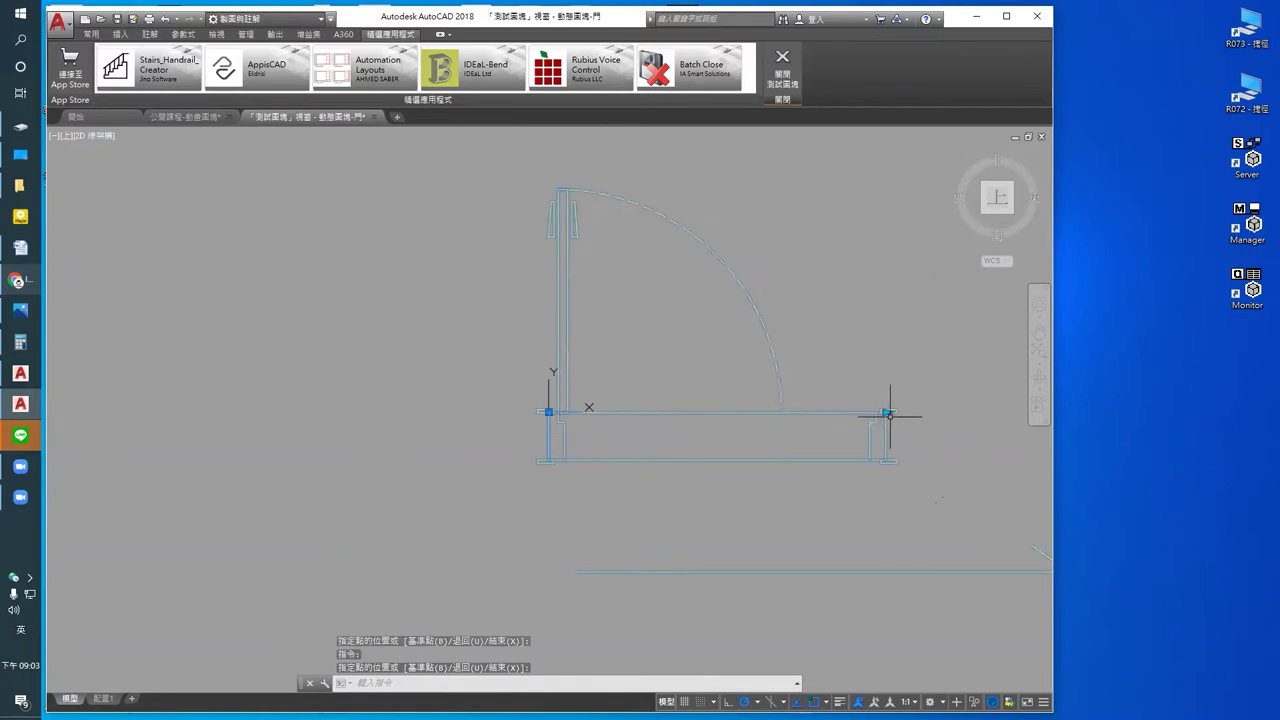
Step: Try stretching the door block's frame with its width grip in the test block window and close the test
left_click(820, 411)
left_click(818, 411)
left_click(880, 416)
key("Escape")
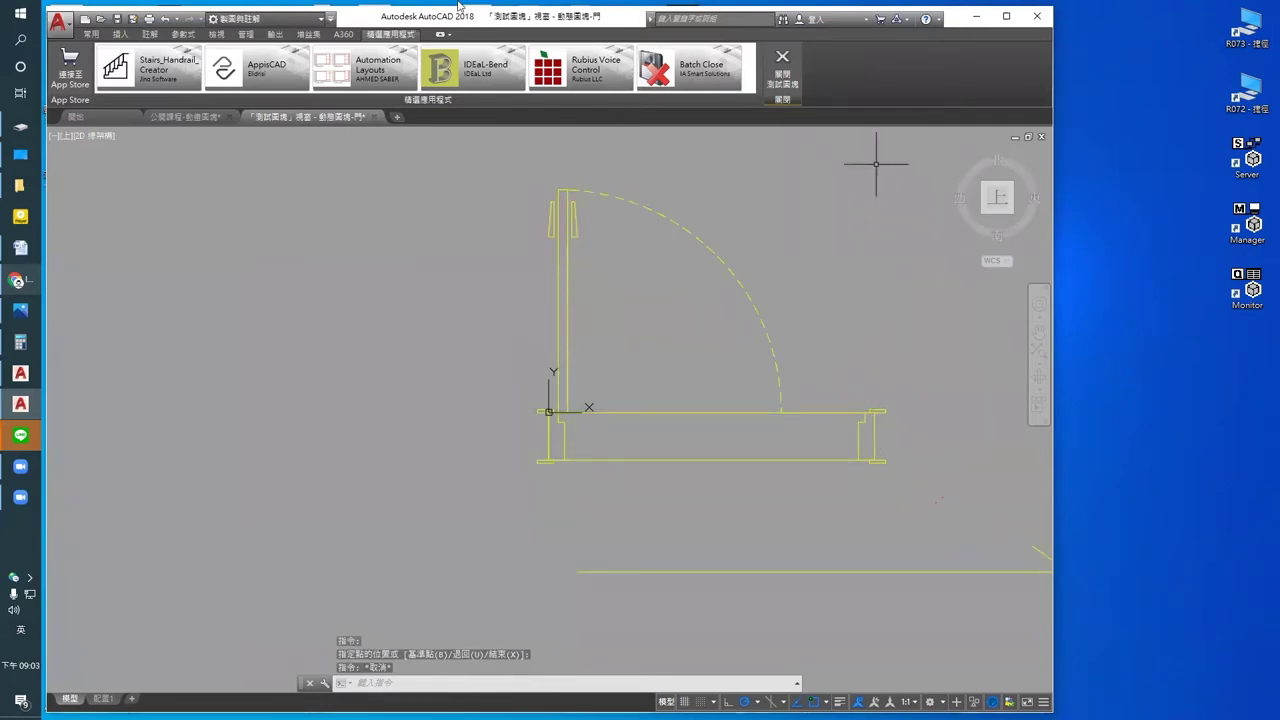
left_click(782, 70)
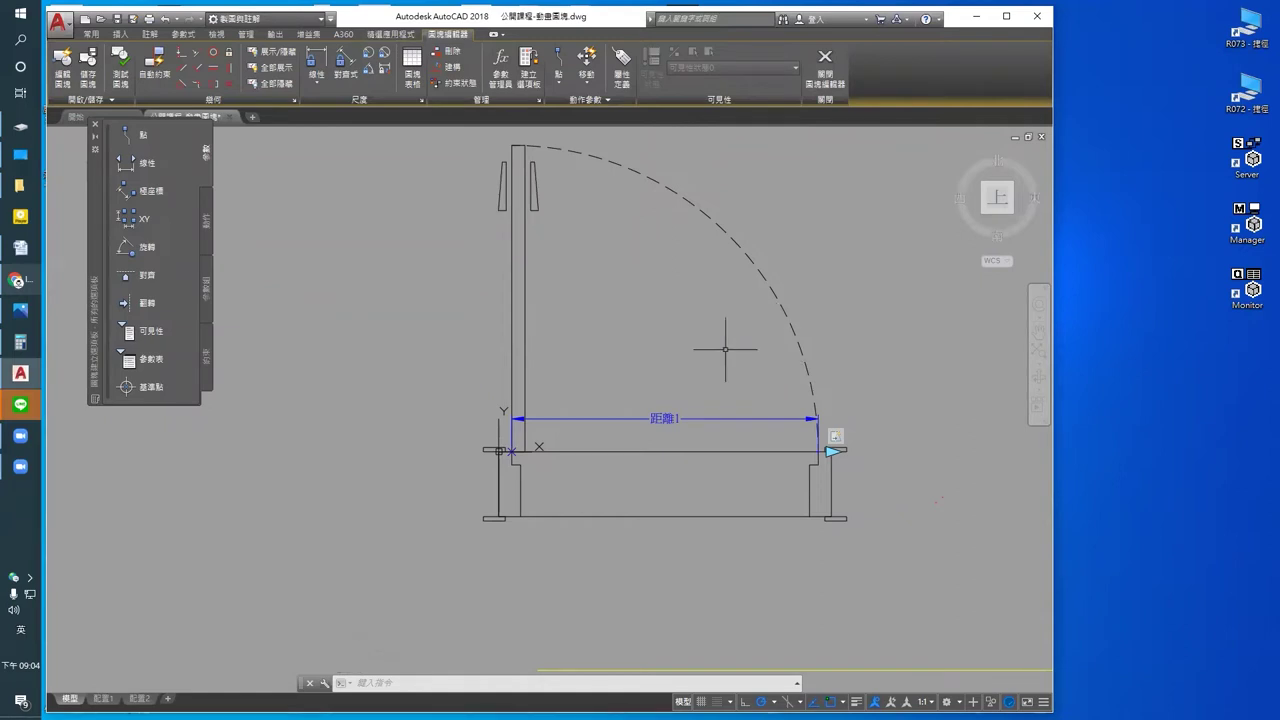
Step: Examine the door leaf, handles, swing arc and frame in relation to the 距離1 parameter in the block editor
middle_click_drag(737, 451, 749, 447)
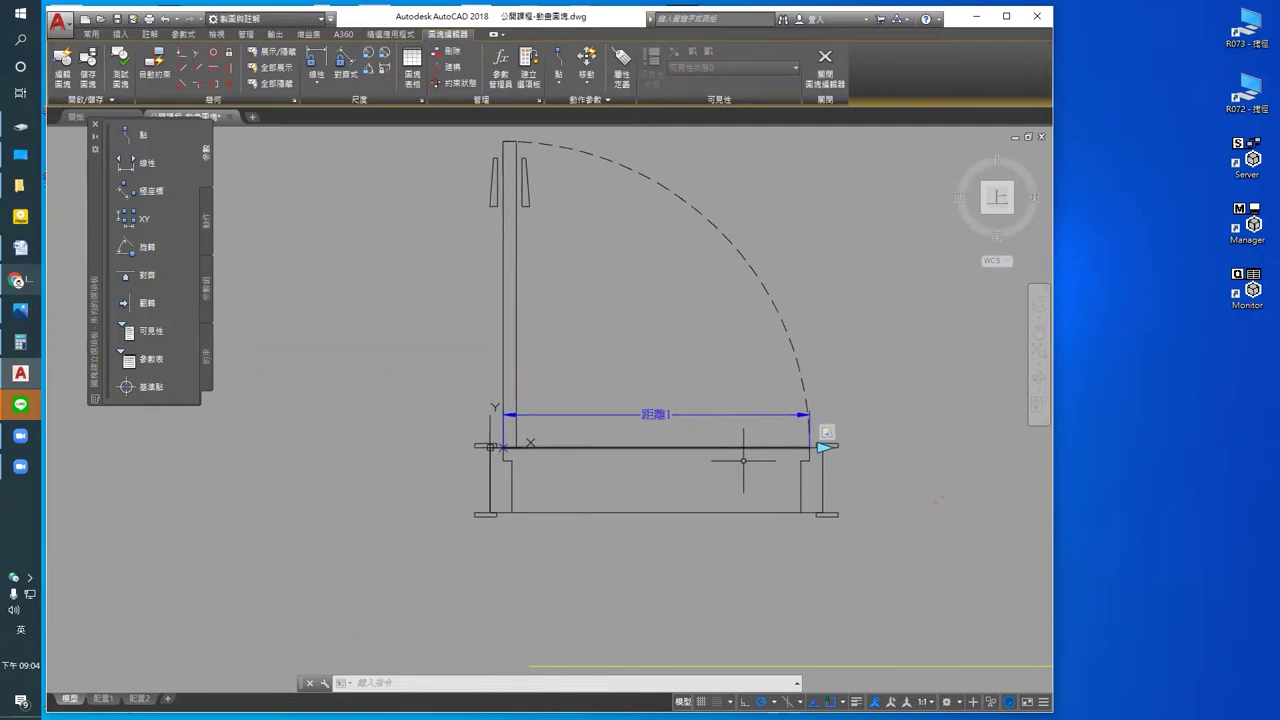
scroll(812, 471, "up", 2)
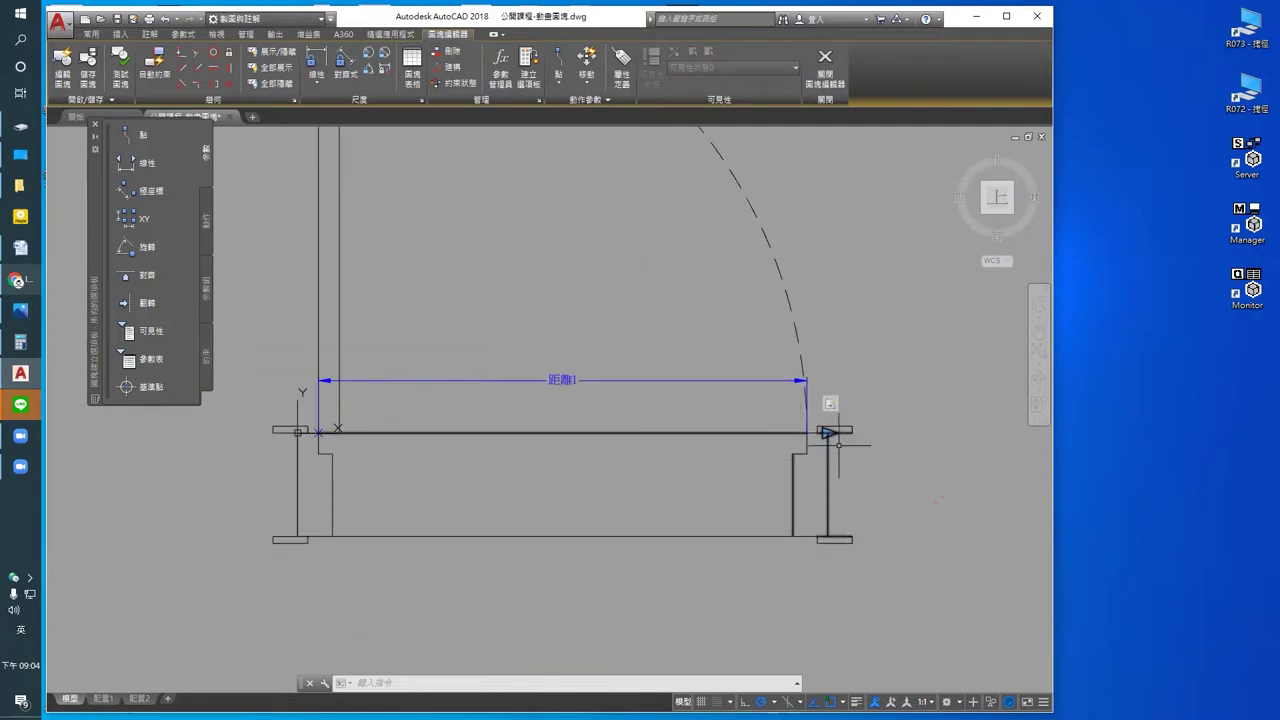
scroll(920, 430, "down", 2)
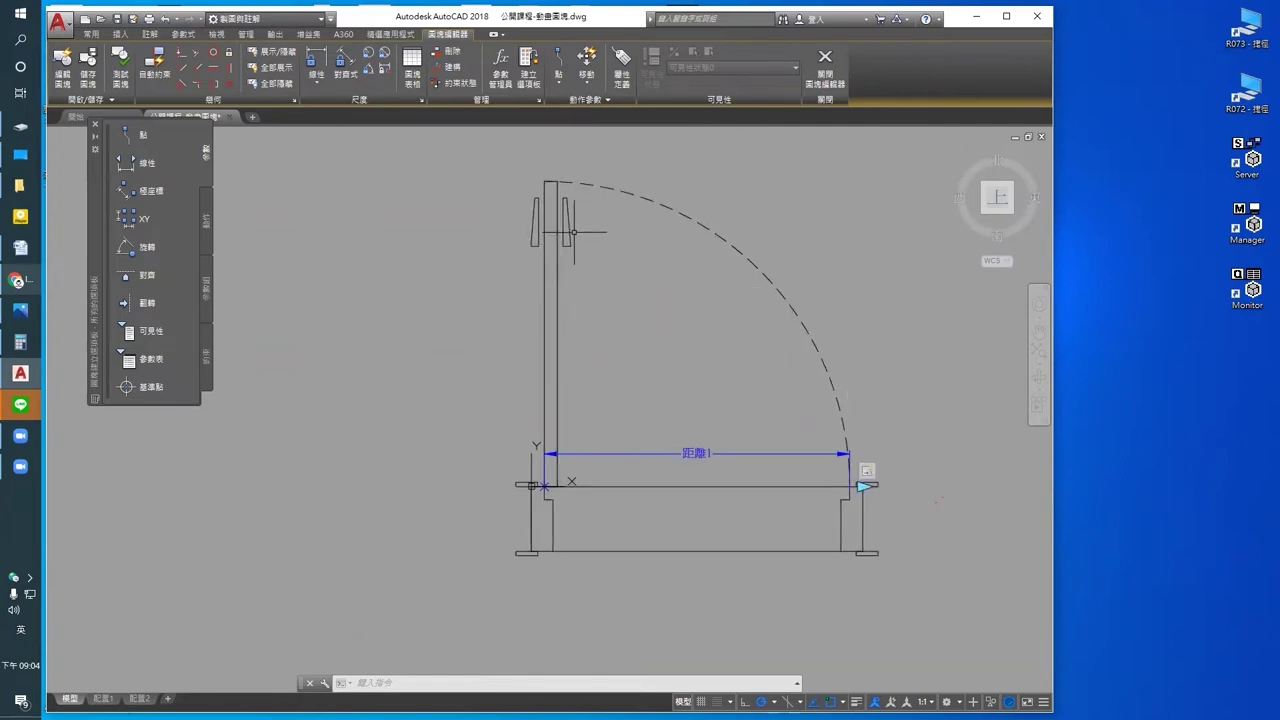
middle_click_drag(572, 232, 584, 287)
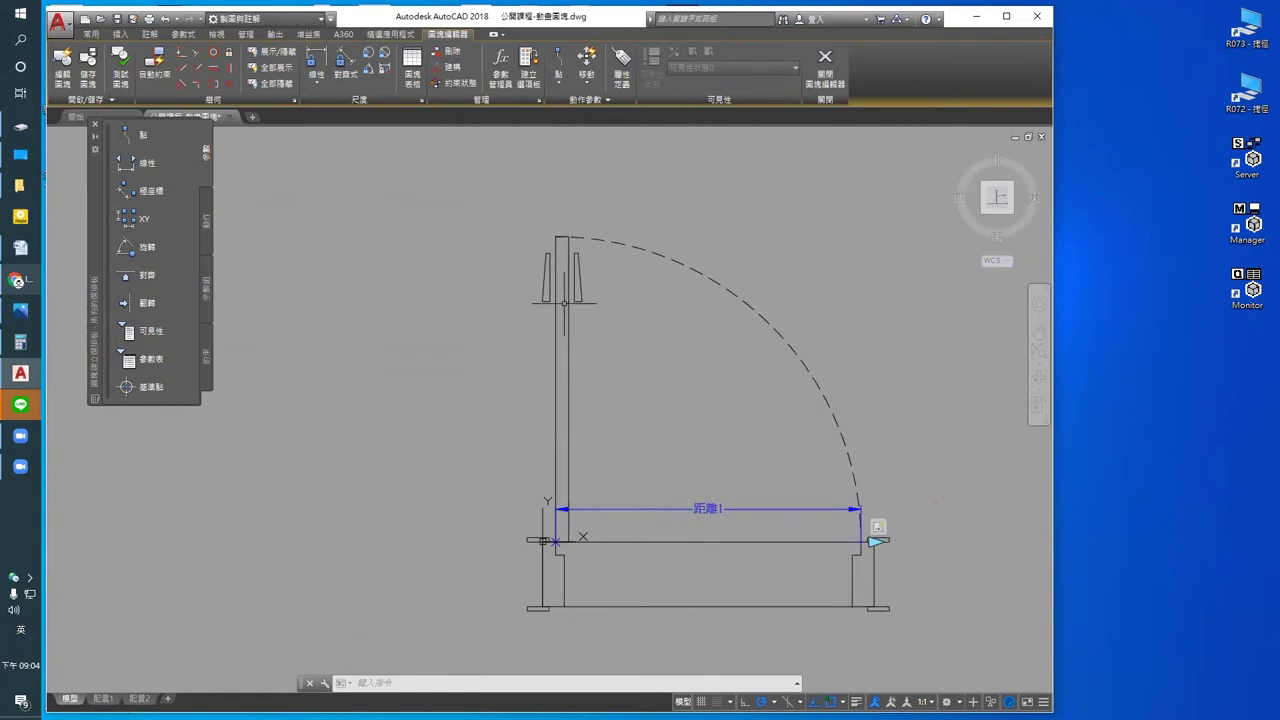
middle_click_drag(594, 274, 507, 200)
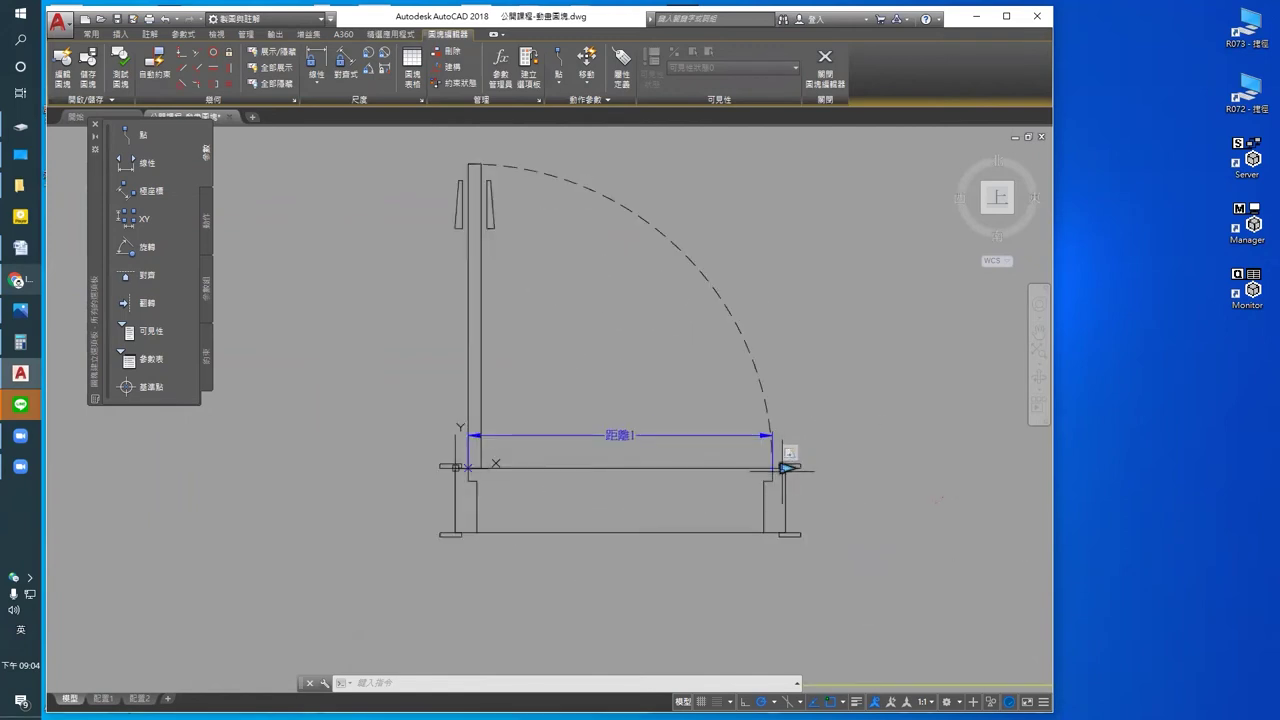
middle_click_drag(479, 189, 502, 227)
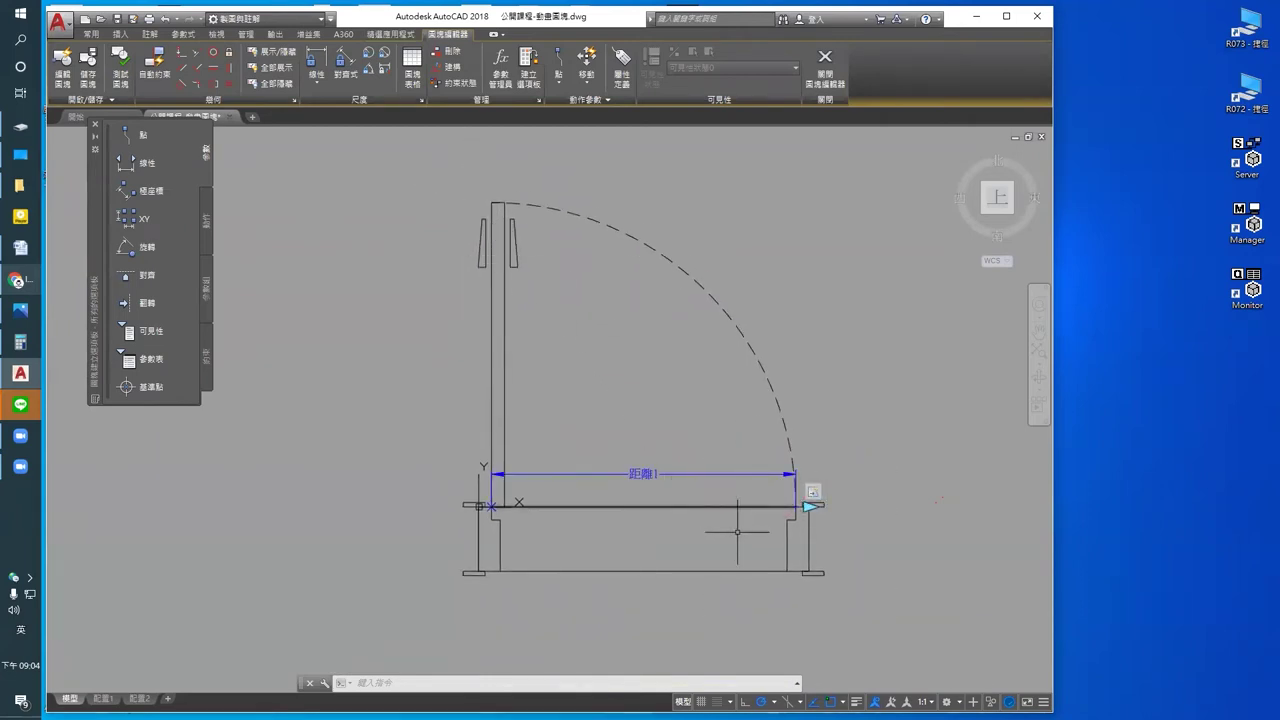
middle_click_drag(778, 546, 802, 545)
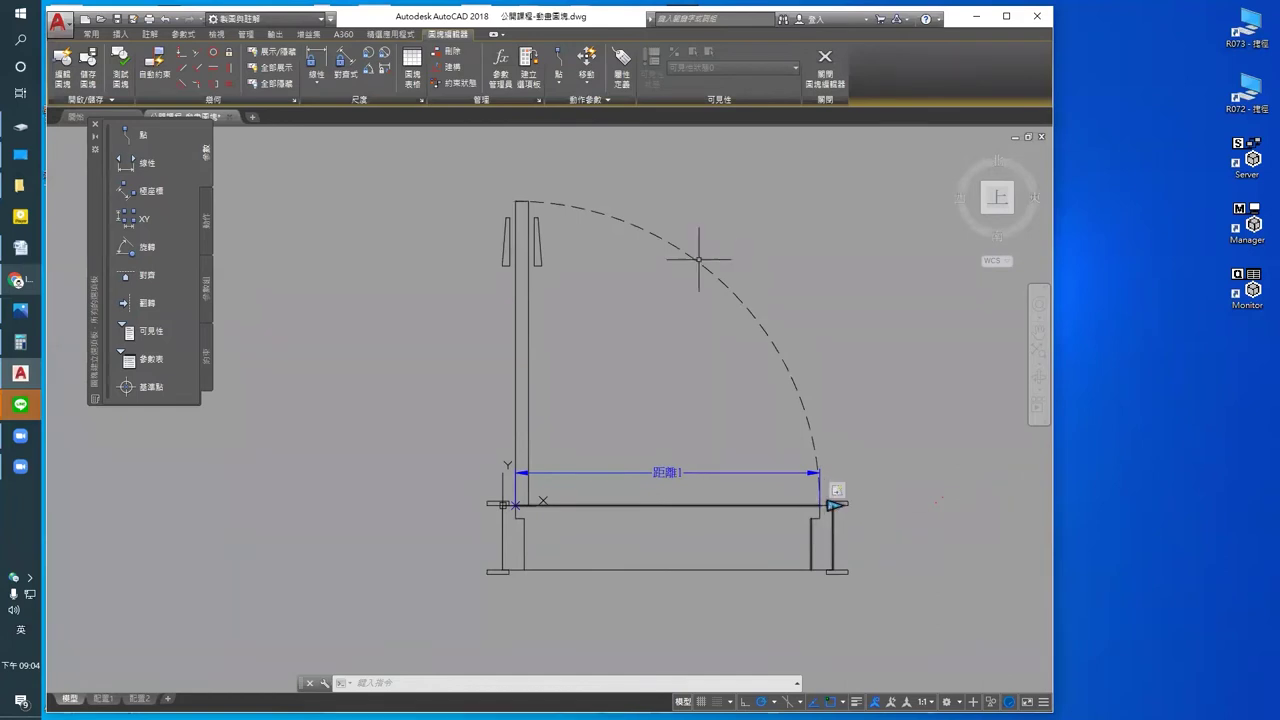
middle_click_drag(517, 187, 524, 242)
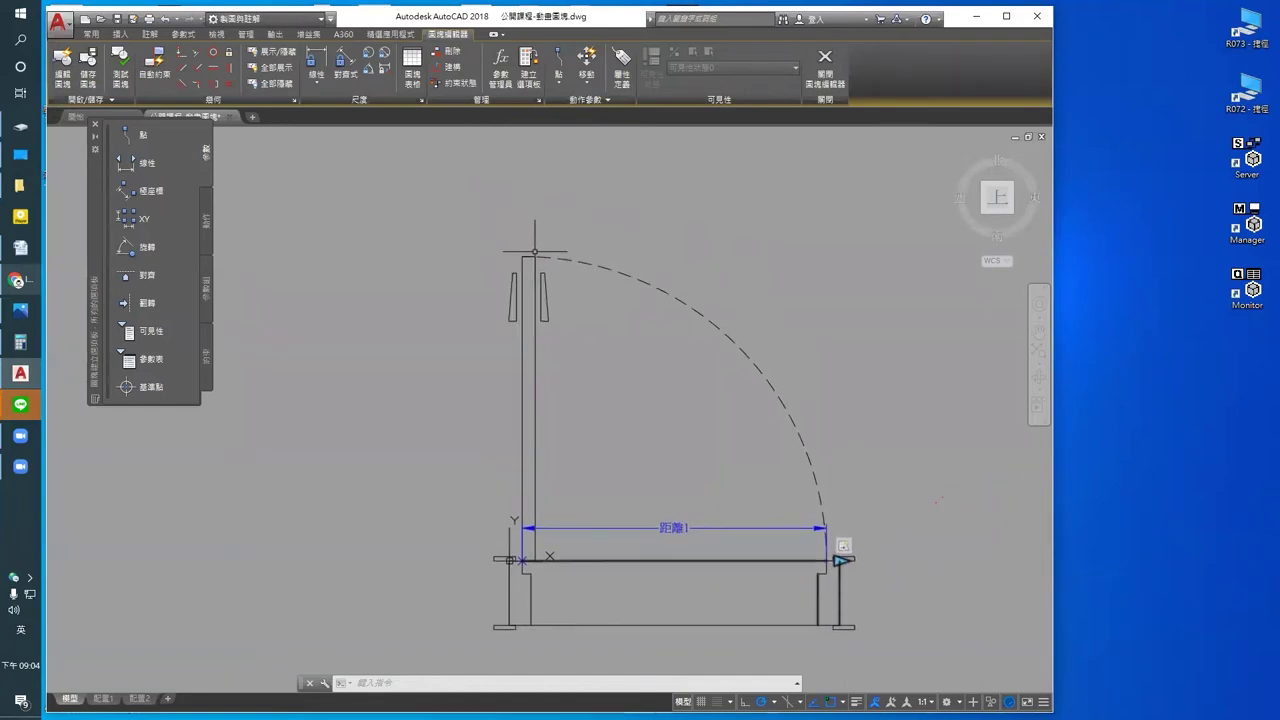
mouse_move(642, 387)
middle_mouse_down()
mouse_move(618, 352)
mouse_move(628, 380)
middle_mouse_up()
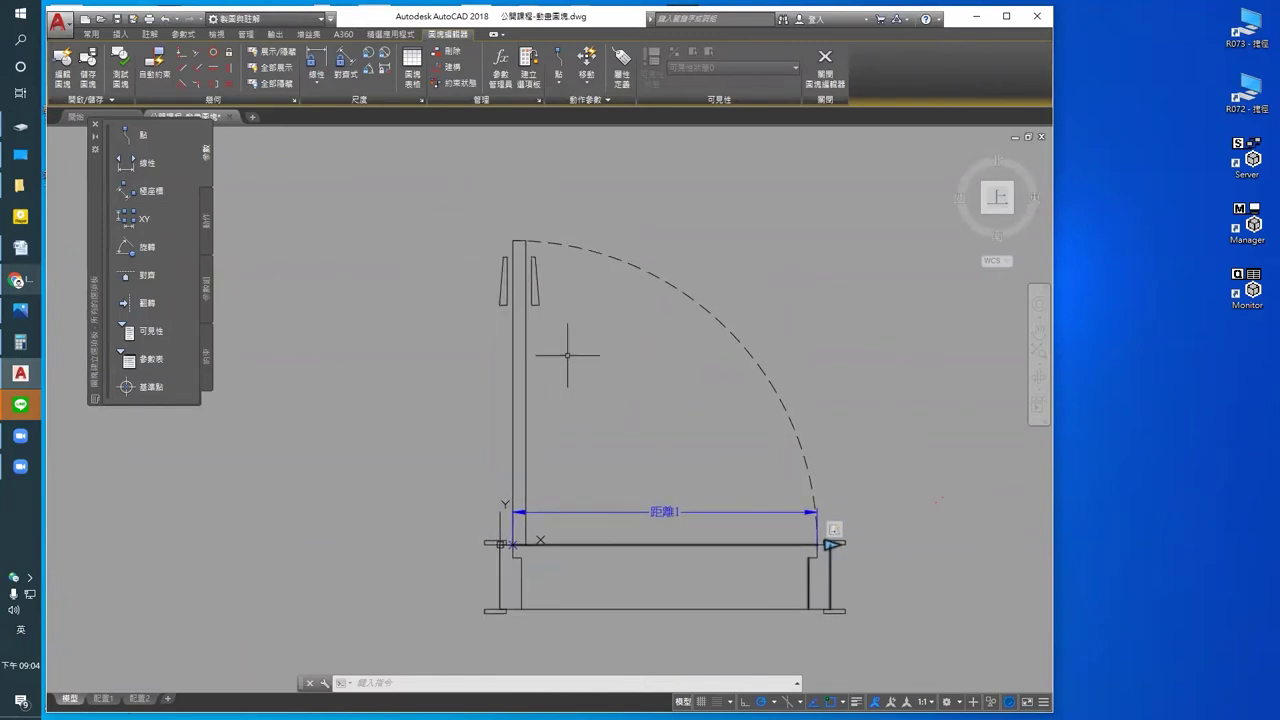
middle_click_drag(538, 324, 544, 341)
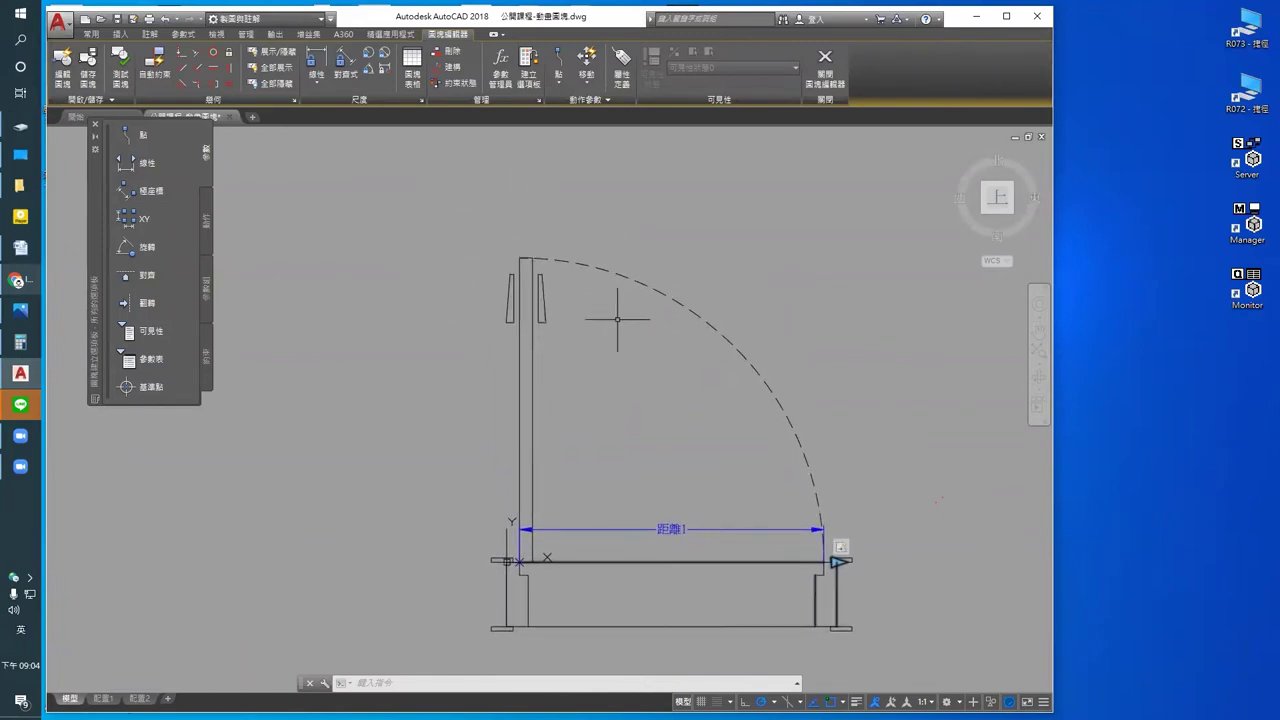
Step: Start a Stretch action on the 距離1 parameter's second point, with a stretch frame around the upper door leaf and handles
left_click(207, 222)
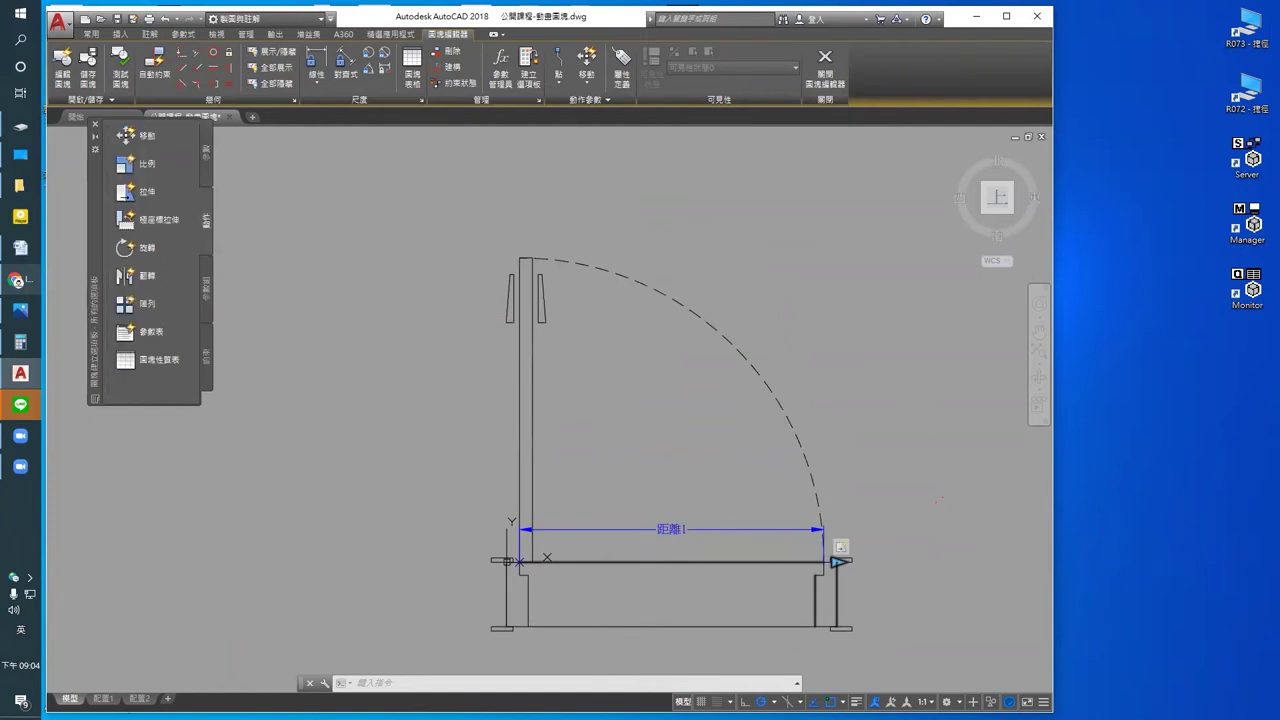
left_click(148, 191)
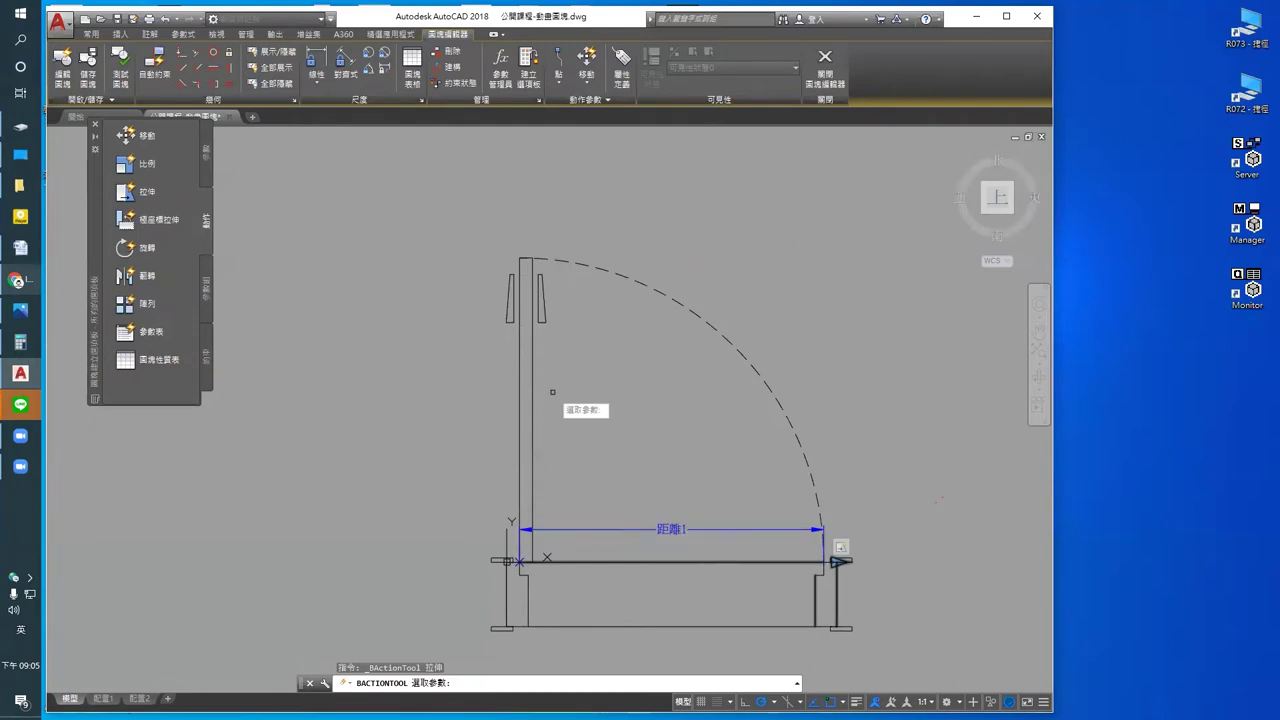
left_click(680, 529)
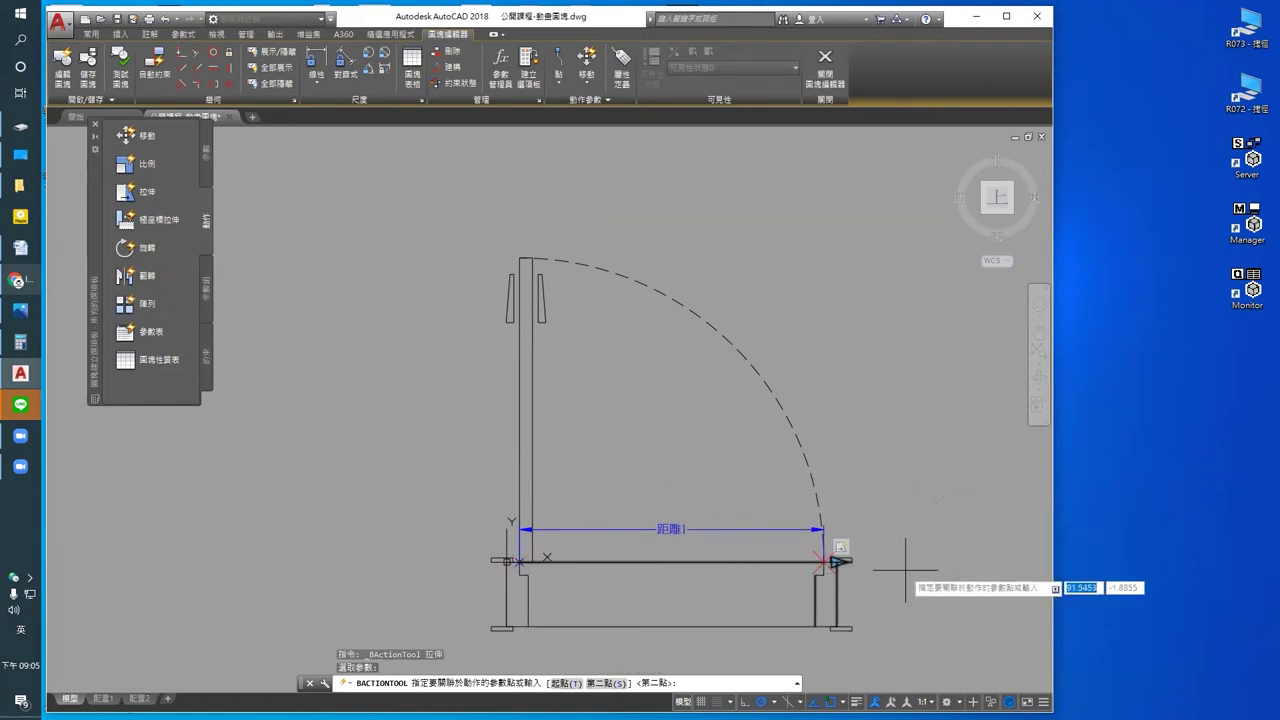
left_click(935, 566)
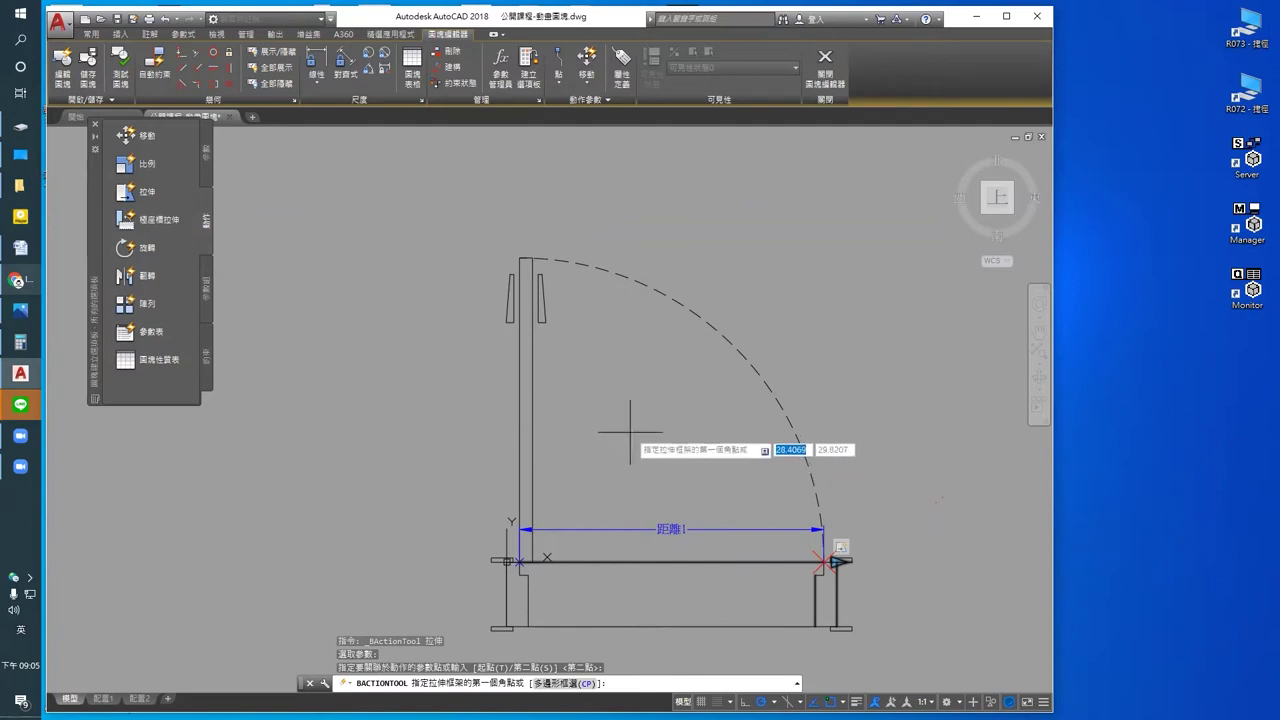
middle_click_drag(623, 434, 708, 457)
left_click(702, 417)
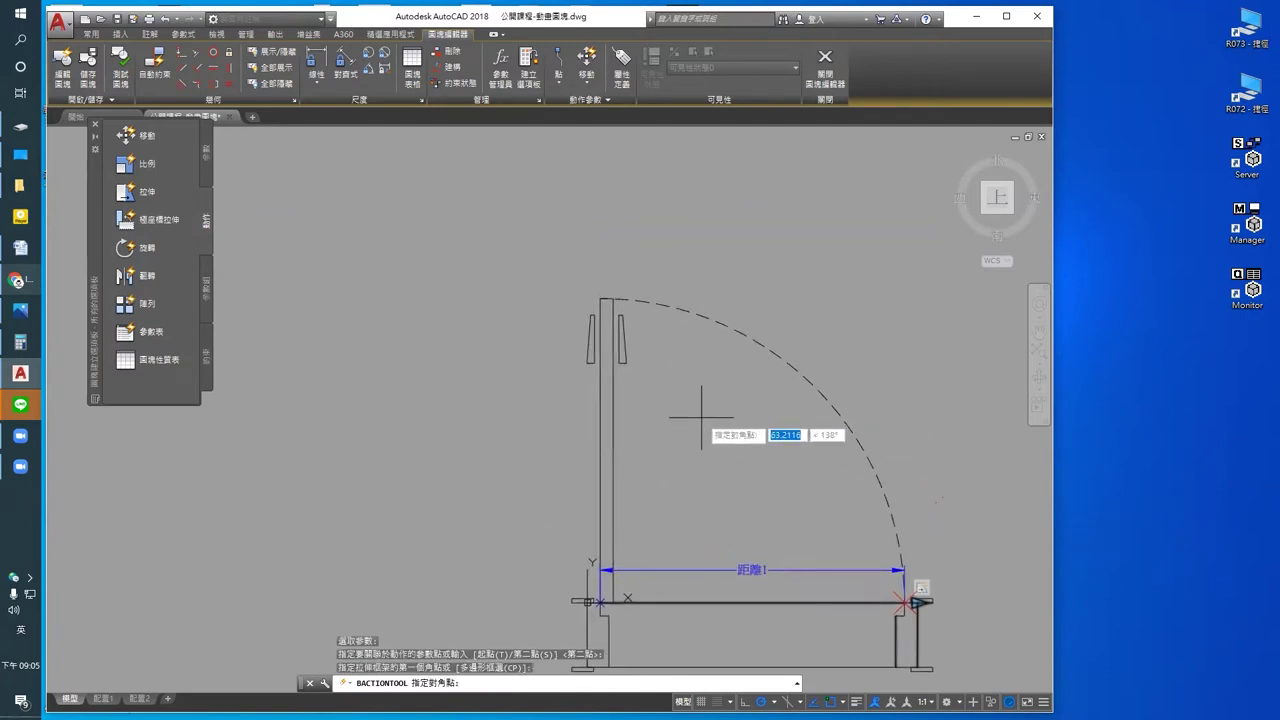
left_click(502, 232)
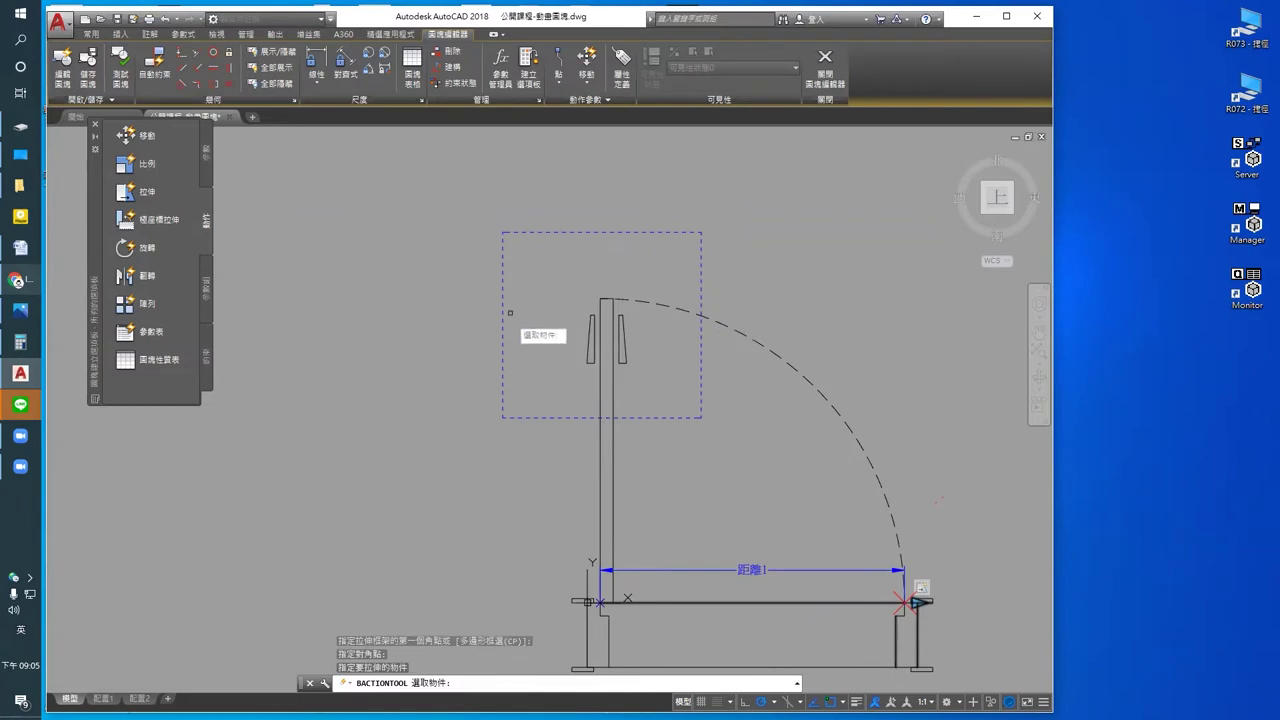
Step: Assign the door leaf and both handles to the stretch action, excluding the swing arc from the selection
left_click(680, 405)
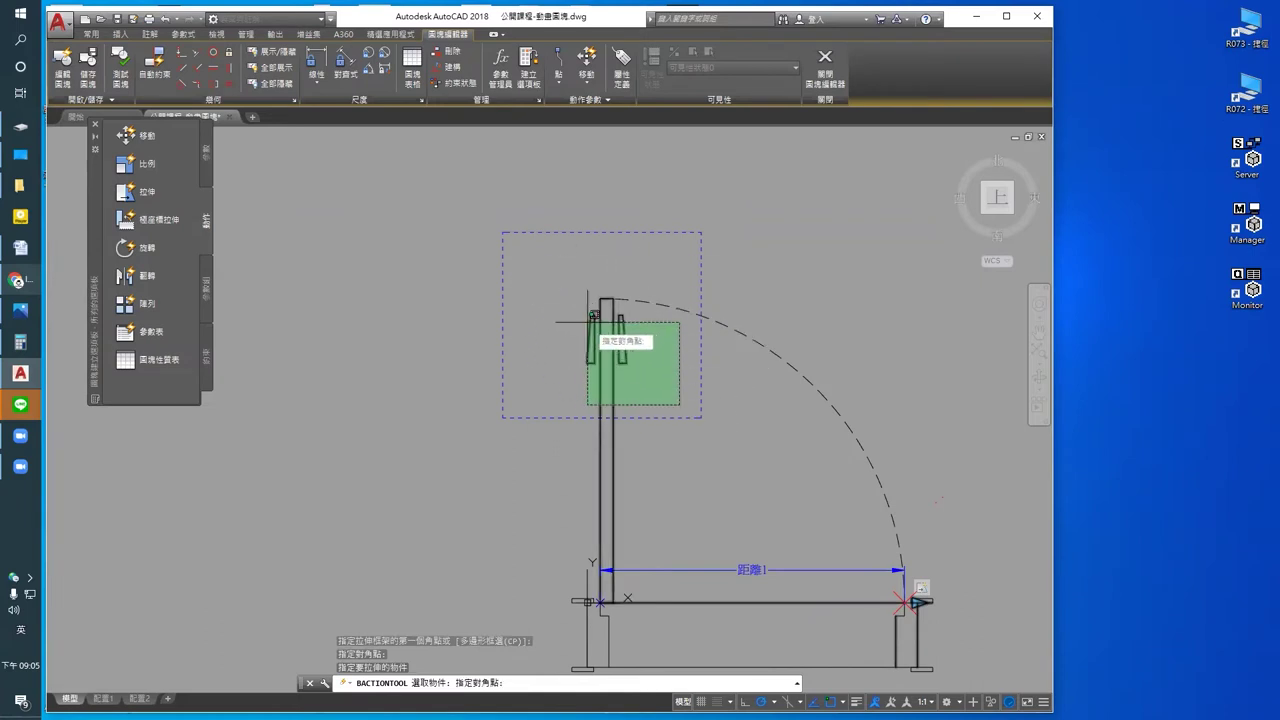
left_click(553, 276)
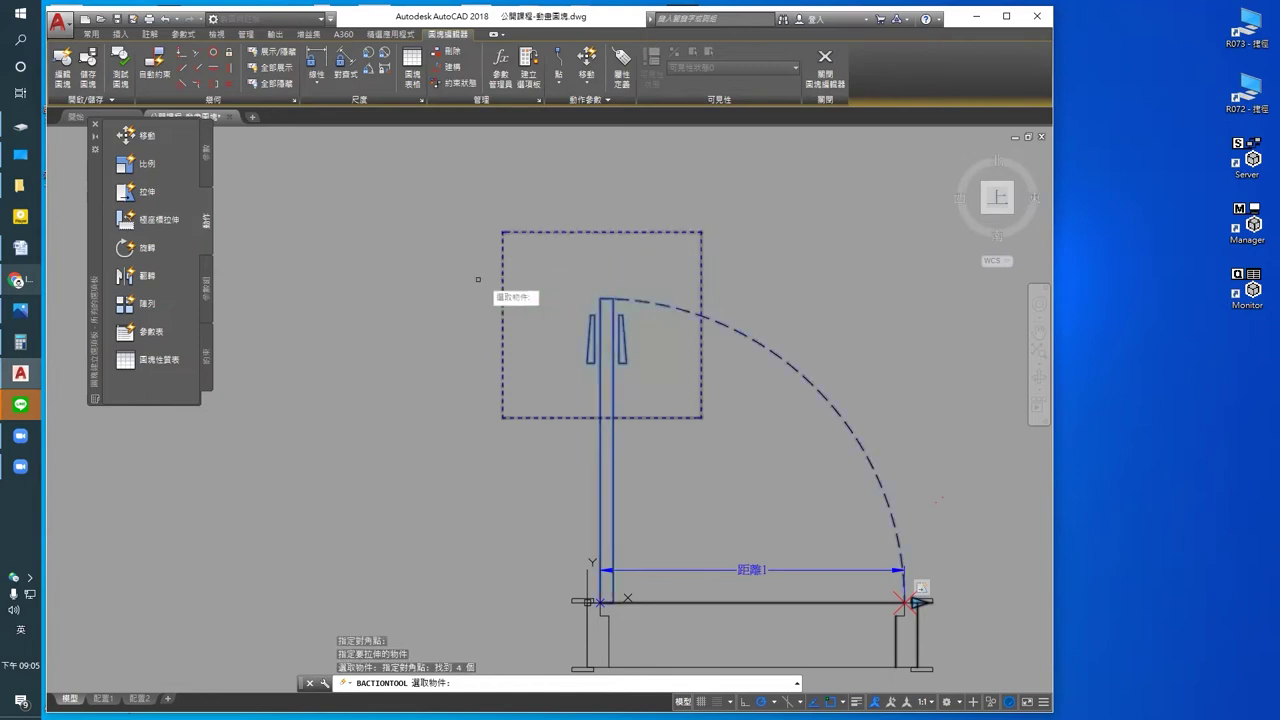
left_click(795, 368, "shift")
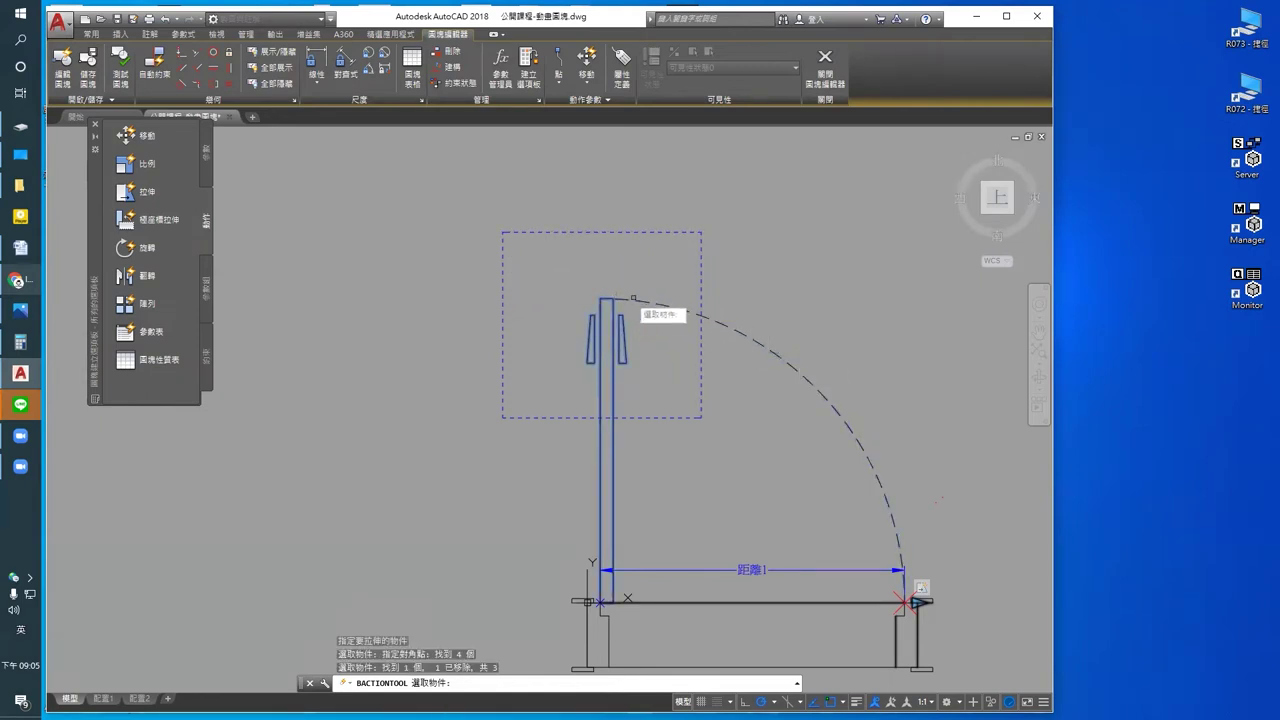
mouse_move(809, 466)
middle_mouse_down()
mouse_move(709, 423)
mouse_move(726, 423)
middle_mouse_up()
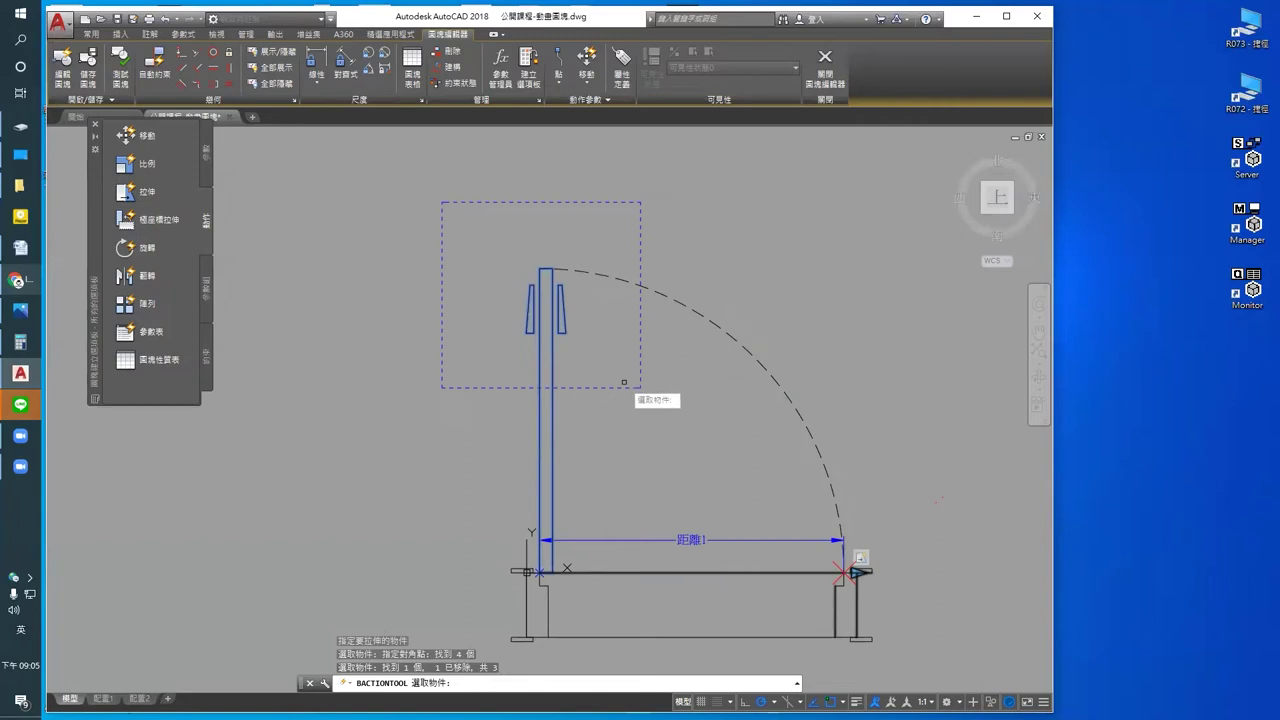
key("Return")
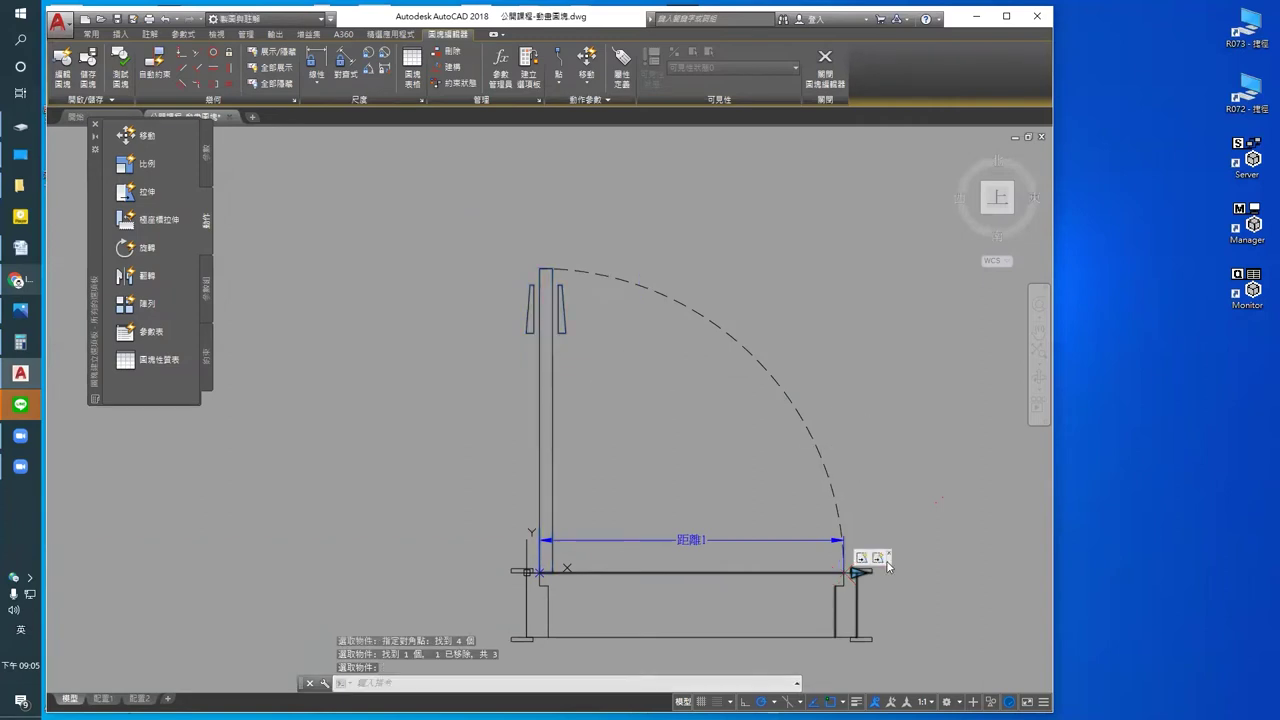
Step: Test the door block by previewing its width grip stretch, cancel each stretch and close the test window
left_click(122, 78)
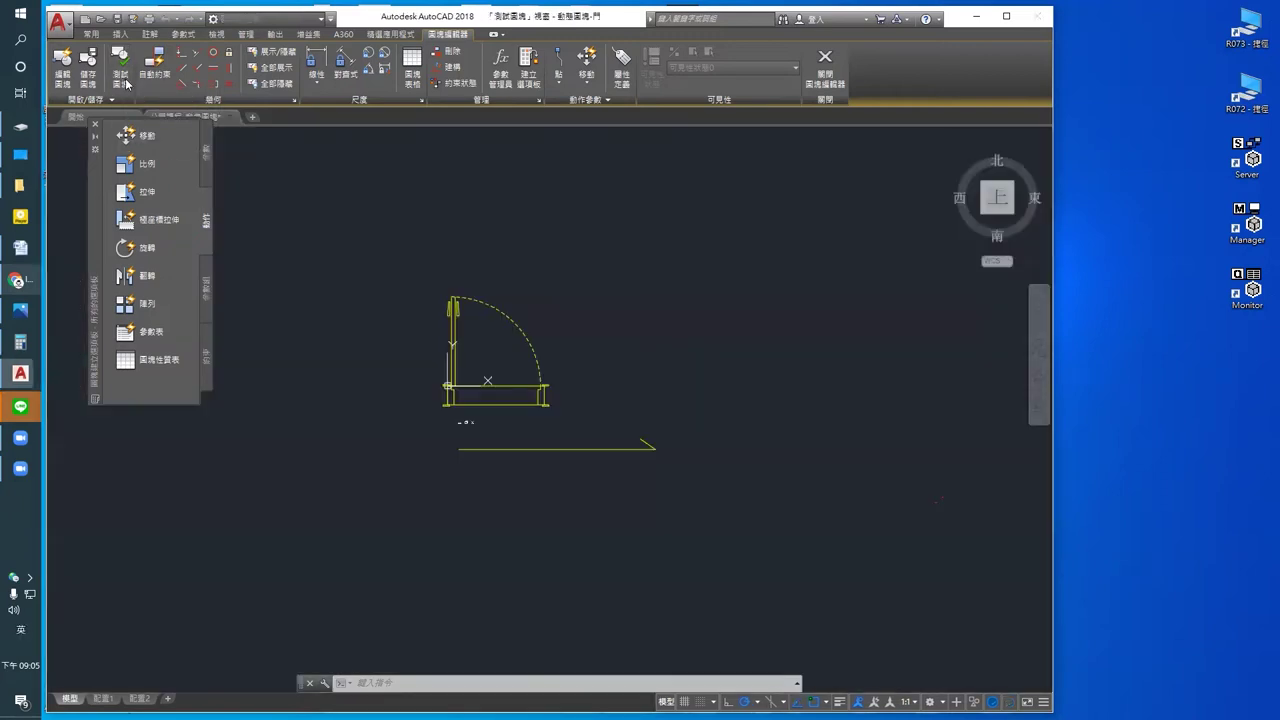
left_click(630, 402)
middle_click_drag(630, 402, 634, 460)
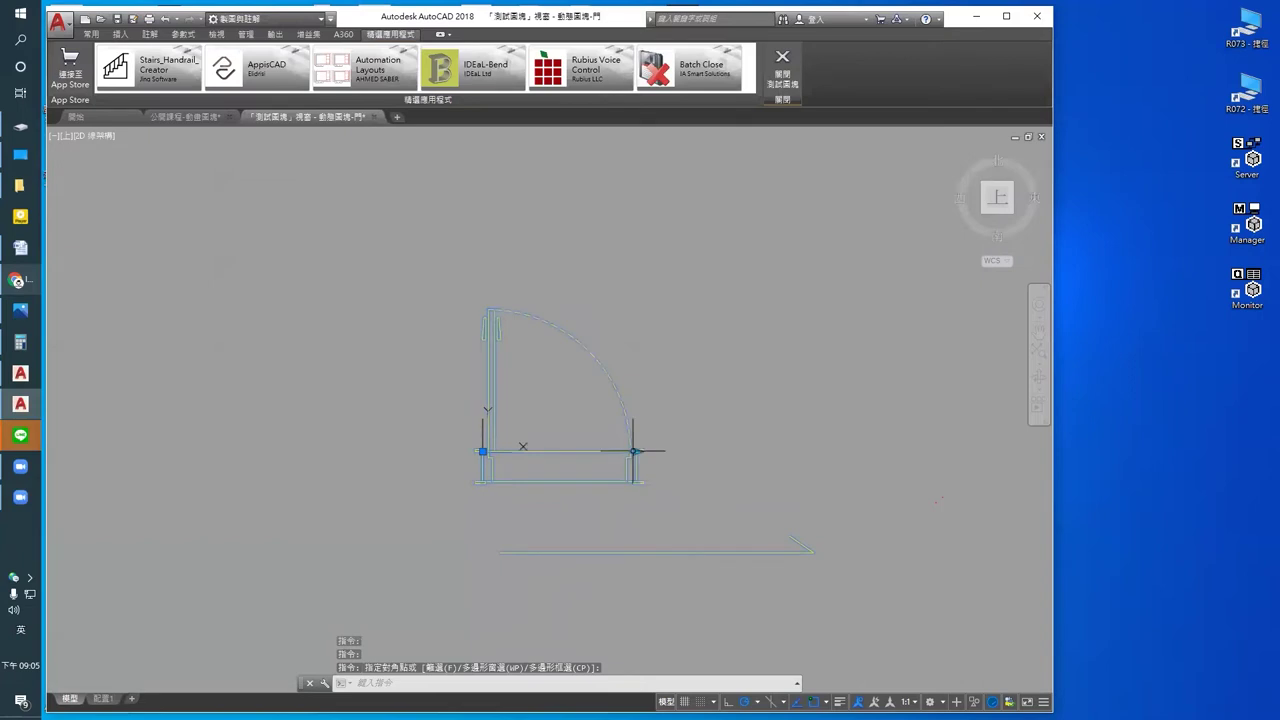
left_click(636, 451)
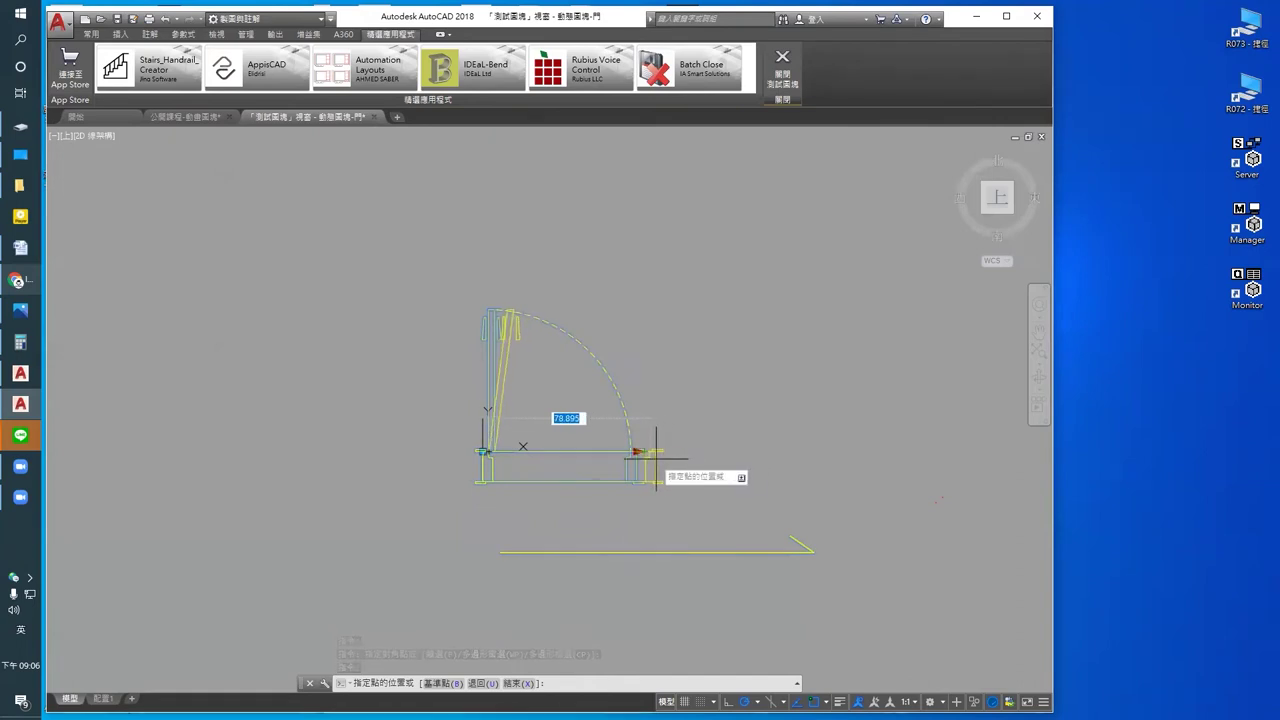
key("Escape")
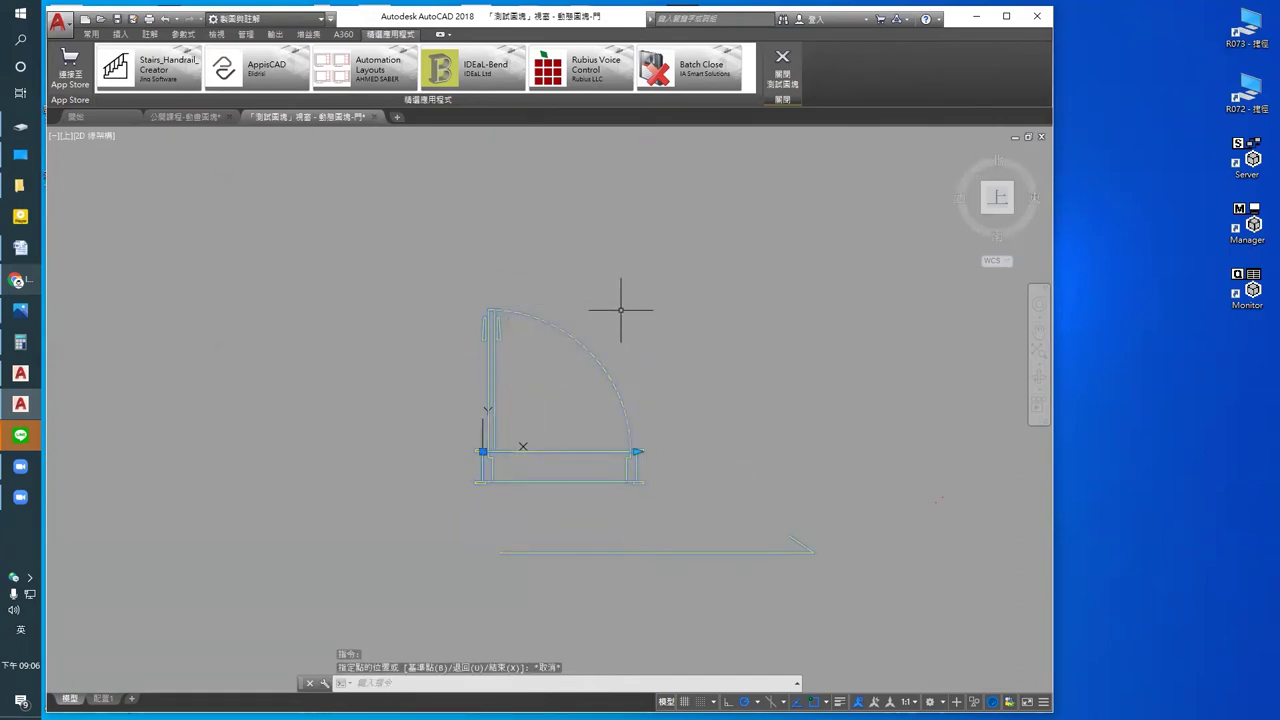
left_click(636, 451)
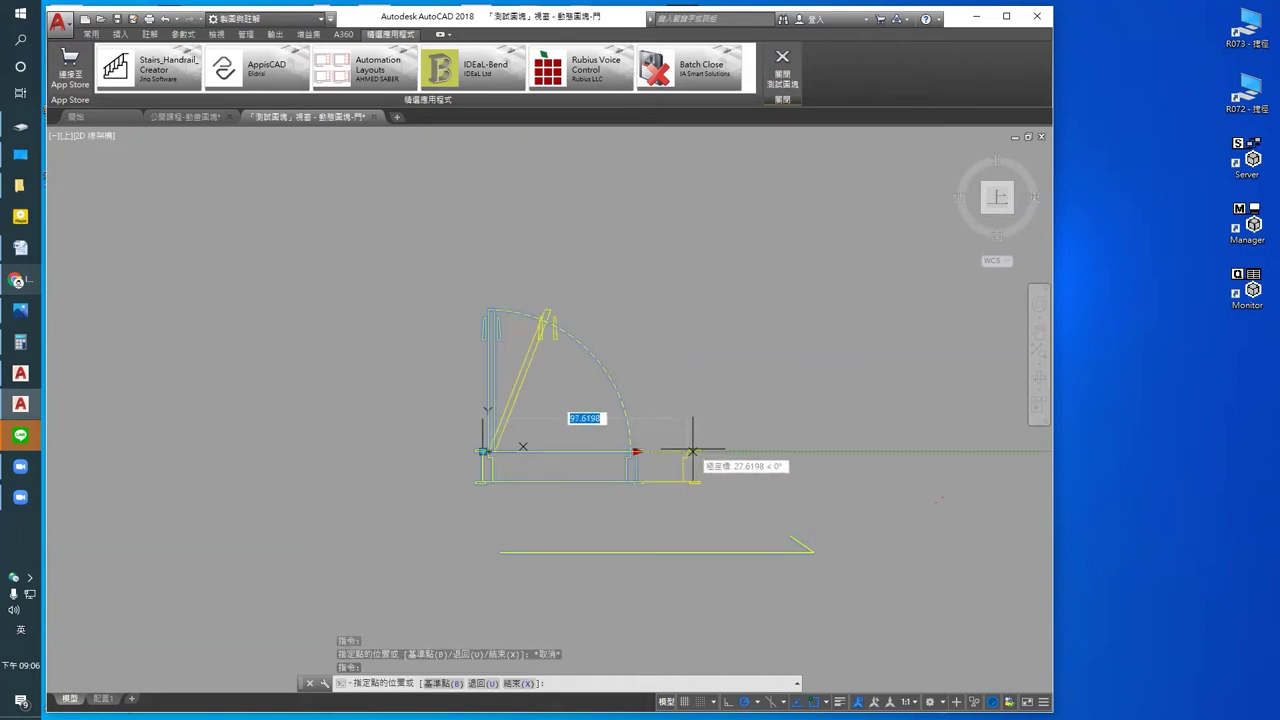
key("Escape")
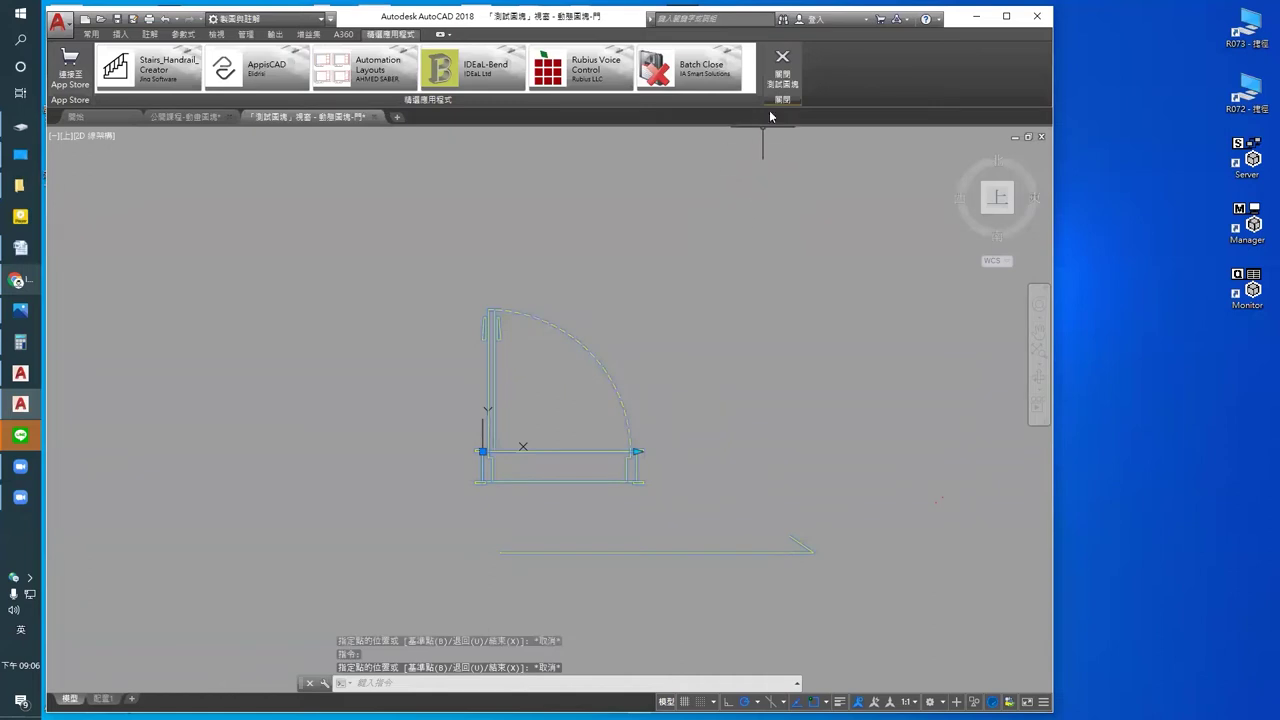
left_click(781, 72)
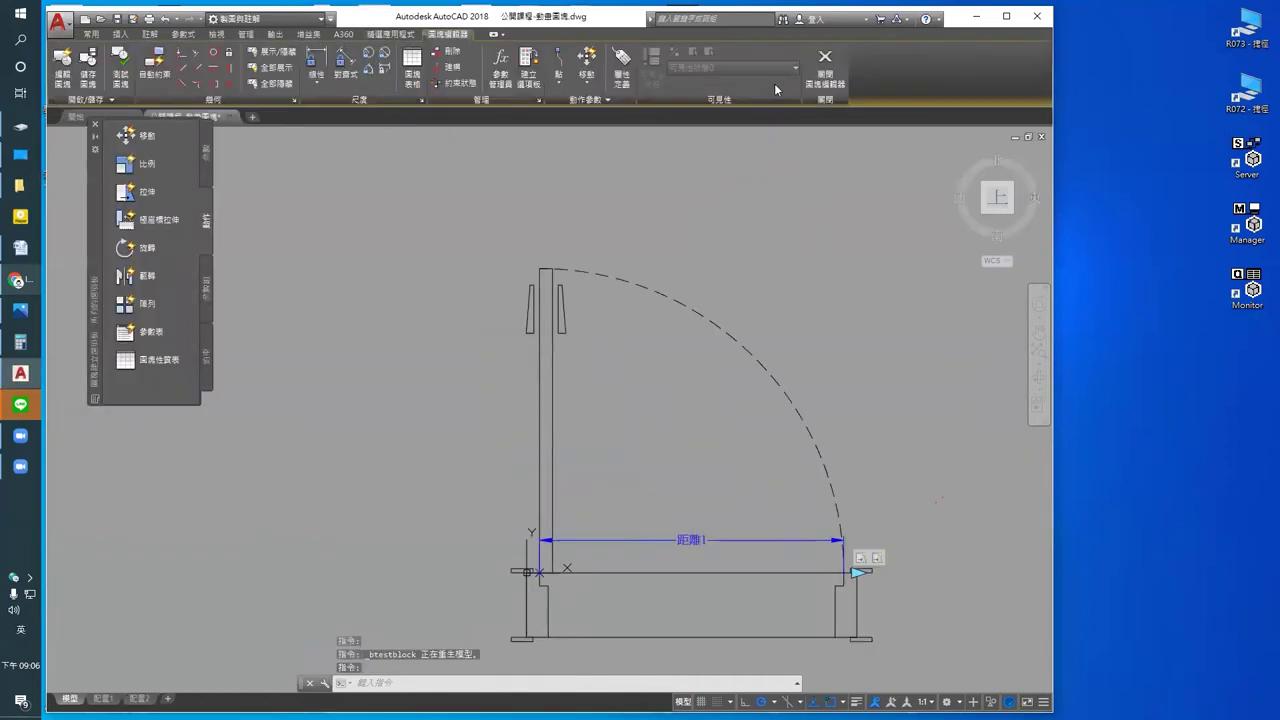
Step: Set the angle offset (角度偏移) of the door leaf and handle stretch action to 90 and close its properties
middle_click_drag(777, 409, 760, 358)
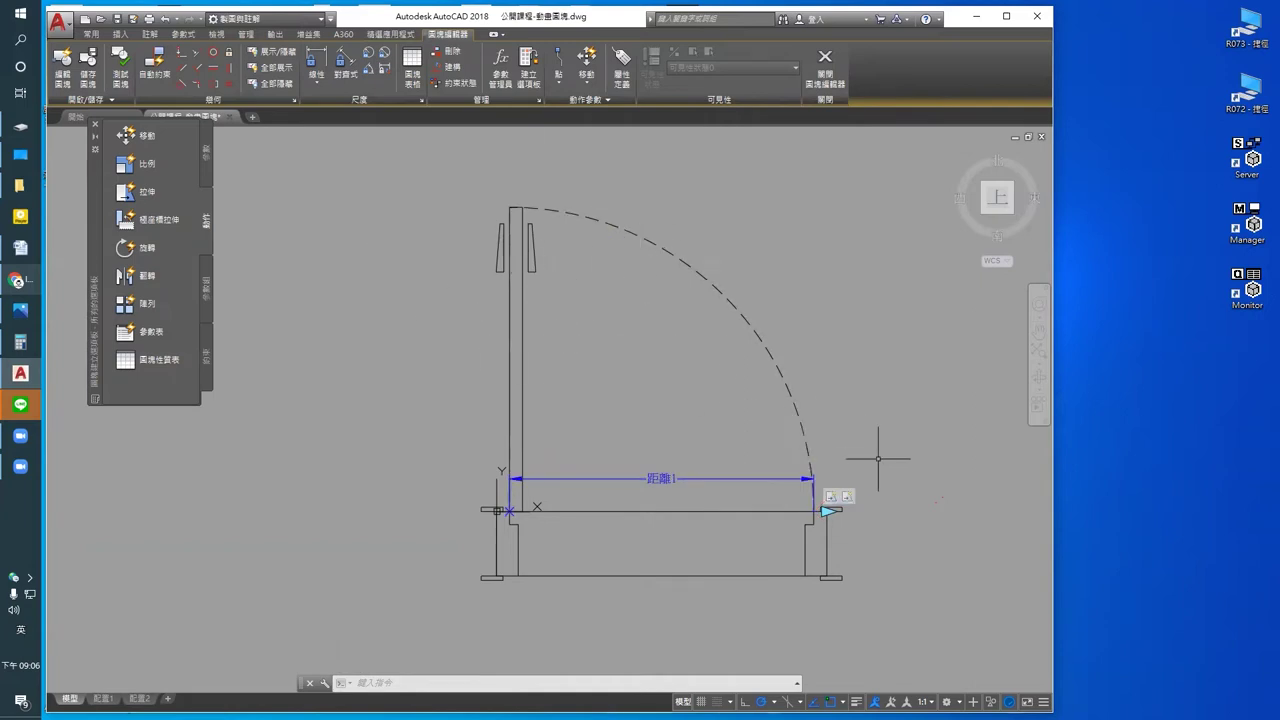
left_click(847, 497)
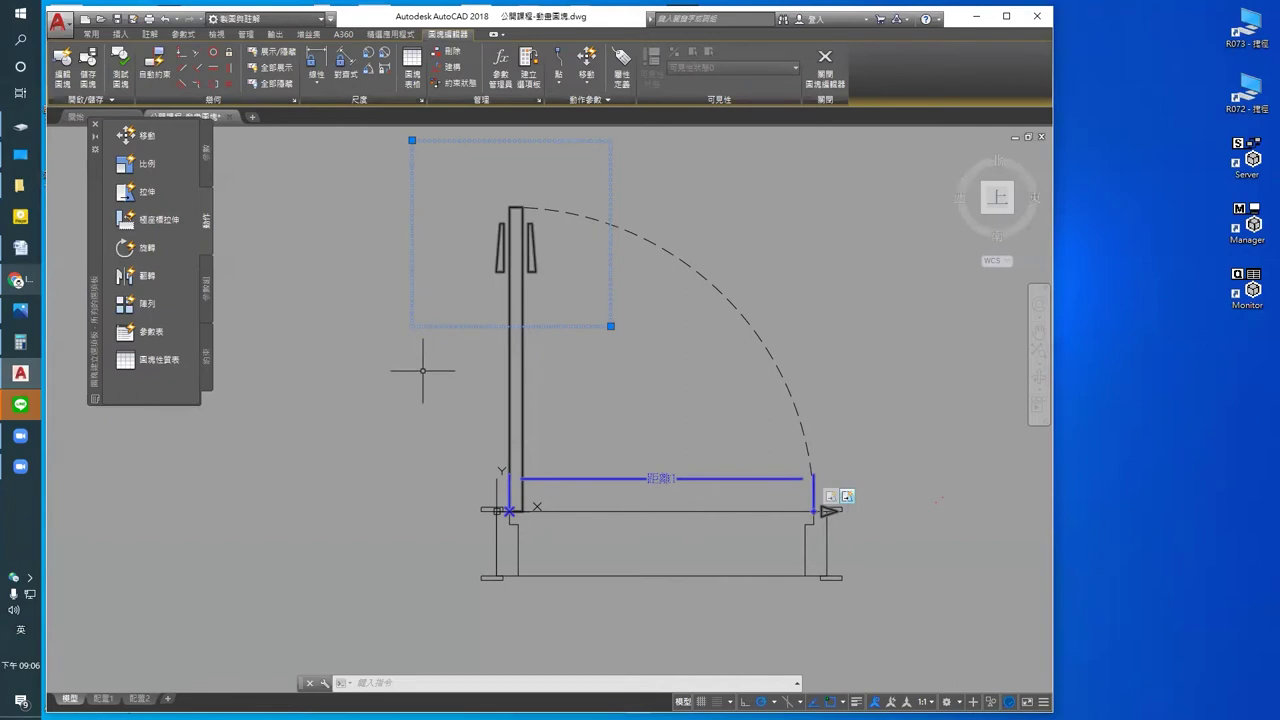
key("ctrl+1")
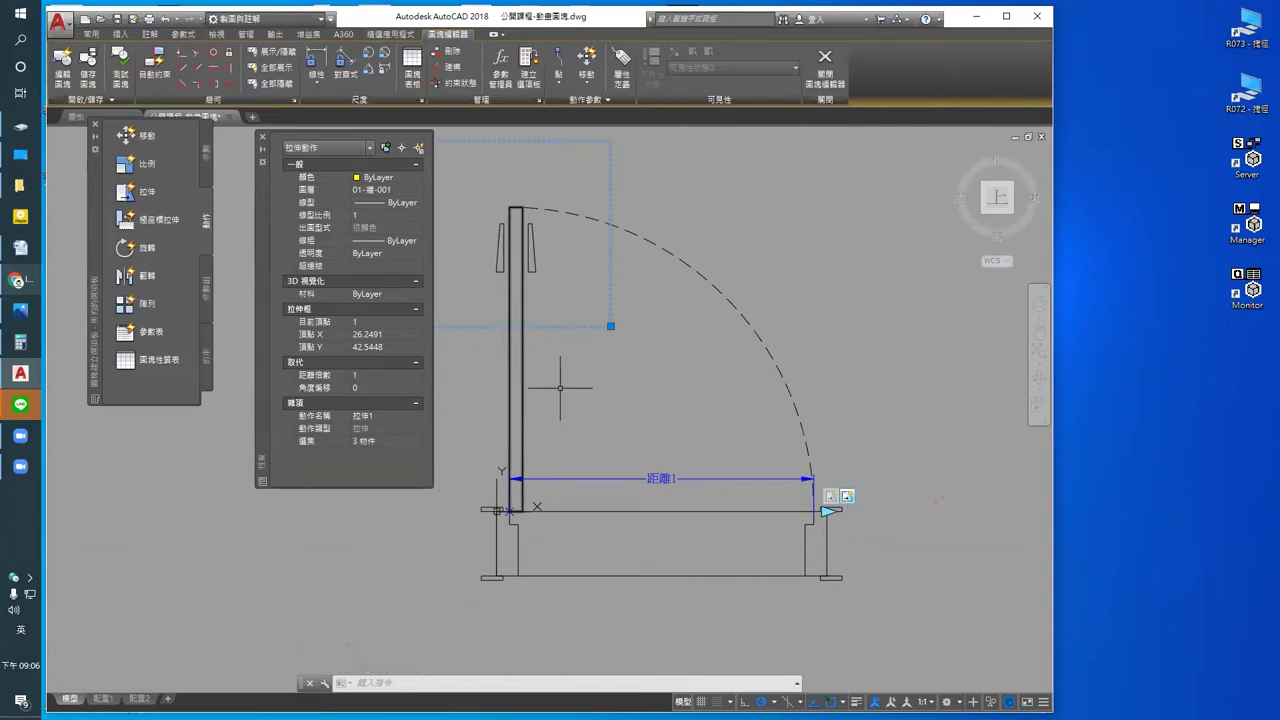
middle_click_drag(610, 389, 634, 428)
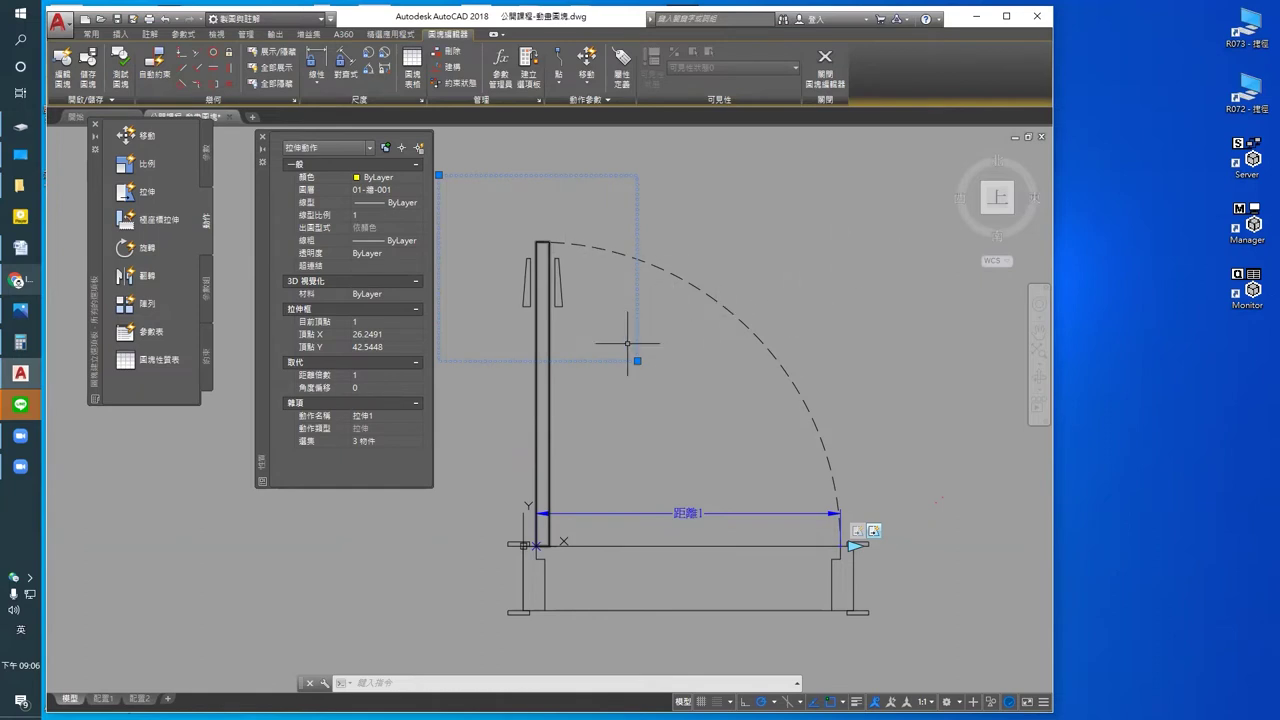
middle_click_drag(630, 340, 635, 362)
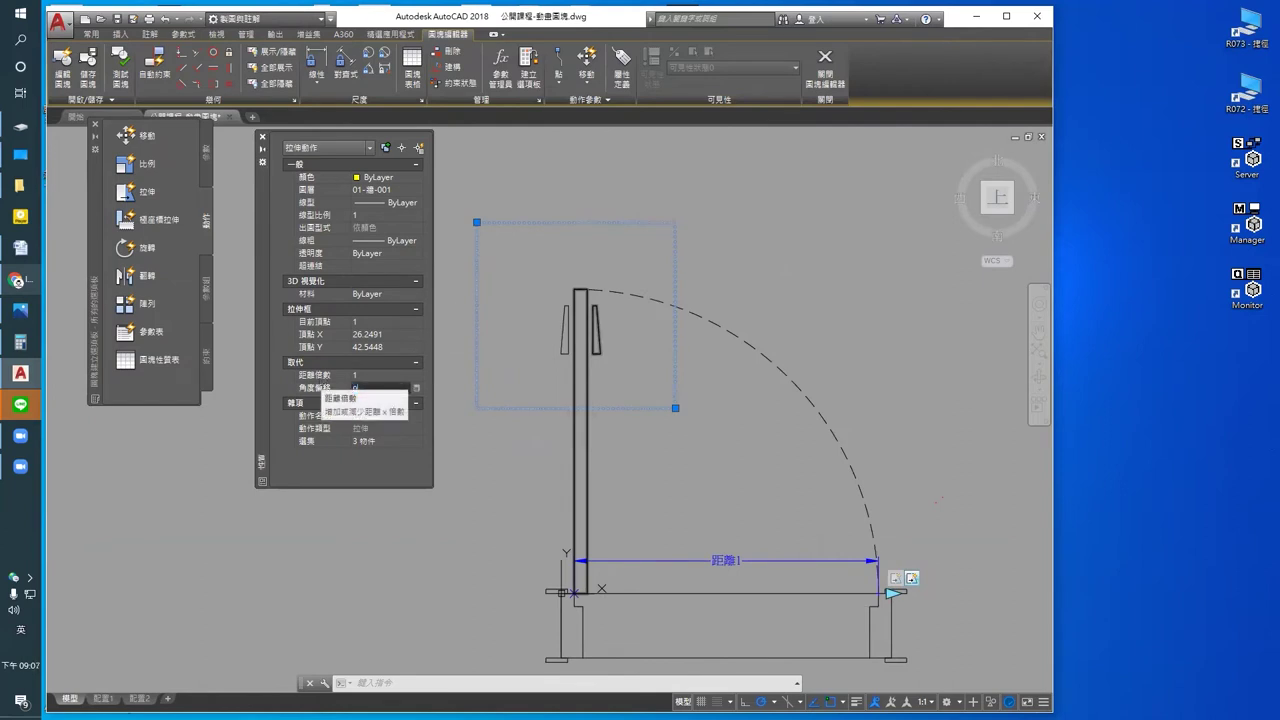
key("Return")
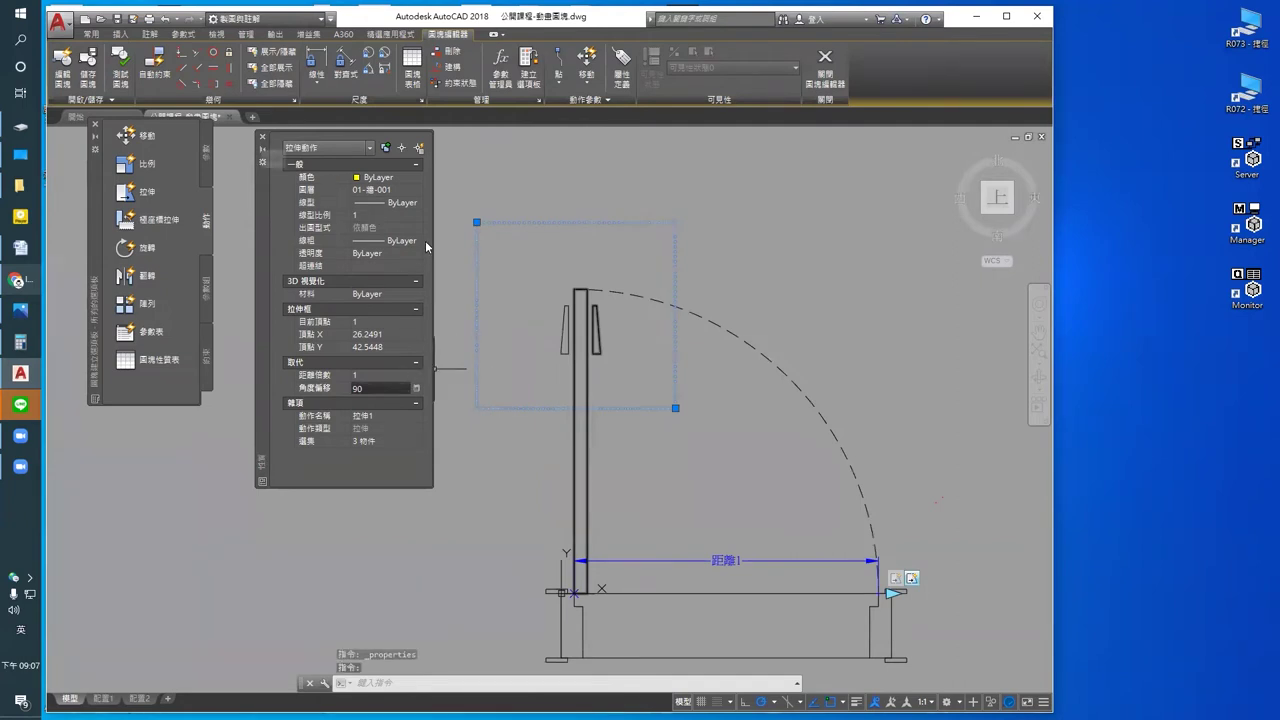
key("Return")
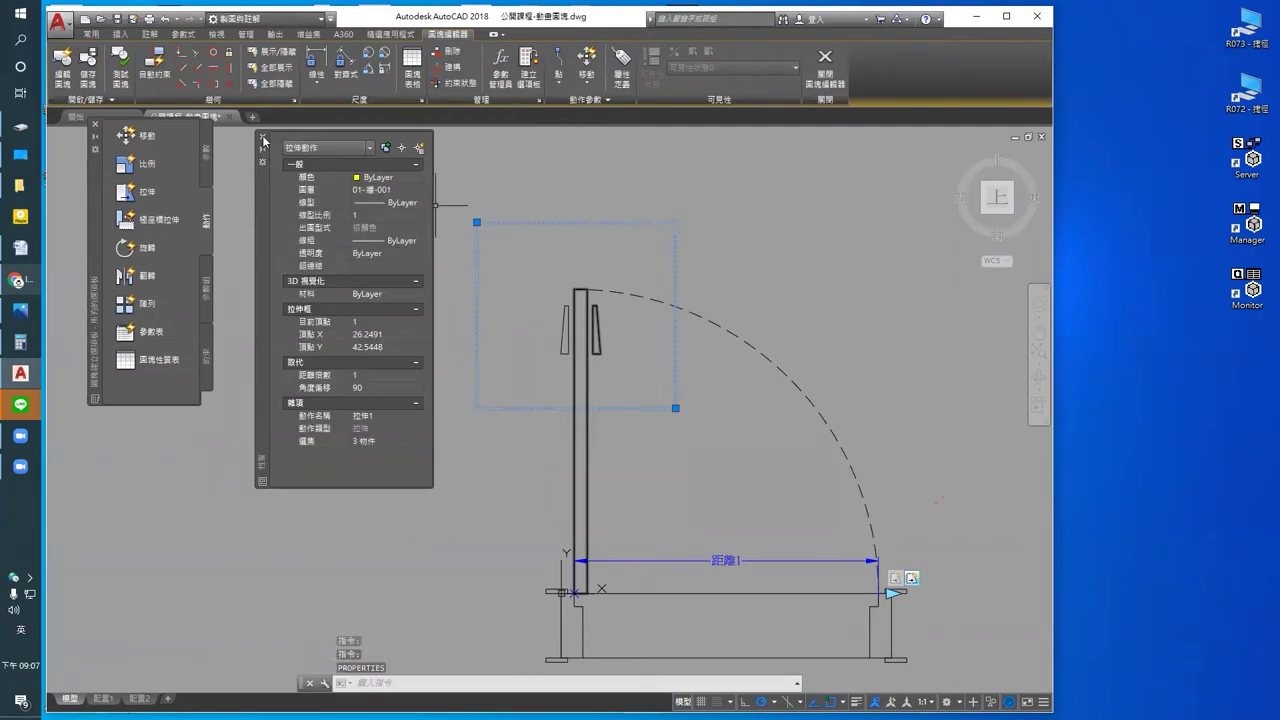
left_click(263, 138)
Step: Test the door block by stretching its width grip outward and inward several times
middle_click_drag(587, 377, 541, 343)
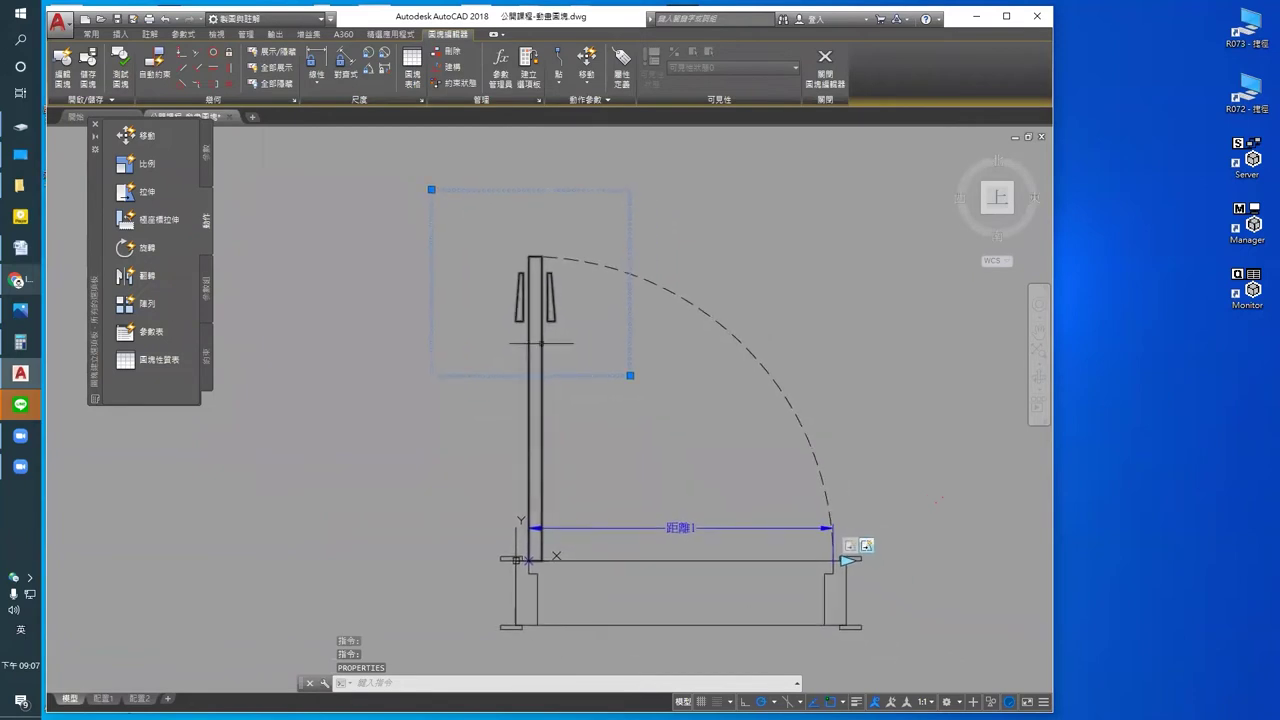
left_click(120, 72)
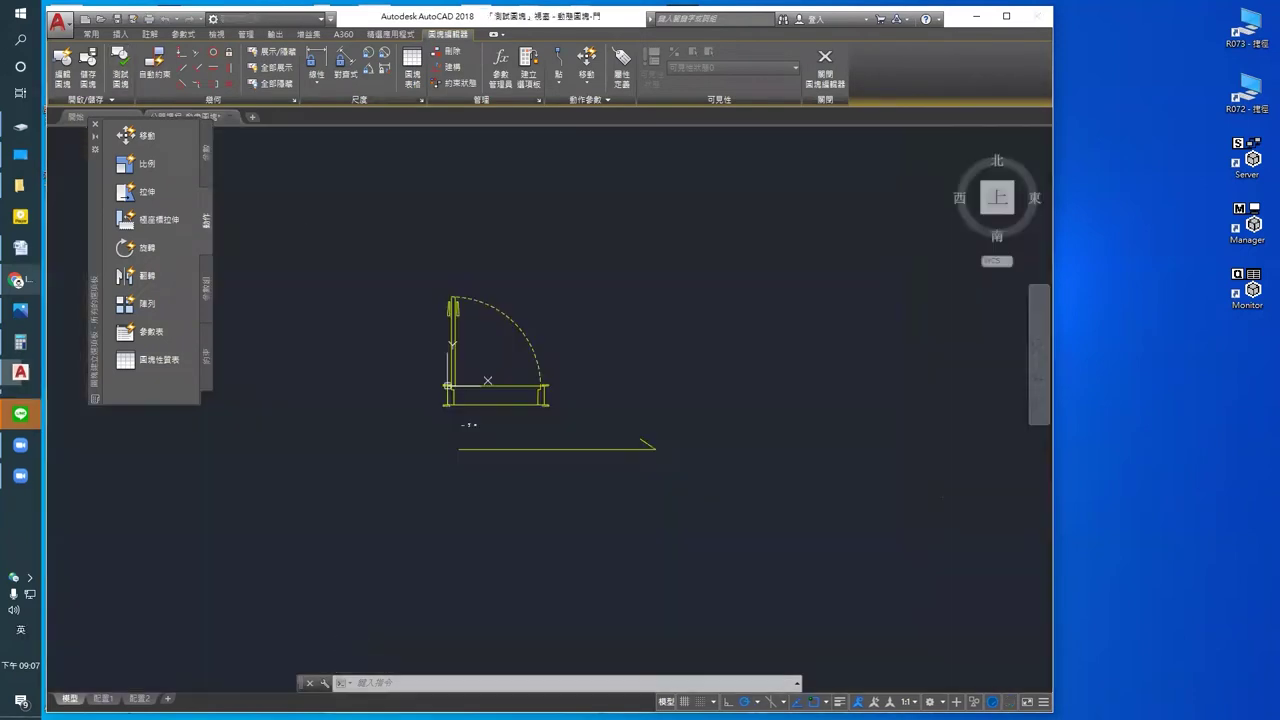
scroll(586, 440, "up", 2)
left_click(635, 475)
left_click(635, 462)
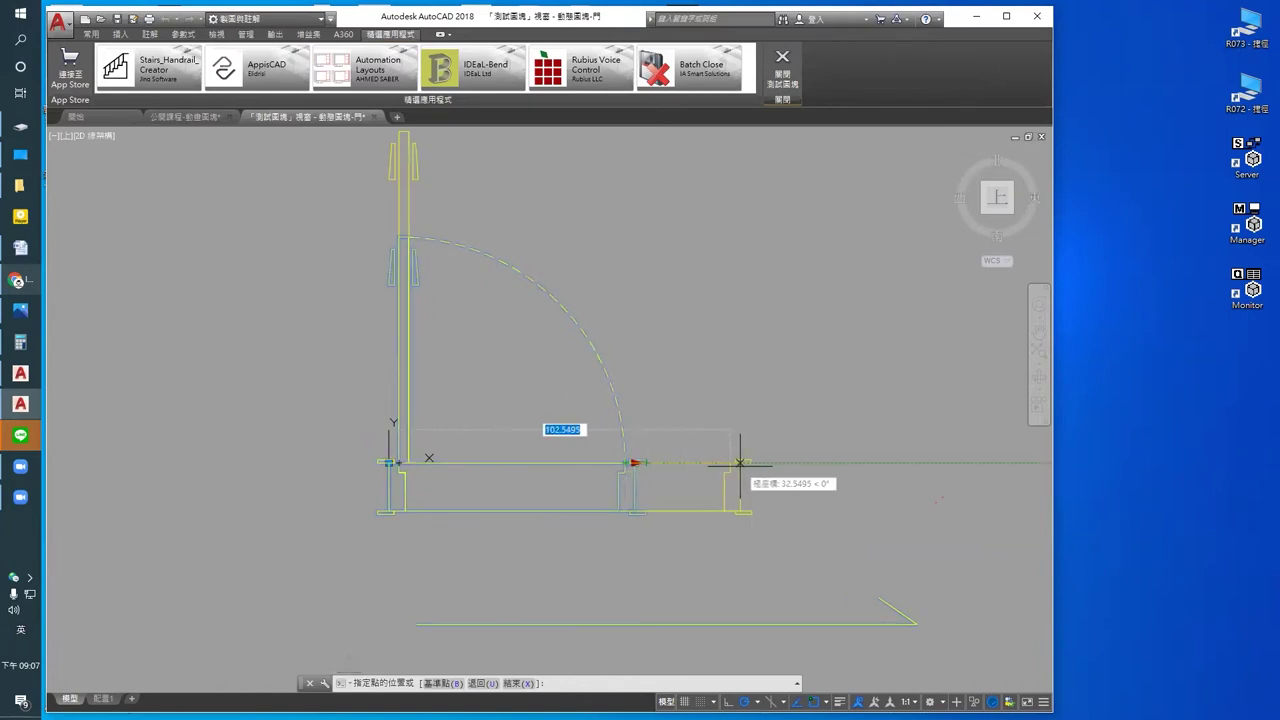
middle_click_drag(737, 463, 717, 494)
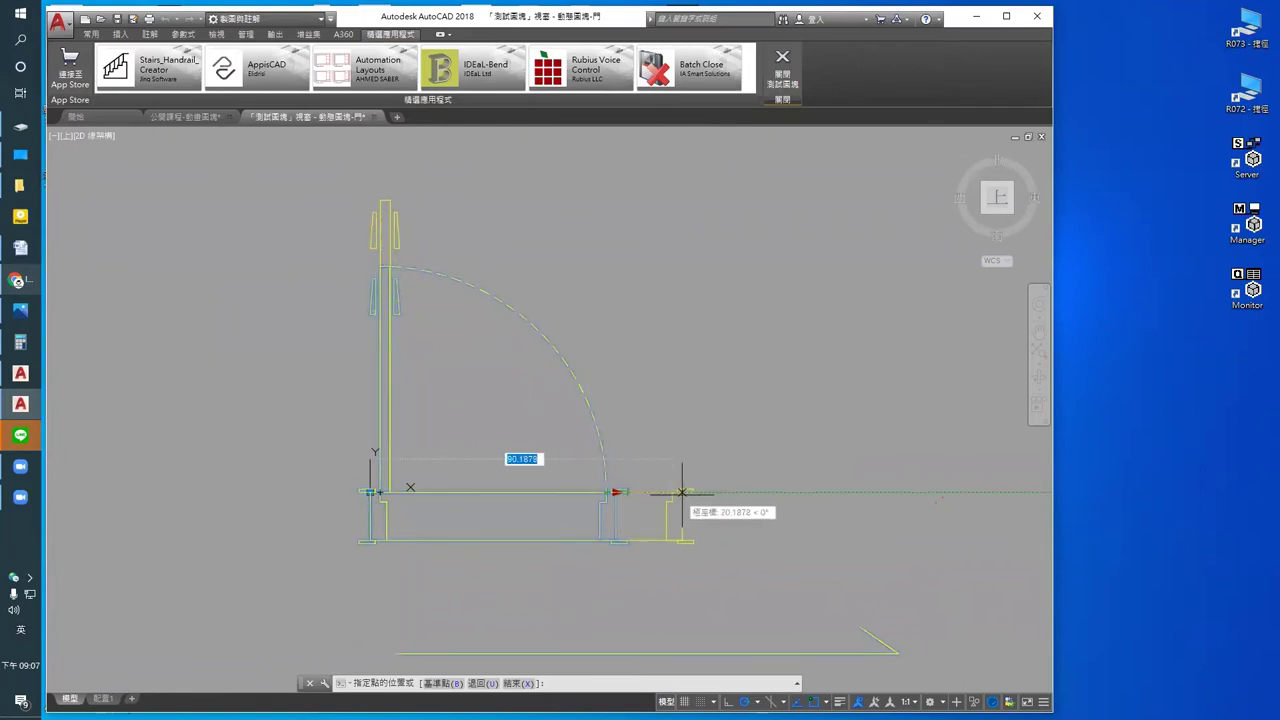
left_click(729, 491)
left_click(729, 491)
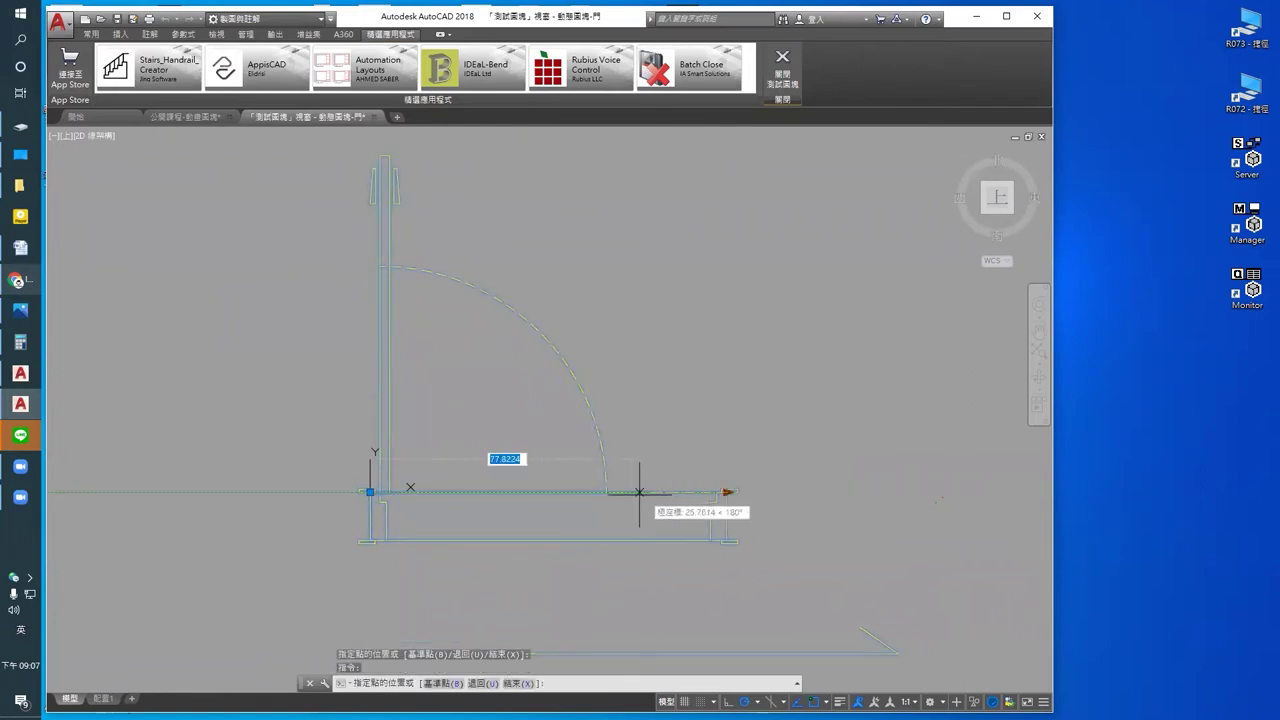
left_click(563, 491)
left_click(564, 491)
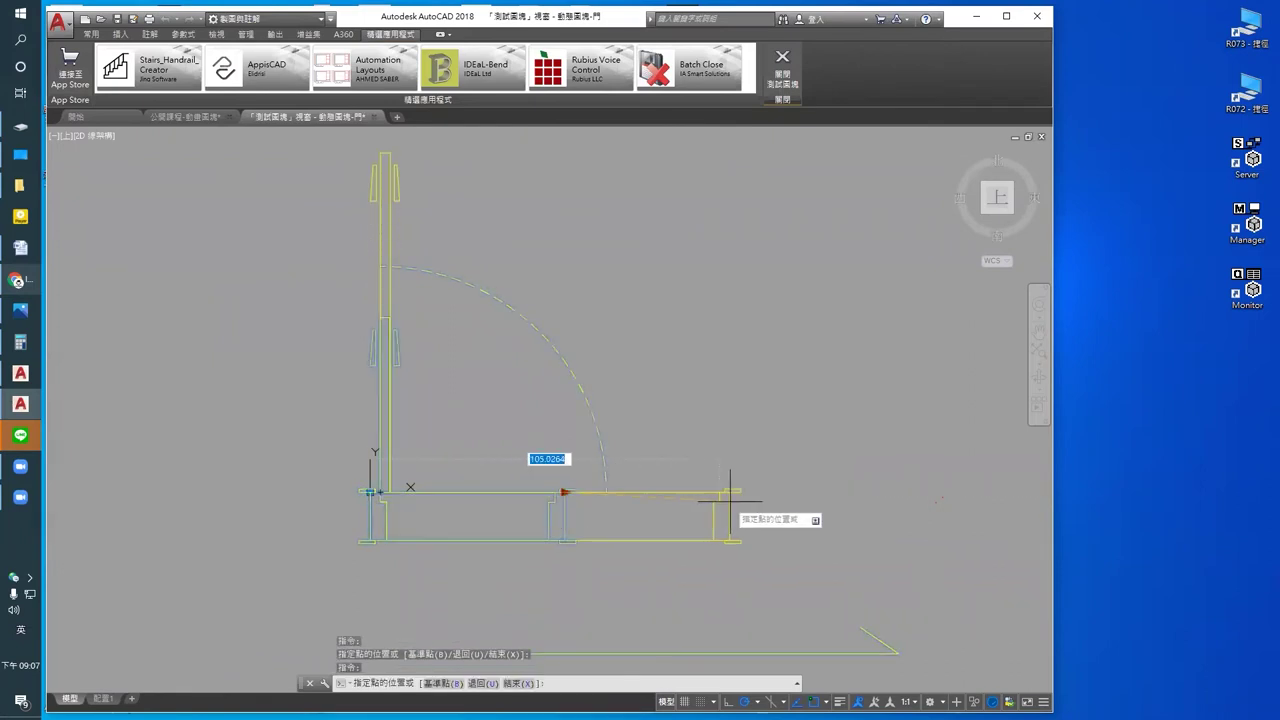
left_click(747, 497)
left_click(750, 491)
left_click(648, 491)
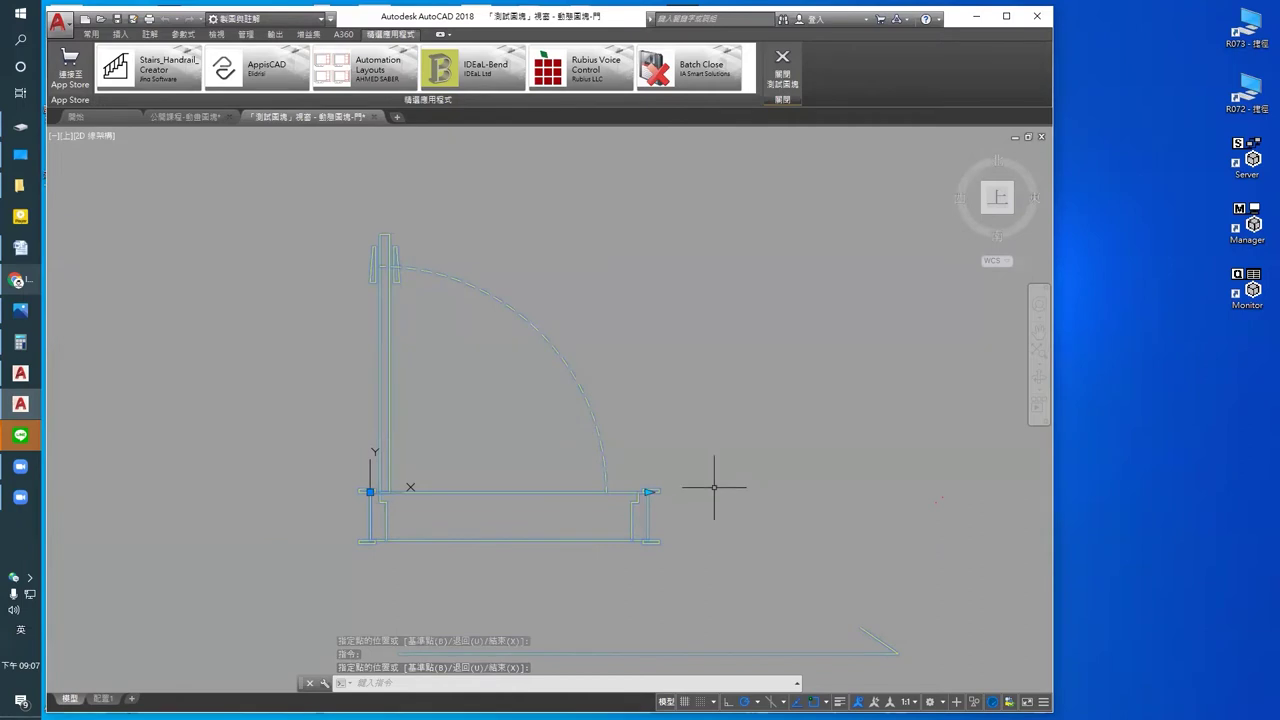
Step: Widen the test door well past the swing arc, deselect it, and reduce its width to slightly beyond the arc
middle_click_drag(670, 490, 723, 500)
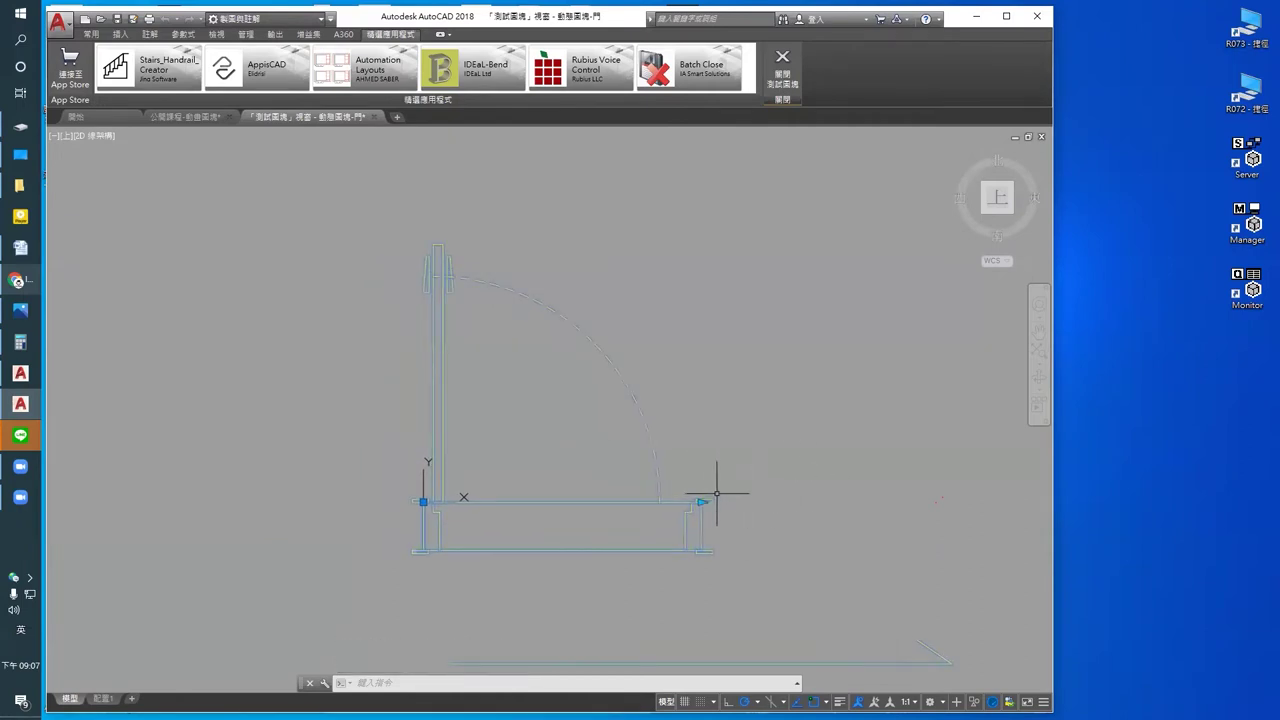
left_click(701, 501)
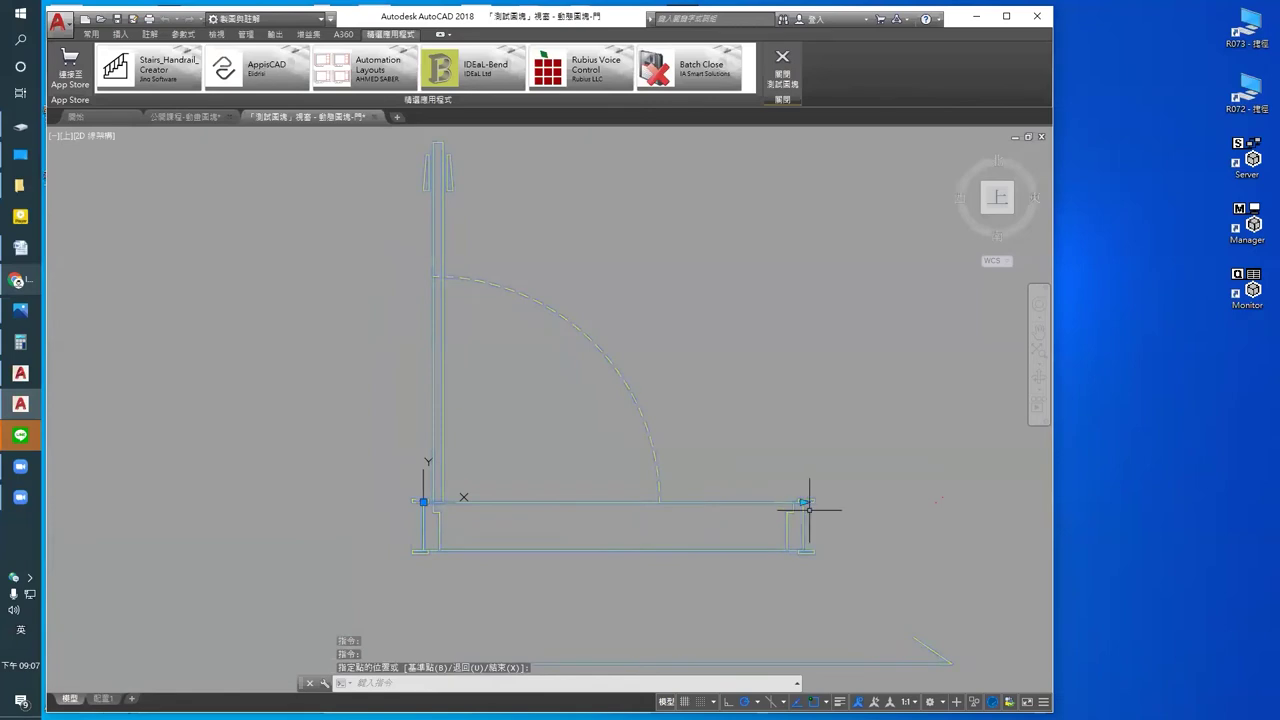
middle_click_drag(785, 511, 780, 538)
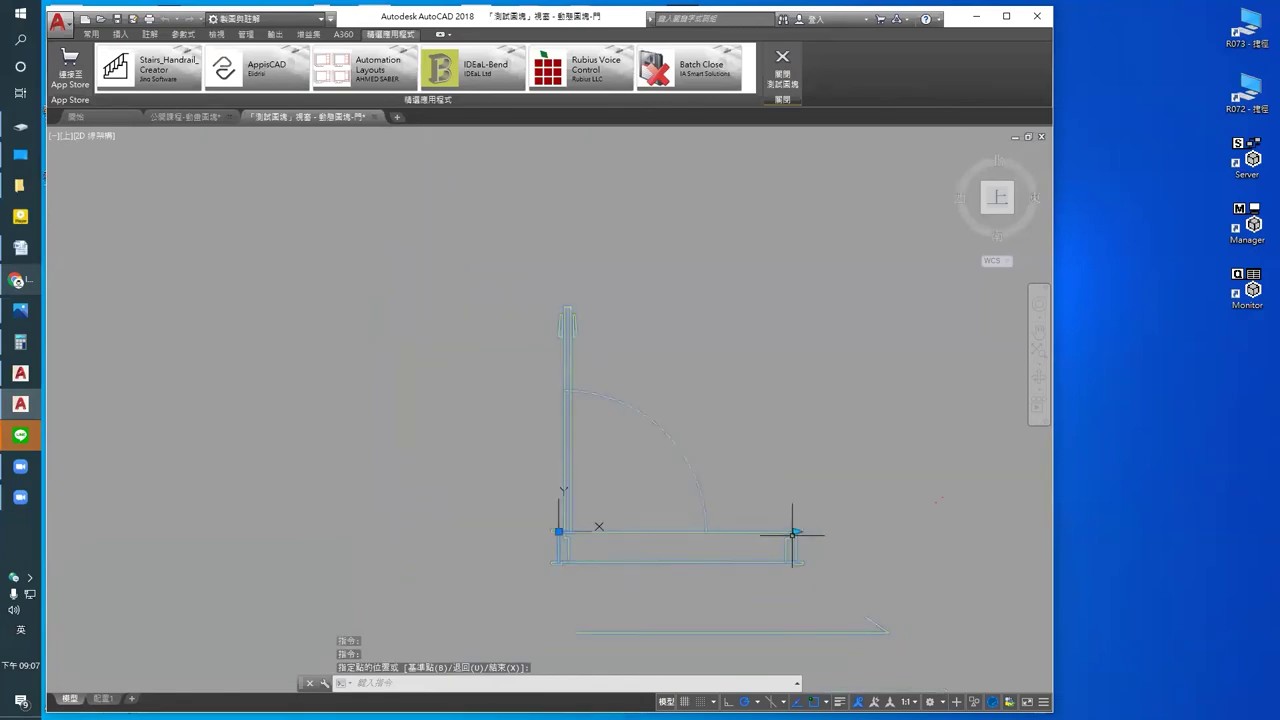
key("Escape")
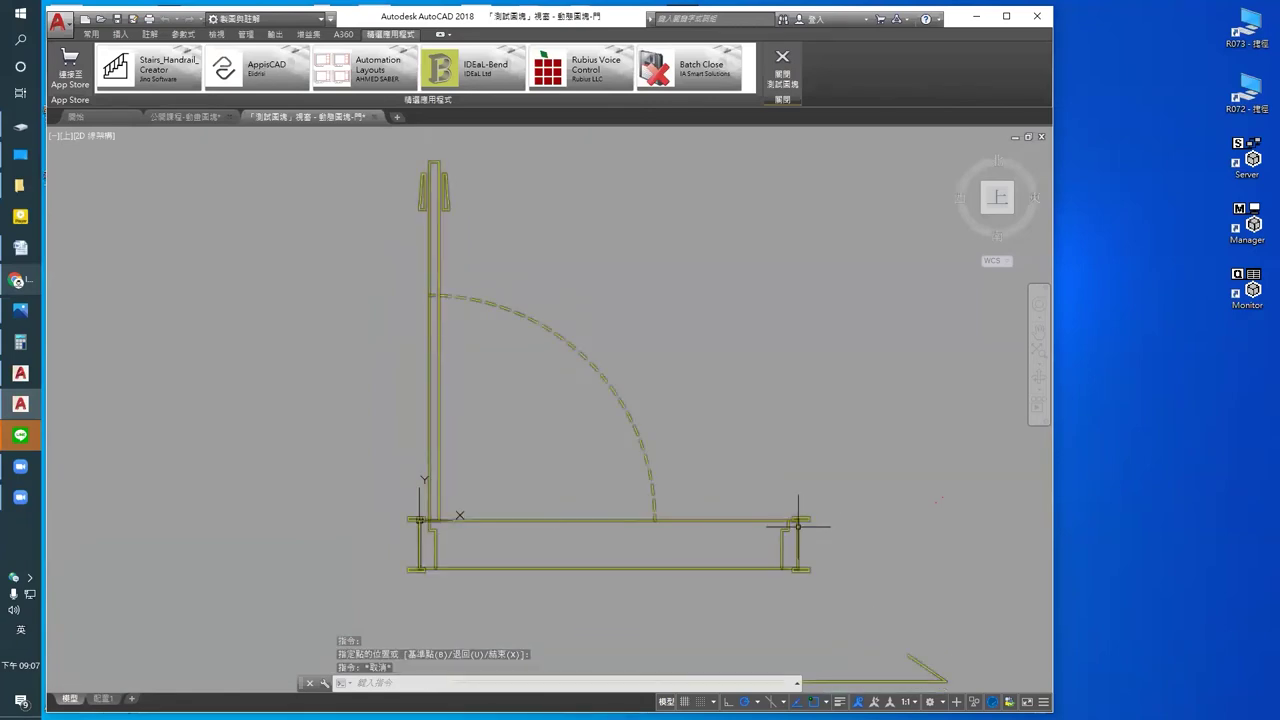
left_click(797, 521)
left_click(797, 520)
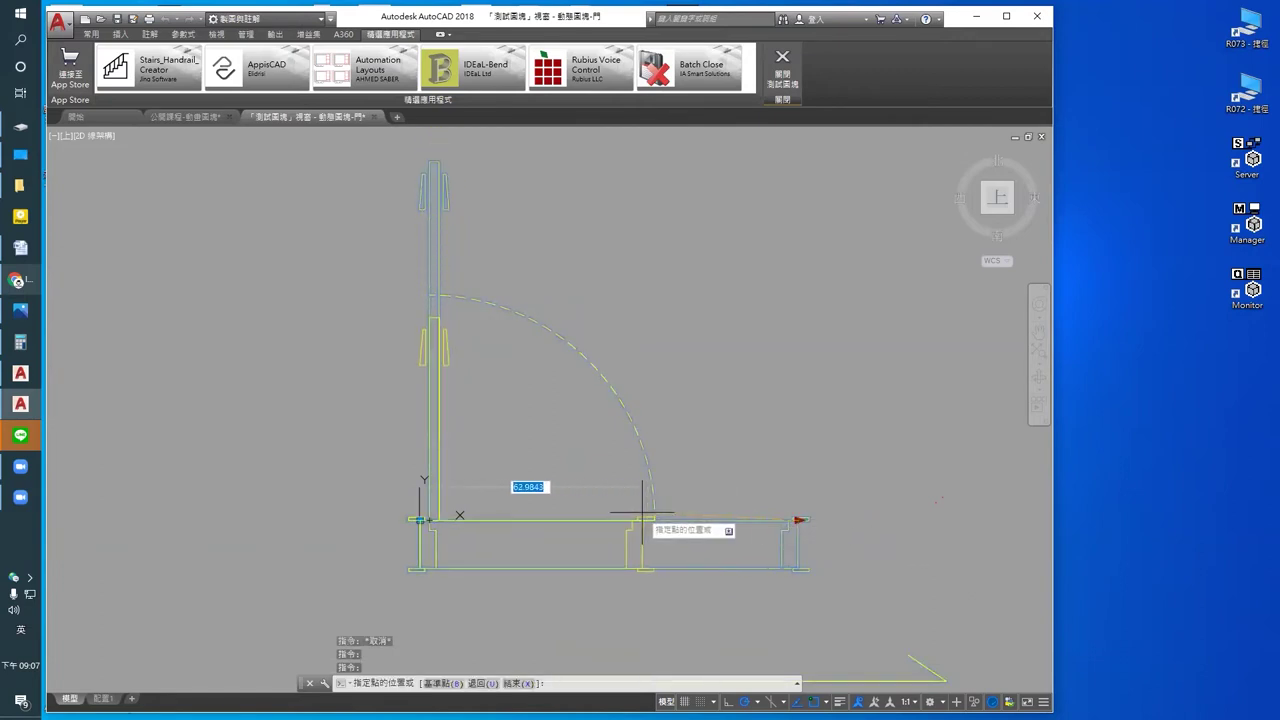
left_click(707, 519)
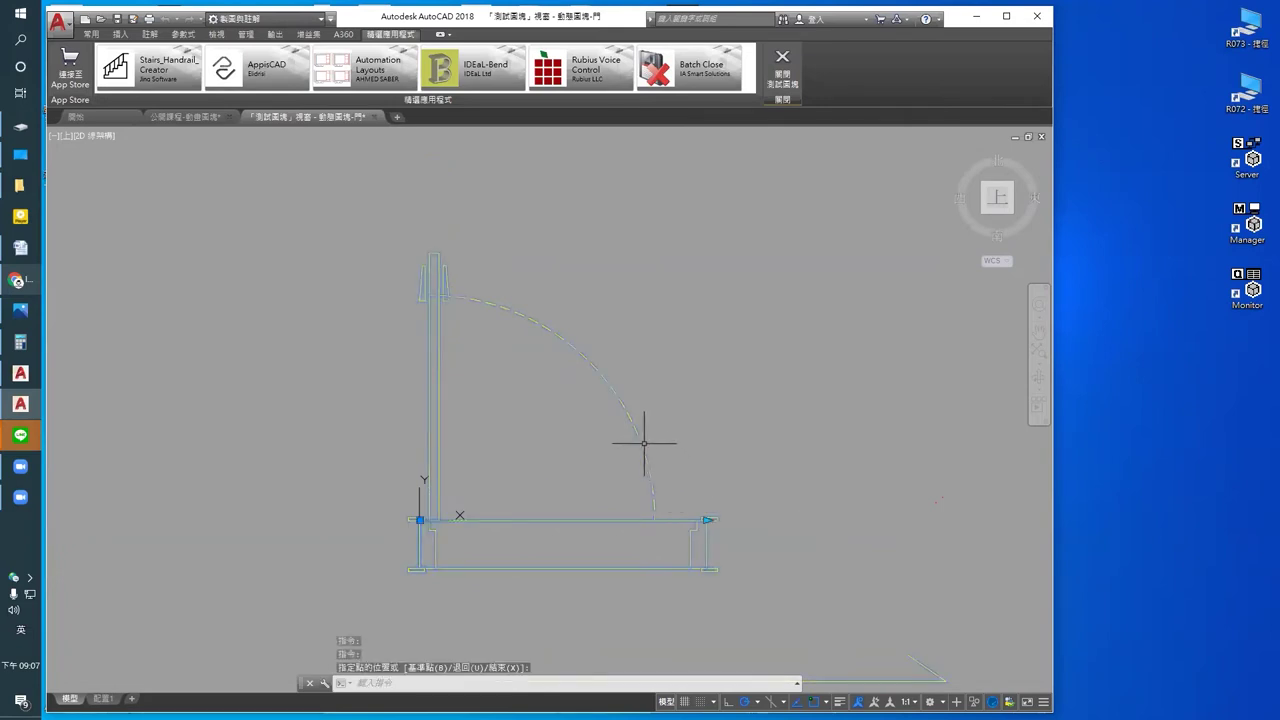
Step: Examine how the swing arc meets the stretched door leaf and frame, and close the test window
scroll(660, 510, "up", 2)
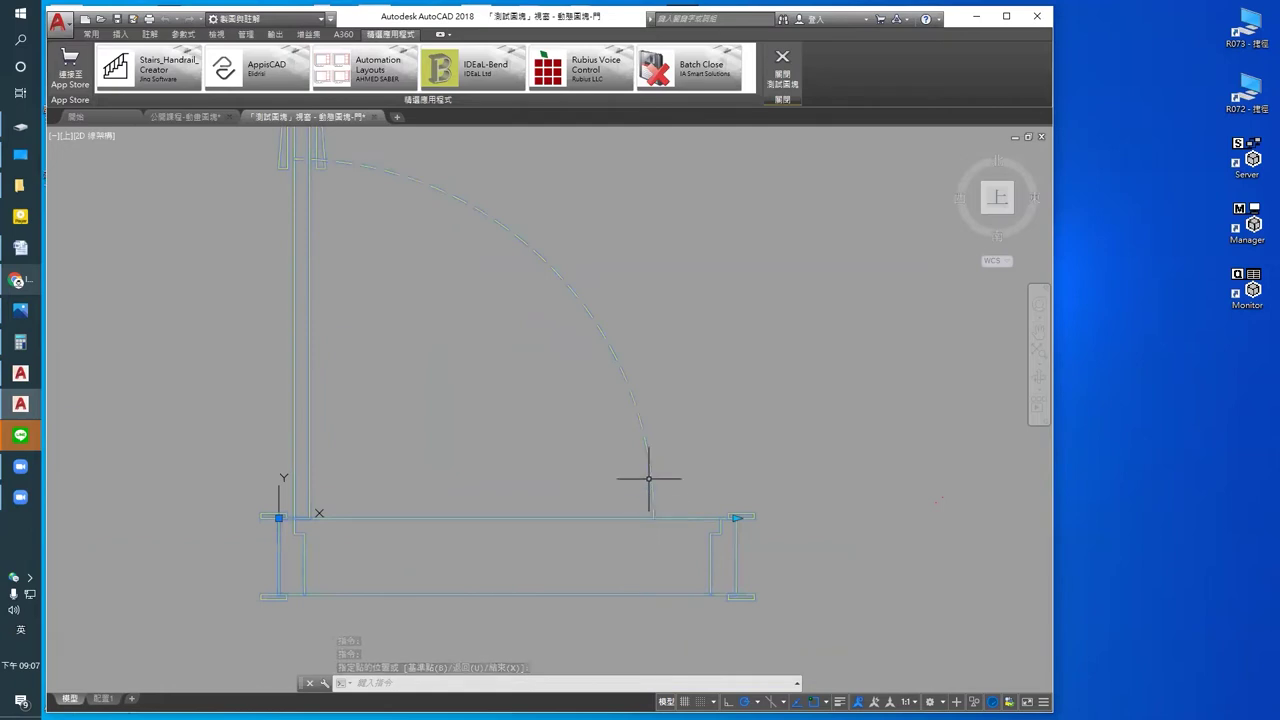
scroll(611, 394, "down", 1)
scroll(530, 291, "up", 1)
scroll(619, 274, "down", 2)
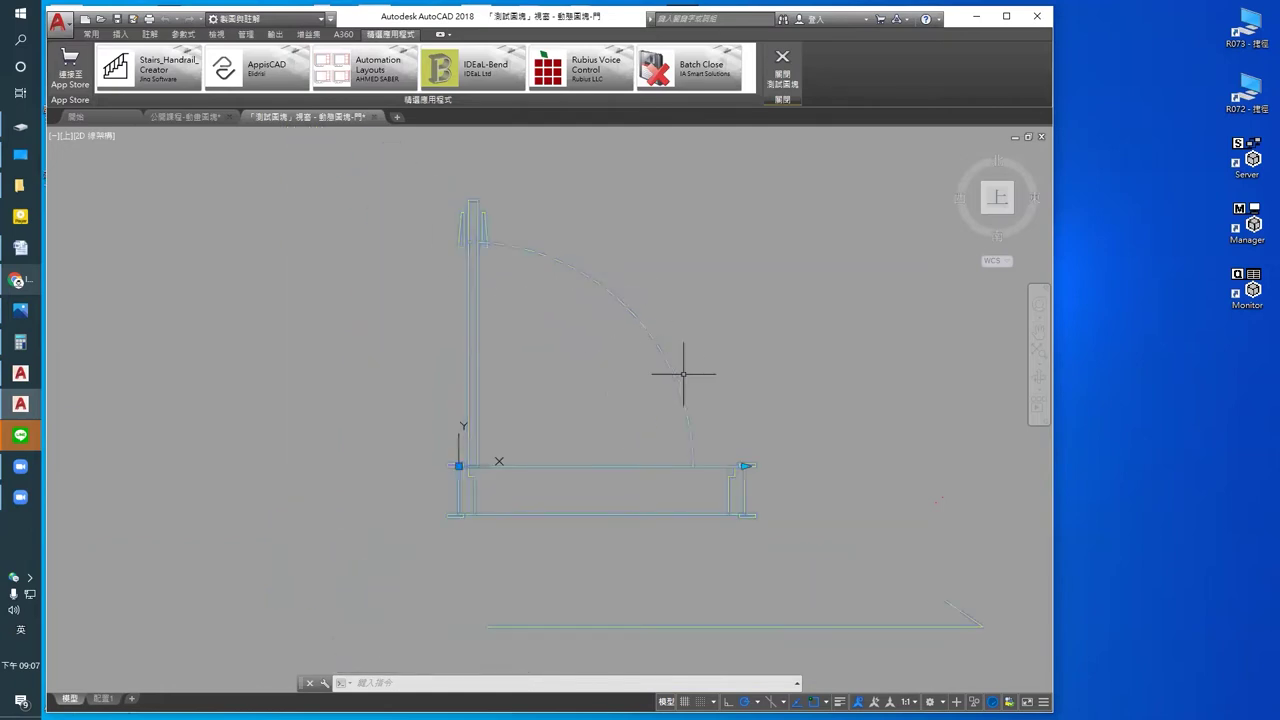
scroll(479, 214, "up", 2)
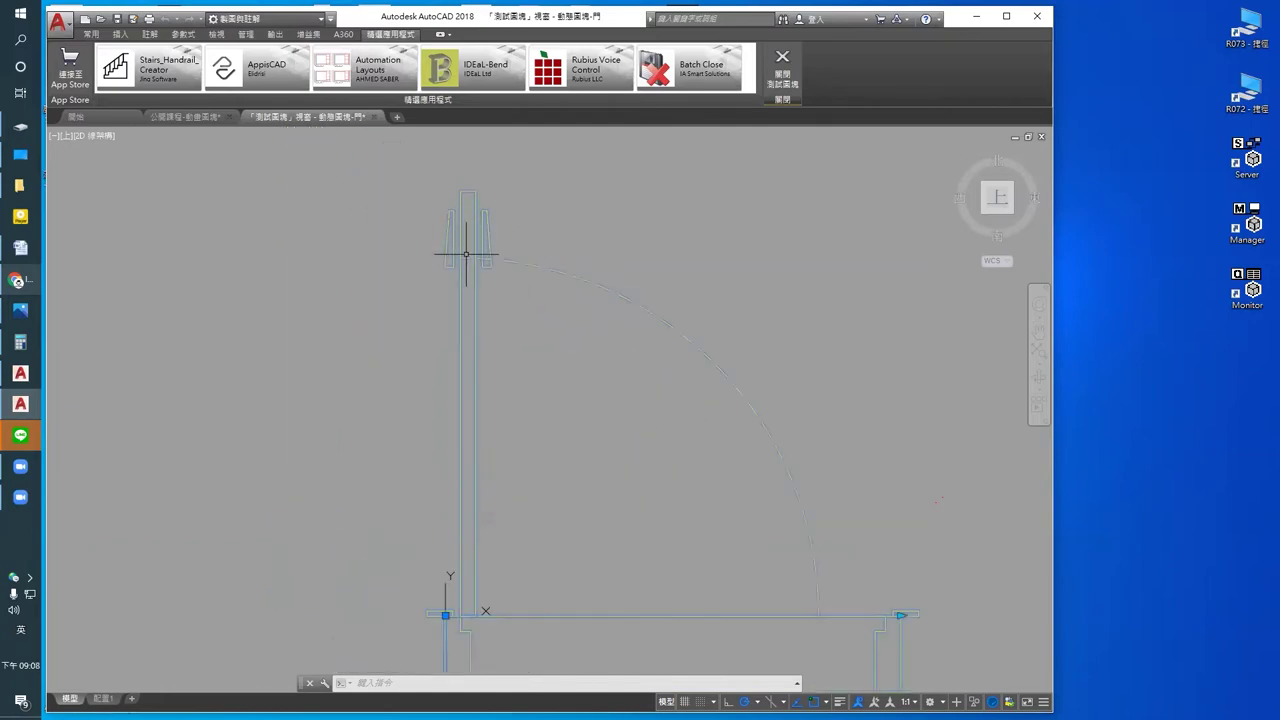
scroll(475, 197, "down", 2)
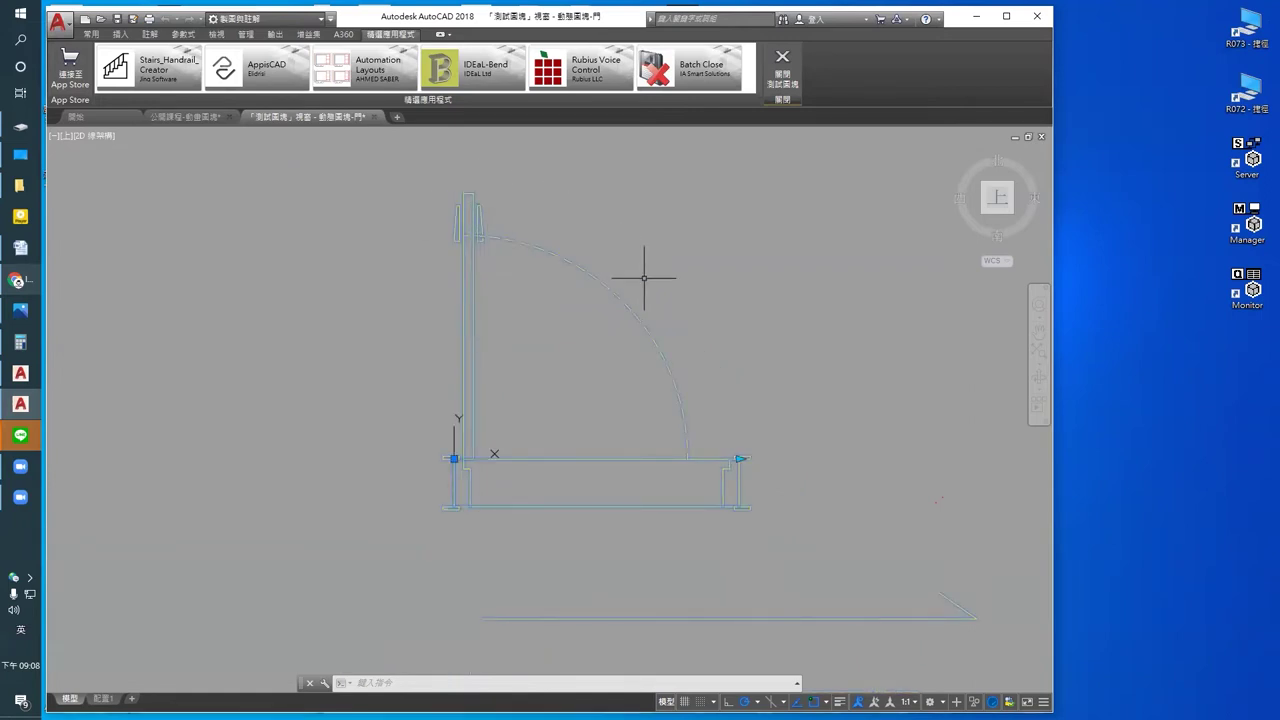
middle_click_drag(682, 376, 695, 412)
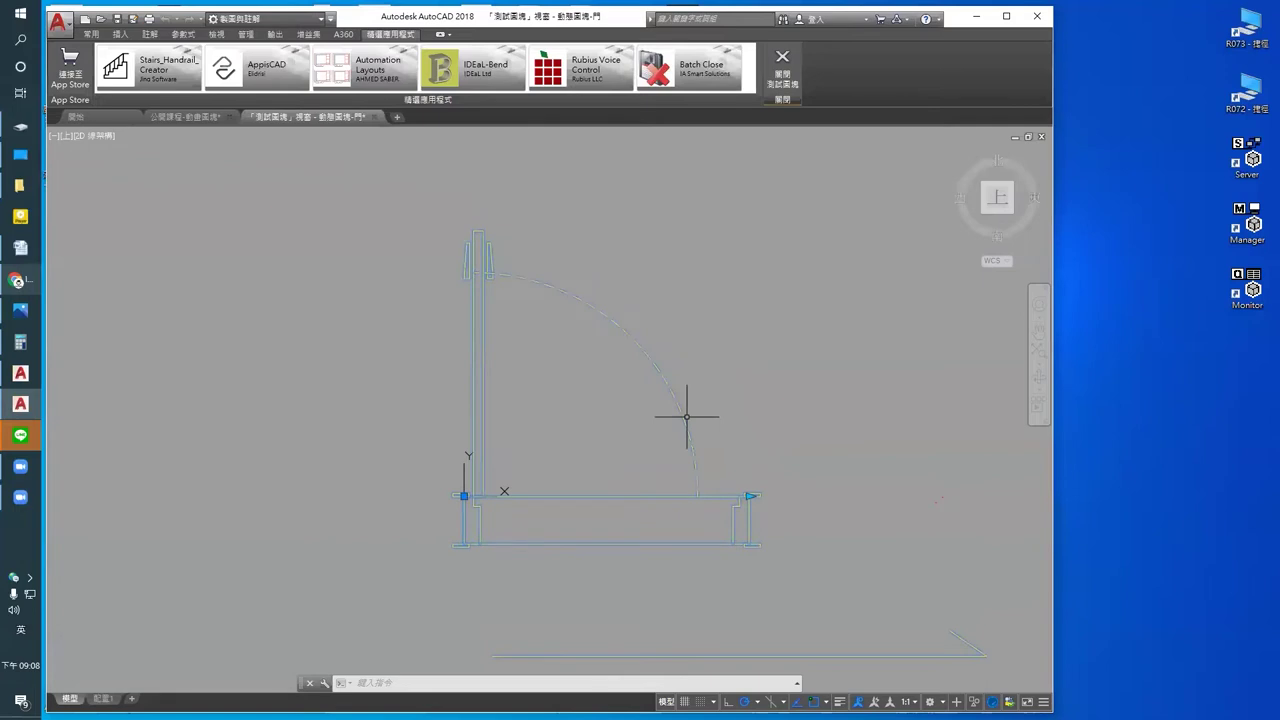
scroll(685, 414, "up", 2)
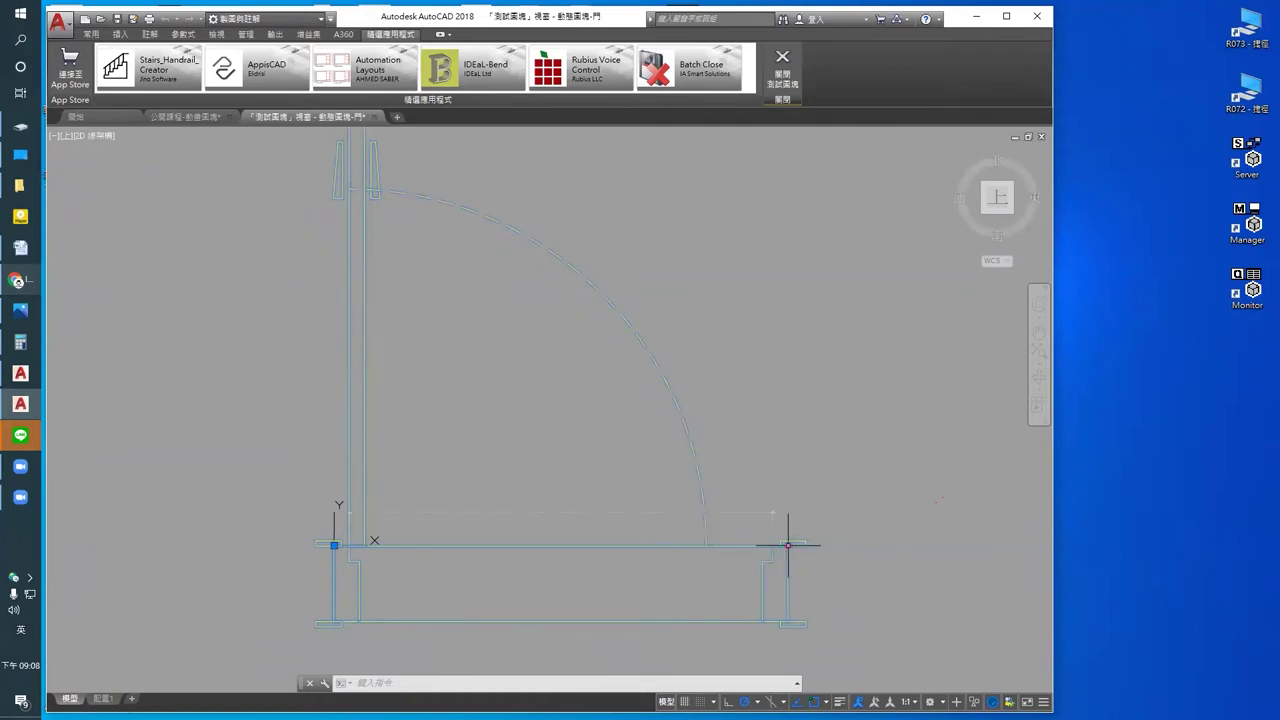
left_click(781, 72)
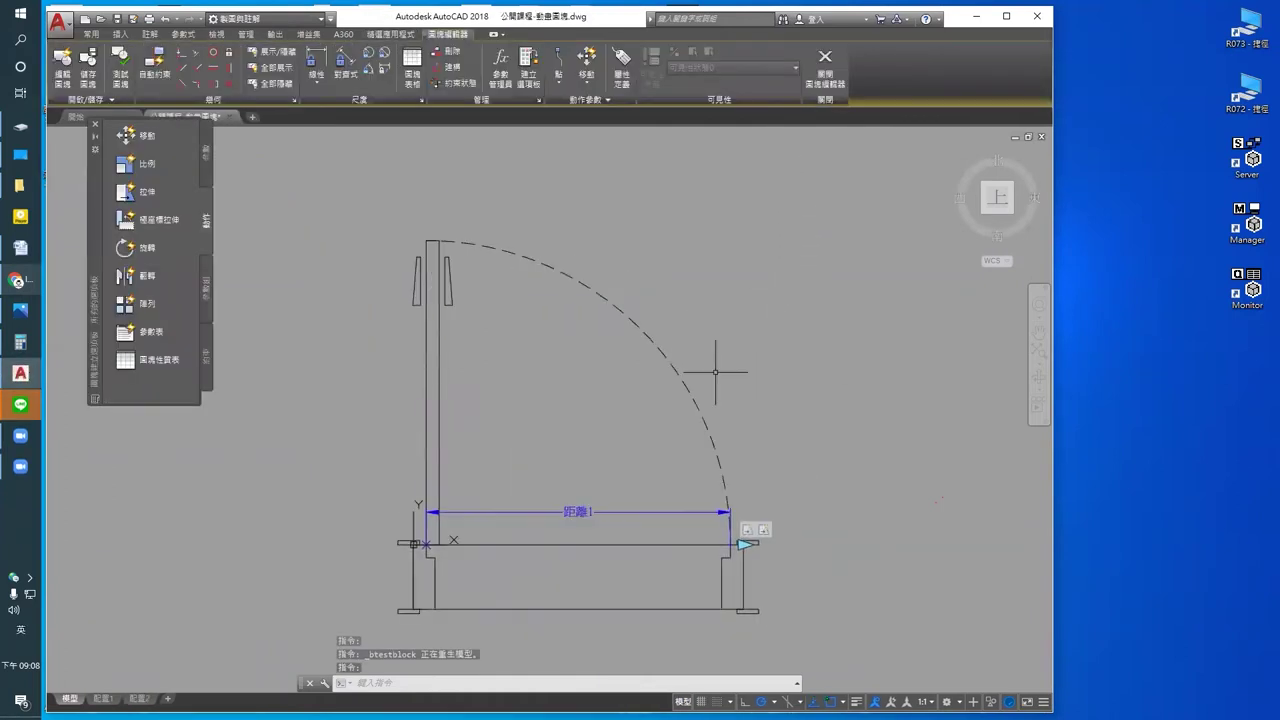
Step: Add a Scale action (比例) to the 距離1 parameter with the dashed swing arc as its only object
middle_click_drag(715, 373, 717, 379)
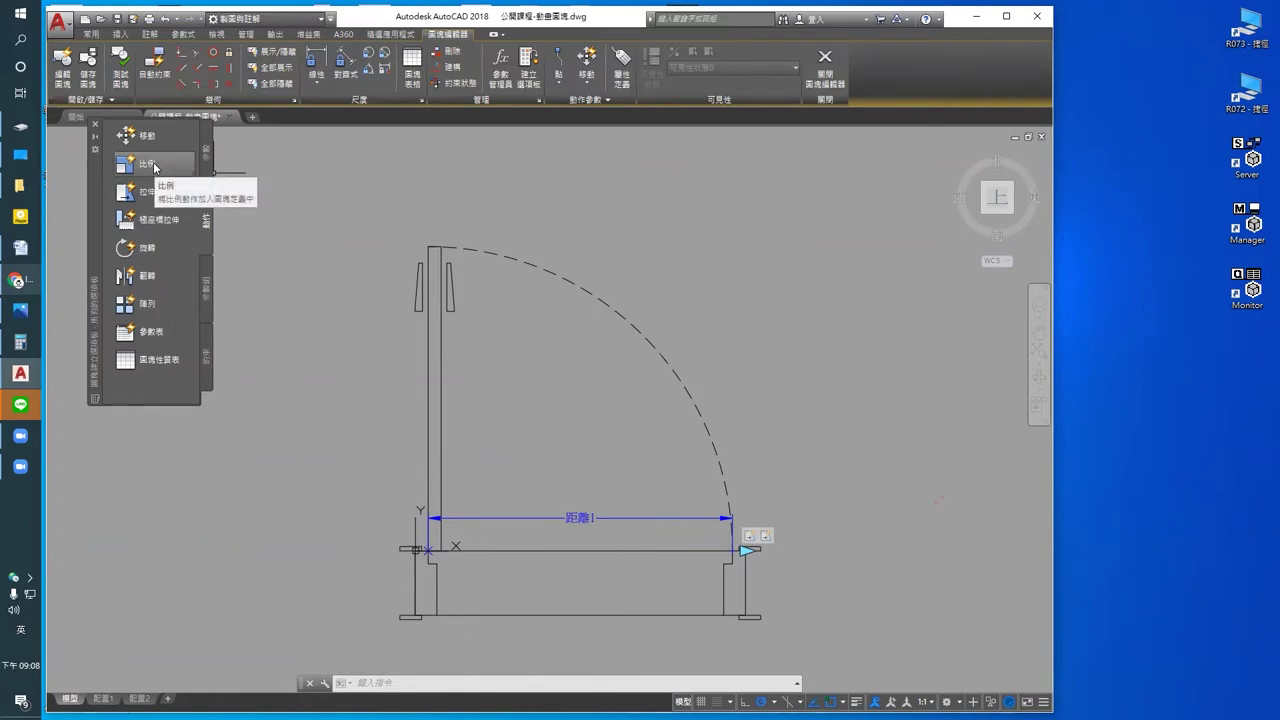
left_click(153, 167)
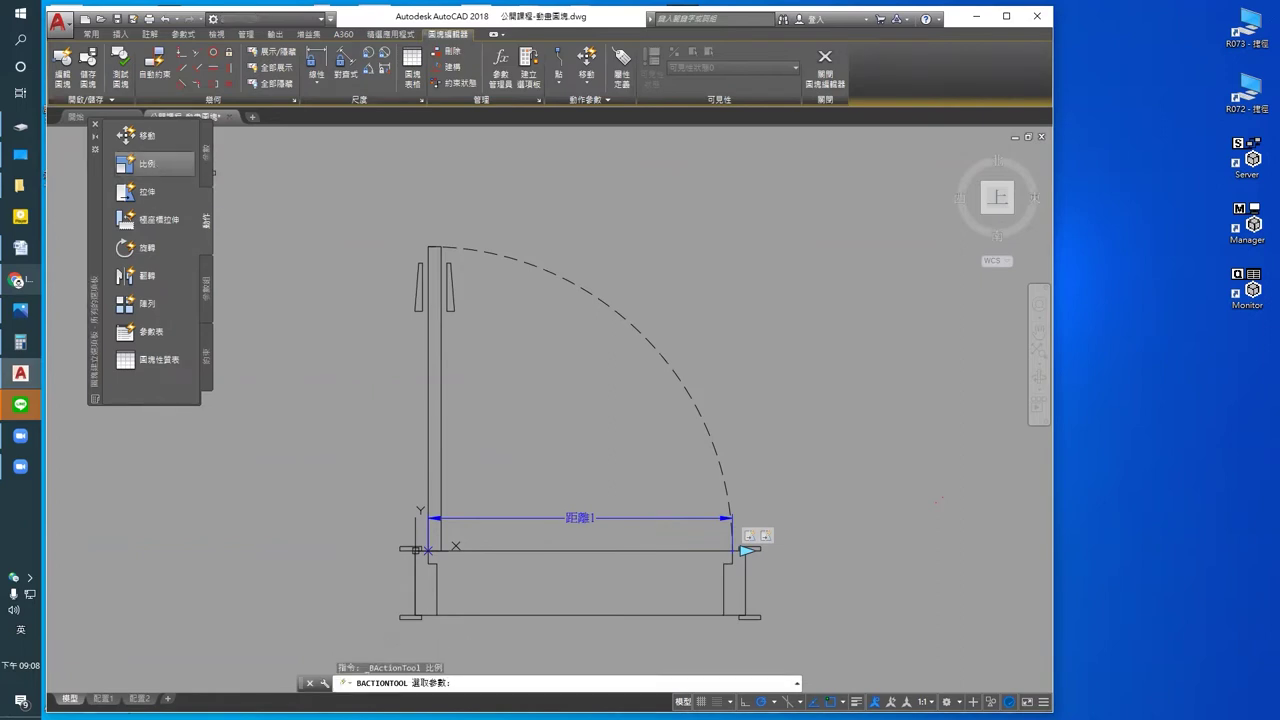
middle_click_drag(590, 449, 604, 441)
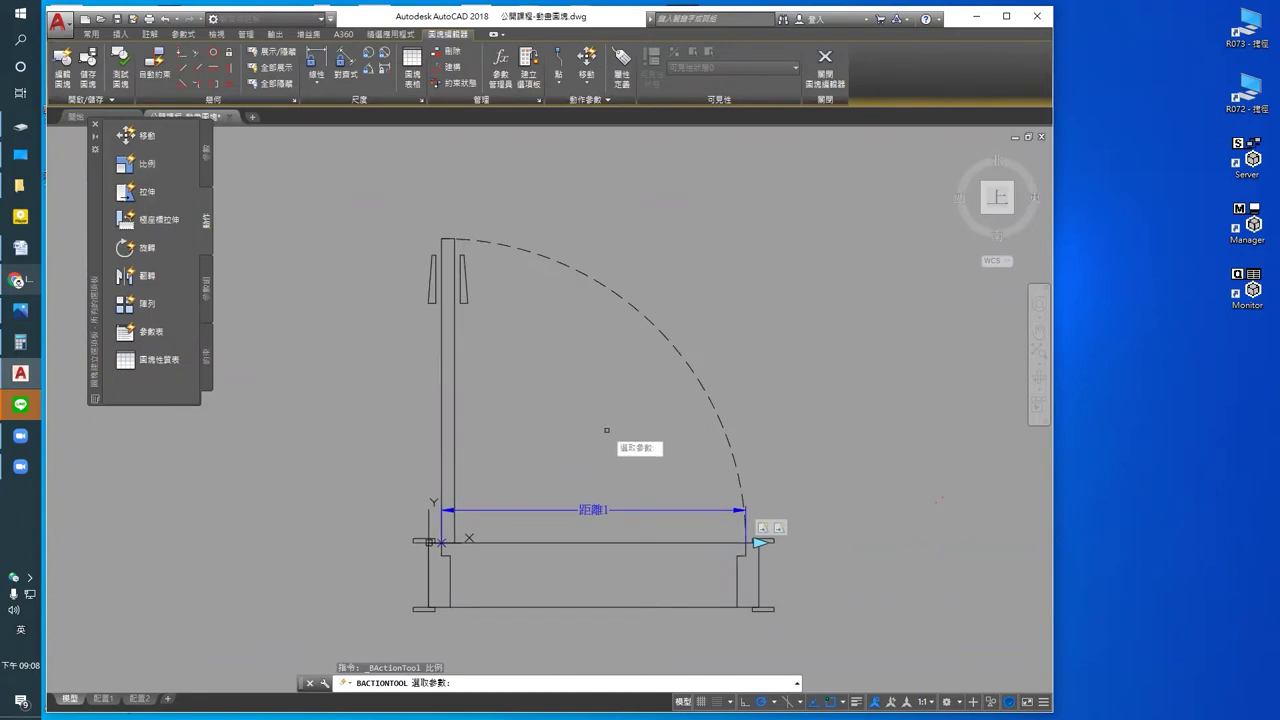
left_click(598, 510)
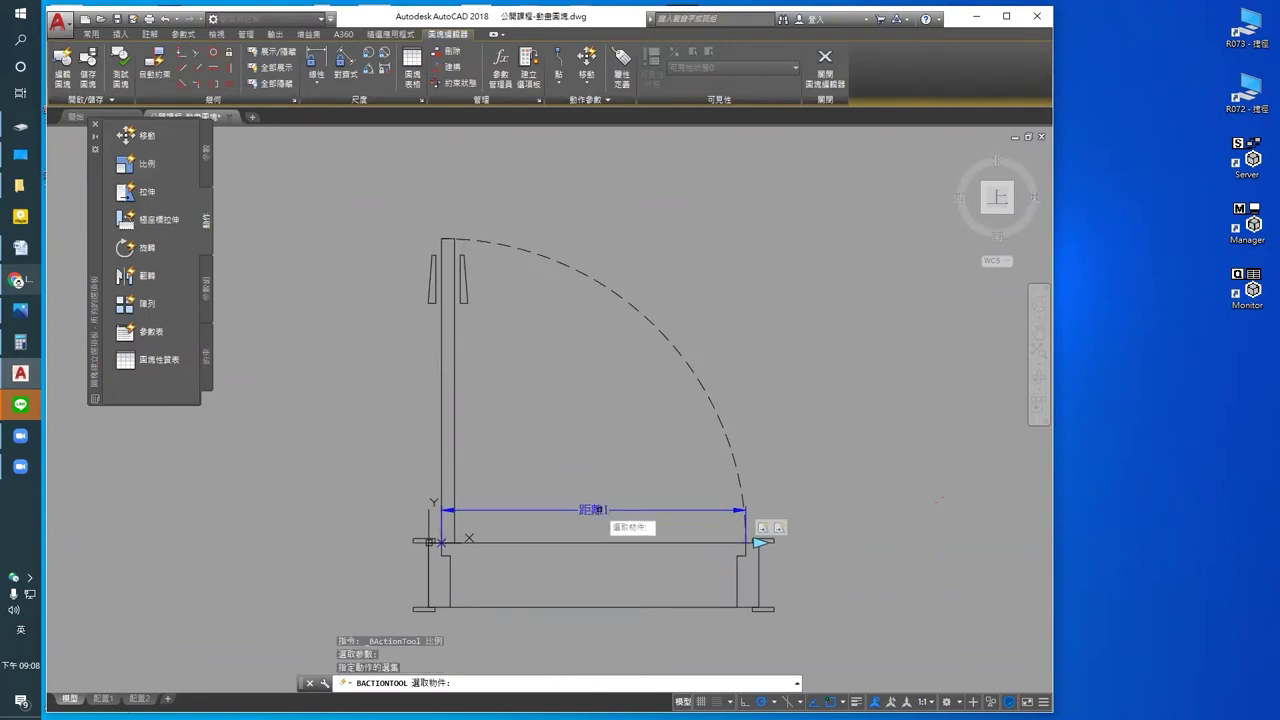
left_click(715, 408)
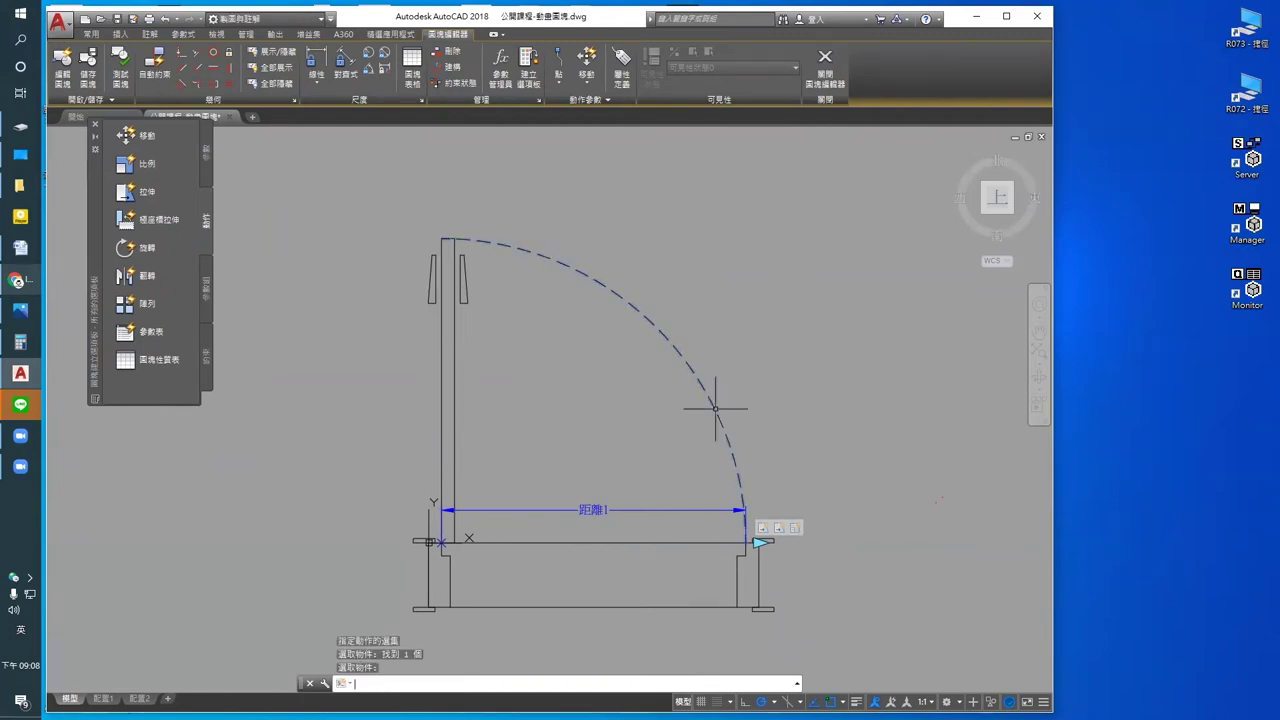
key("Return")
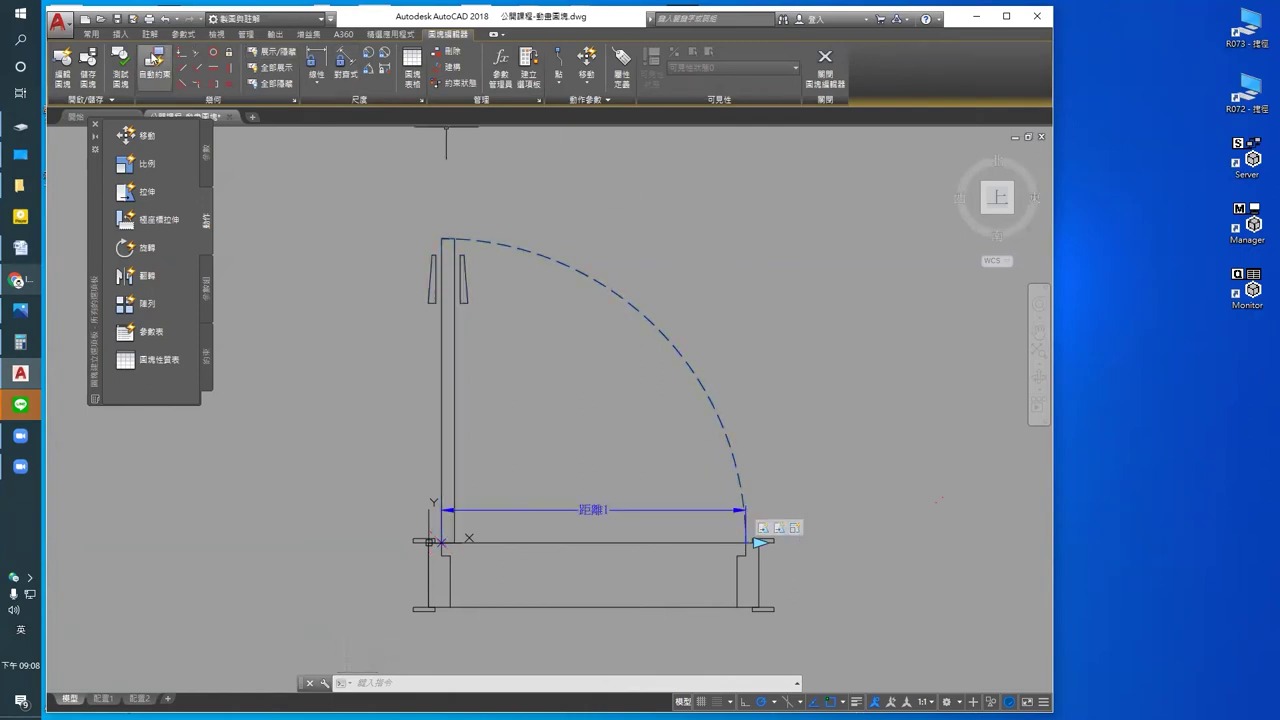
Step: Open the door block in a test window and stretch its width grip outward, then partway back inward
left_click(121, 80)
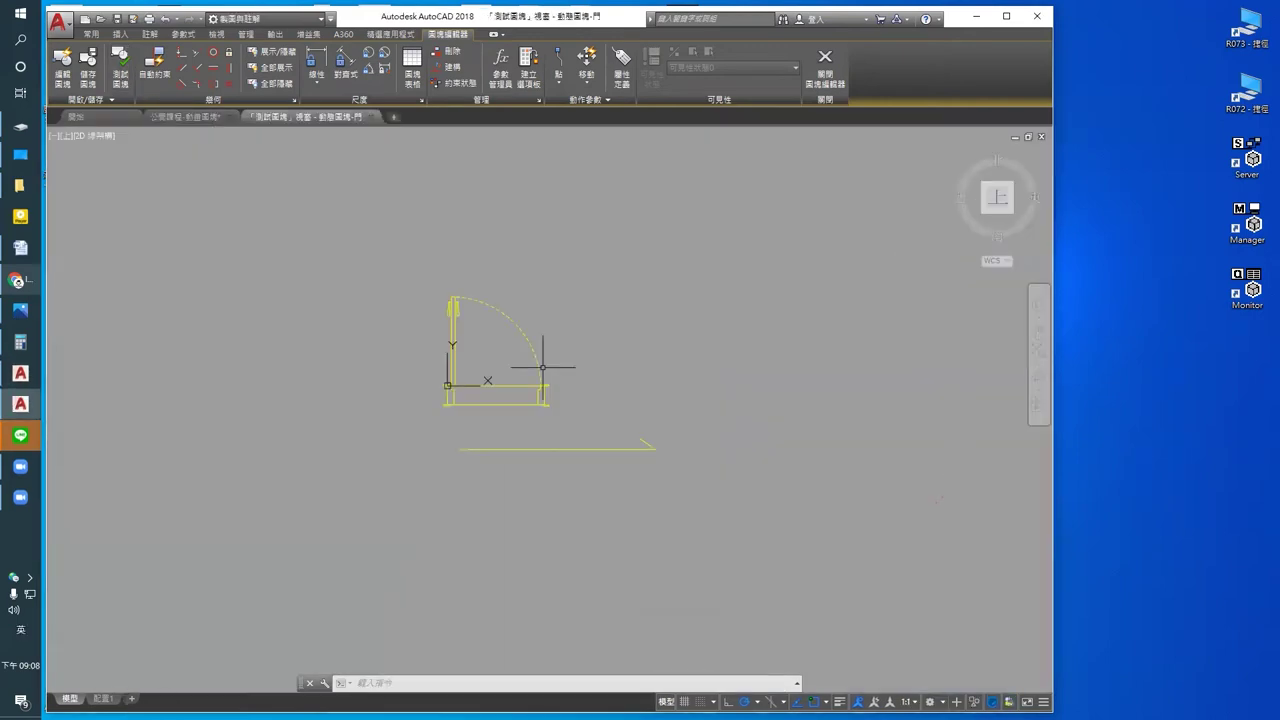
scroll(609, 371, "up", 3)
left_click(621, 452)
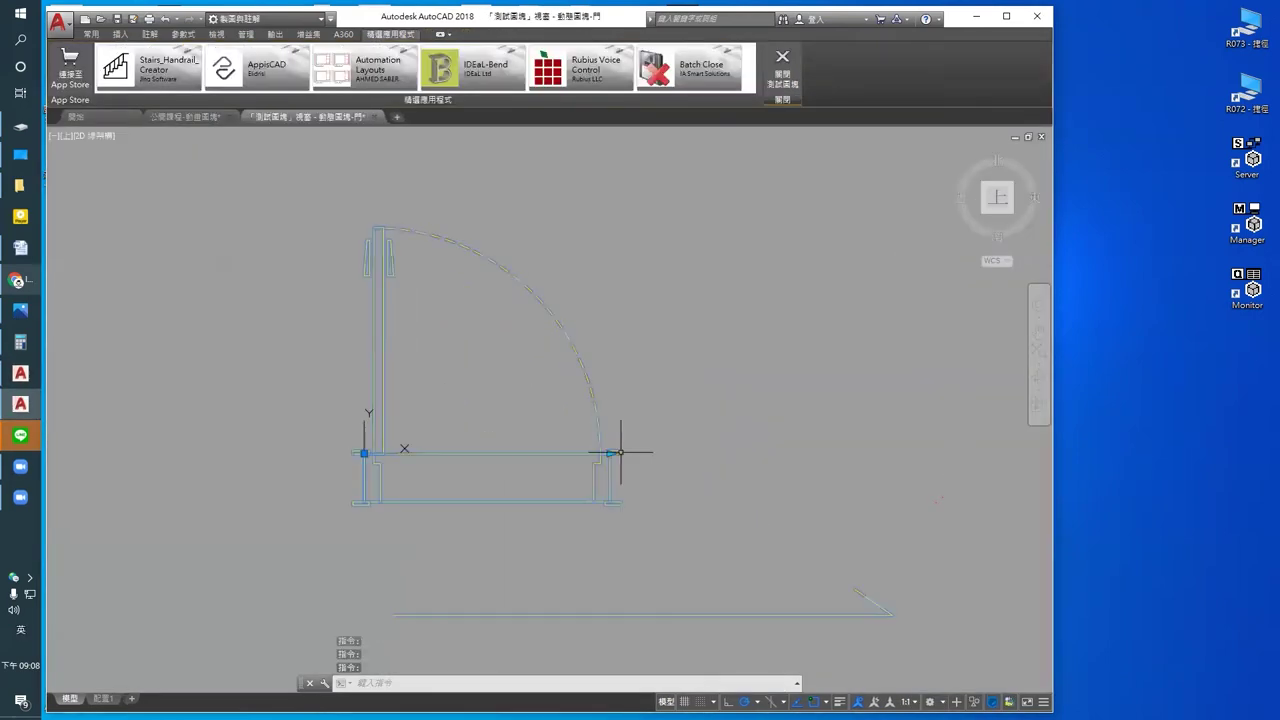
left_click(610, 453)
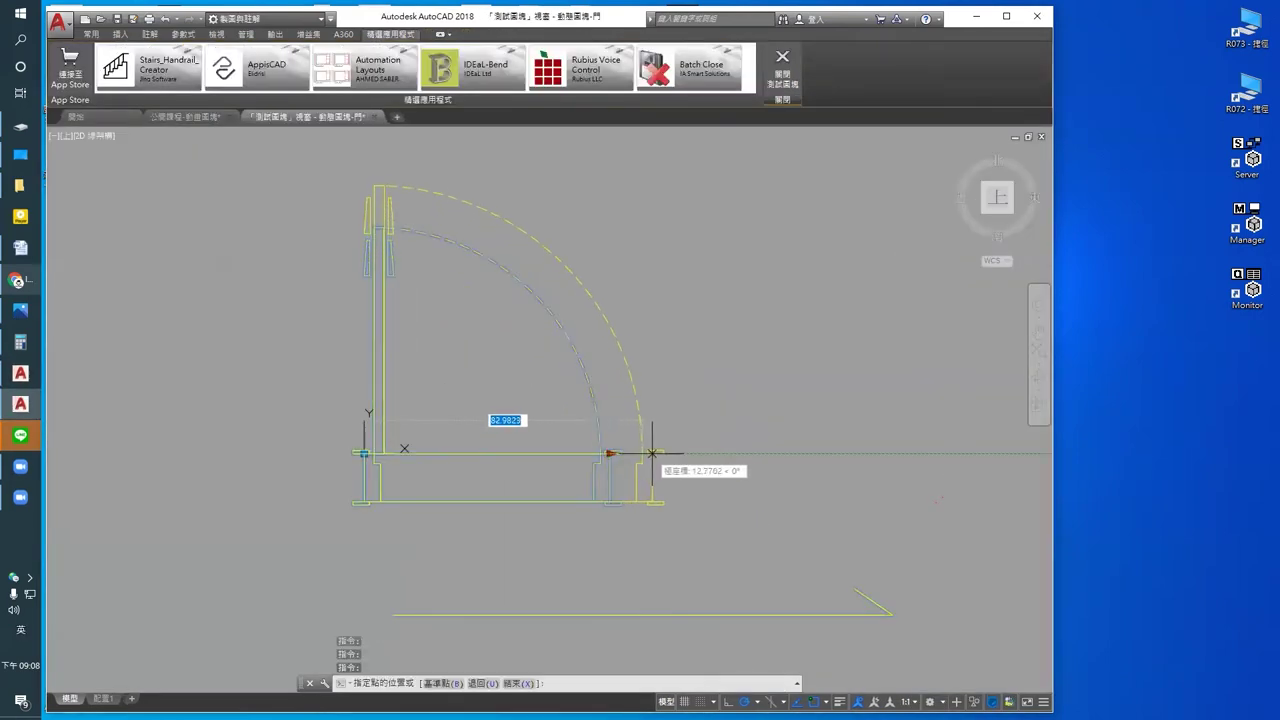
left_click(706, 453)
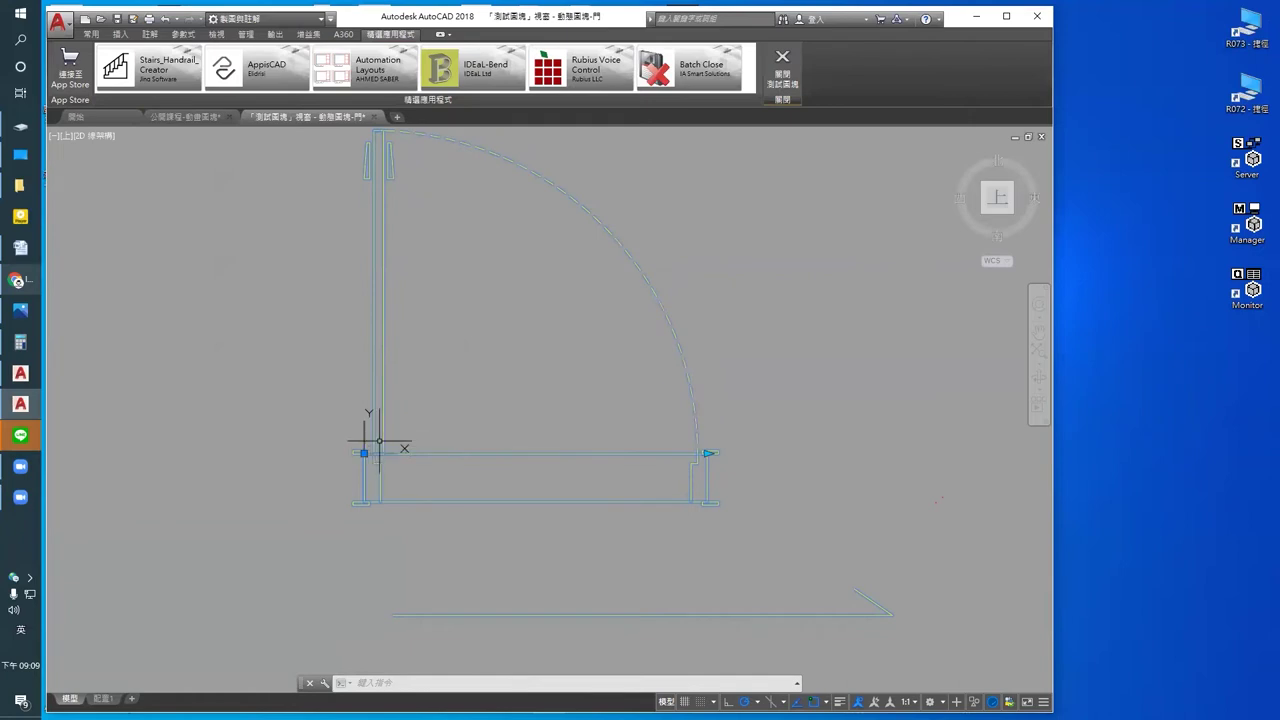
left_click(709, 453)
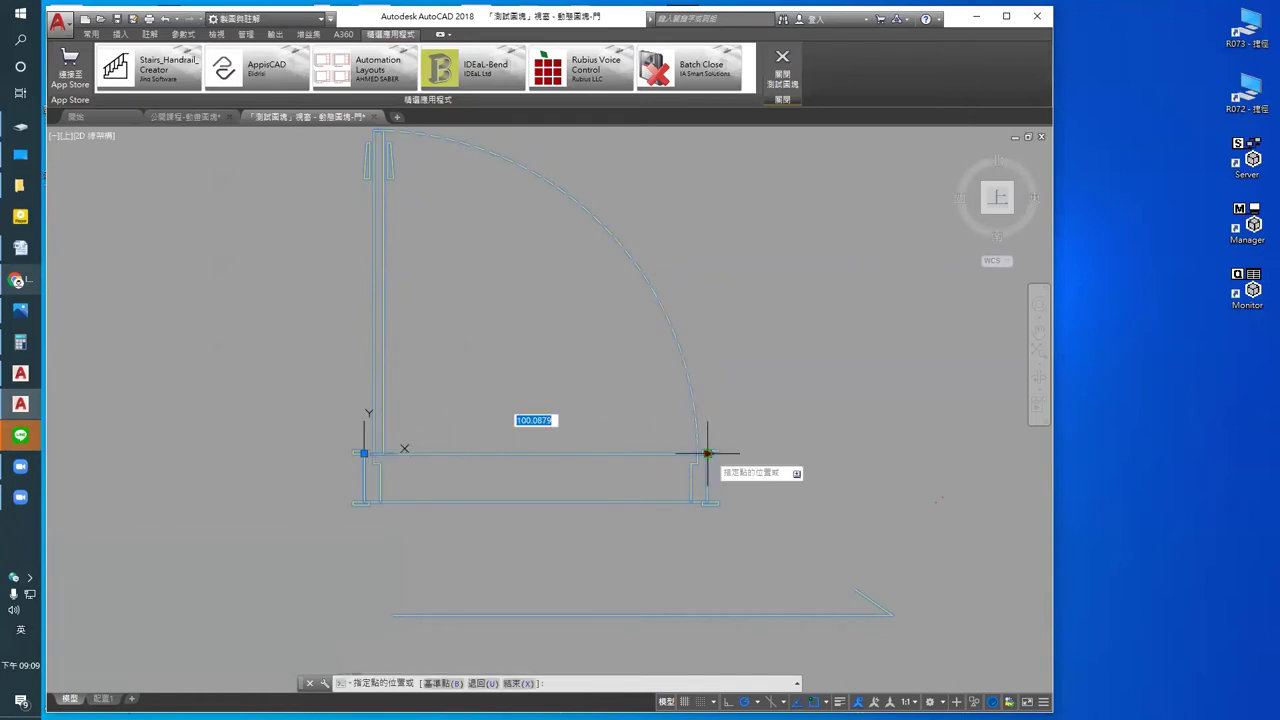
left_click(643, 459)
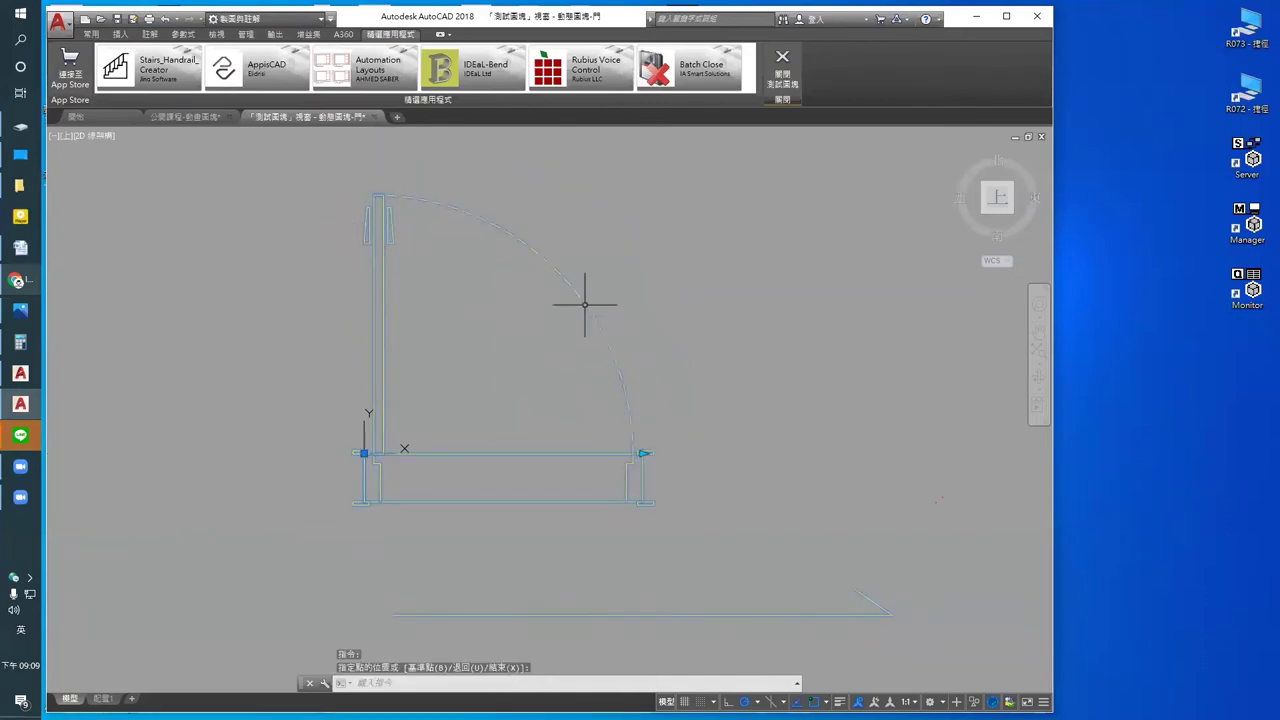
Step: Test the swing arc's scaling by widening, narrowing, widening again and slightly shrinking the test door
left_click(644, 453)
left_click(731, 453)
middle_click_drag(657, 449, 666, 500)
left_click(727, 502)
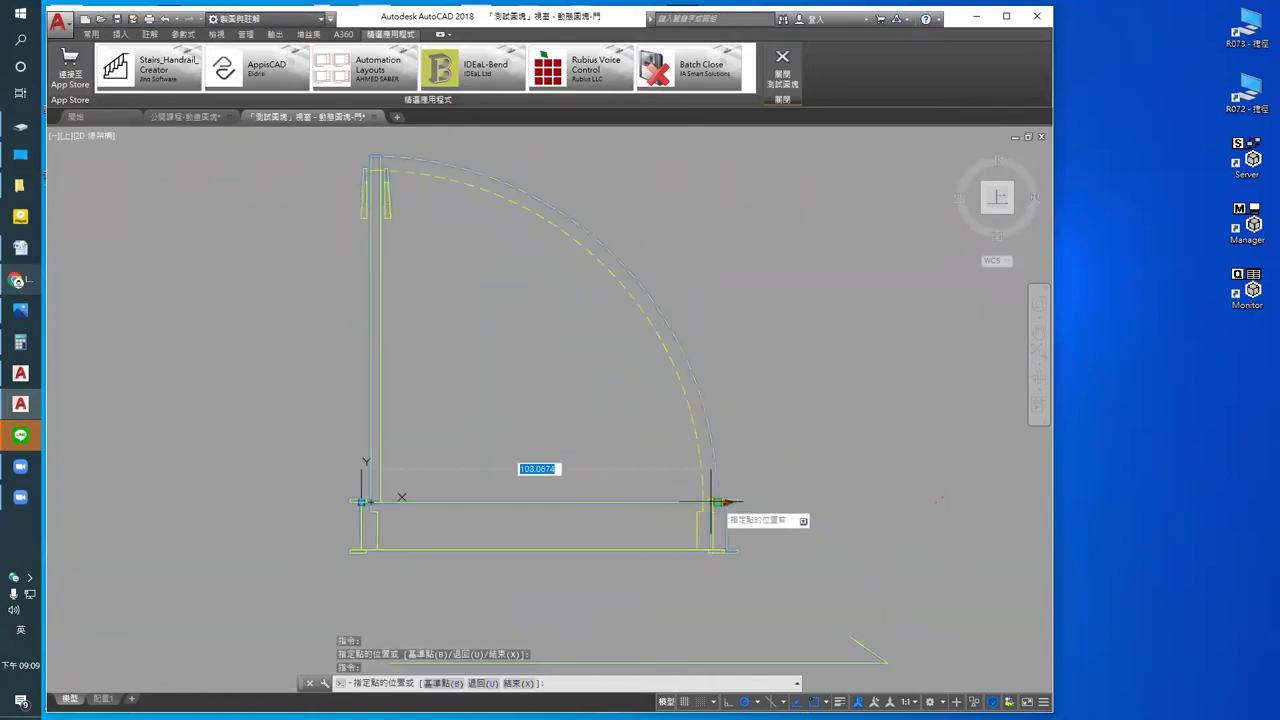
left_click(573, 506)
left_click(573, 502)
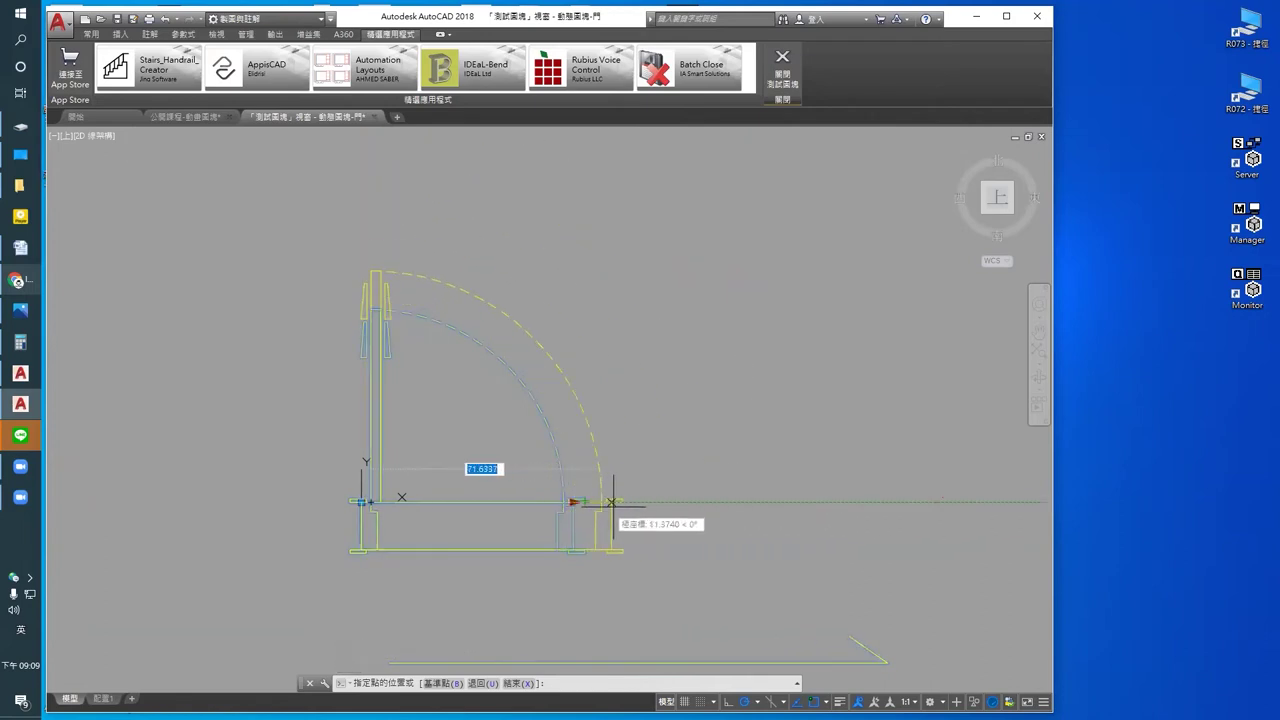
left_click(715, 505)
scroll(678, 515, "down", 2)
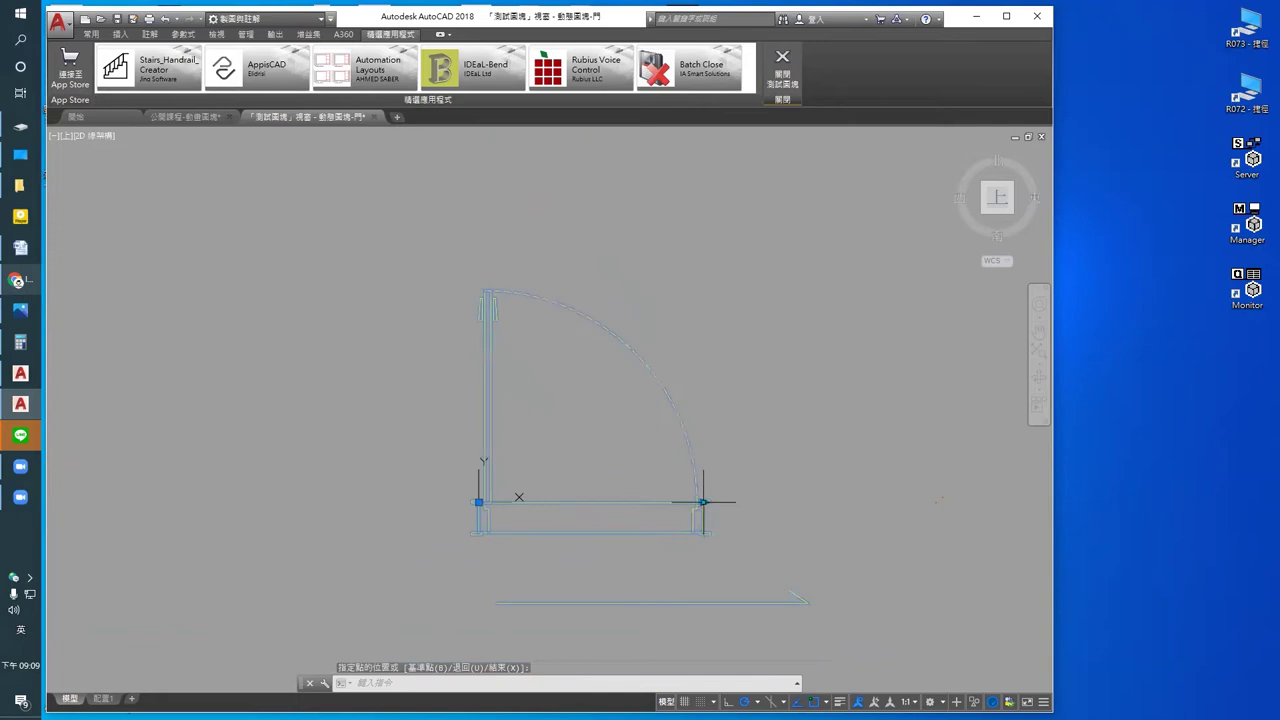
left_click(703, 502)
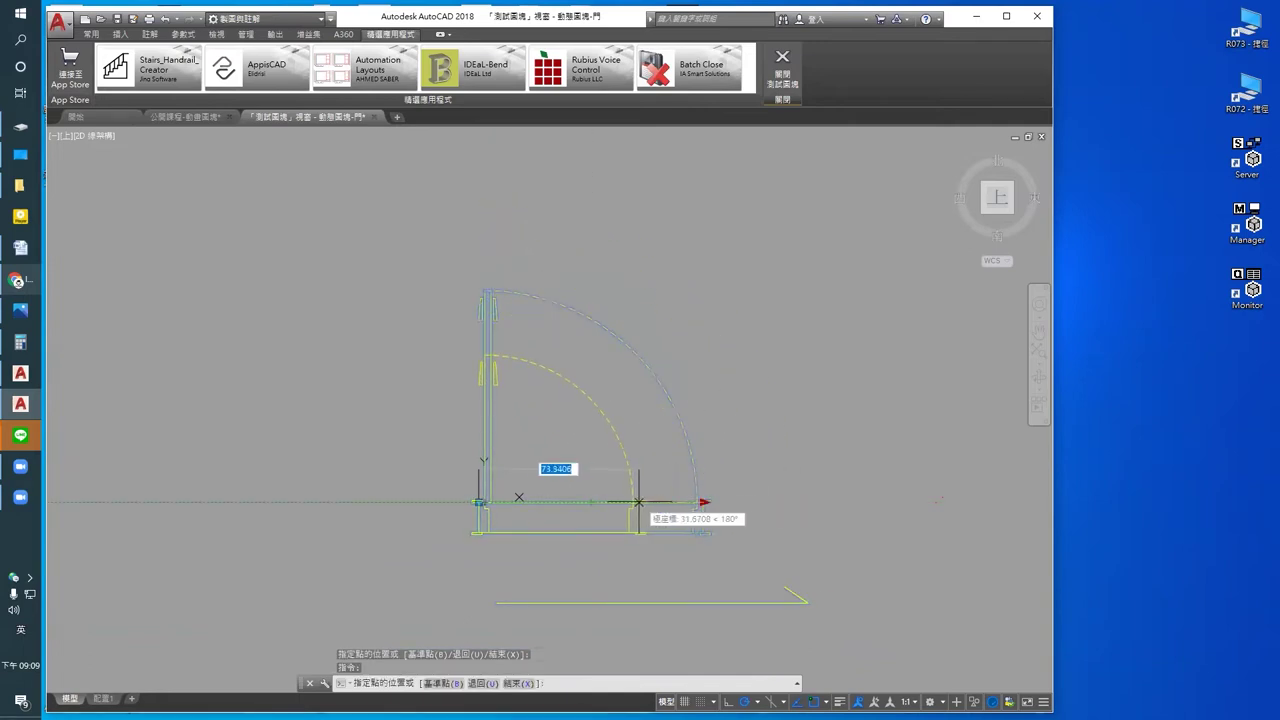
left_click(667, 502)
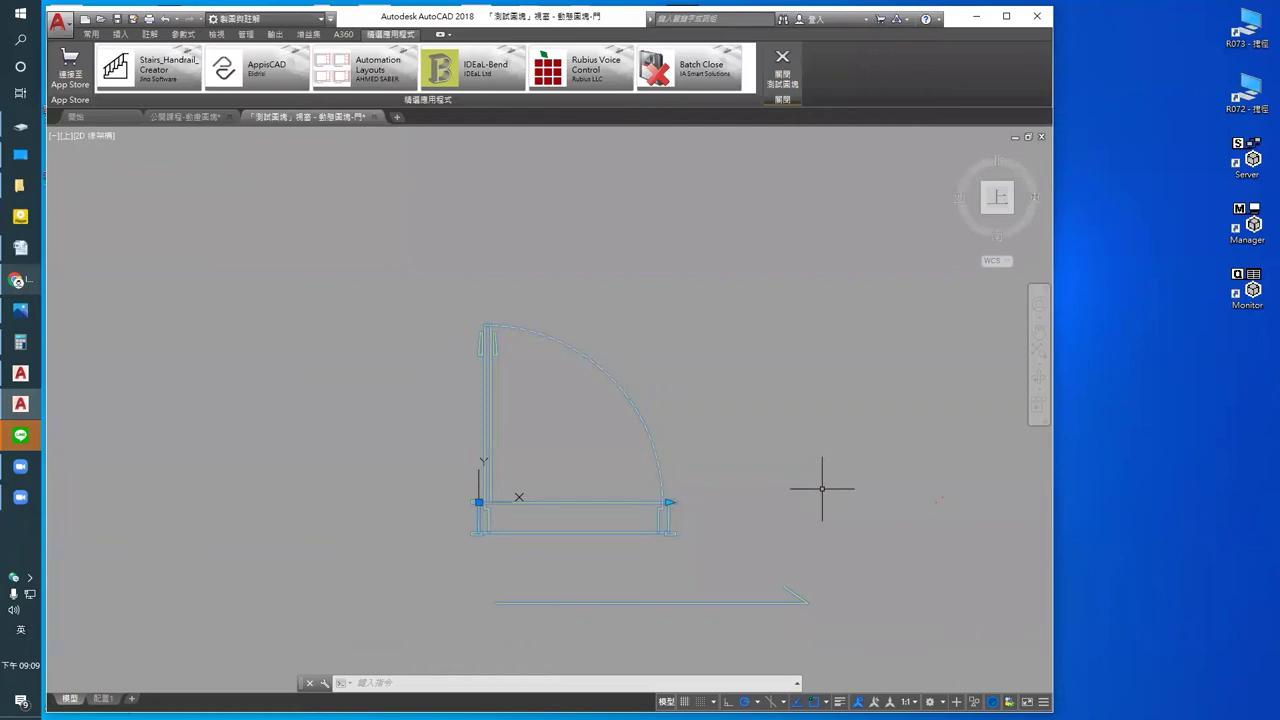
Step: Widen the test door once more to check the arc against the leaf and frame, and close the test window
scroll(668, 502, "up", 2)
left_click(666, 502)
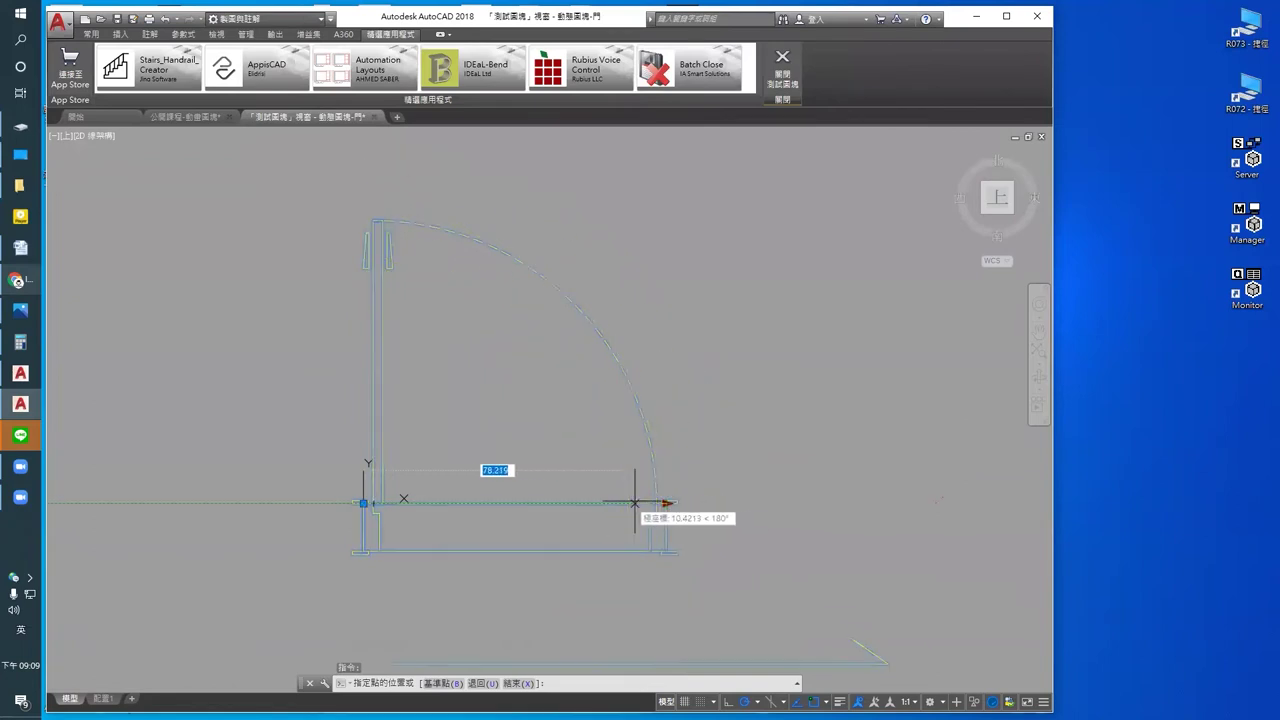
left_click(705, 501)
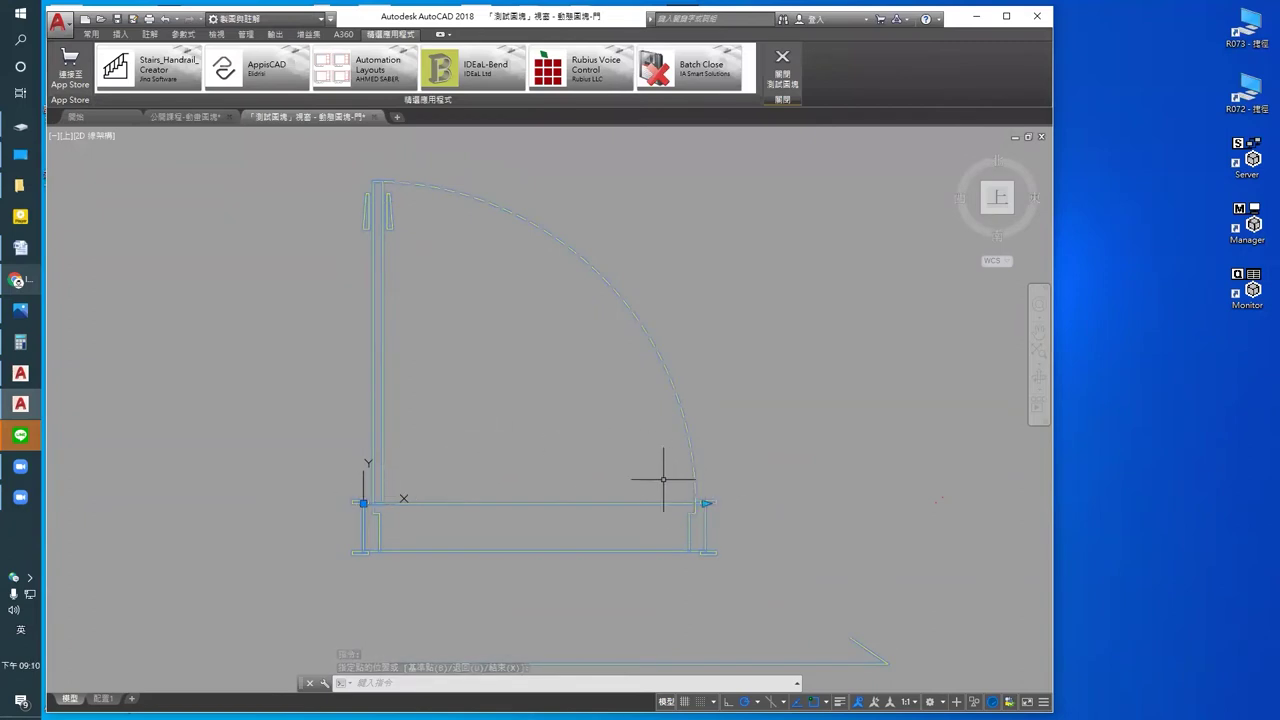
middle_click_drag(377, 451, 406, 458)
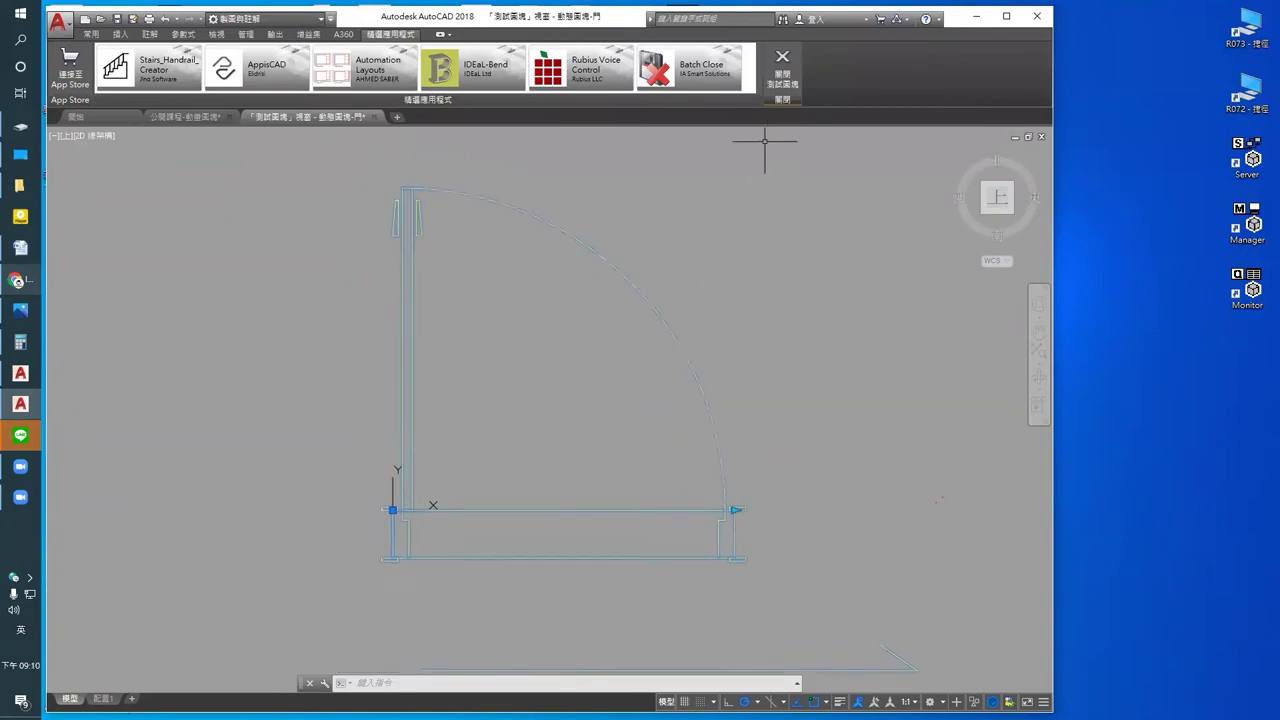
left_click(782, 65)
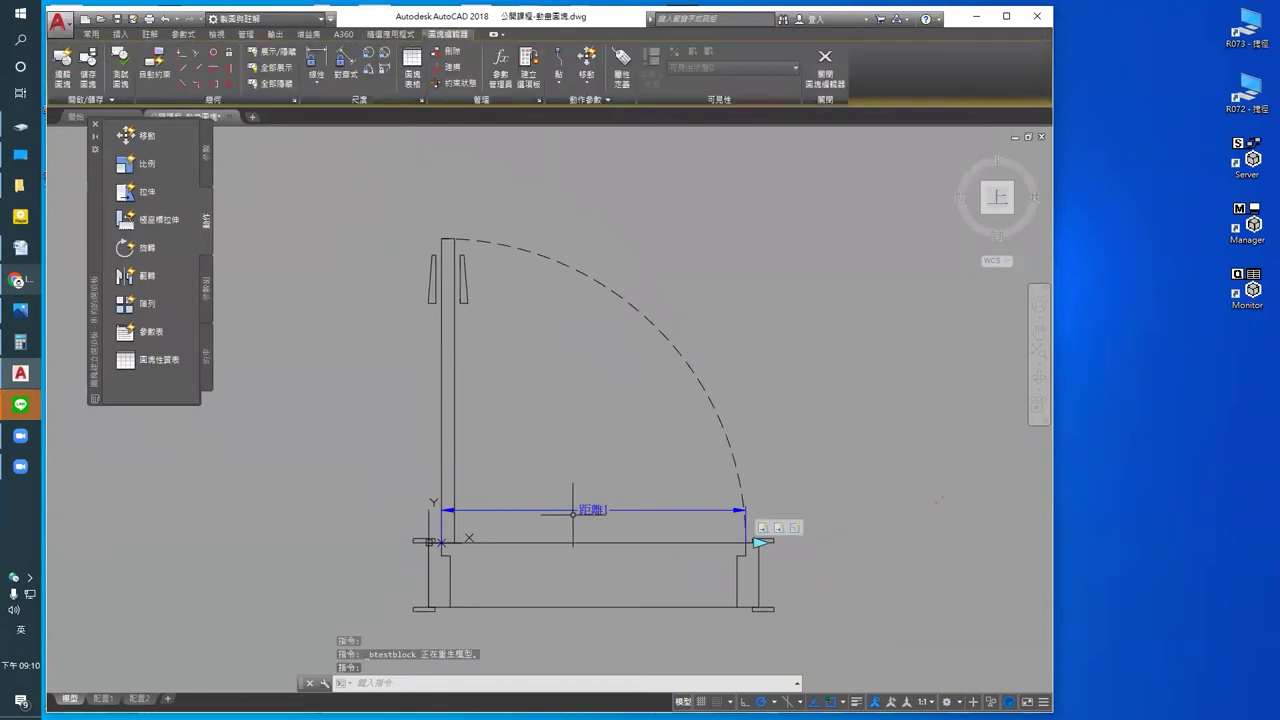
Step: Close the block editor, saving the changes to the 動態圖塊-門 block, and clear any active command in the drawing
scroll(573, 513, "down", 4)
scroll(573, 513, "up", 4)
middle_click_drag(640, 490, 692, 483)
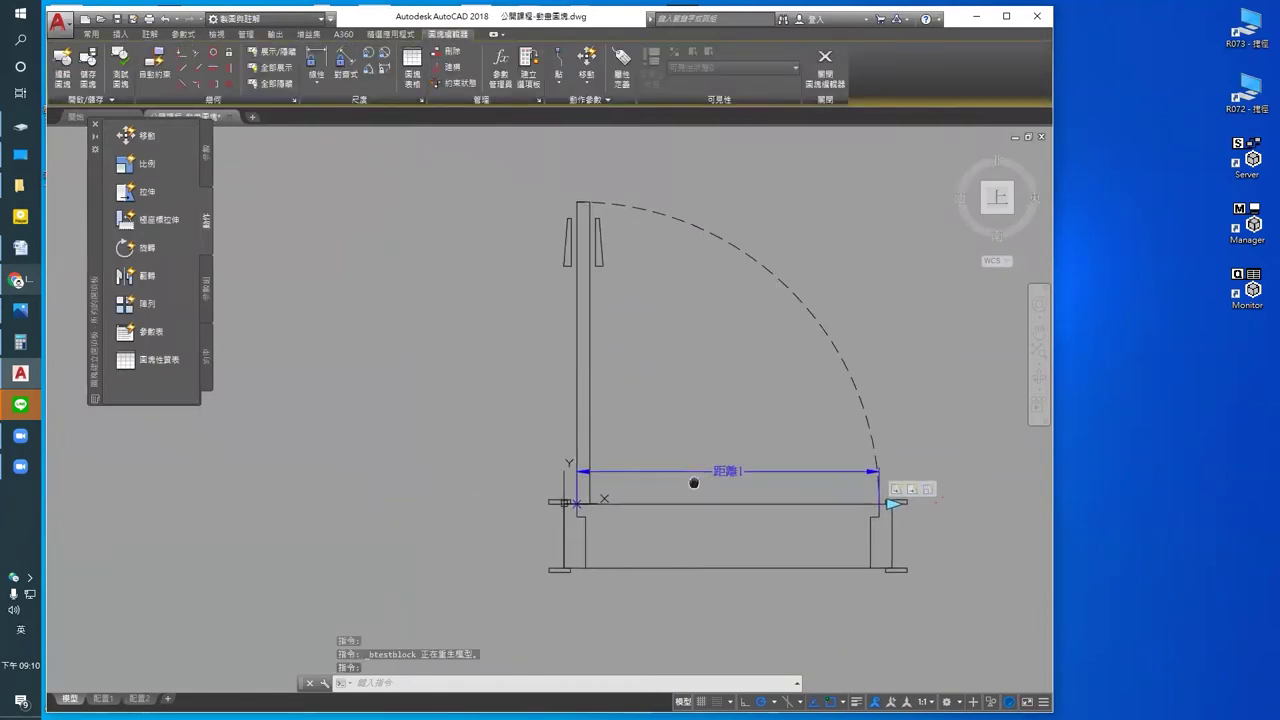
middle_click_drag(765, 384, 785, 416)
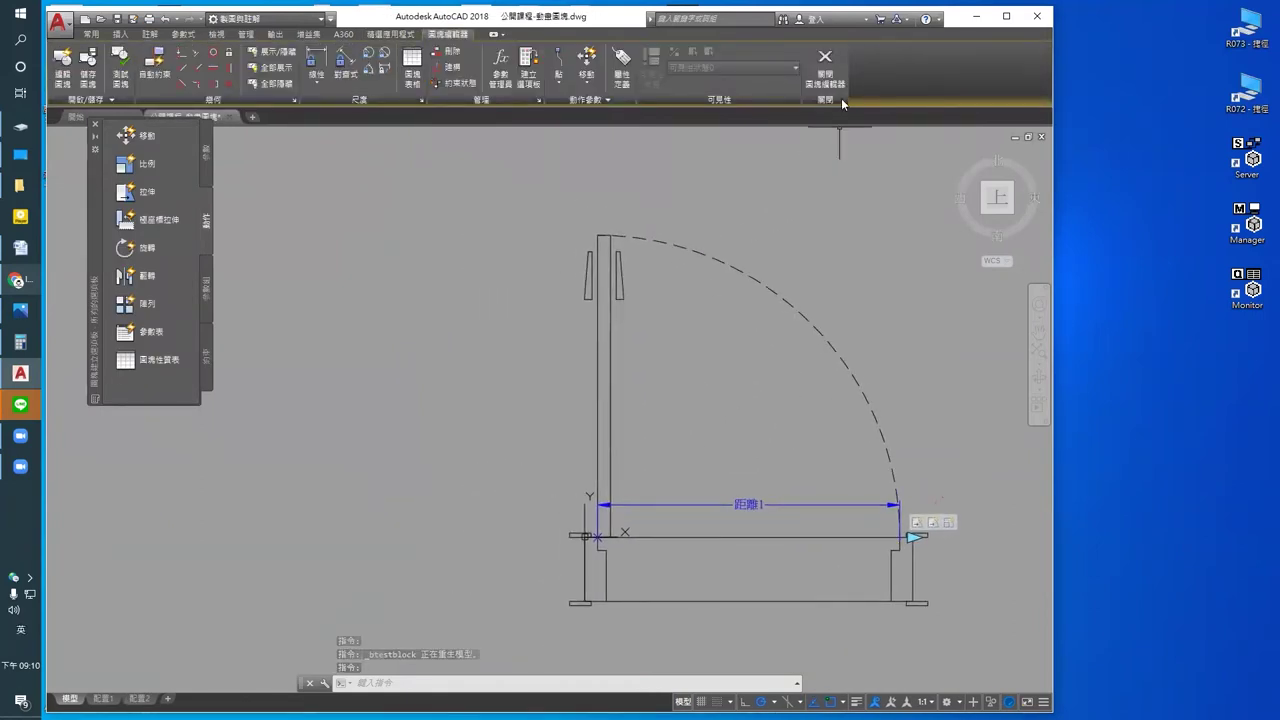
left_click(826, 85)
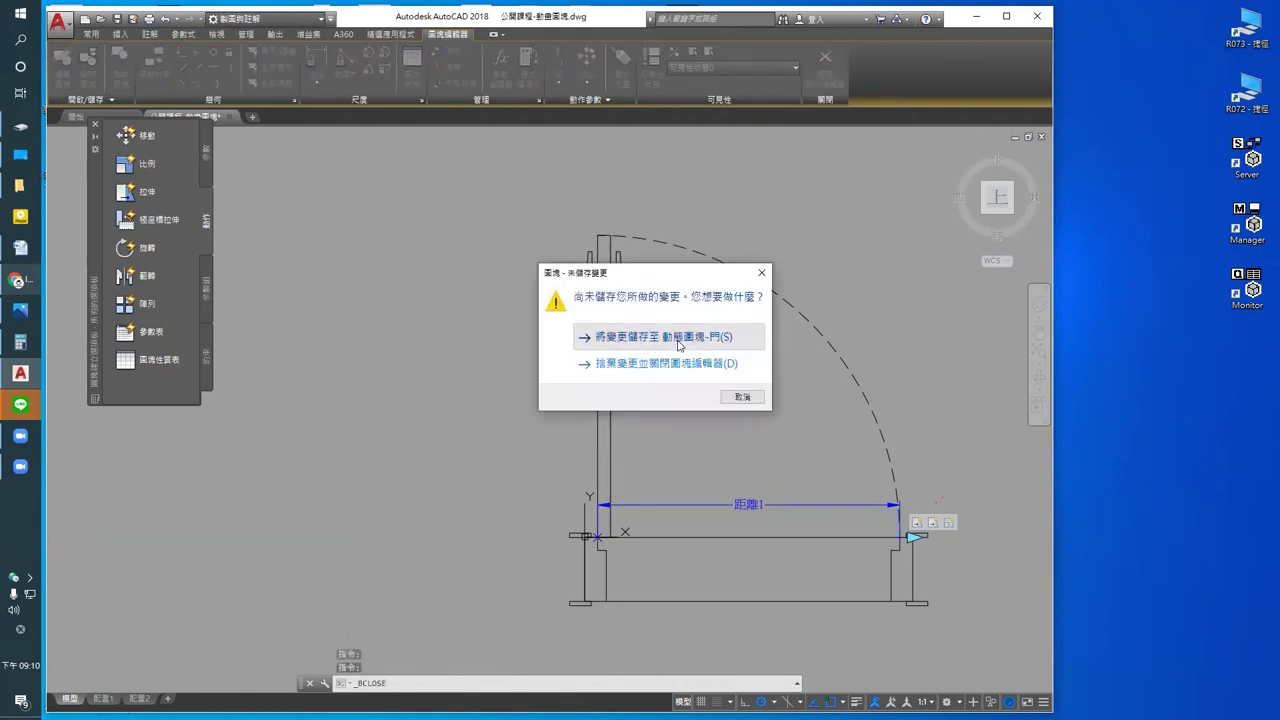
left_click(680, 337)
left_click(738, 298)
scroll(745, 305, "down", 5)
key("Escape")
key("Escape")
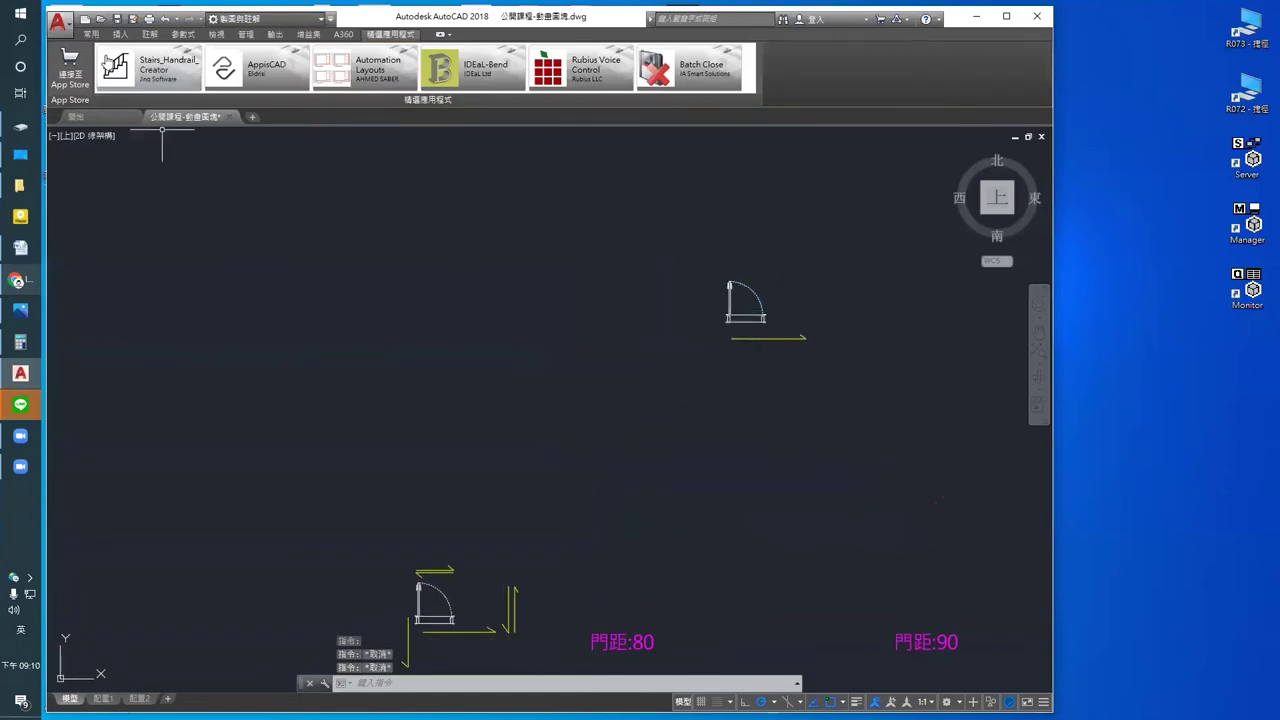
Step: Insert the 動態圖塊-門 block at the upper corner of the left wall's end in the 門距:80 opening
left_click(91, 34)
left_click(120, 34)
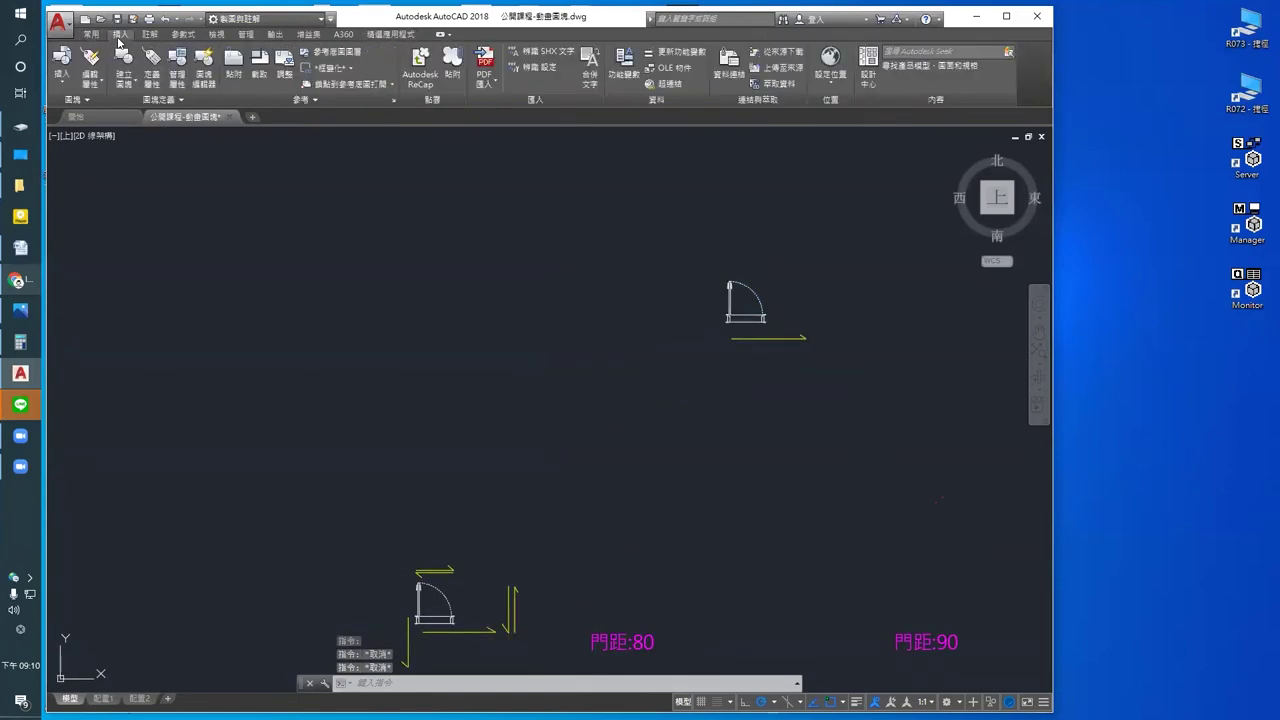
left_click(68, 84)
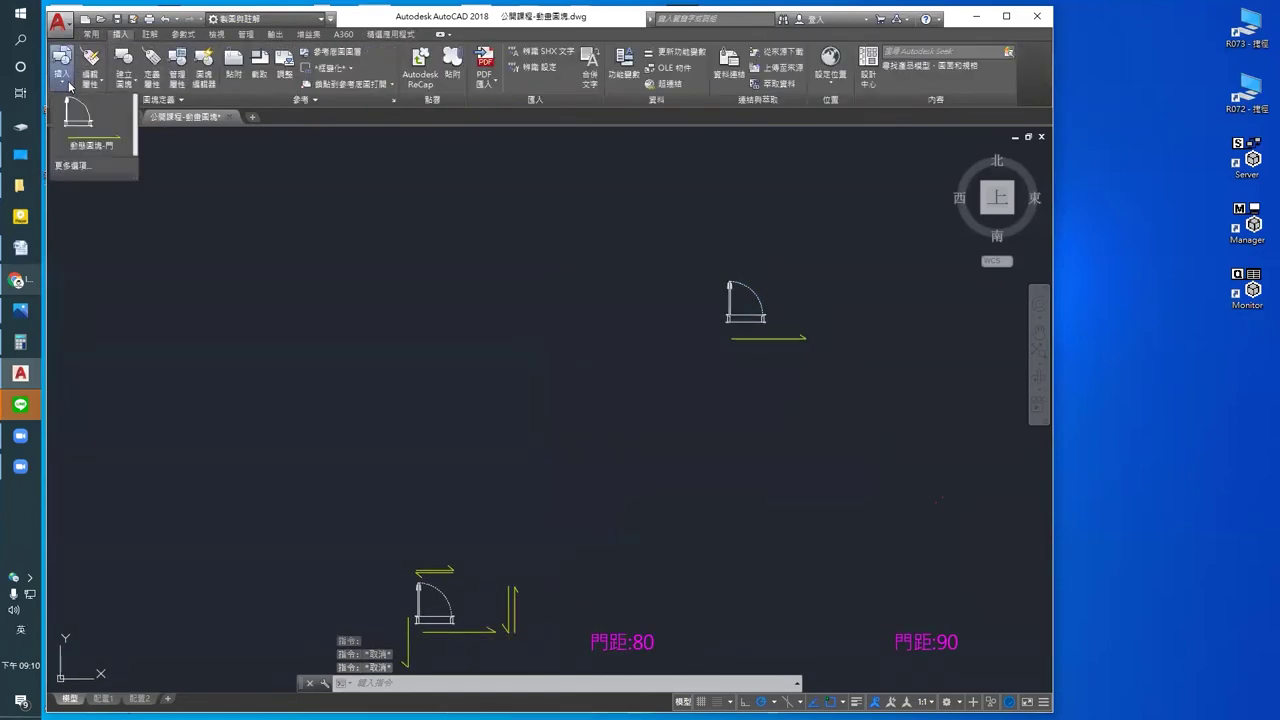
left_click(82, 148)
scroll(588, 445, "up", 6)
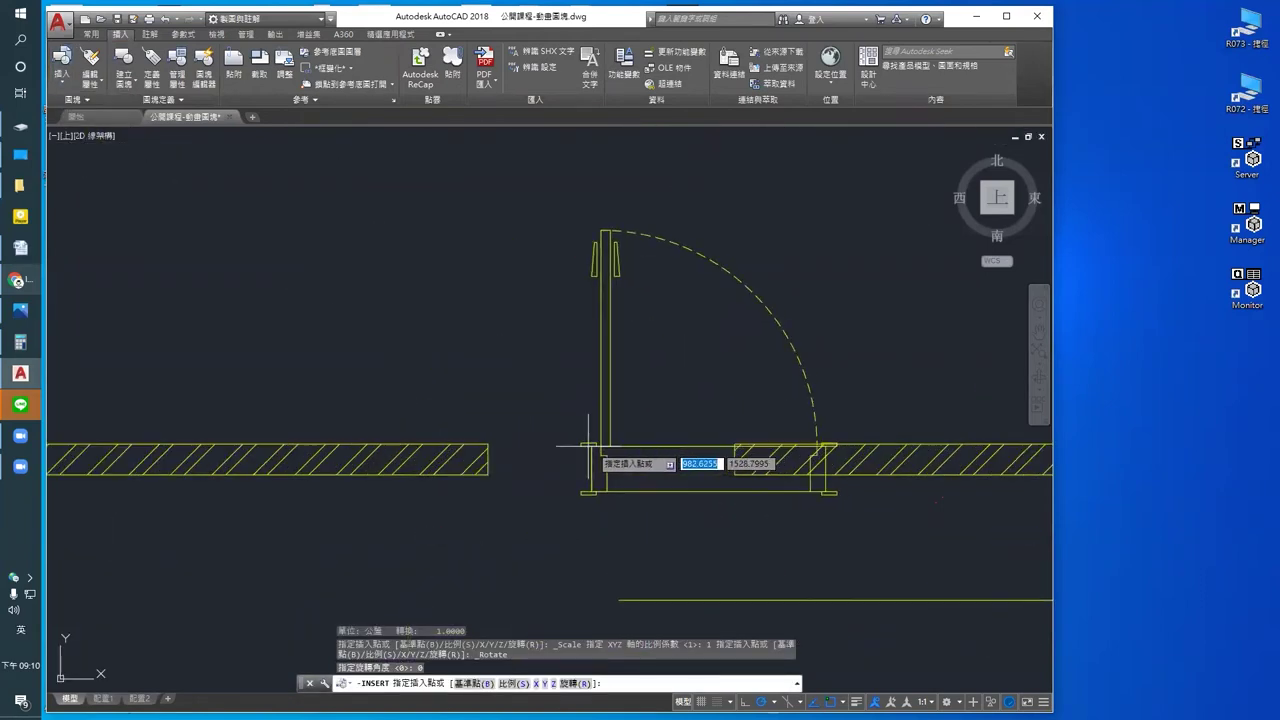
left_click(488, 441)
Step: Stretch the 門距:80 door's width grip to the upper corner of the right wall's end and deselect the door
scroll(709, 457, "up", 2)
left_click(733, 452)
scroll(736, 452, "up", 2)
scroll(736, 452, "up", 2)
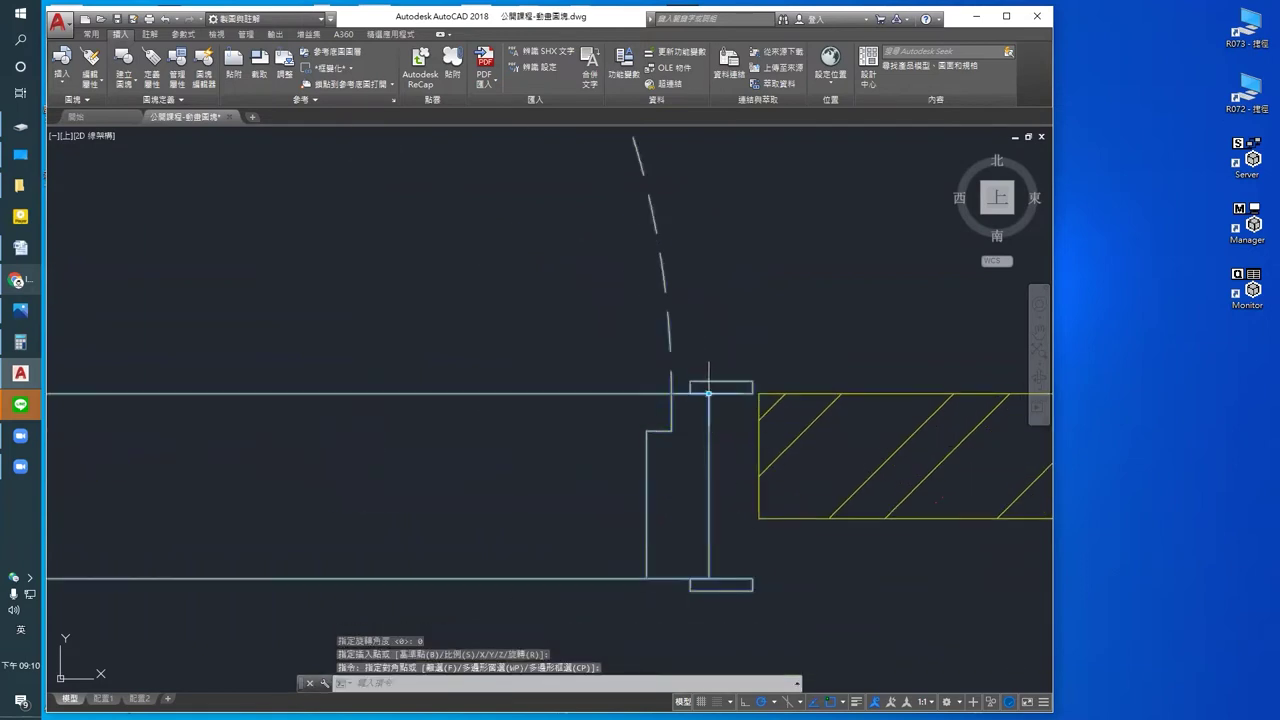
left_click(765, 405)
left_click(707, 393)
scroll(700, 420, "down", 5)
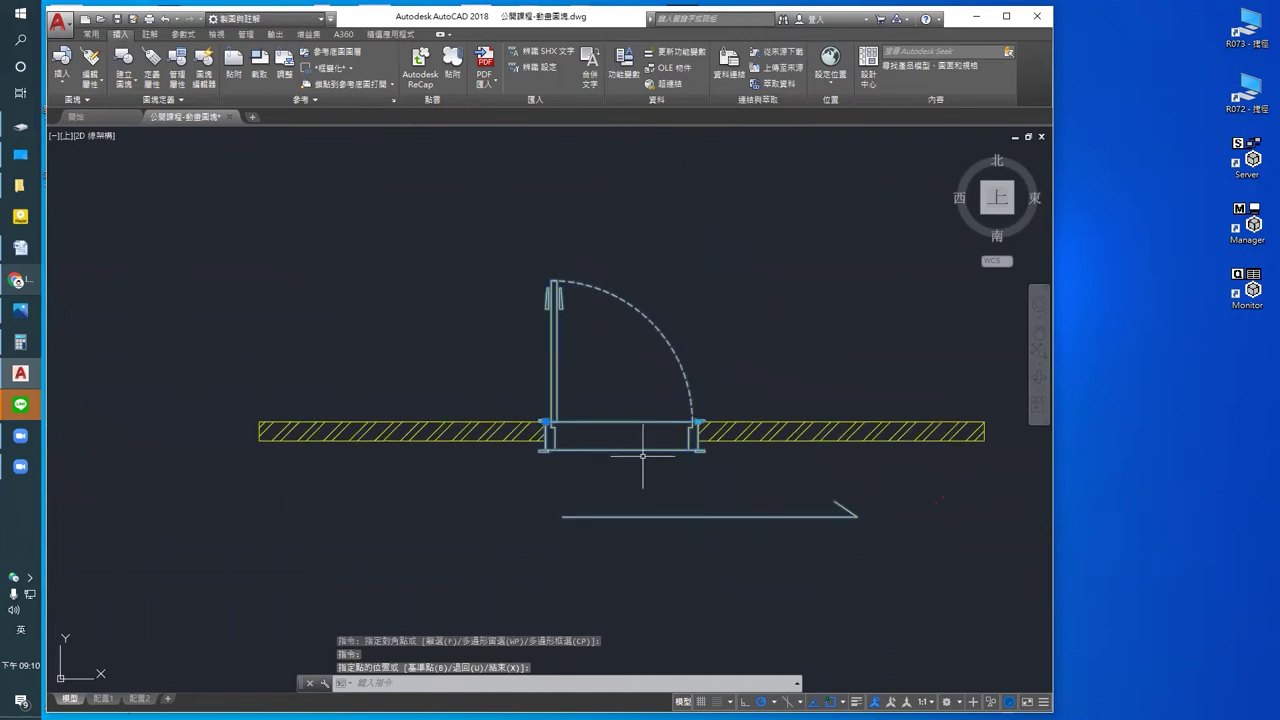
scroll(748, 459, "down", 3)
middle_click_drag(663, 480, 591, 443)
key("Escape")
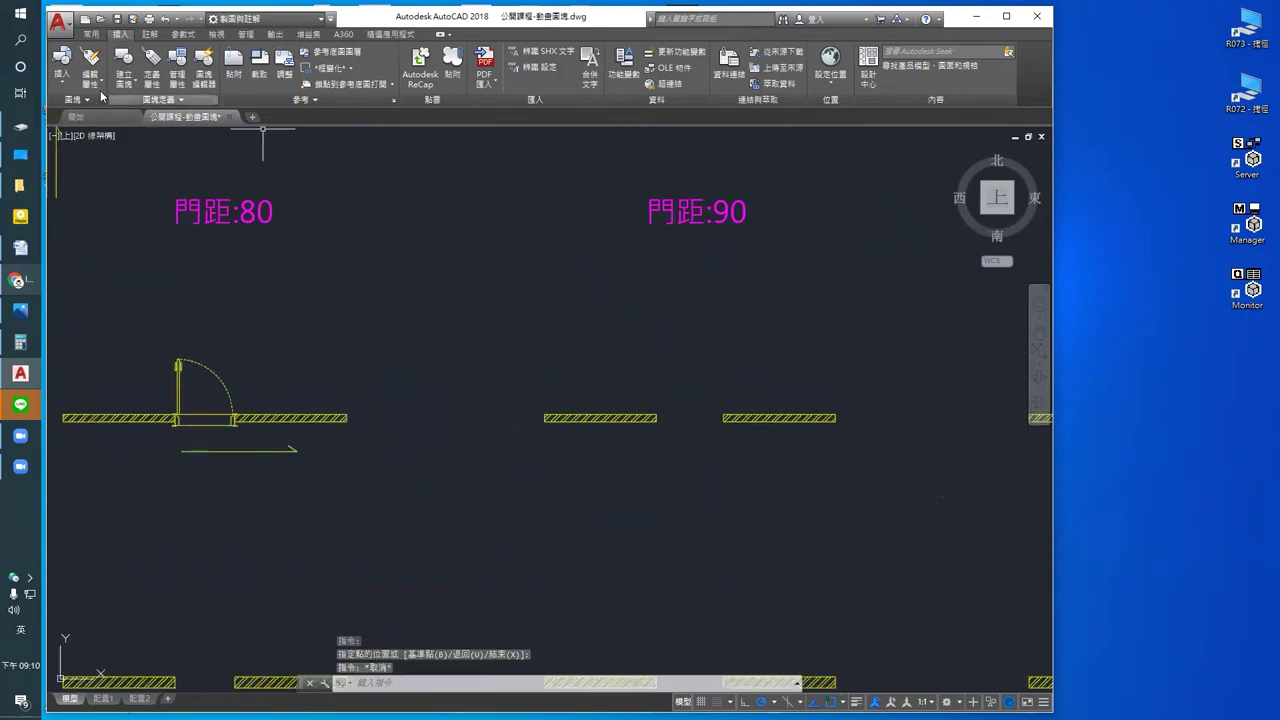
Step: Insert the 動態圖塊-門 block at the upper corner of the left wall's end in the upper 門距:90 opening
left_click(60, 70)
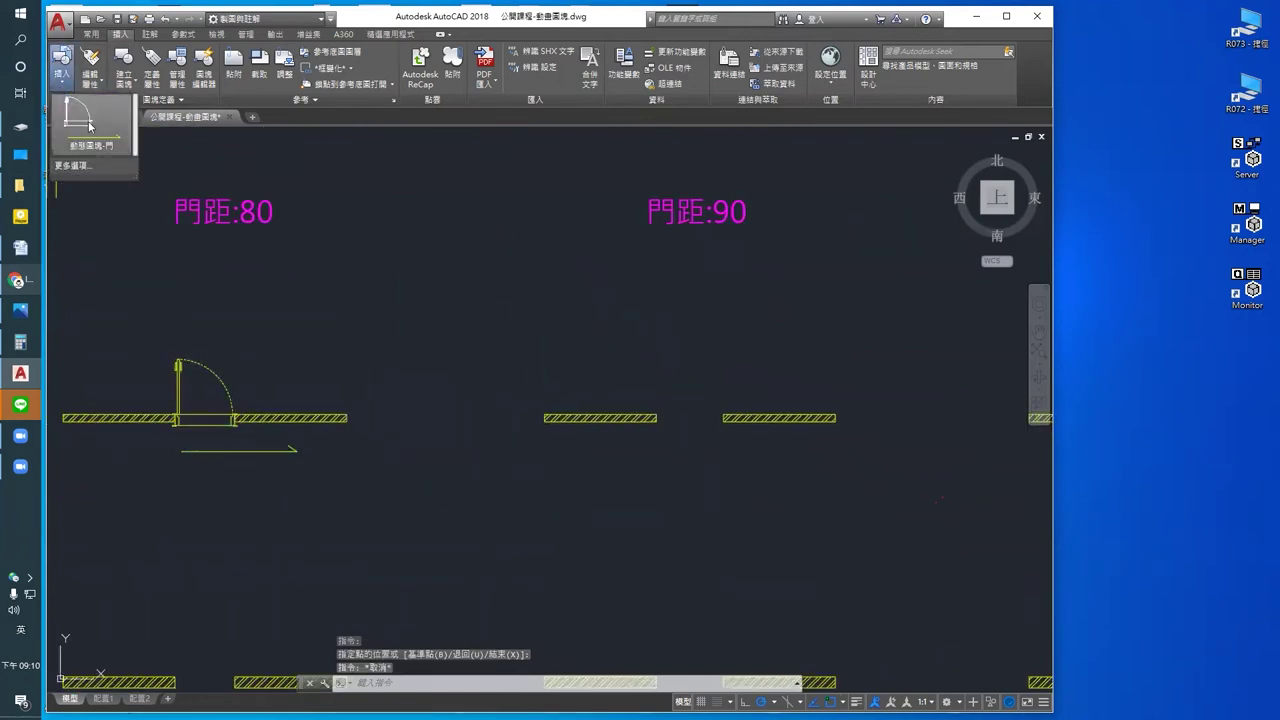
left_click(66, 118)
scroll(760, 505, "up", 4)
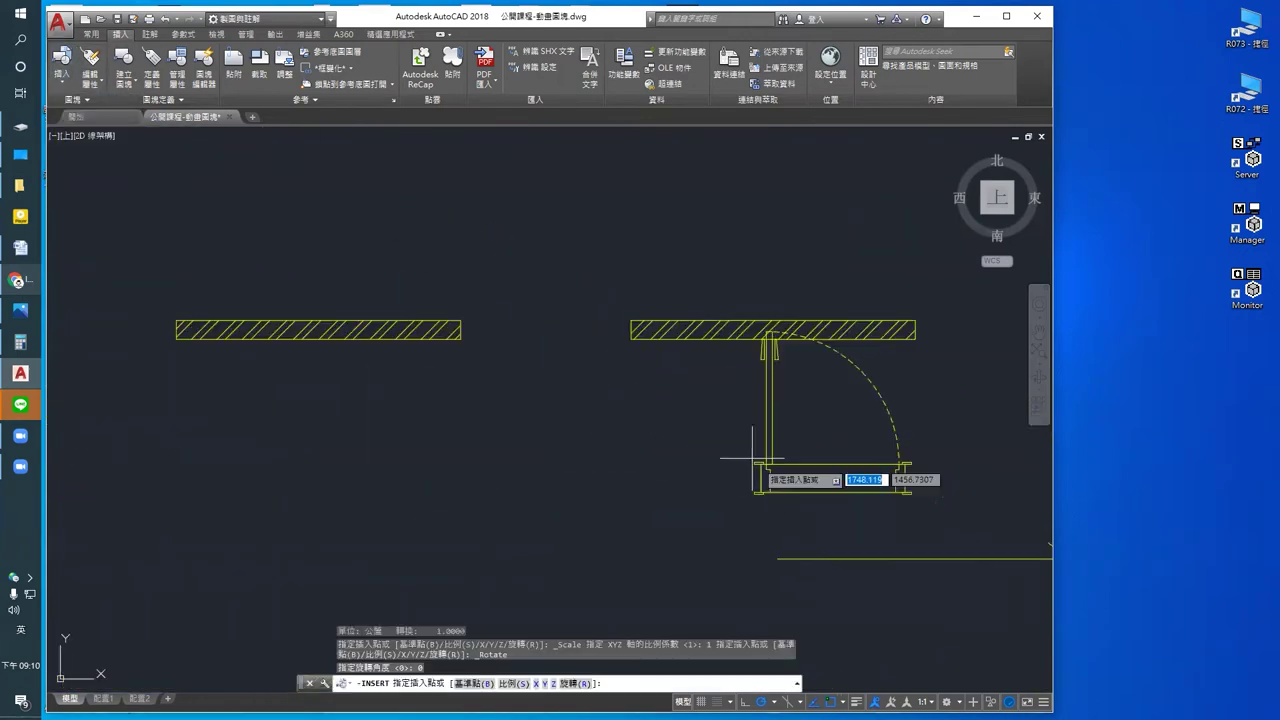
left_click(460, 320)
Step: Stretch the 門距:90 door's width grip to the right wall's end corner and deselect the door
left_click(605, 325)
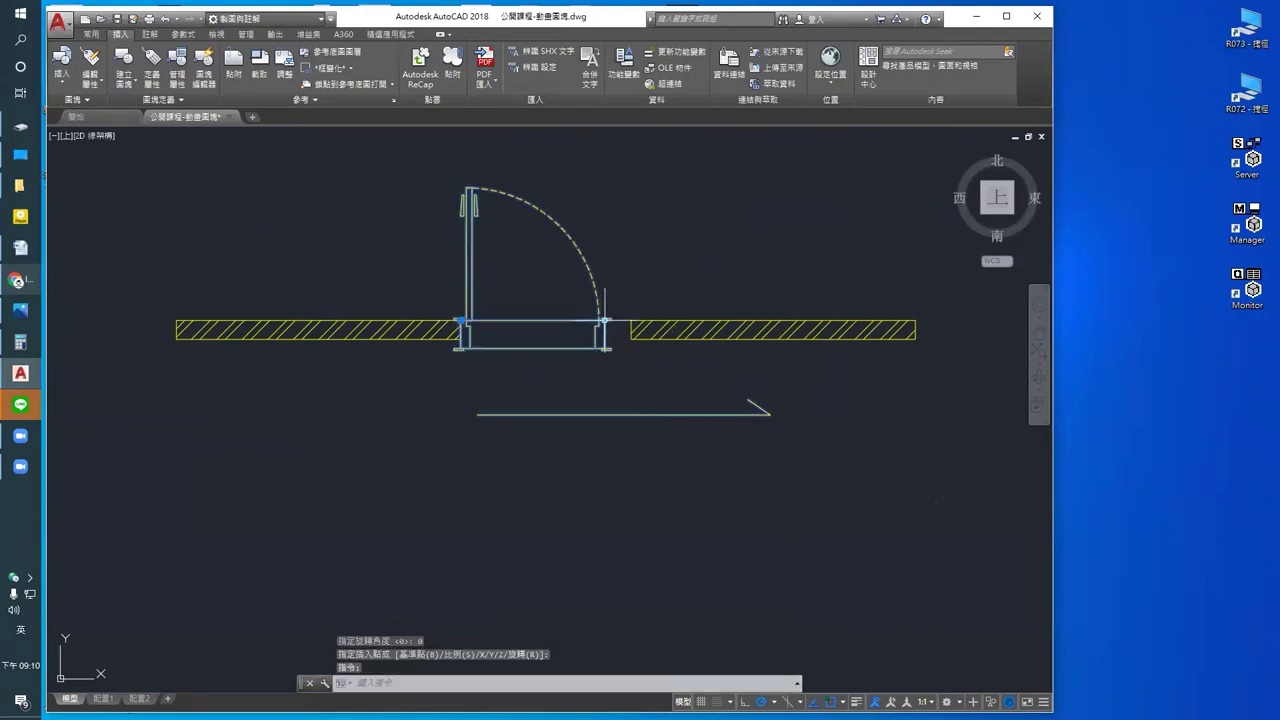
scroll(605, 325, "up", 6)
left_click(598, 314)
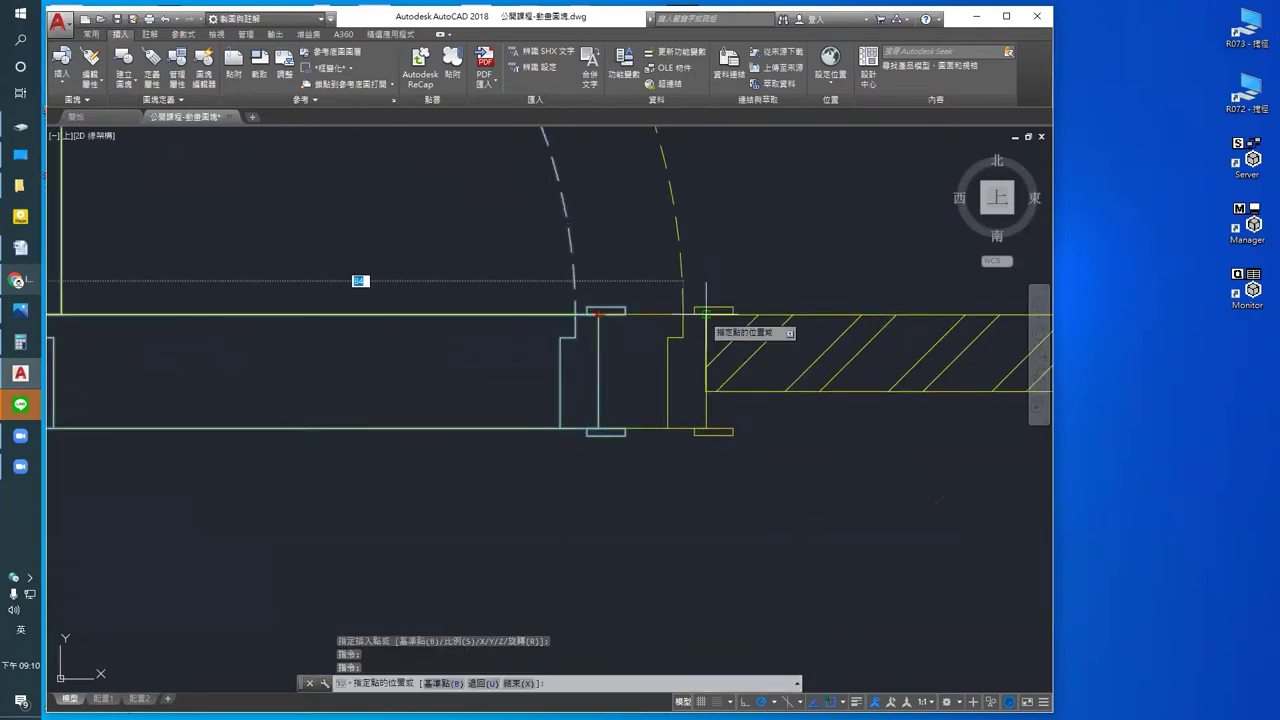
scroll(706, 314, "down", 10)
key("Escape")
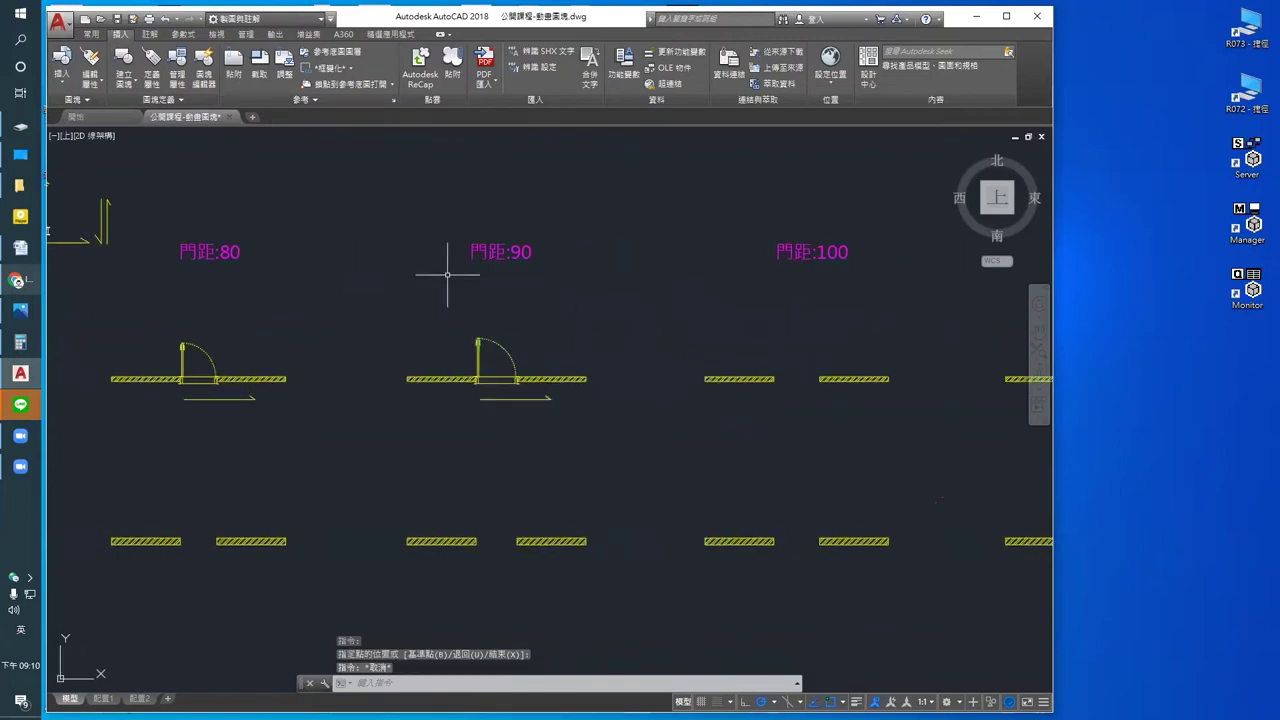
Step: Insert the 動態圖塊-門 block at the upper corner of the left wall's end in the upper 門距:100 opening
left_click(60, 68)
left_click(92, 118)
scroll(845, 380, "up", 5)
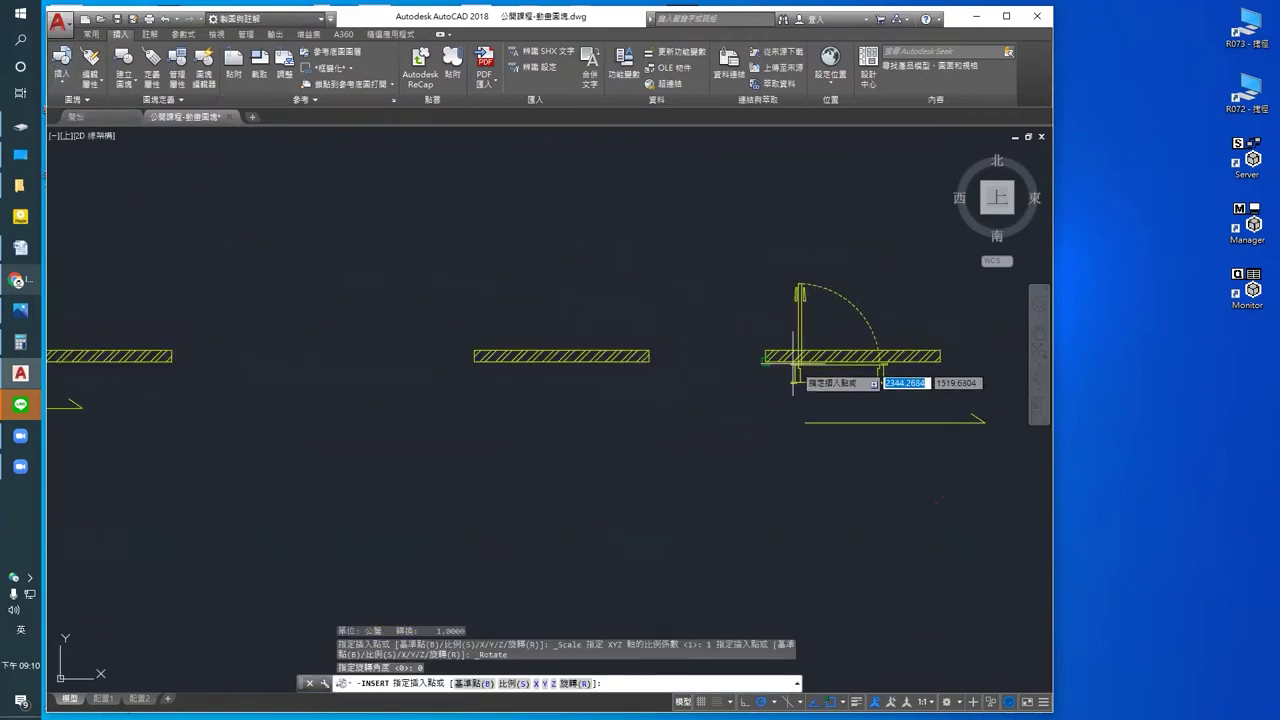
left_click(565, 343)
Step: Stretch the 門距:100 door's width grip to the right wall's end corner and deselect the door
scroll(763, 350, "up", 3)
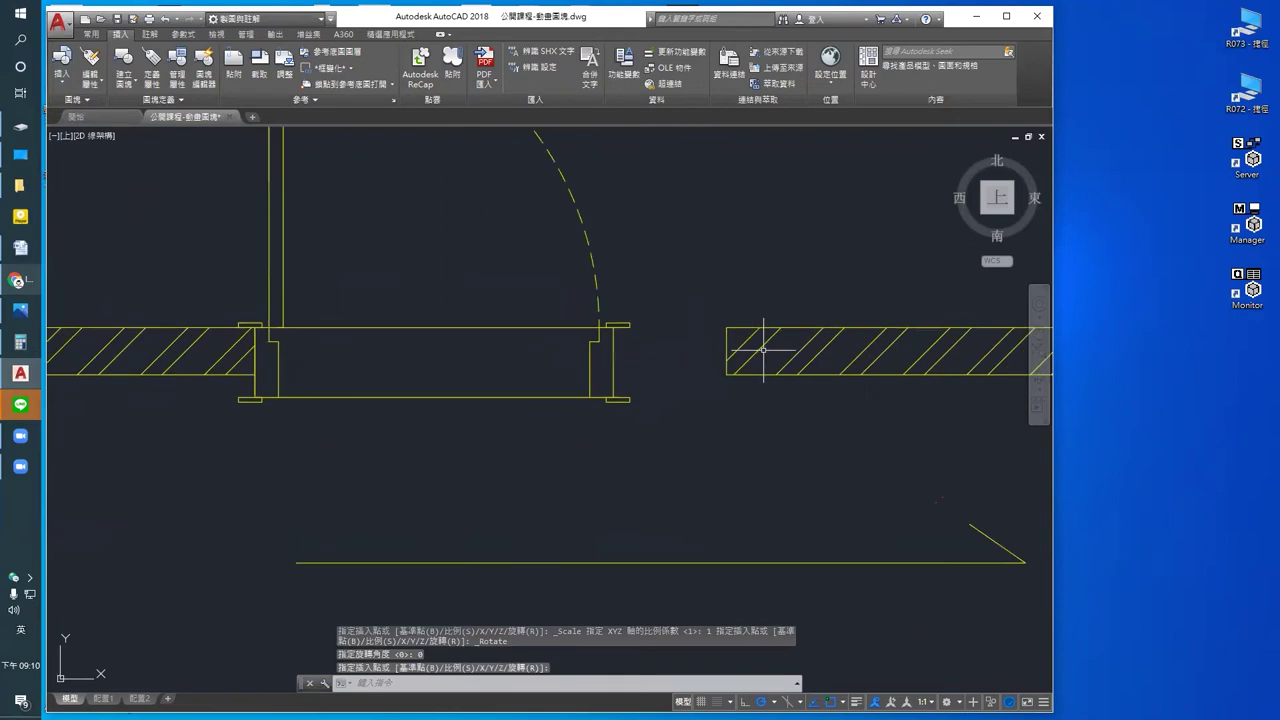
left_click(635, 322)
left_click(600, 327)
left_click(612, 324)
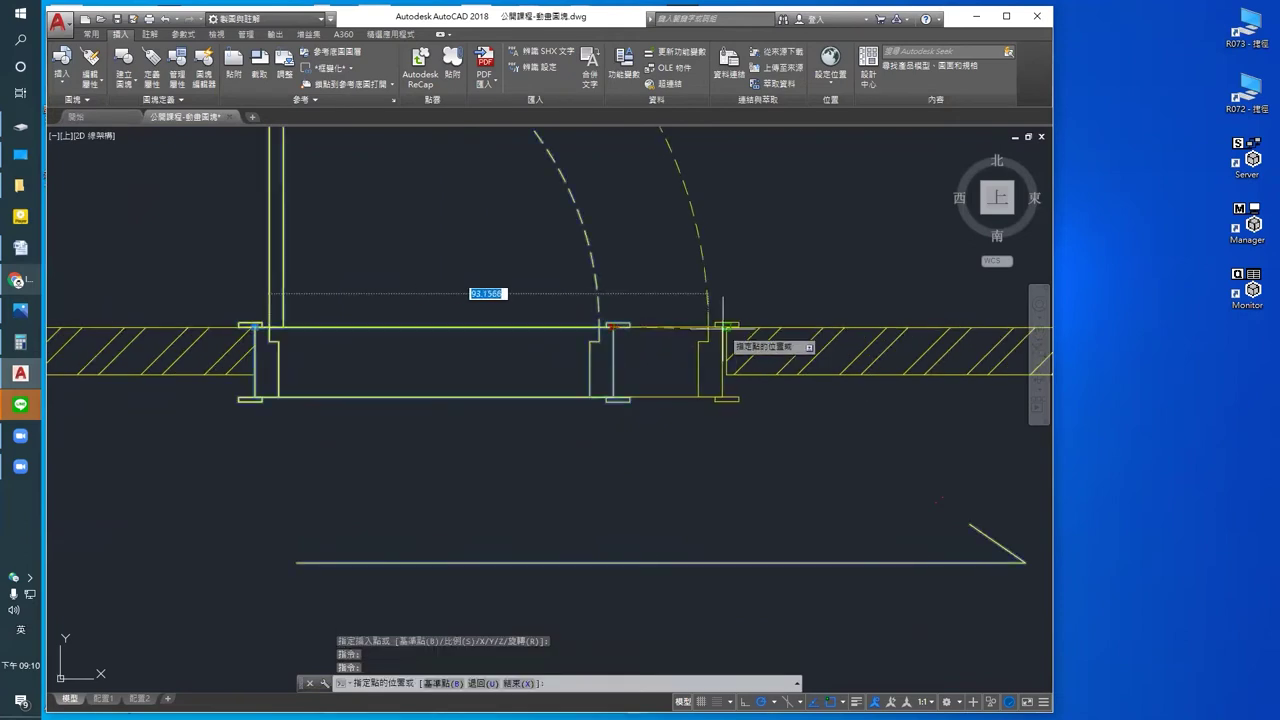
scroll(723, 326, "down", 8)
middle_click_drag(820, 394, 674, 409)
key("Escape")
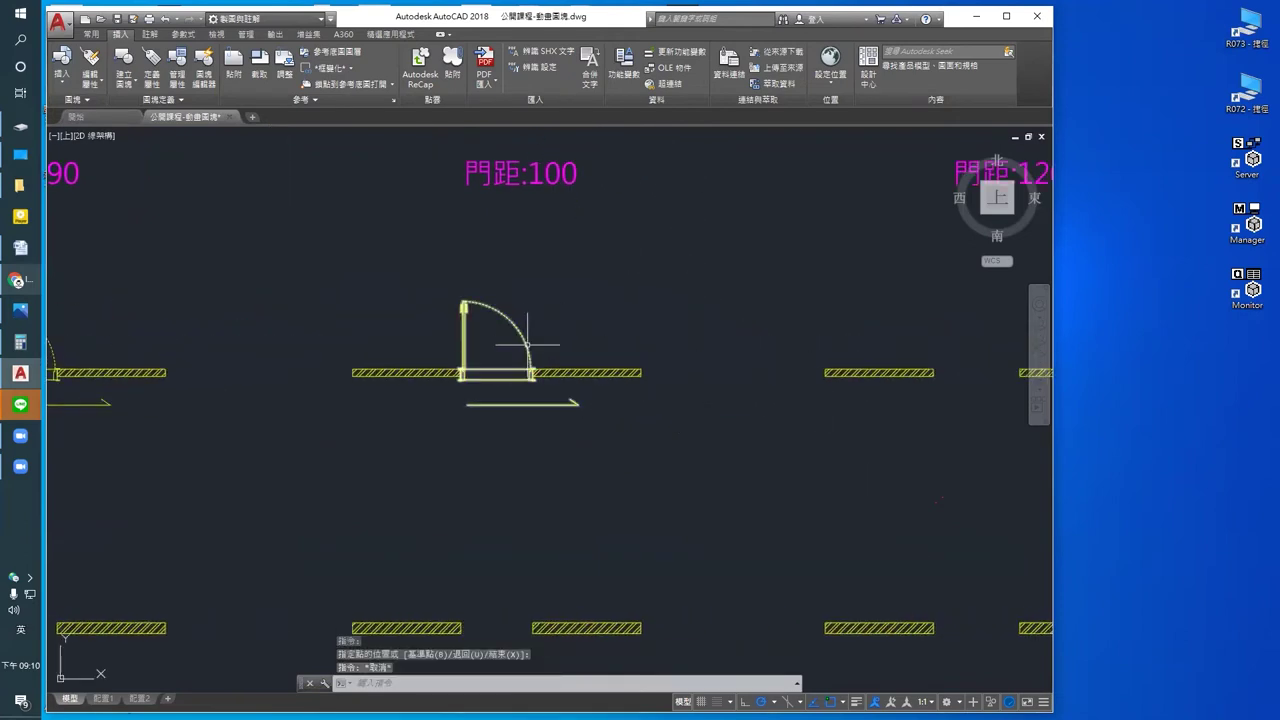
Step: Insert the 動態圖塊-門 block at the upper corner of the left wall's end in the upper 門距:120 opening
middle_click_drag(966, 369, 701, 390)
left_click(61, 70)
left_click(94, 124)
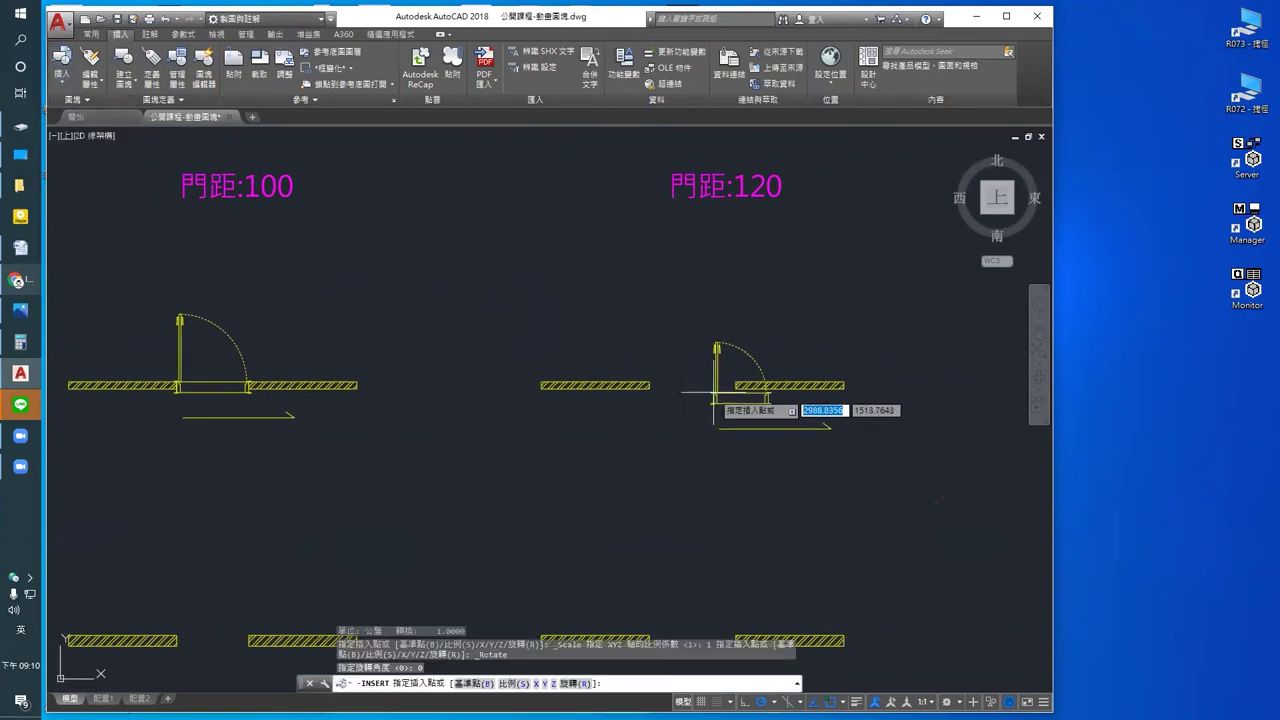
scroll(713, 393, "up", 5)
left_click(690, 364)
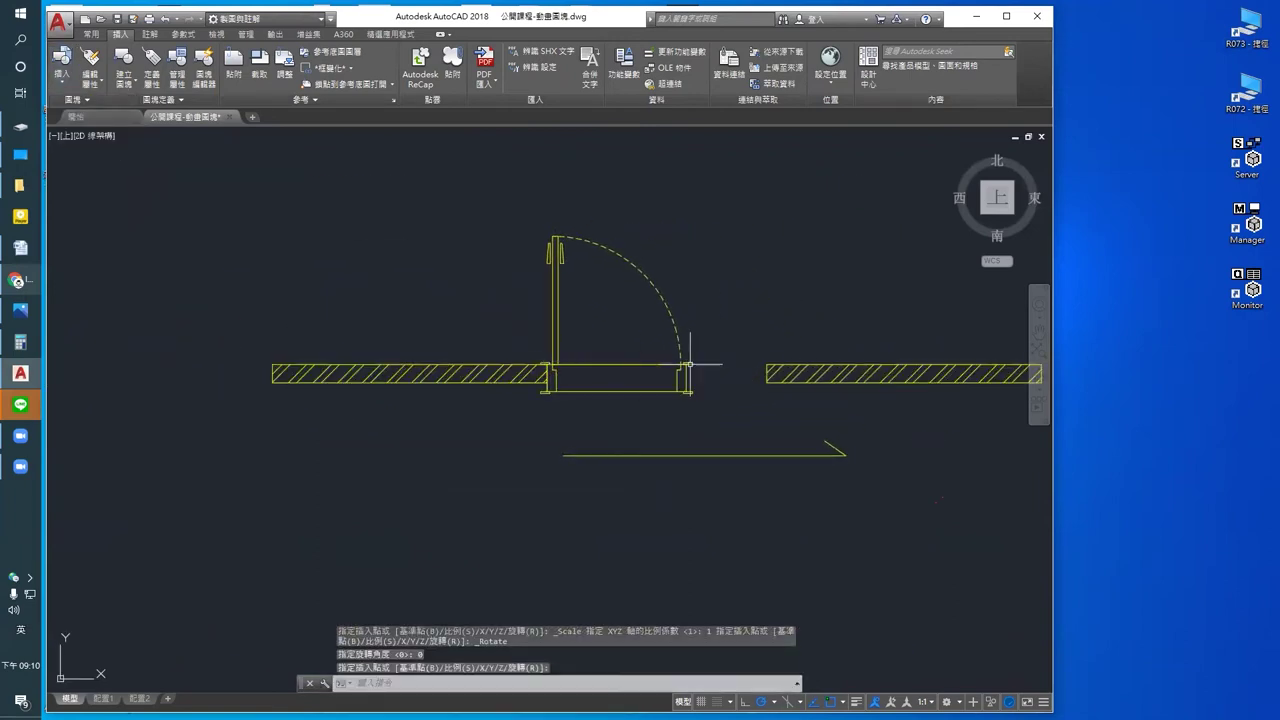
Step: Stretch the 門距:120 door's width grip to the right wall's end corner and deselect the door
left_click(690, 364)
left_click(688, 366)
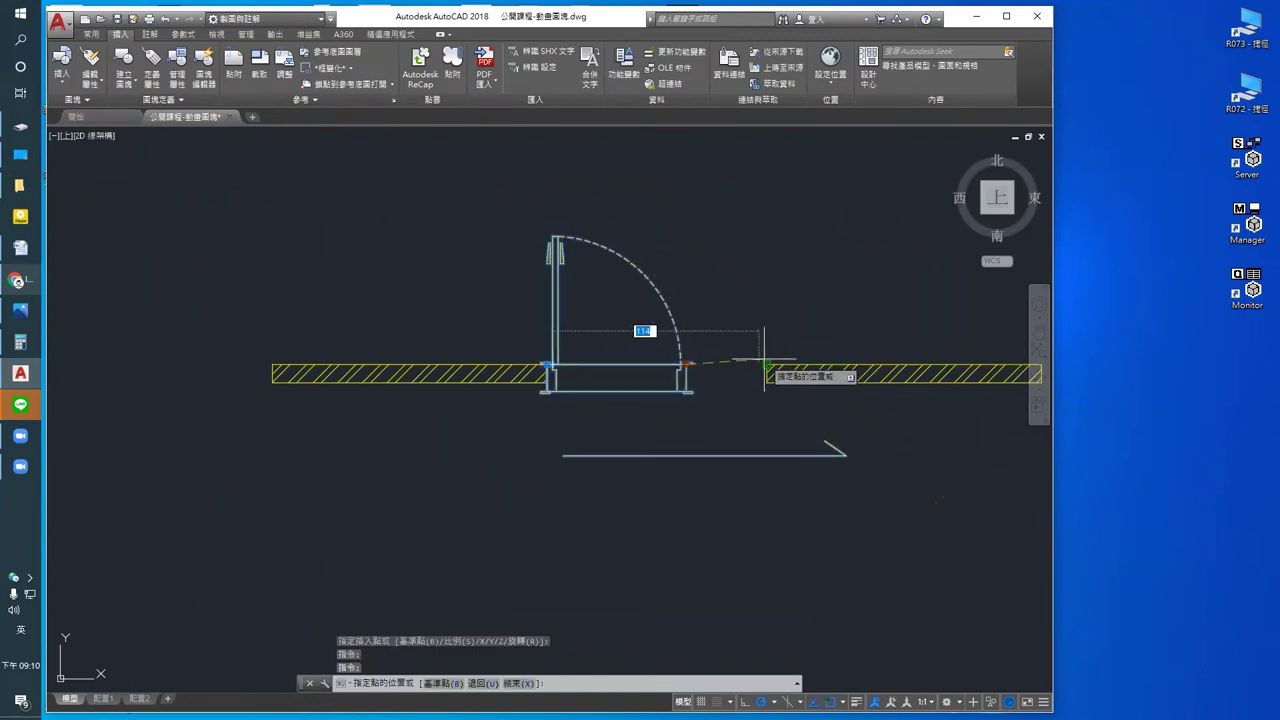
left_click(766, 364)
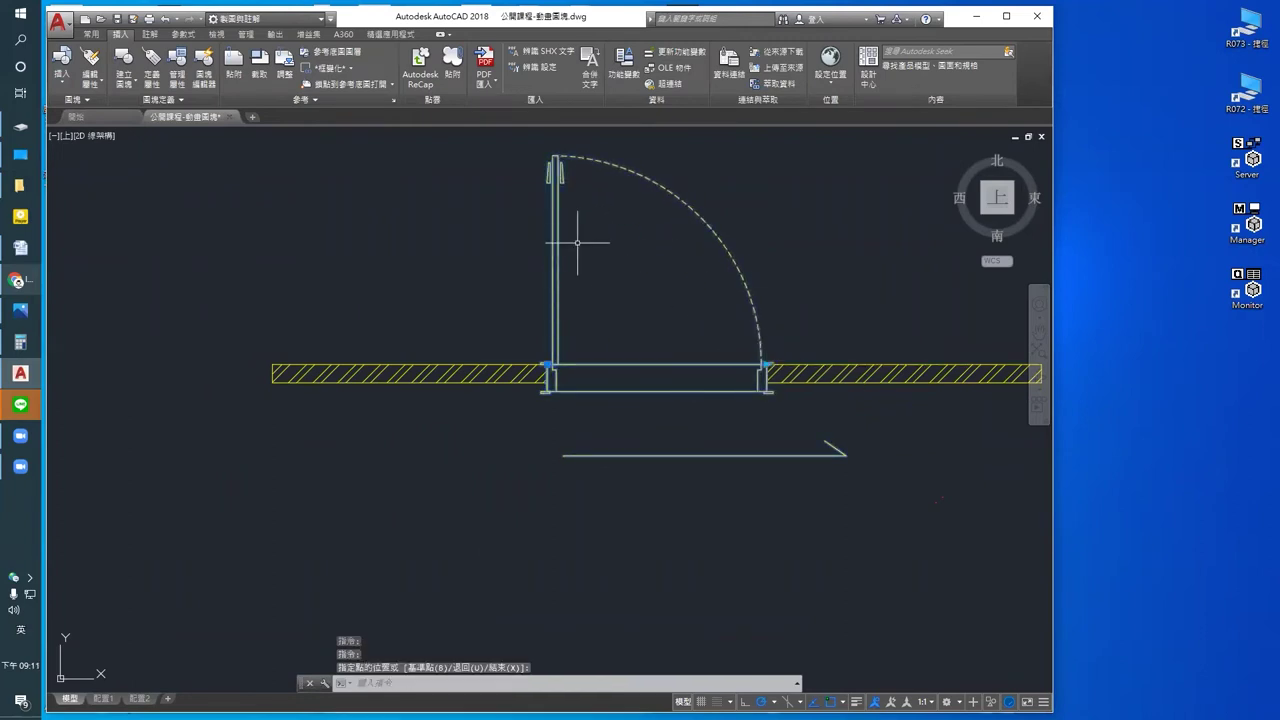
key("Escape")
scroll(665, 335, "down", 2)
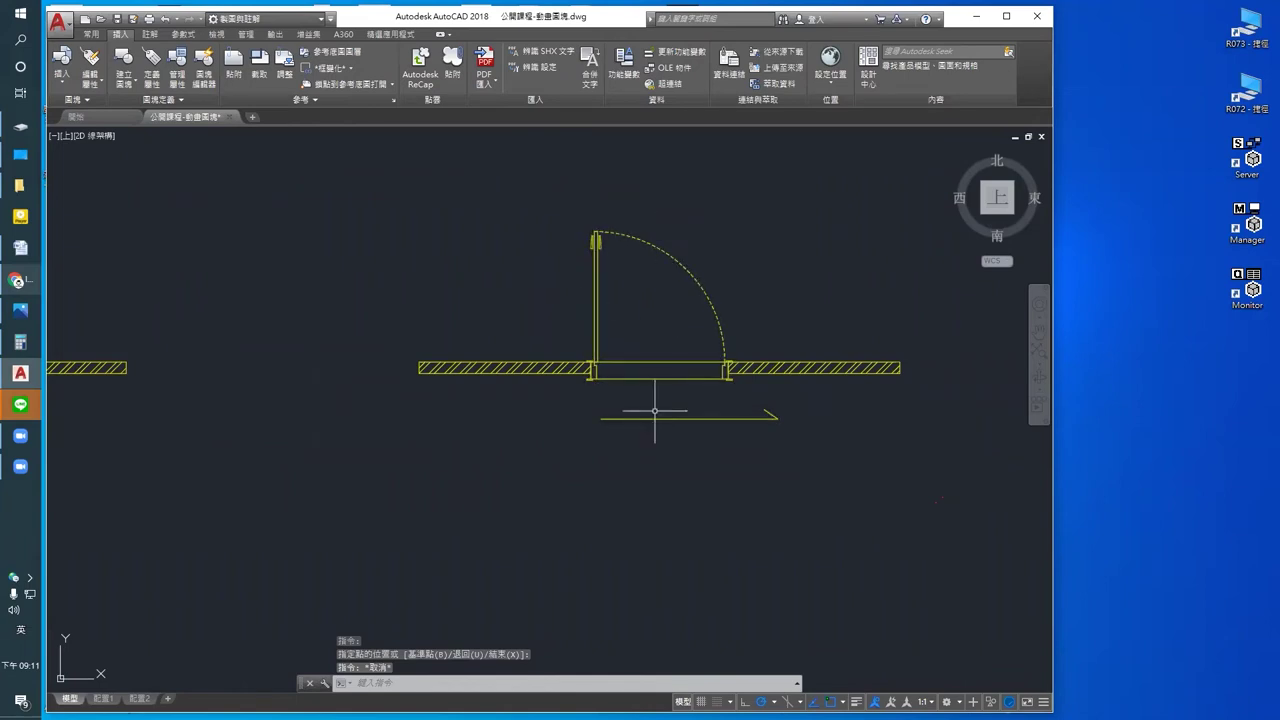
Step: Pick up the 門距:120 door's width grip again, snap it back onto the right wall's end corner and deselect the door
middle_click_drag(643, 388, 688, 404)
scroll(690, 400, "down", 4)
scroll(695, 365, "up", 4)
scroll(762, 372, "up", 2)
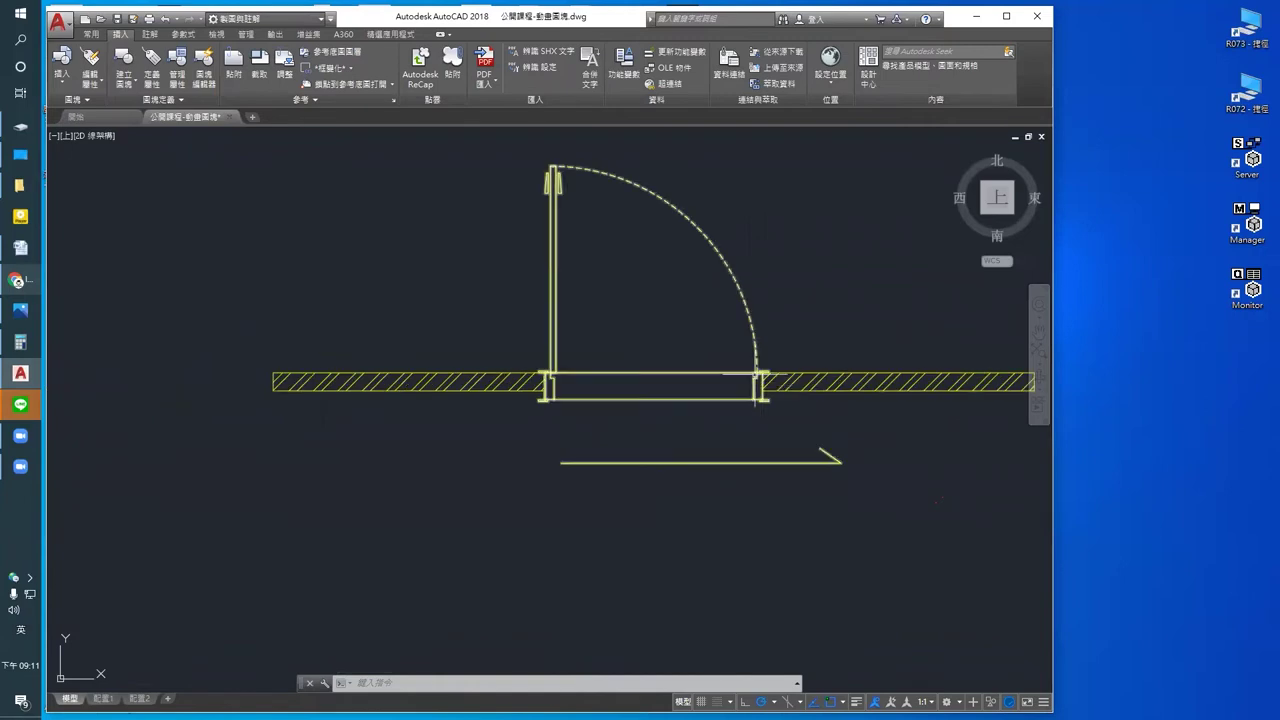
left_click(757, 355)
scroll(762, 372, "up", 3)
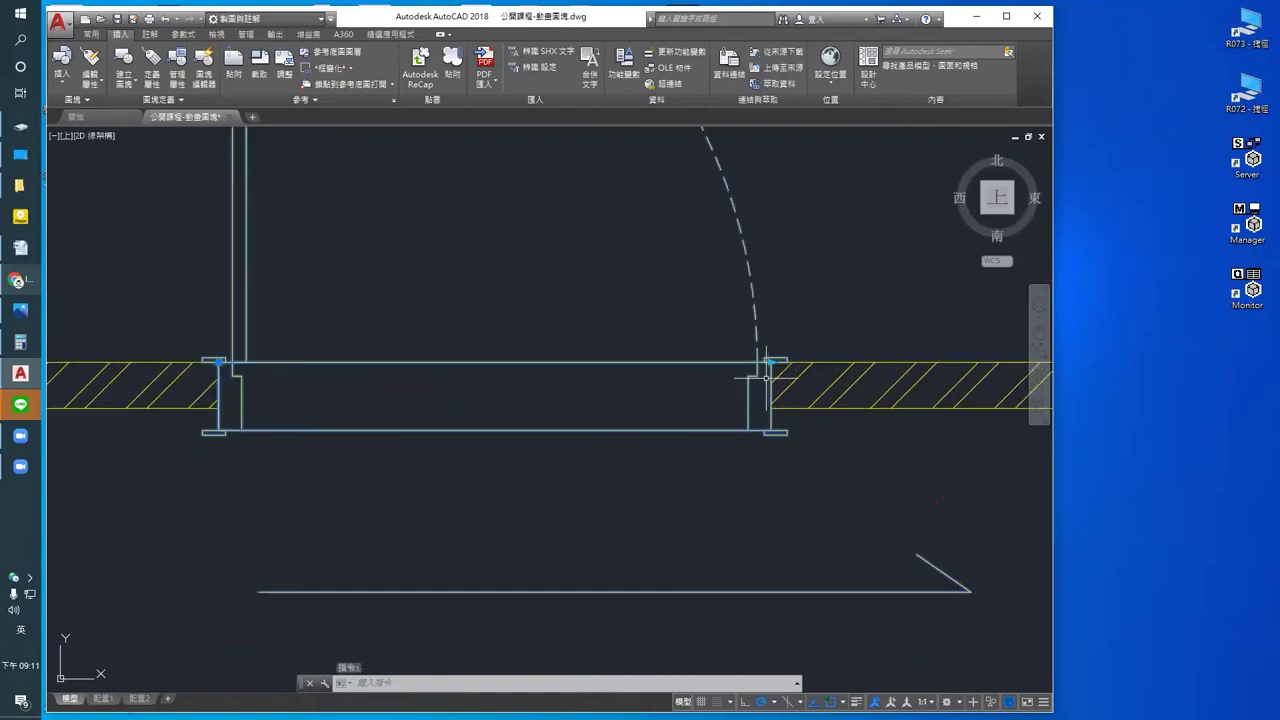
left_click(762, 372)
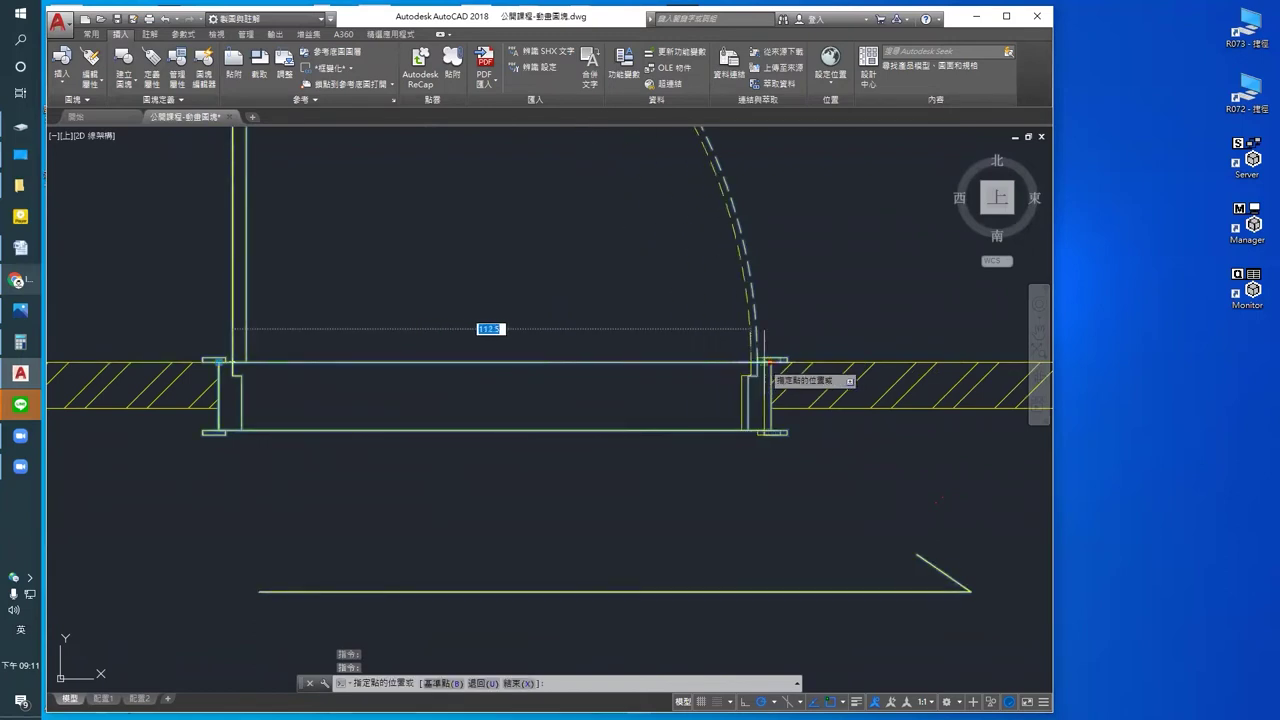
left_click(770, 362)
key("Escape")
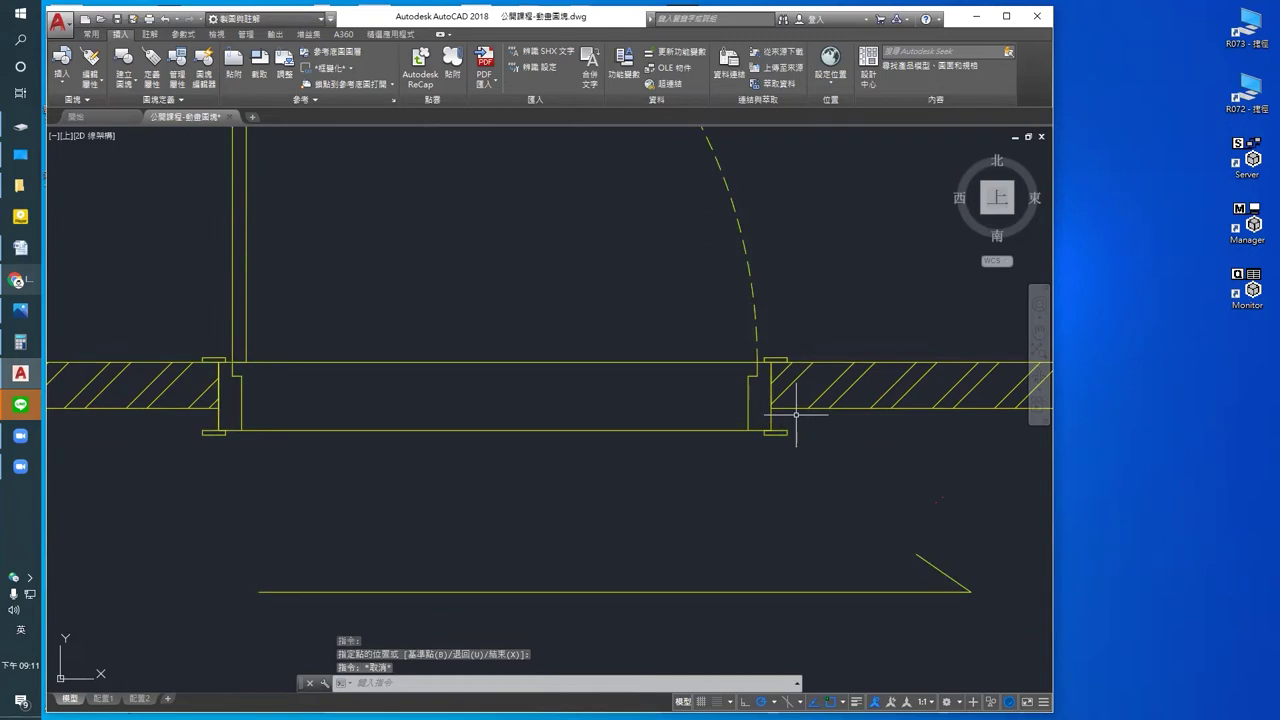
Step: Examine how the door frame's depth compares with the wall thickness at both ends of the 門距:120 opening
middle_click_drag(792, 416, 686, 457)
scroll(529, 366, "up", 1)
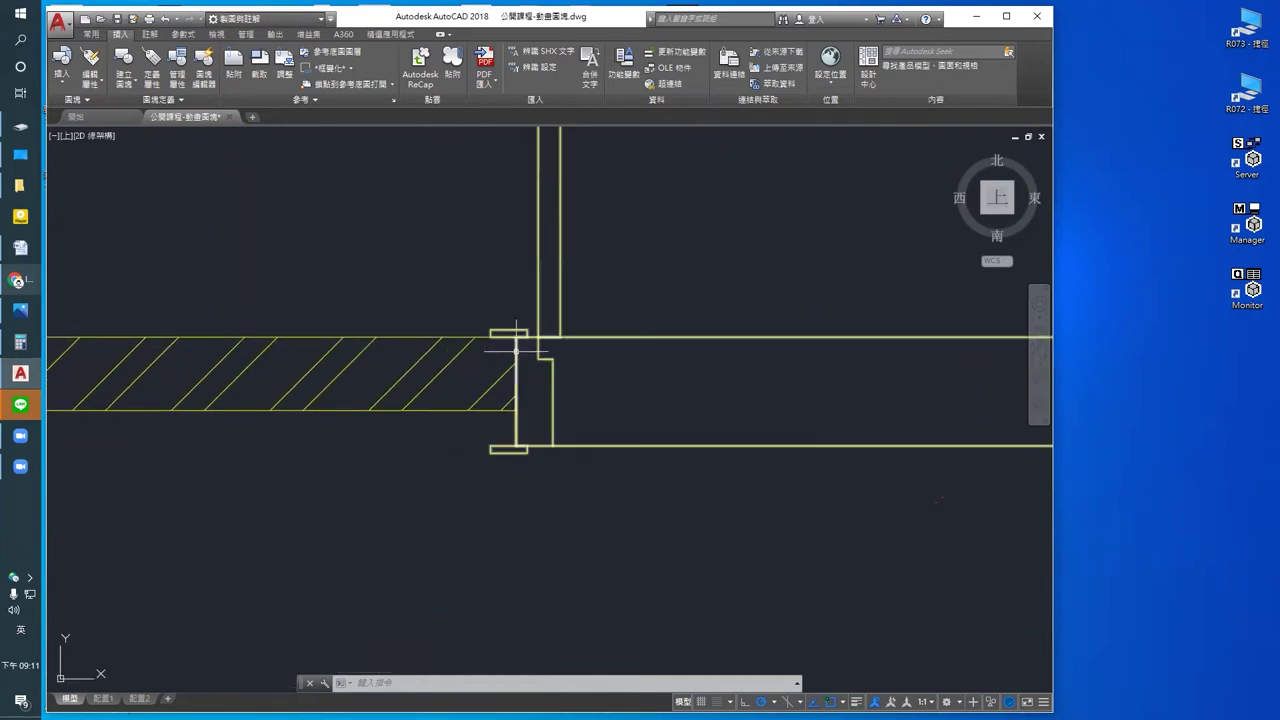
scroll(522, 432, "down", 4)
middle_click_drag(543, 430, 818, 417)
scroll(818, 417, "down", 2)
scroll(808, 420, "up", 3)
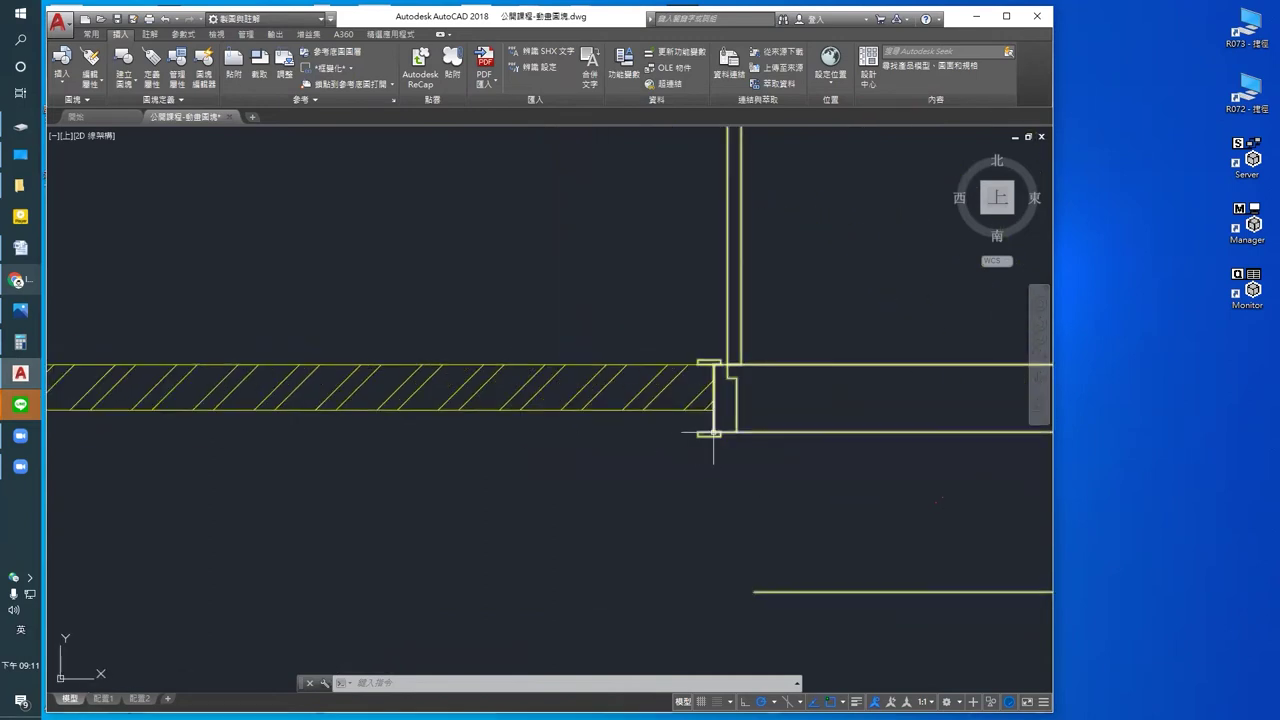
left_click(736, 432)
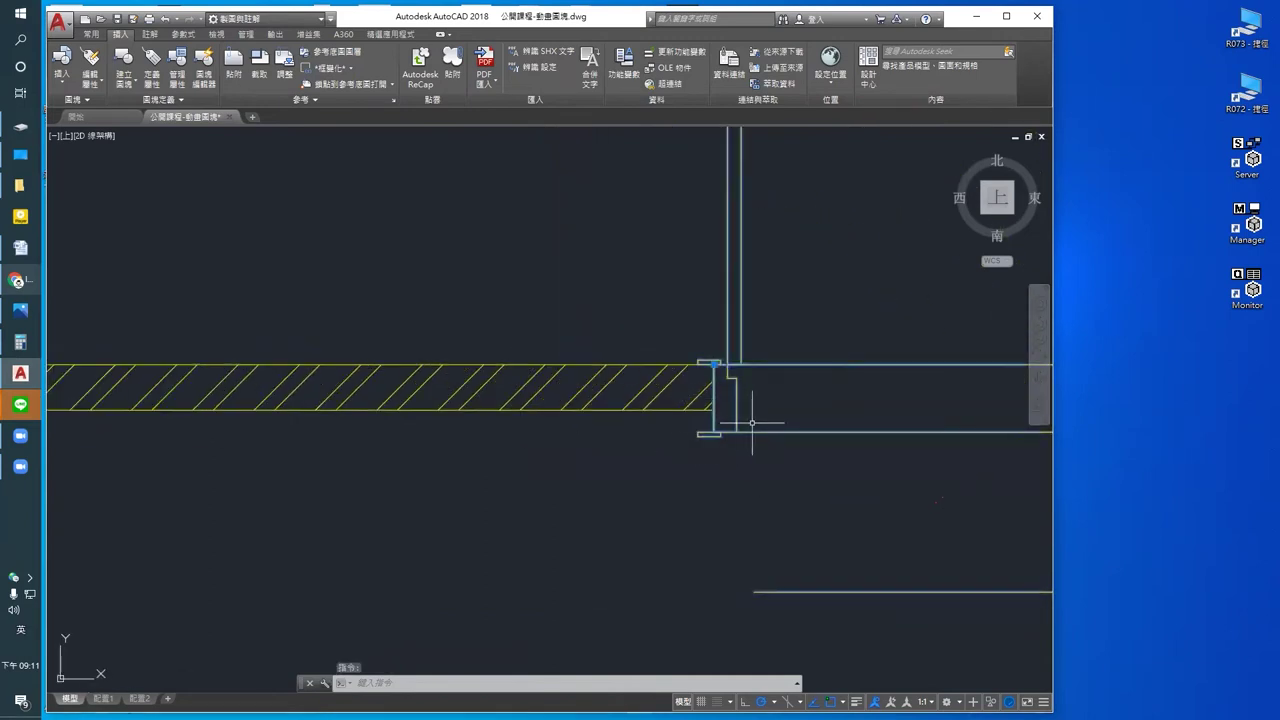
mouse_move(752, 422)
middle_mouse_down()
mouse_move(571, 414)
mouse_move(600, 423)
middle_mouse_up()
scroll(500, 425, "down", 3)
scroll(540, 420, "up", 4)
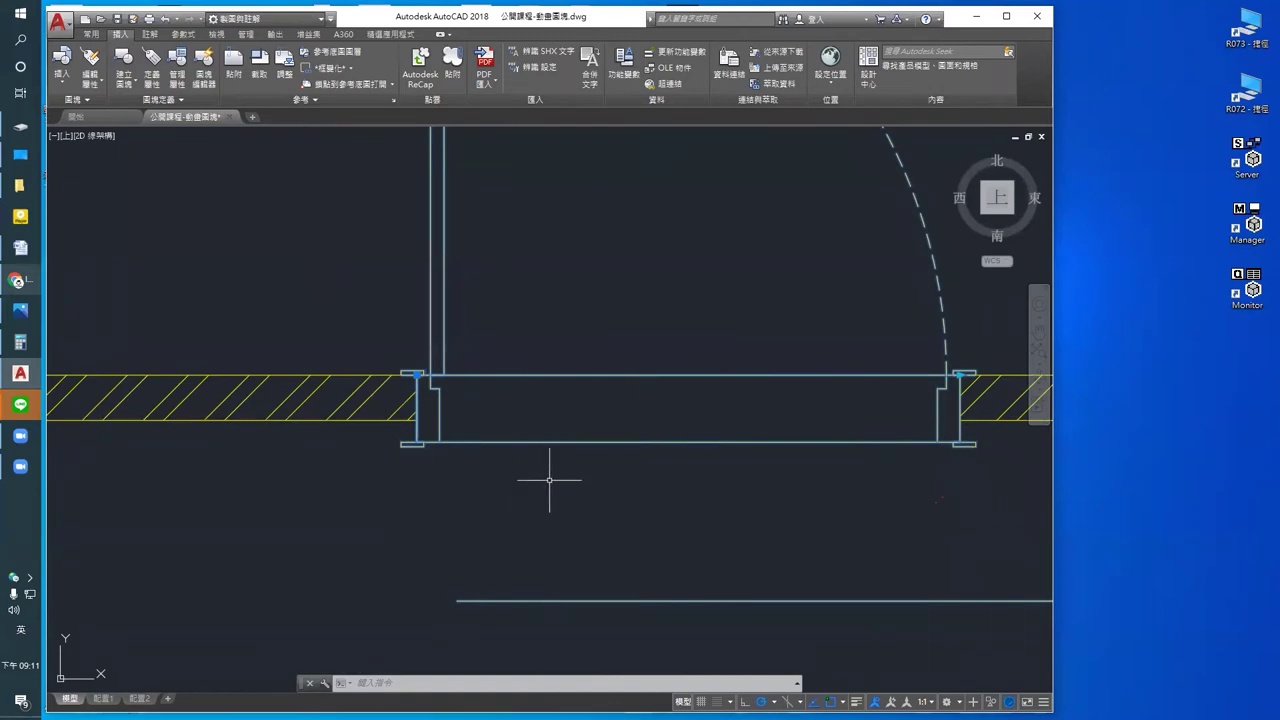
scroll(561, 474, "down", 10)
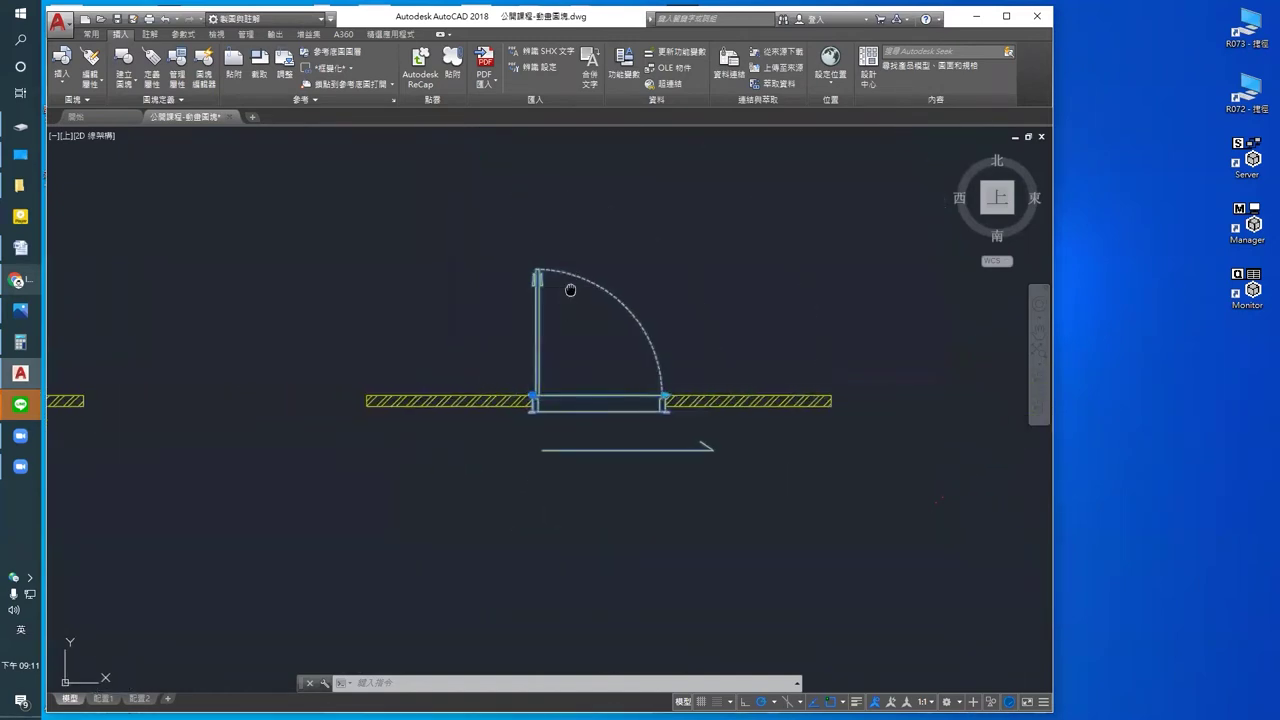
Step: Open the 動態圖塊-門 block definition in the Block Editor from the separate door above the wall openings
middle_click_drag(574, 337, 629, 514)
scroll(543, 251, "down", 2)
middle_click_drag(543, 251, 509, 416)
scroll(509, 416, "up", 4)
double_click(409, 437)
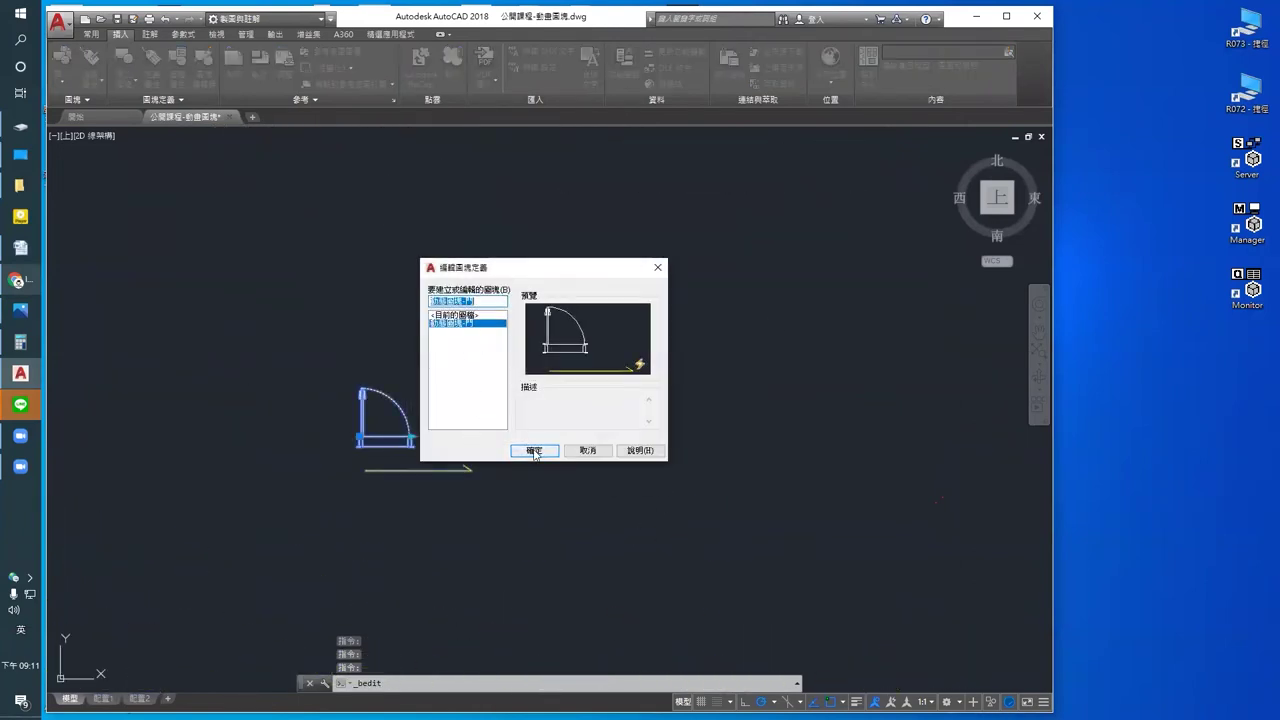
left_click(534, 451)
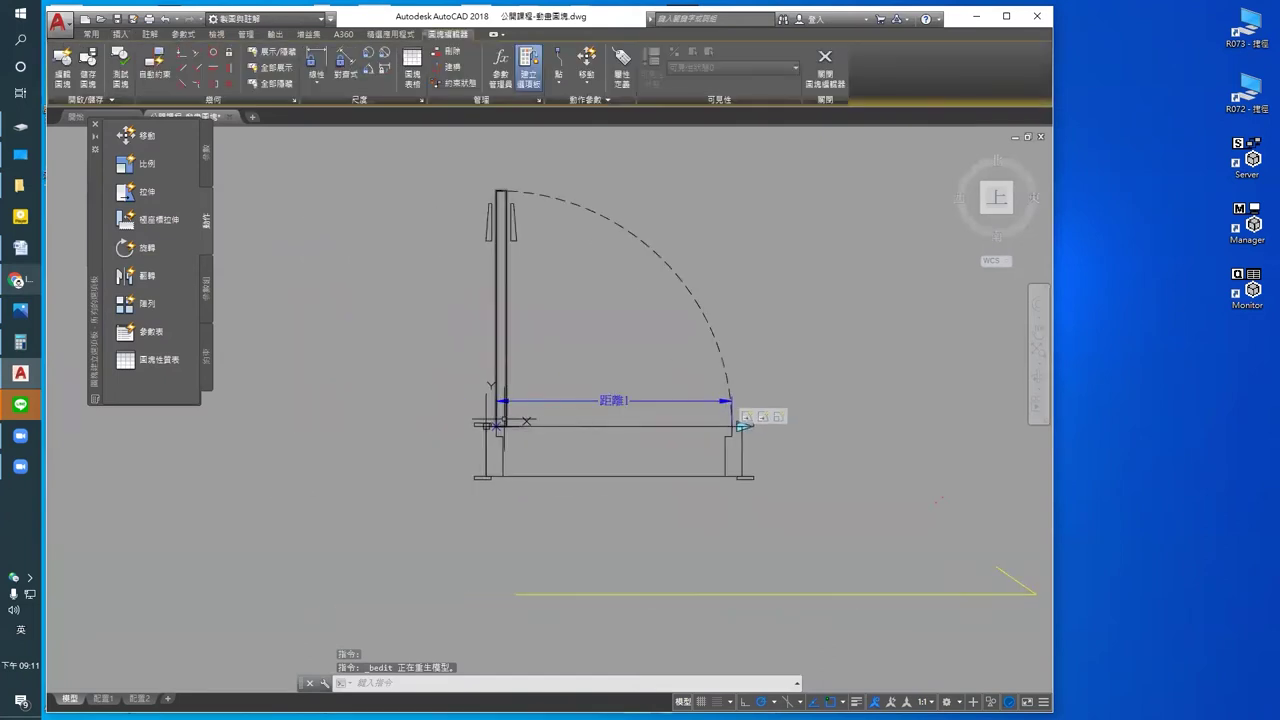
Step: Add a vertical linear parameter along the left jamb from its upper to its lower frame corner, with the label left of the frame
scroll(490, 445, "up", 4)
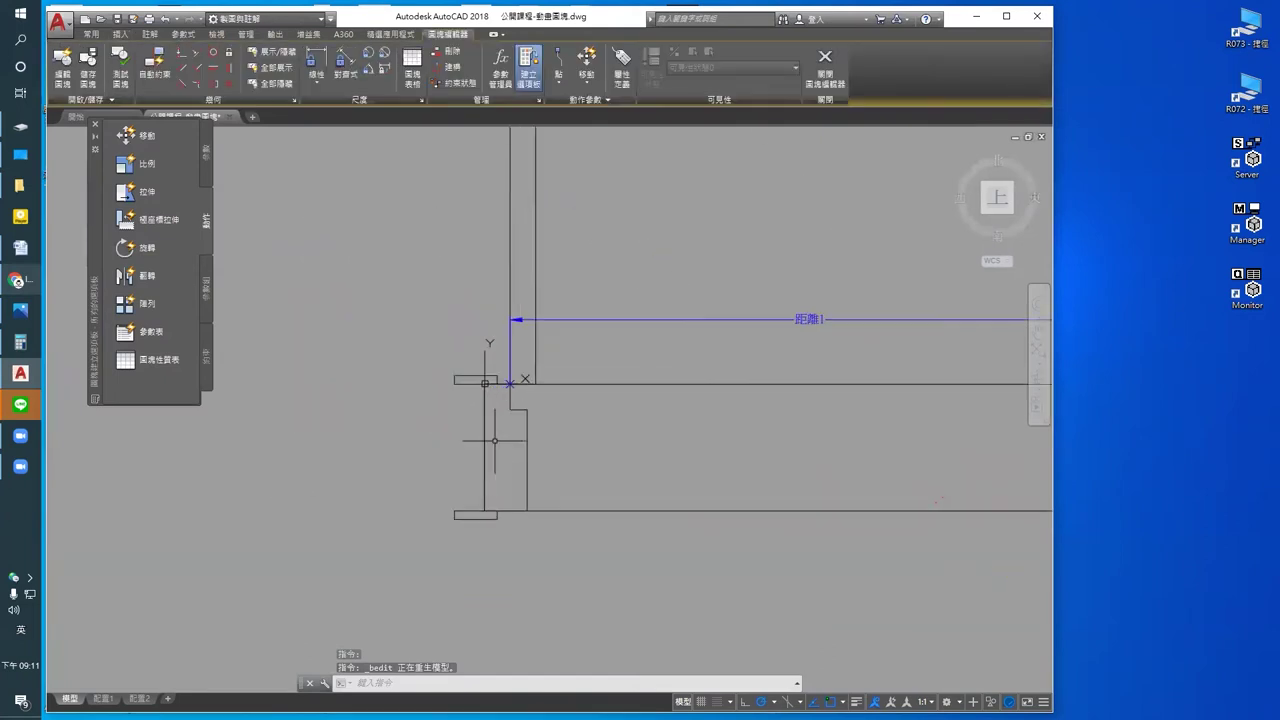
middle_click_drag(463, 471, 486, 471)
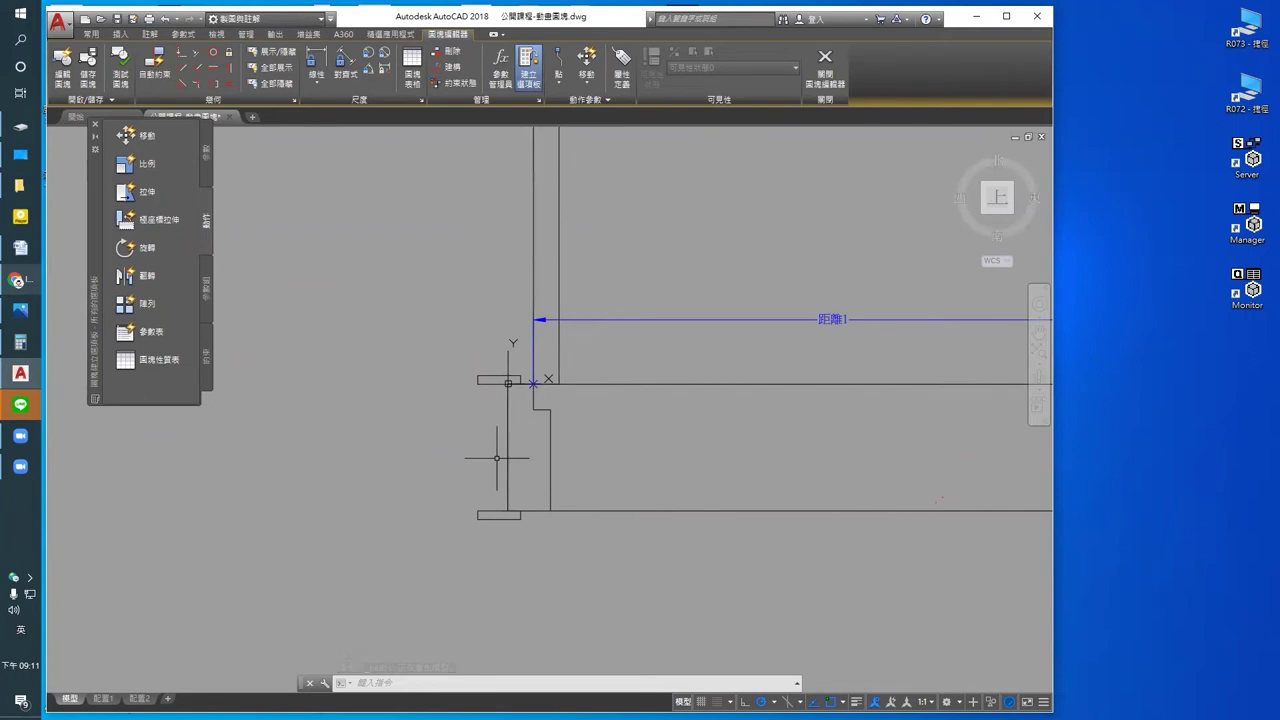
scroll(606, 386, "down", 4)
middle_click_drag(872, 344, 760, 394)
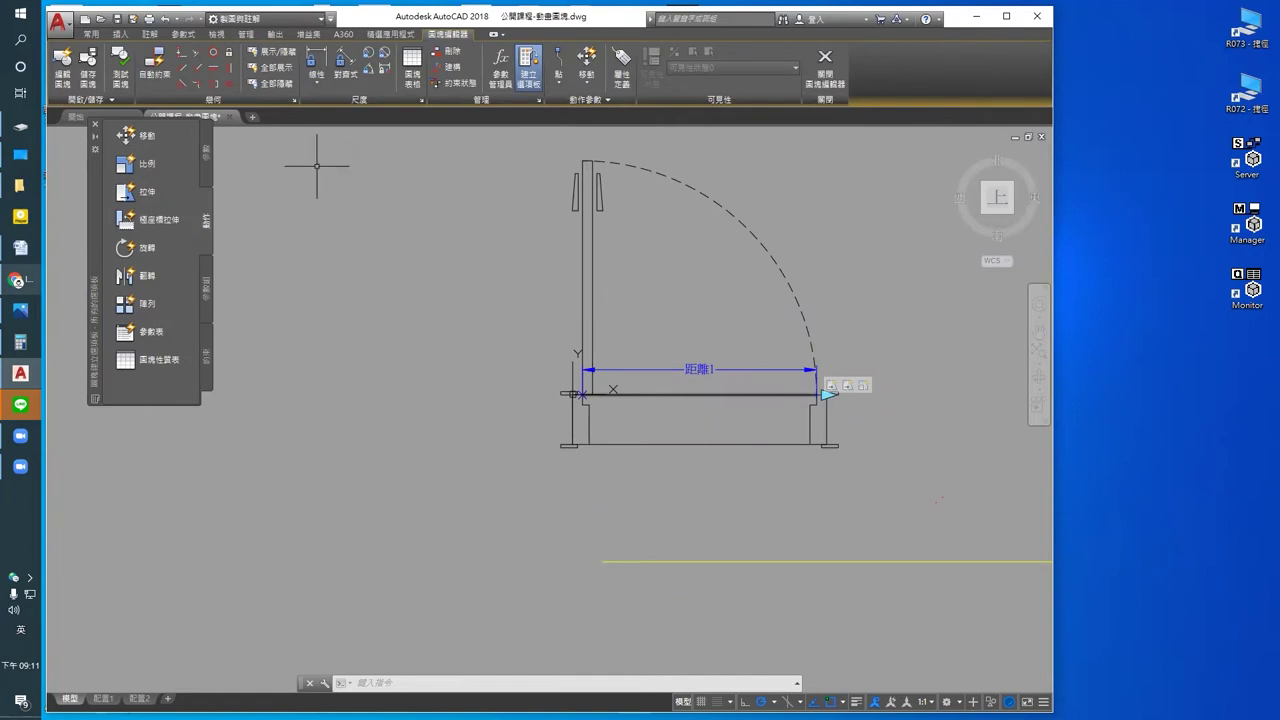
scroll(585, 420, "up", 4)
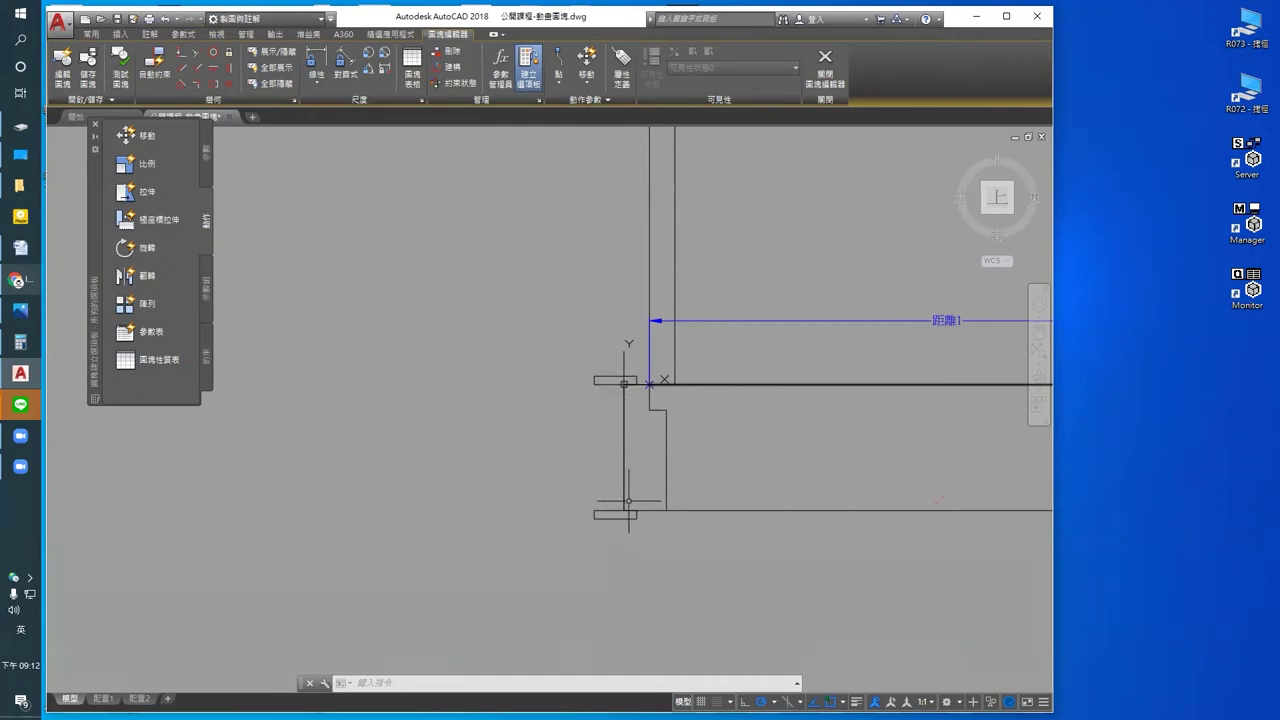
left_click(206, 160)
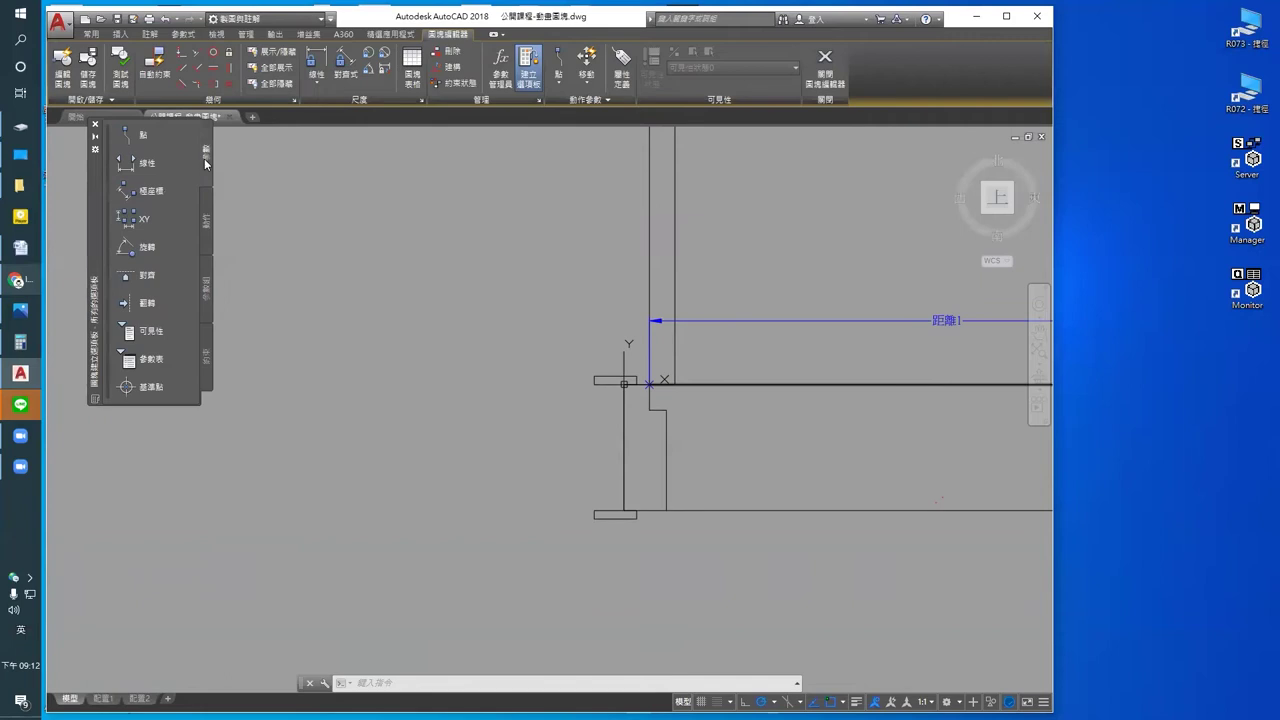
left_click(148, 162)
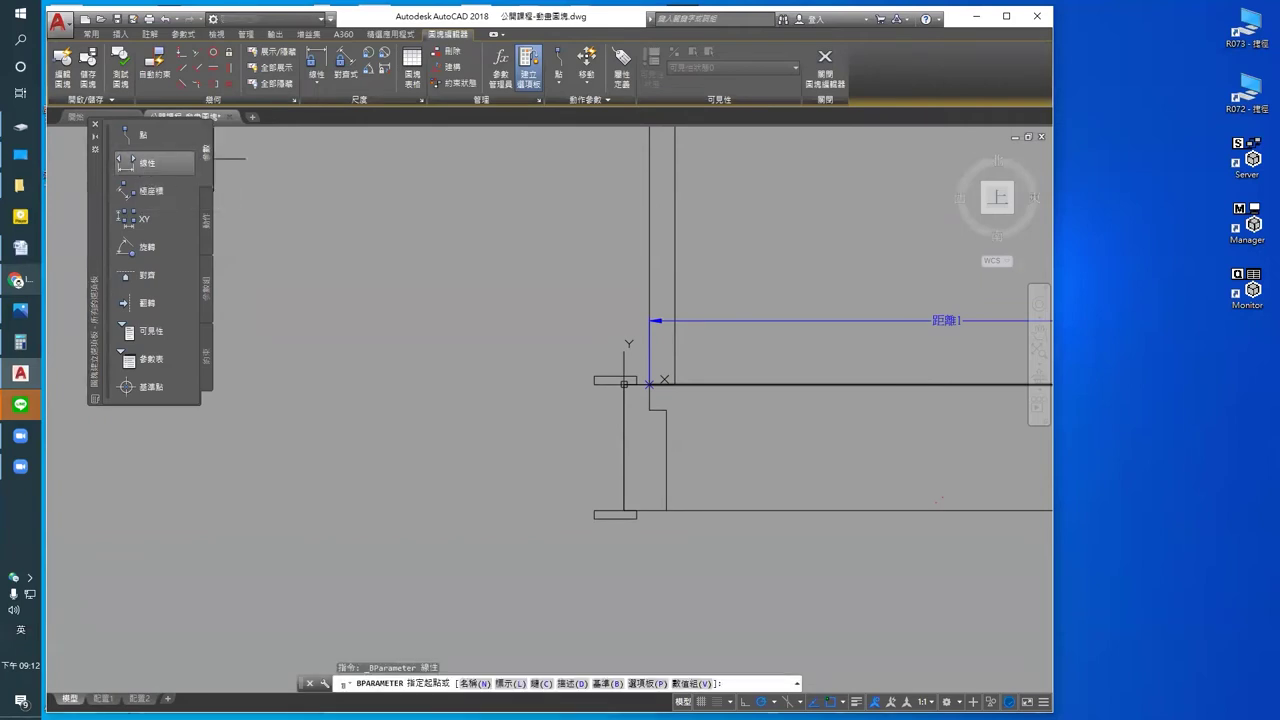
left_click(624, 383)
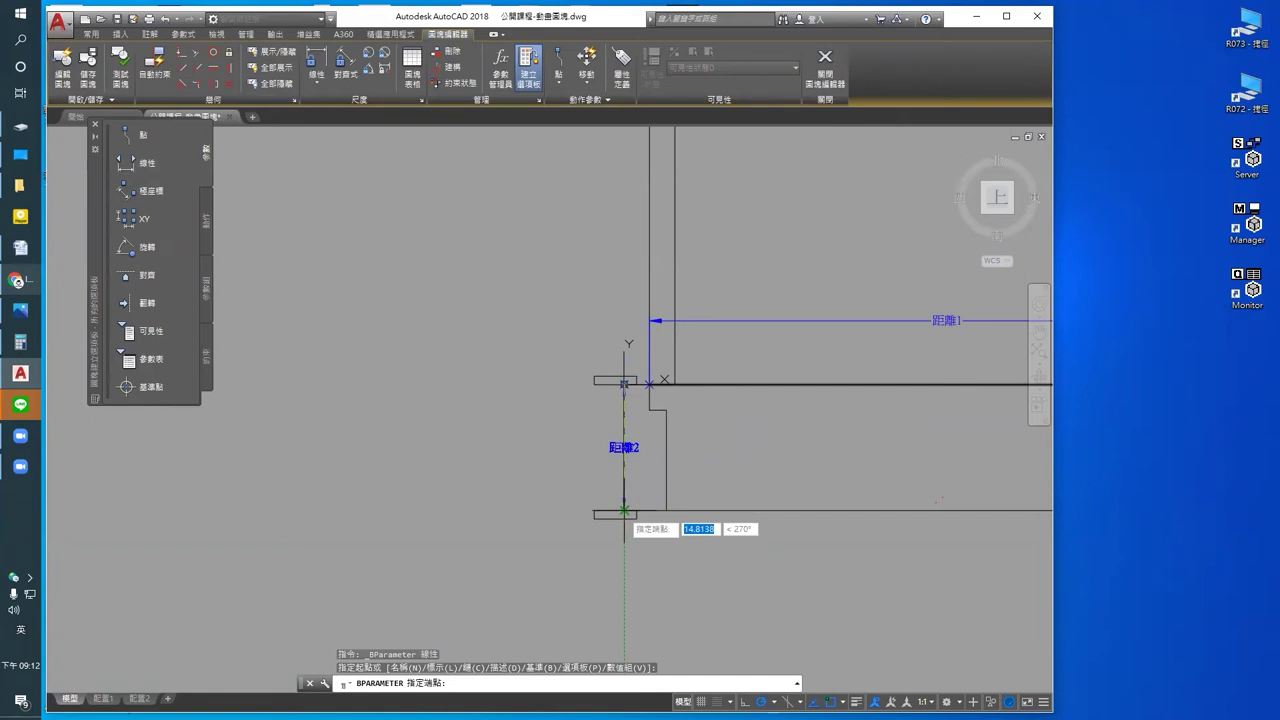
left_click(624, 511)
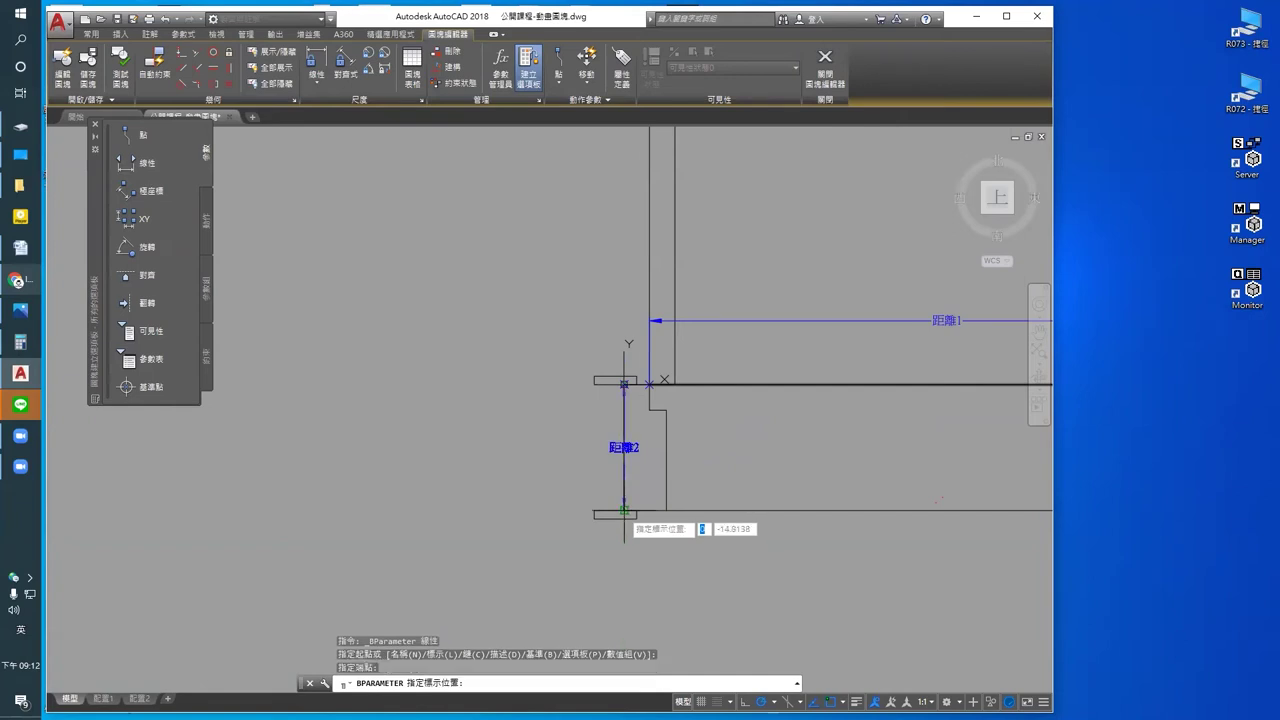
left_click(483, 490)
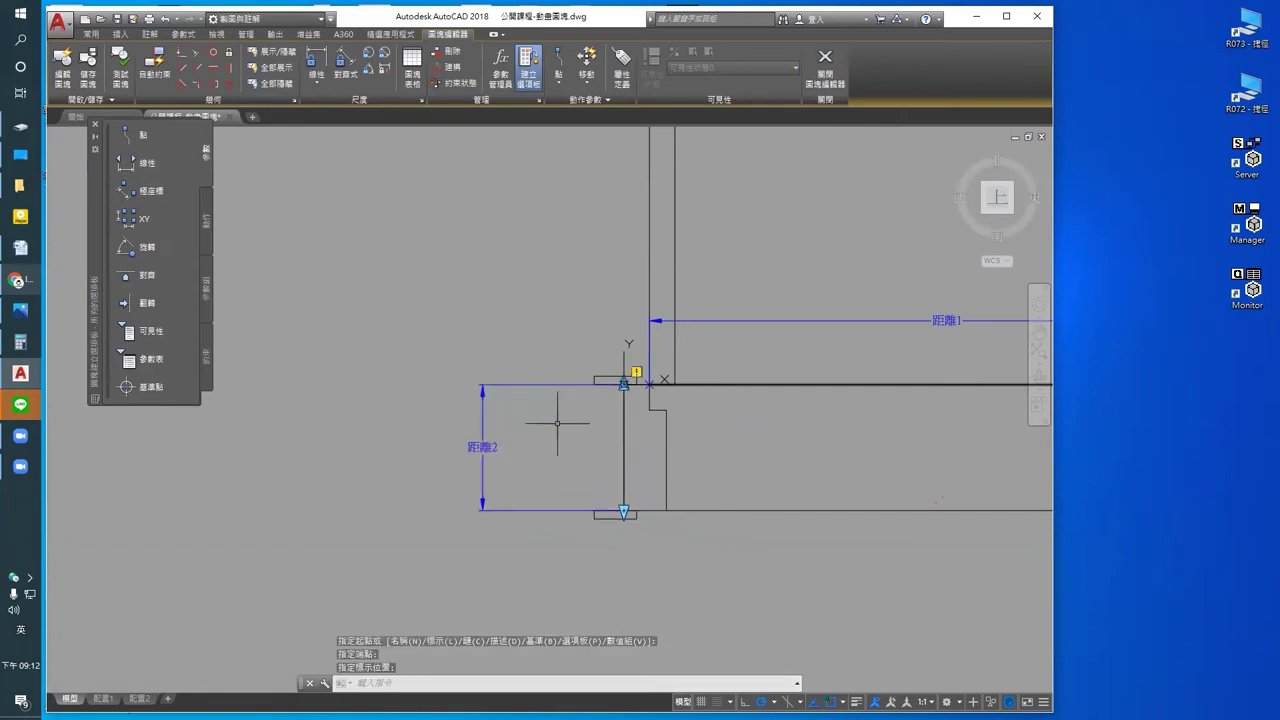
Step: Set the frame-depth parameter's grip display to 1
scroll(600, 393, "up", 2)
scroll(555, 379, "down", 2)
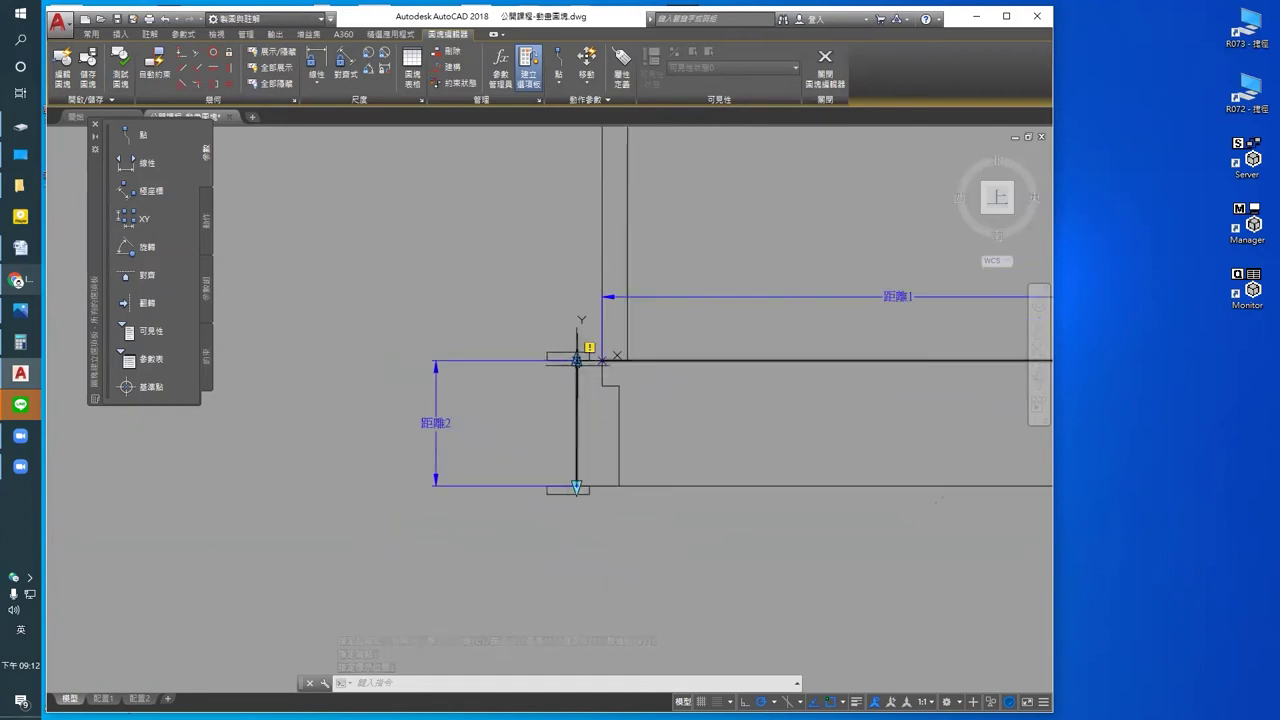
left_click(430, 423)
right_click(431, 424)
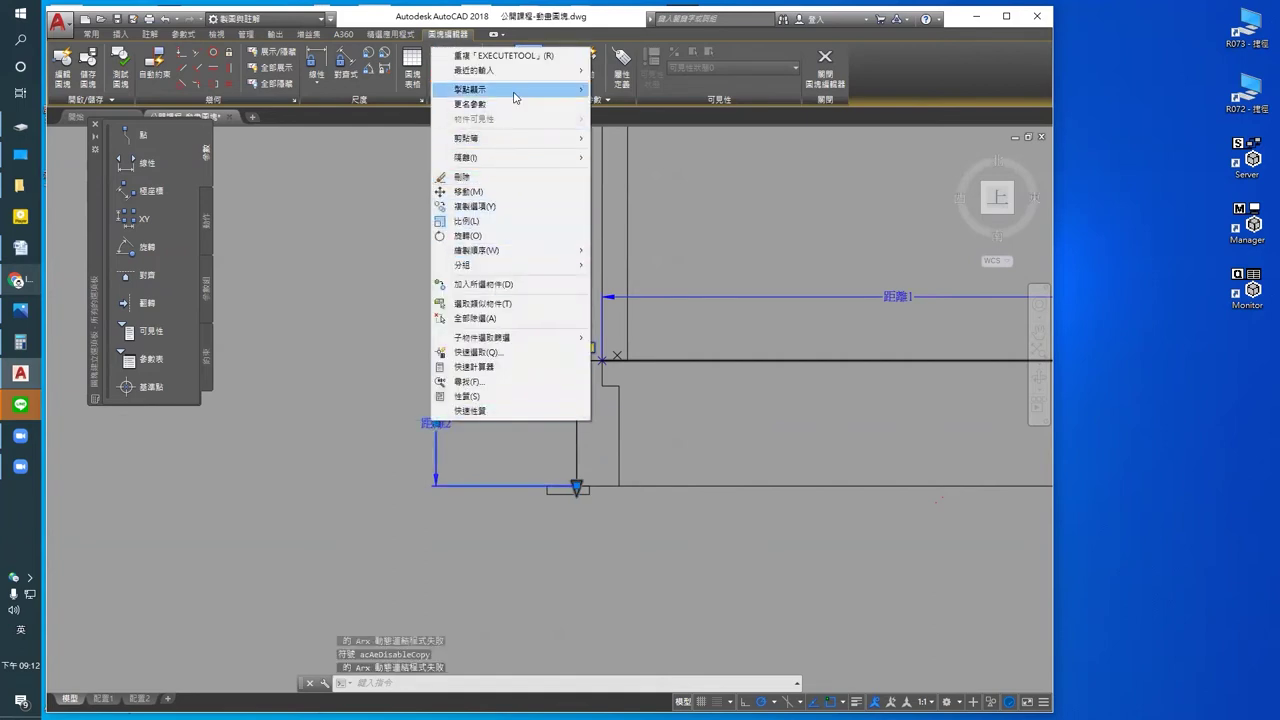
mouse_move(490, 89)
left_click(612, 100)
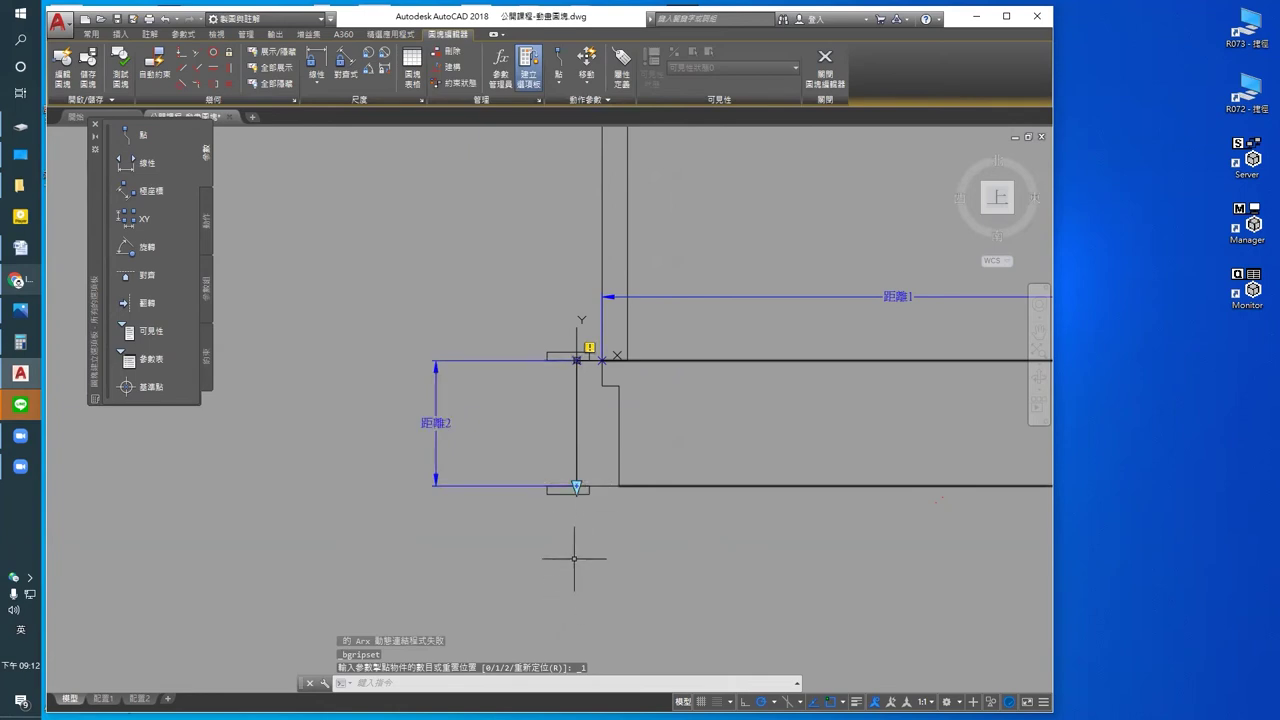
scroll(491, 429, "down", 4)
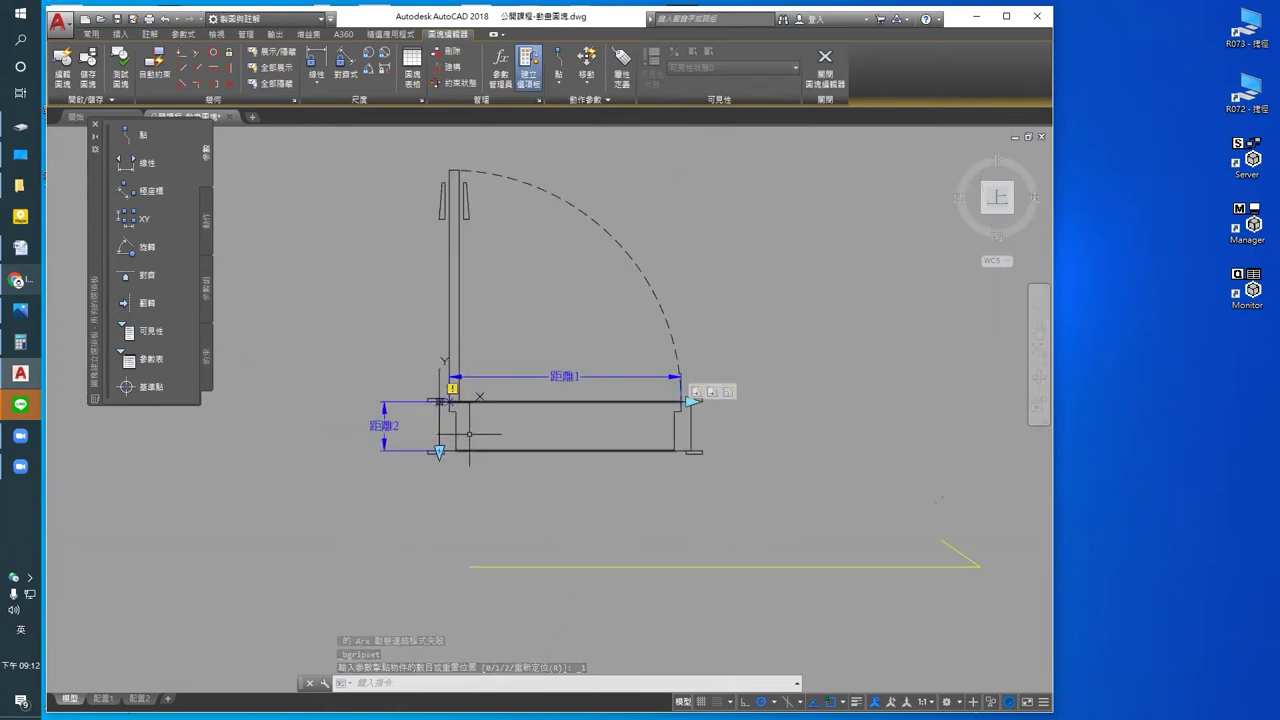
scroll(481, 441, "up", 2)
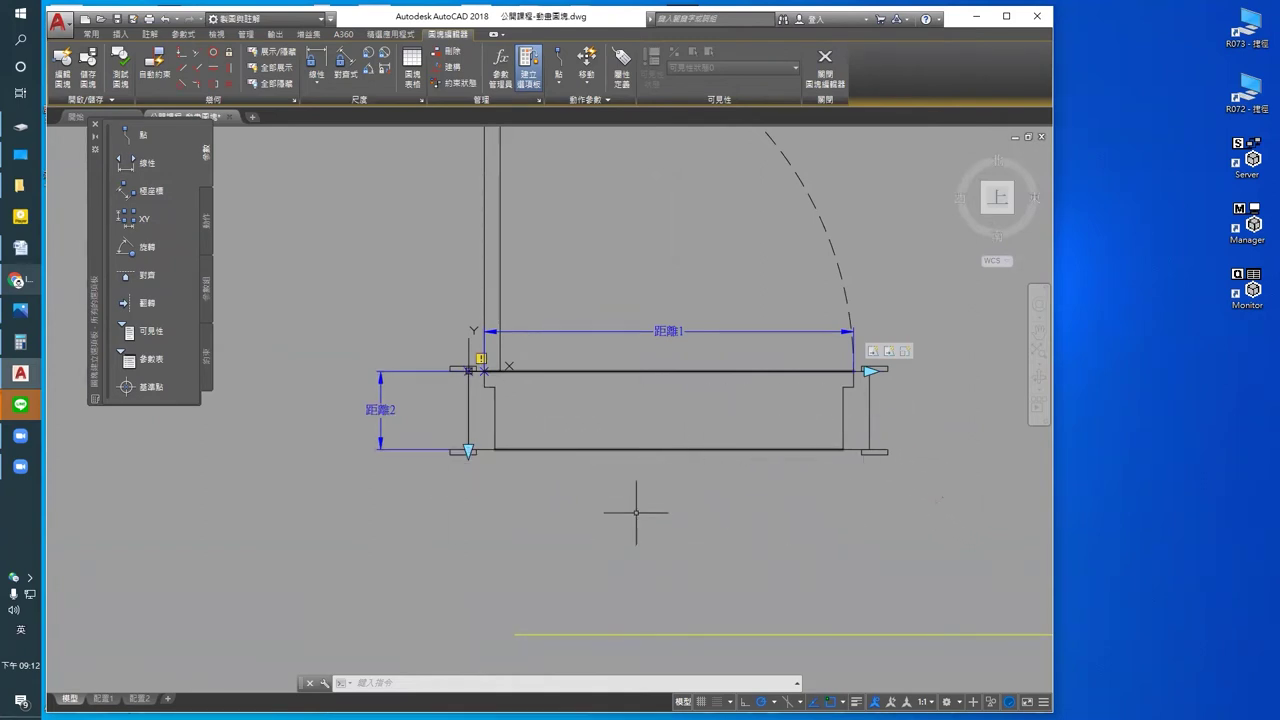
middle_click_drag(639, 444, 686, 439)
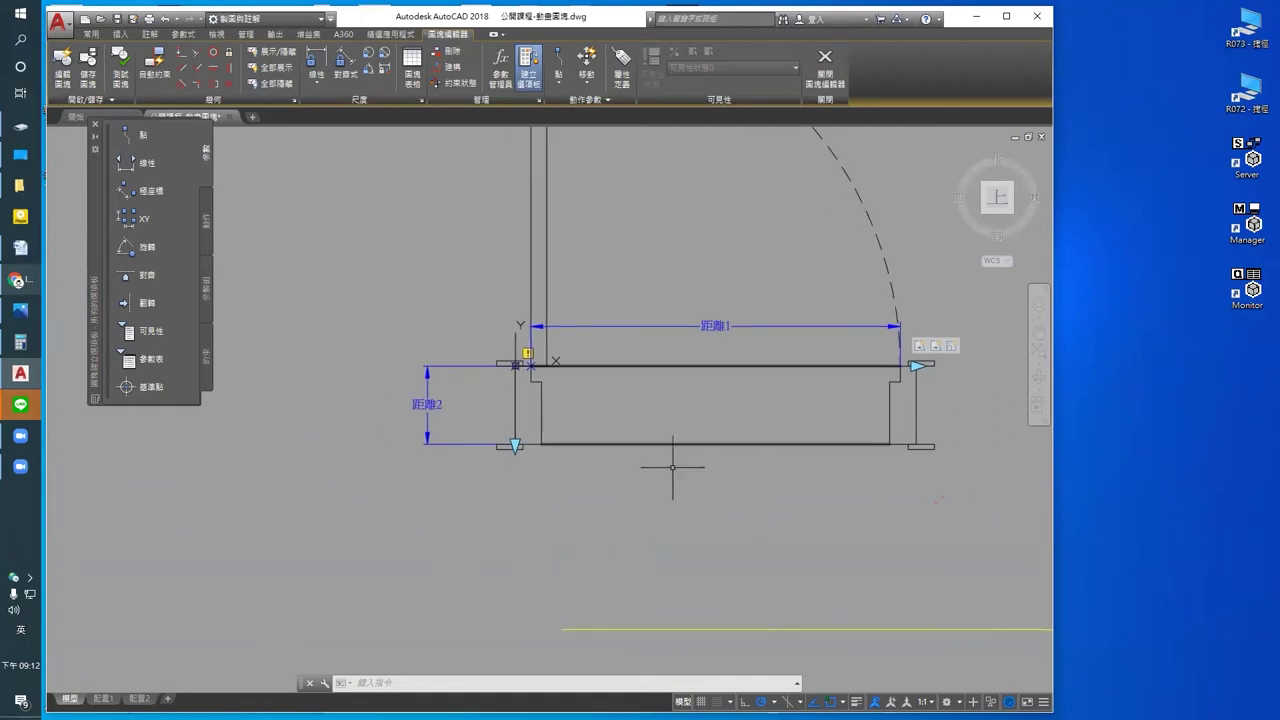
double_click(427, 404)
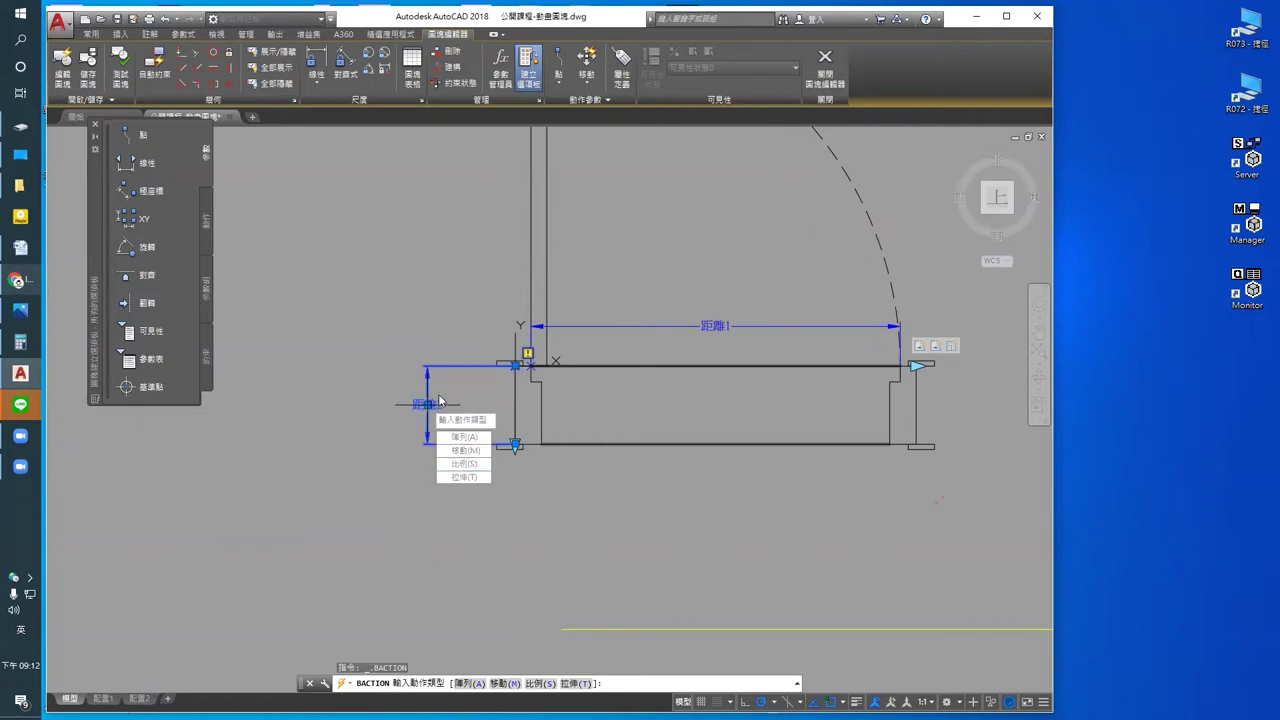
left_click(206, 218)
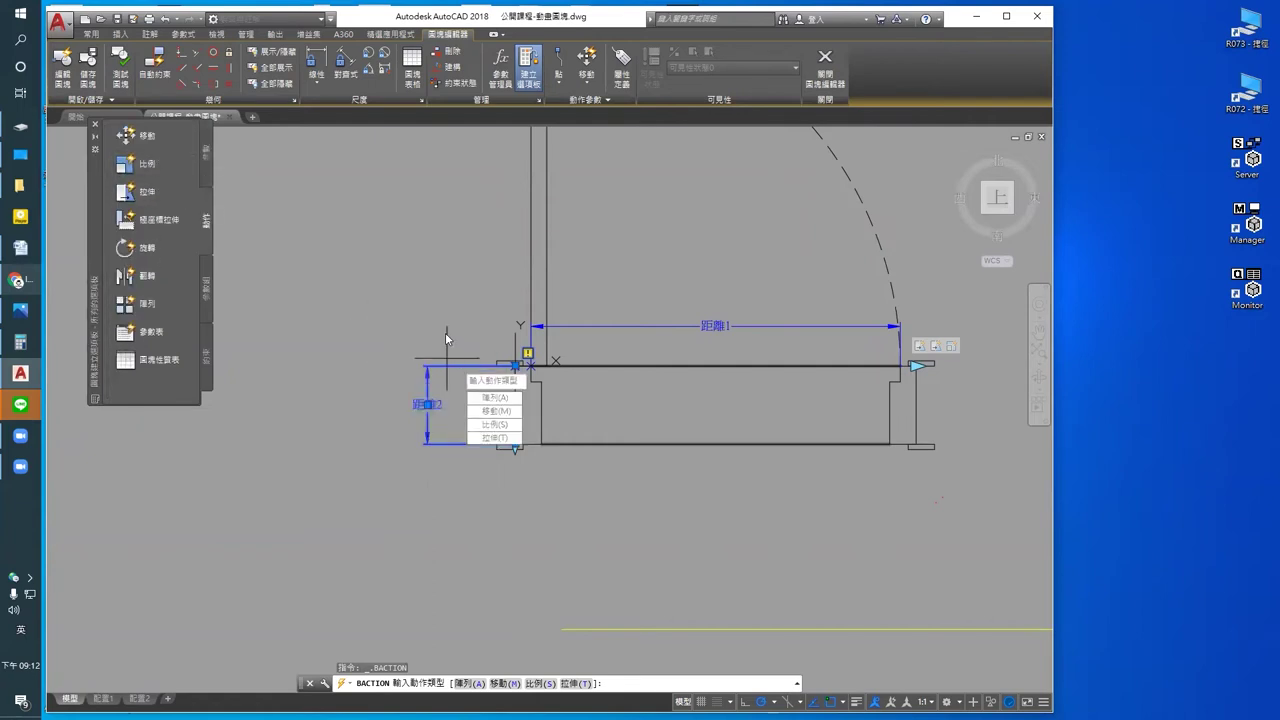
key("Escape")
Step: Add a Stretch action to the lower point of 距離2, framing the lower half of the door frame and including its geometry
double_click(428, 404)
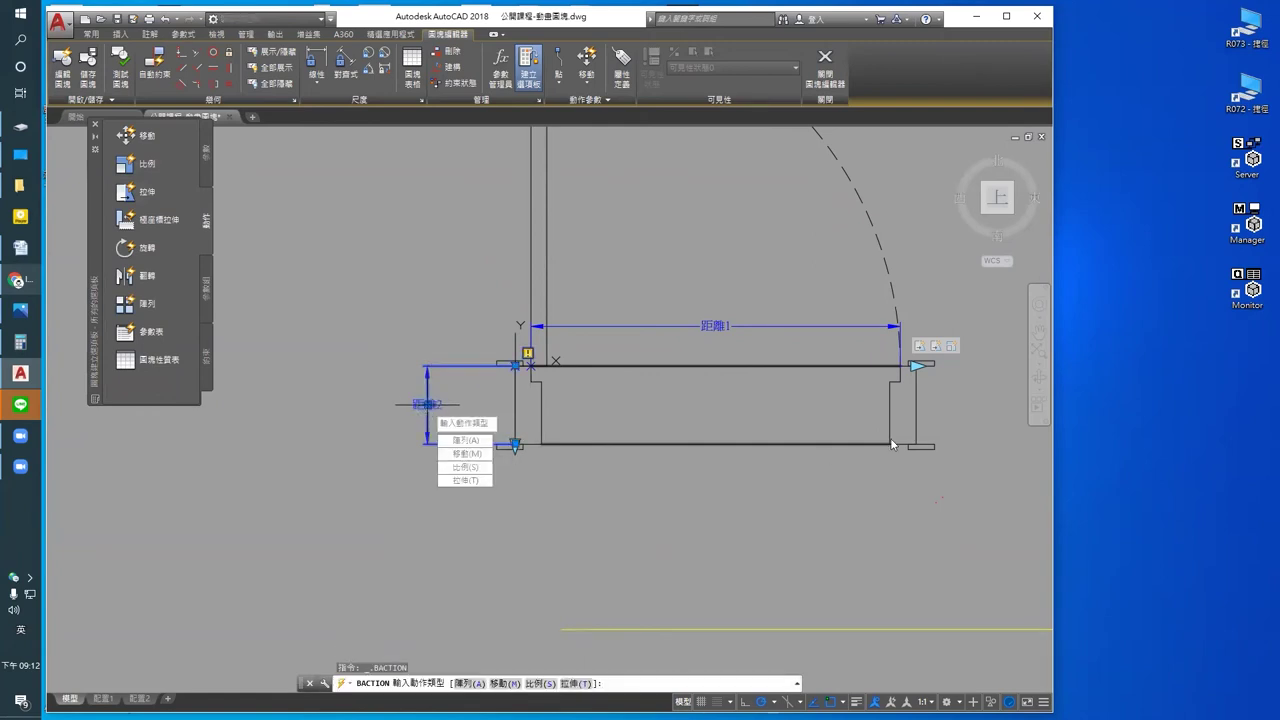
left_click(467, 481)
mouse_move(675, 490)
middle_mouse_down()
mouse_move(623, 446)
mouse_move(591, 451)
mouse_move(551, 337)
middle_mouse_up()
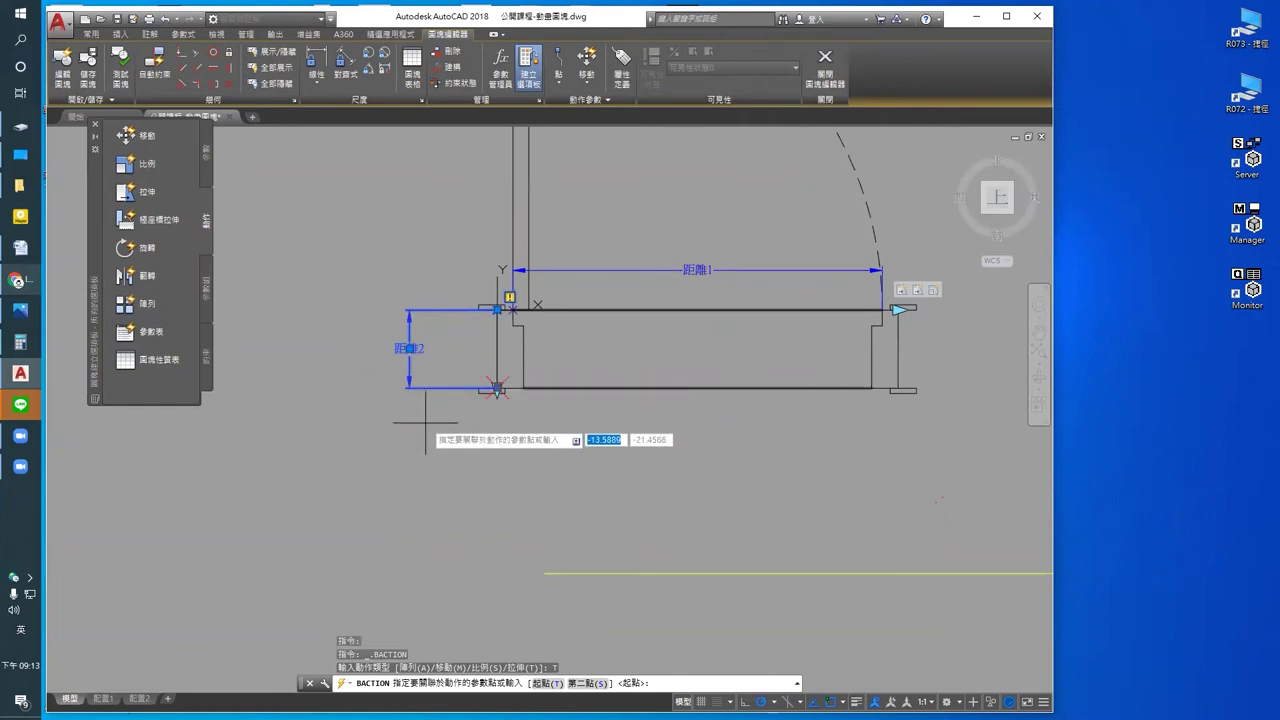
key("Return")
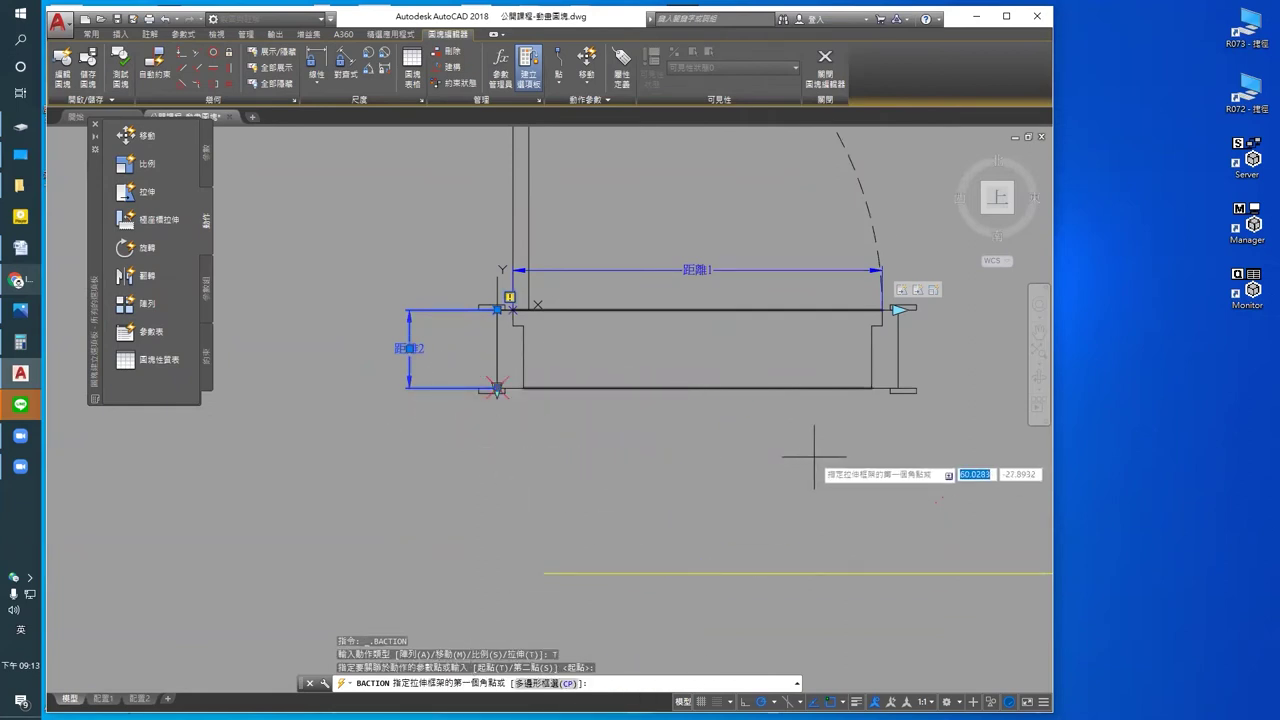
middle_click_drag(820, 451, 768, 440)
left_click(941, 487)
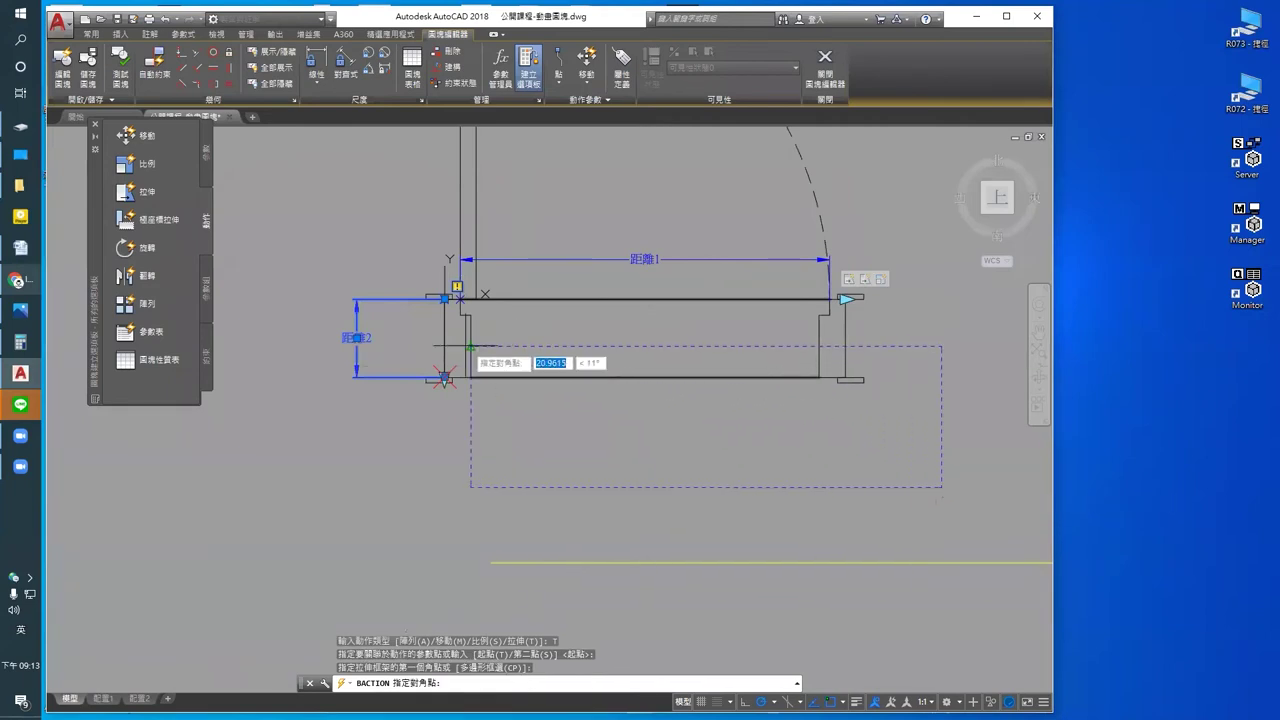
left_click(328, 338)
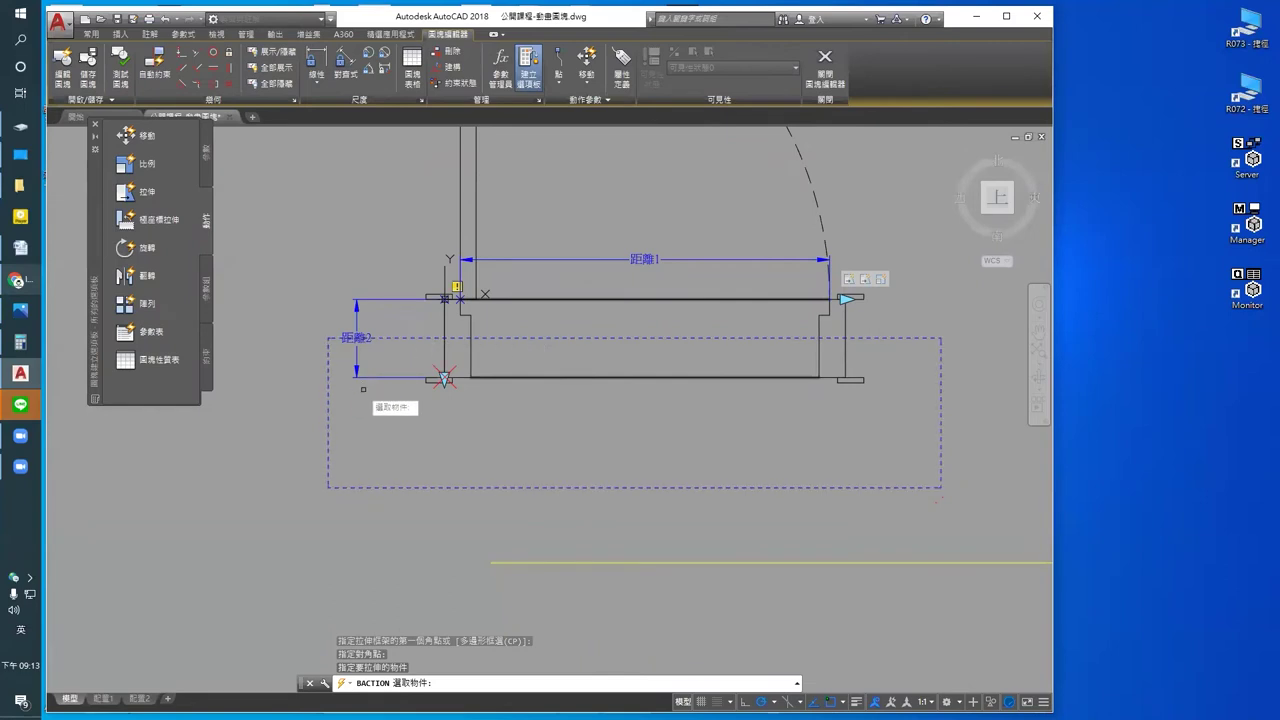
left_click(911, 460)
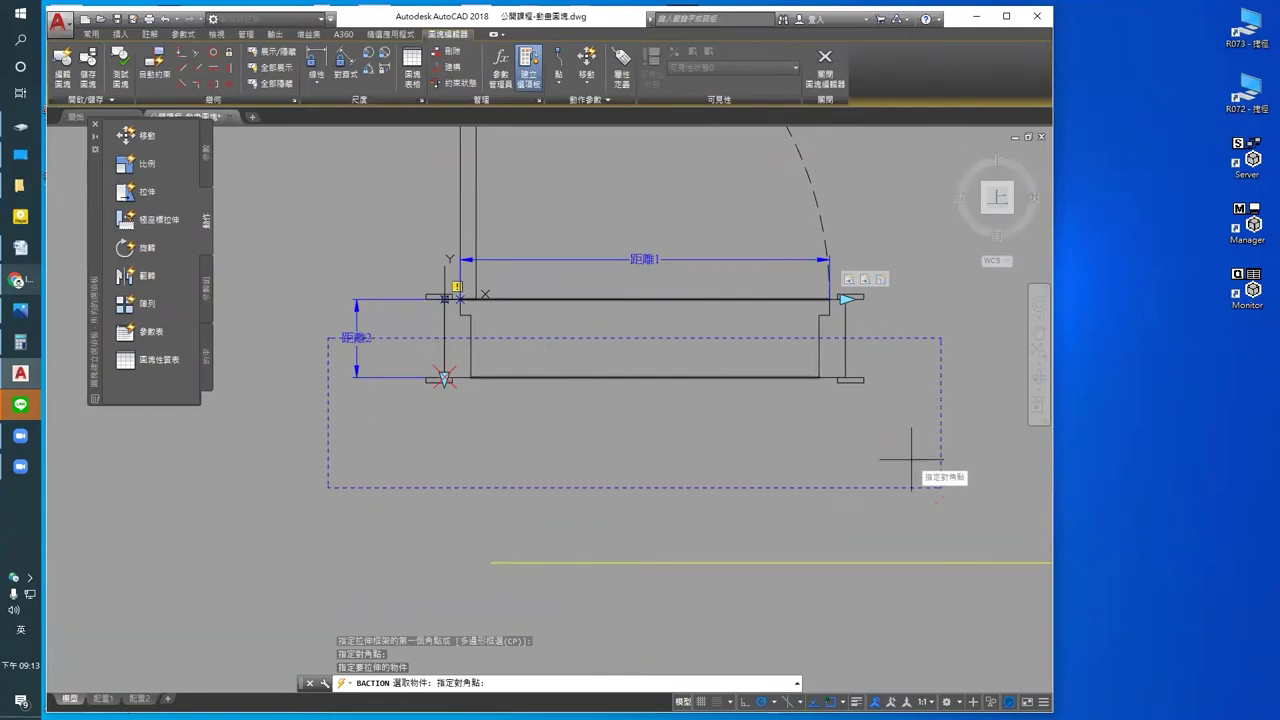
left_click(407, 356)
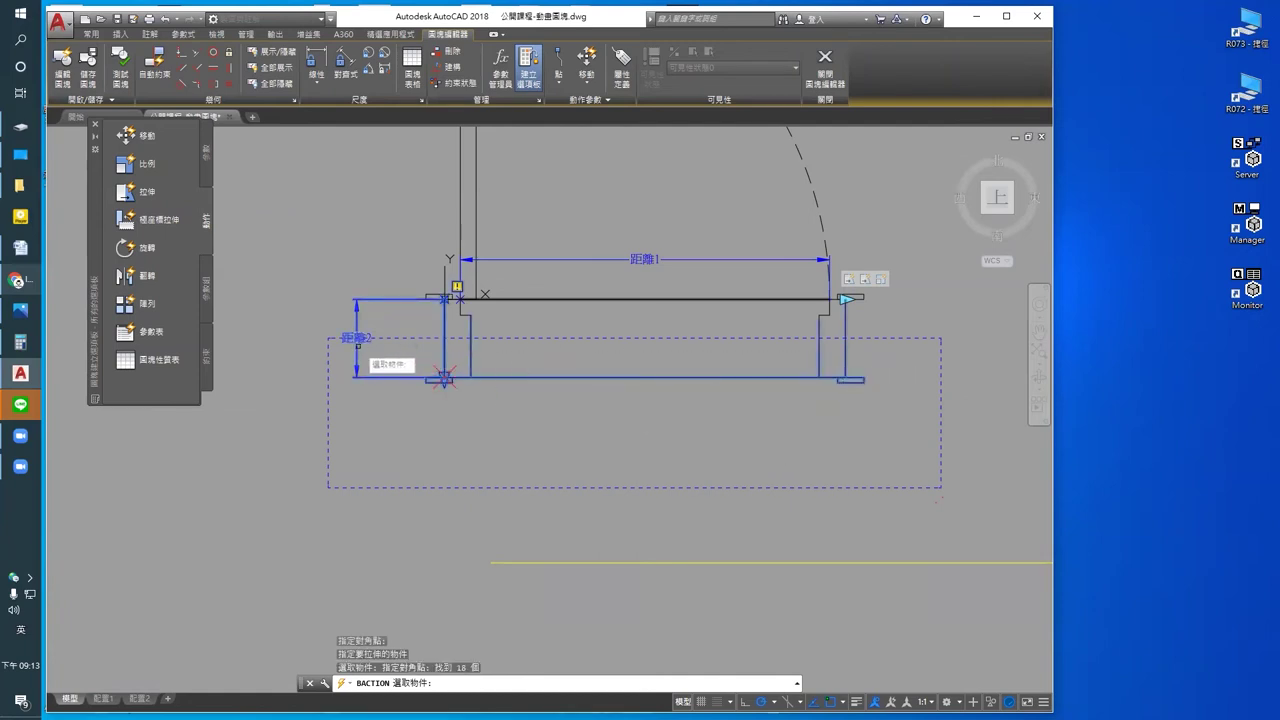
middle_click_drag(528, 390, 573, 384)
key("Return")
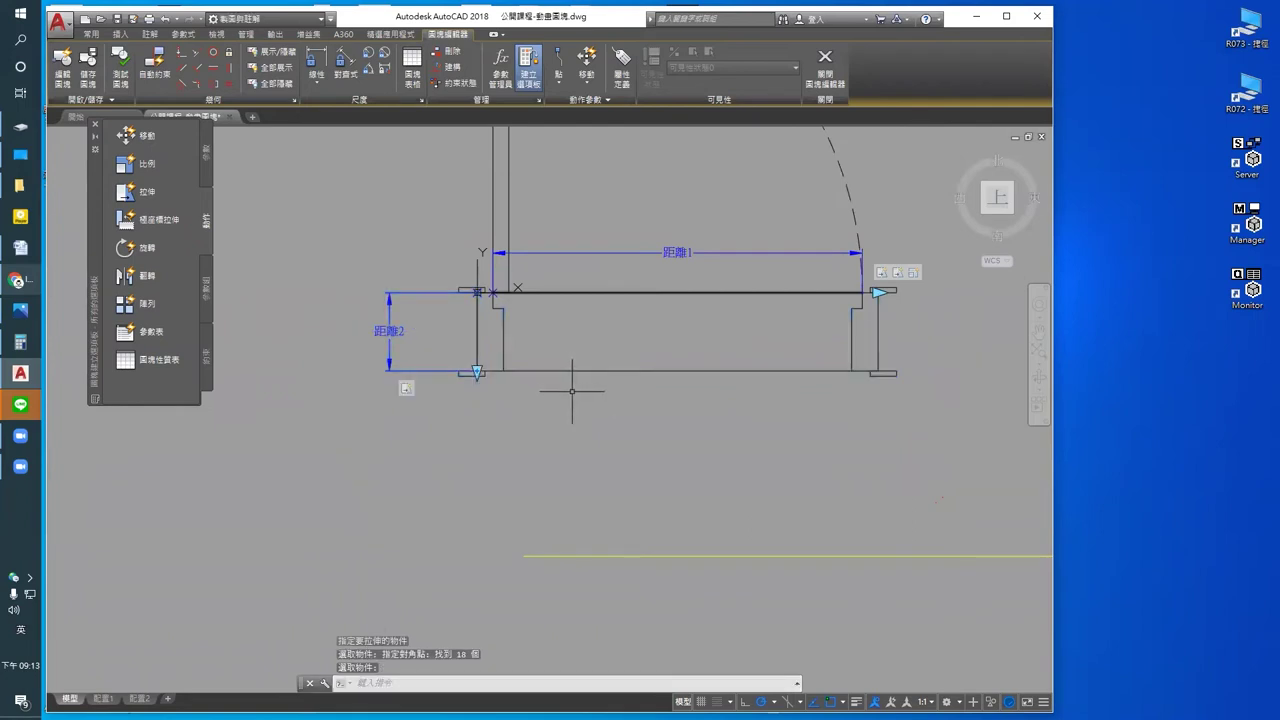
Step: Test the door block by stretching its frame depth downward and then back upward from the lower depth grip
mouse_move(410, 392)
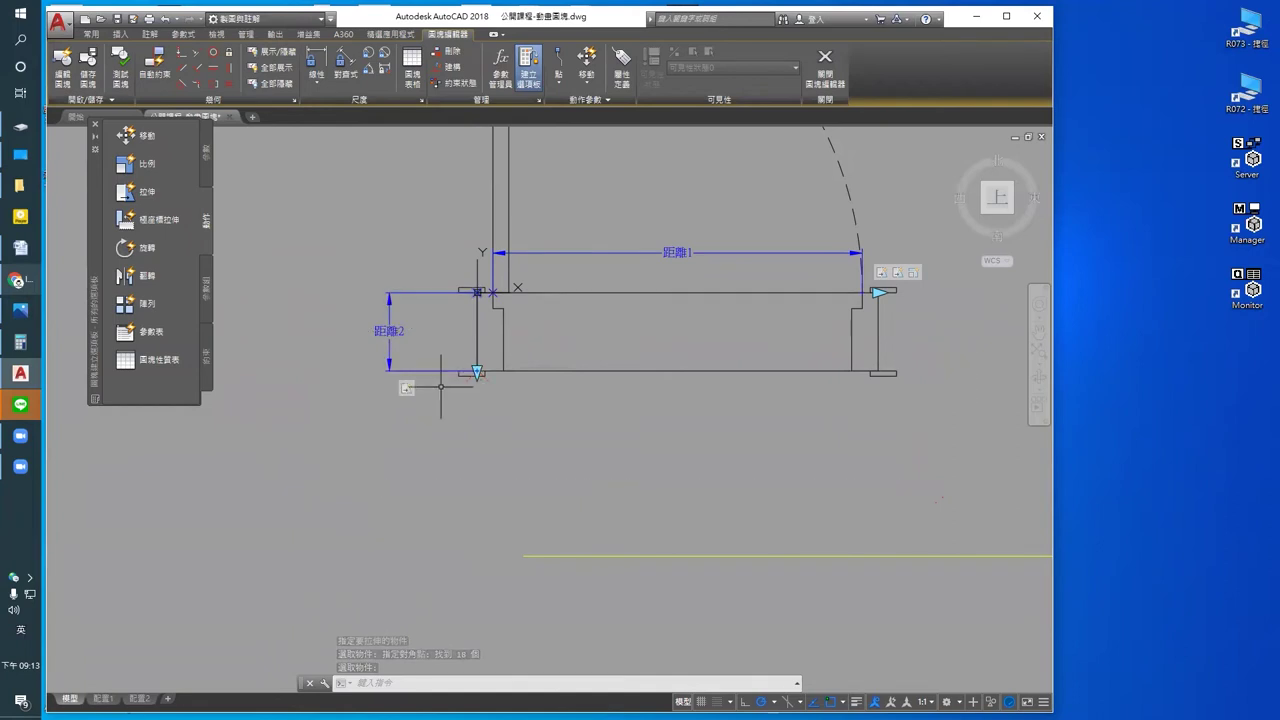
middle_click_drag(473, 378, 513, 390)
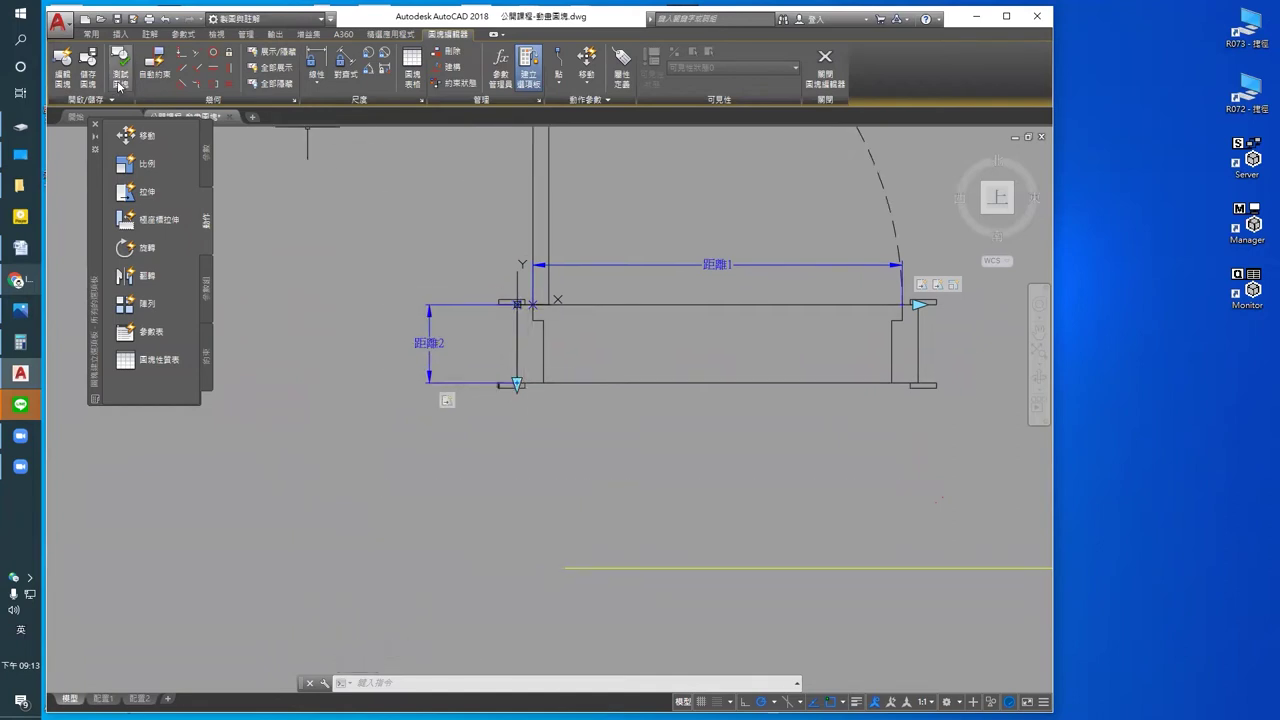
left_click(120, 80)
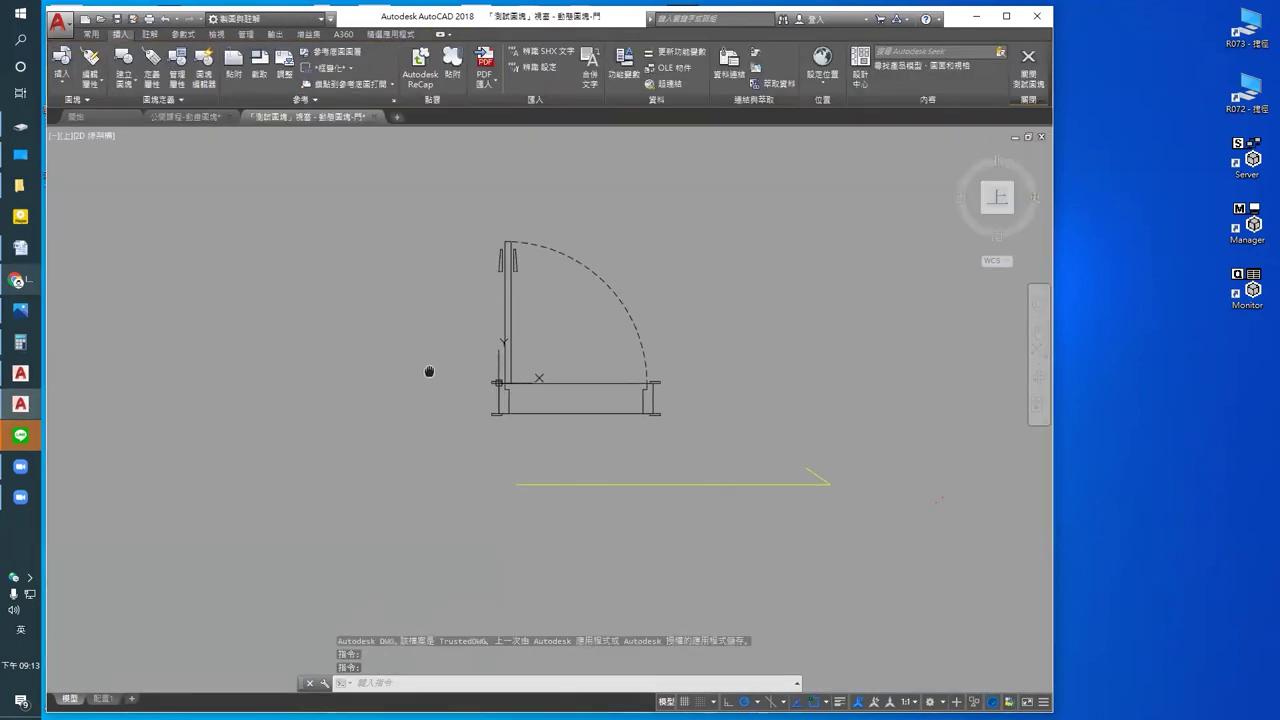
left_click(590, 379)
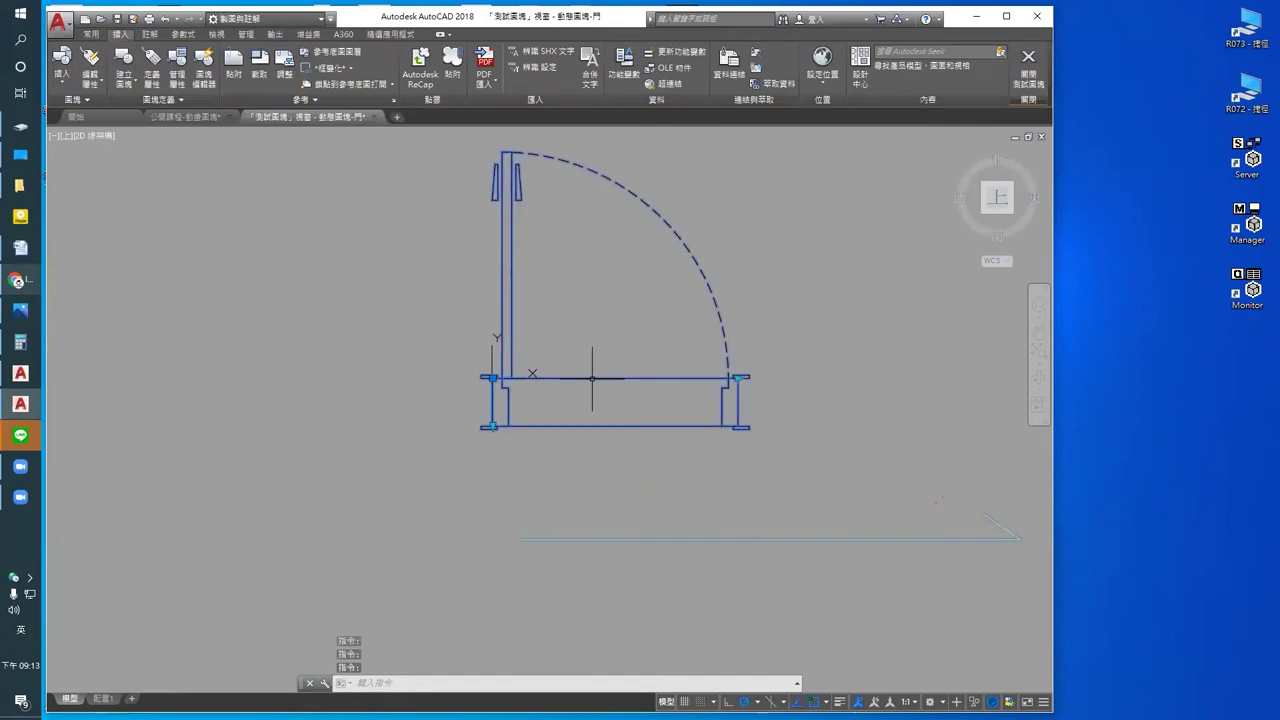
left_click(491, 426)
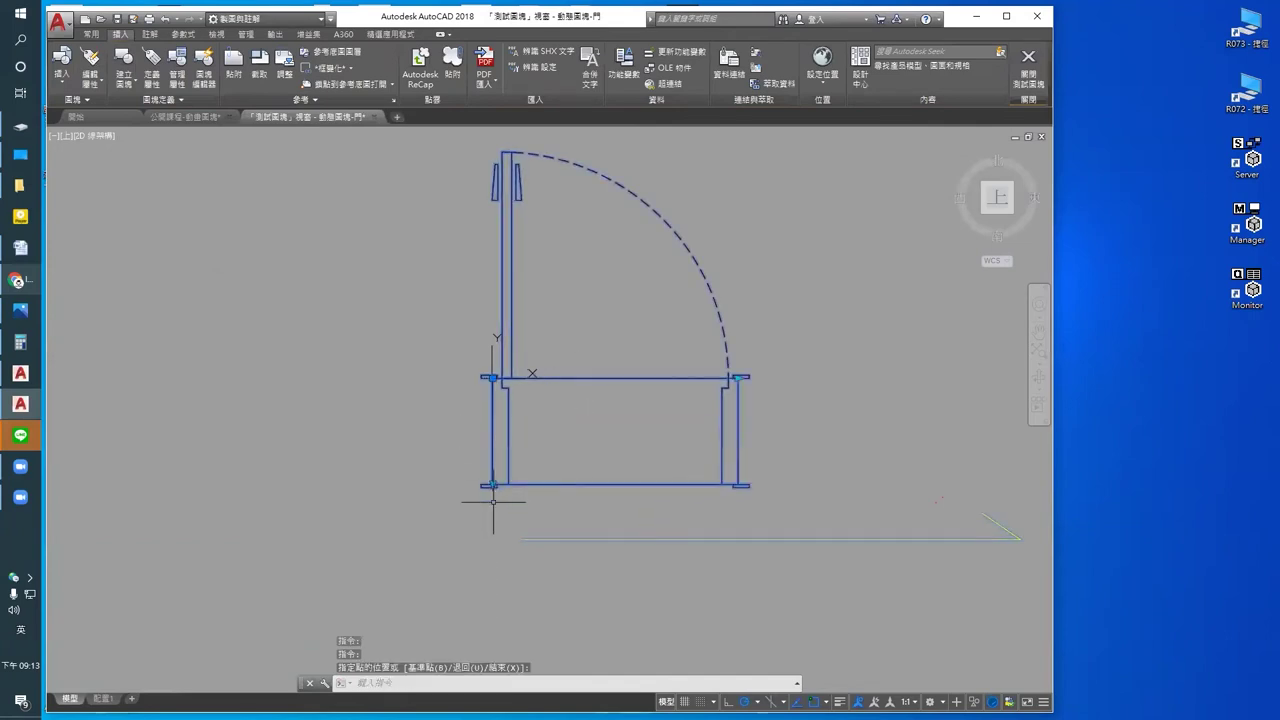
left_click(492, 484)
left_click(492, 484)
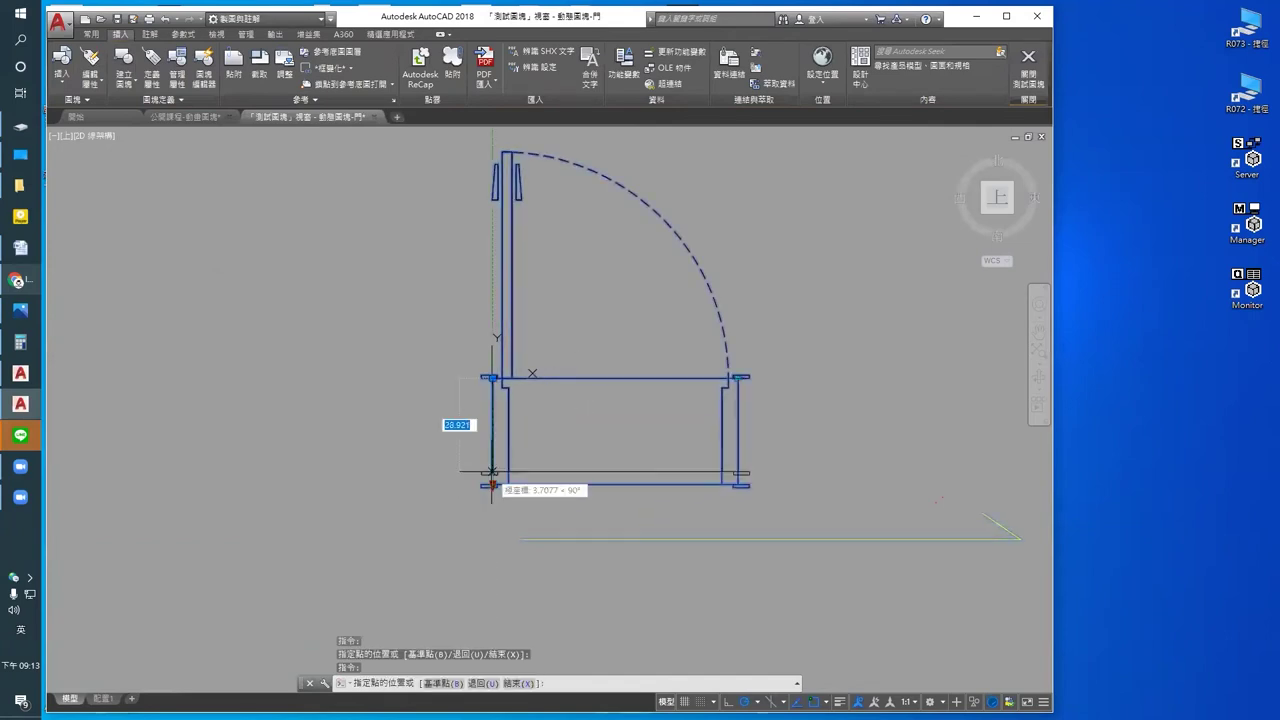
left_click(492, 413)
left_click(492, 413)
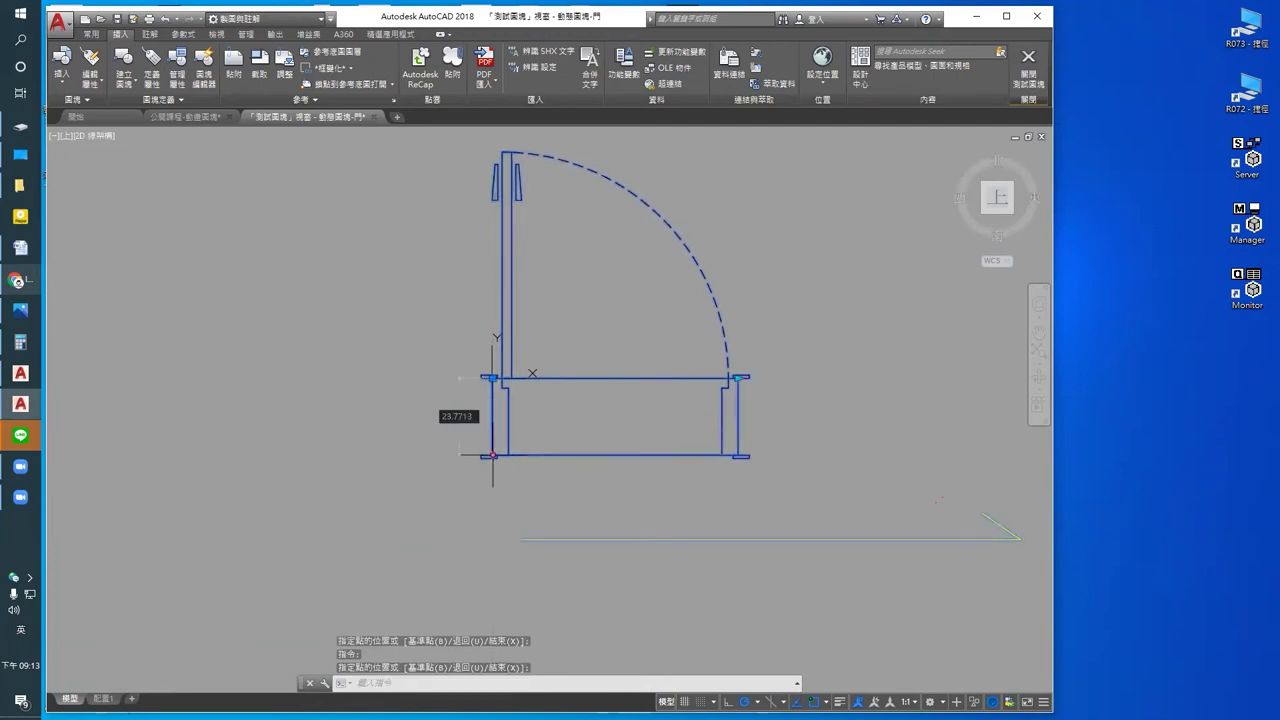
Step: Close the block test and the Block Editor, saving the changes to the door block
left_click(1027, 66)
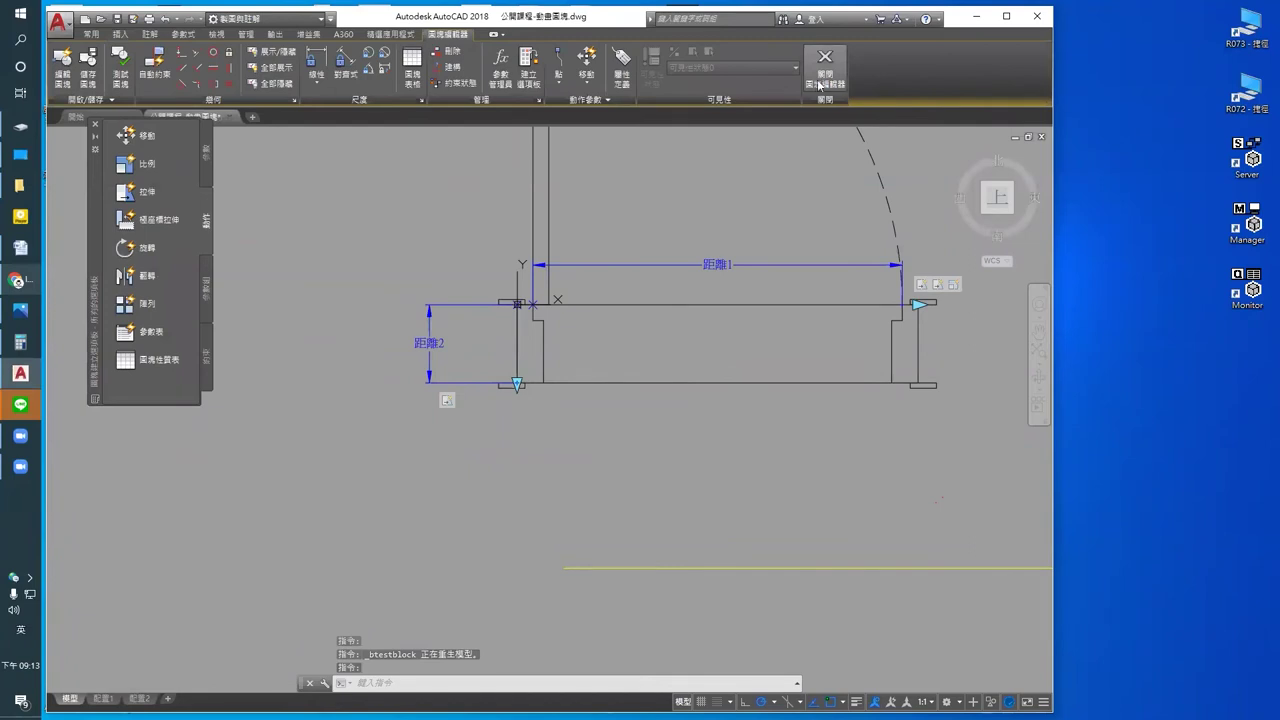
left_click(819, 85)
left_click(620, 330)
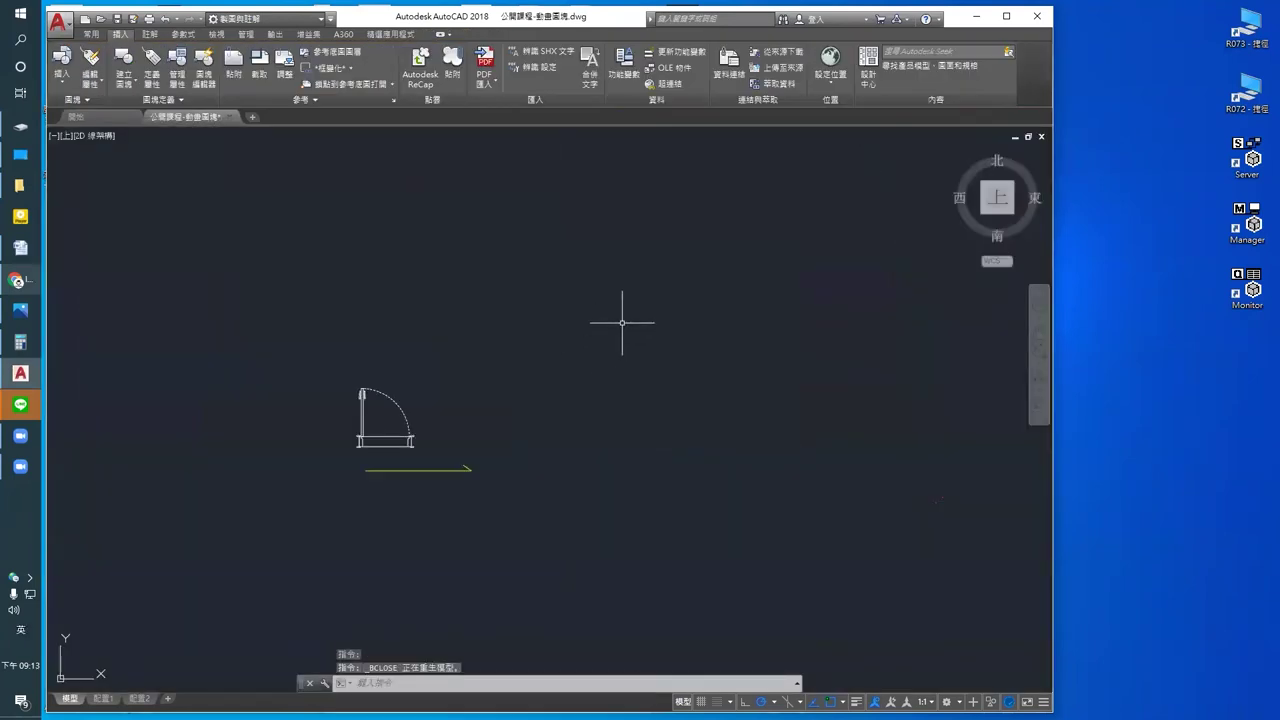
Step: Stretch the frame depth of the 門距:80 door in the 牆厚:10 row to the wall's lower corner
scroll(460, 523, "up", 5)
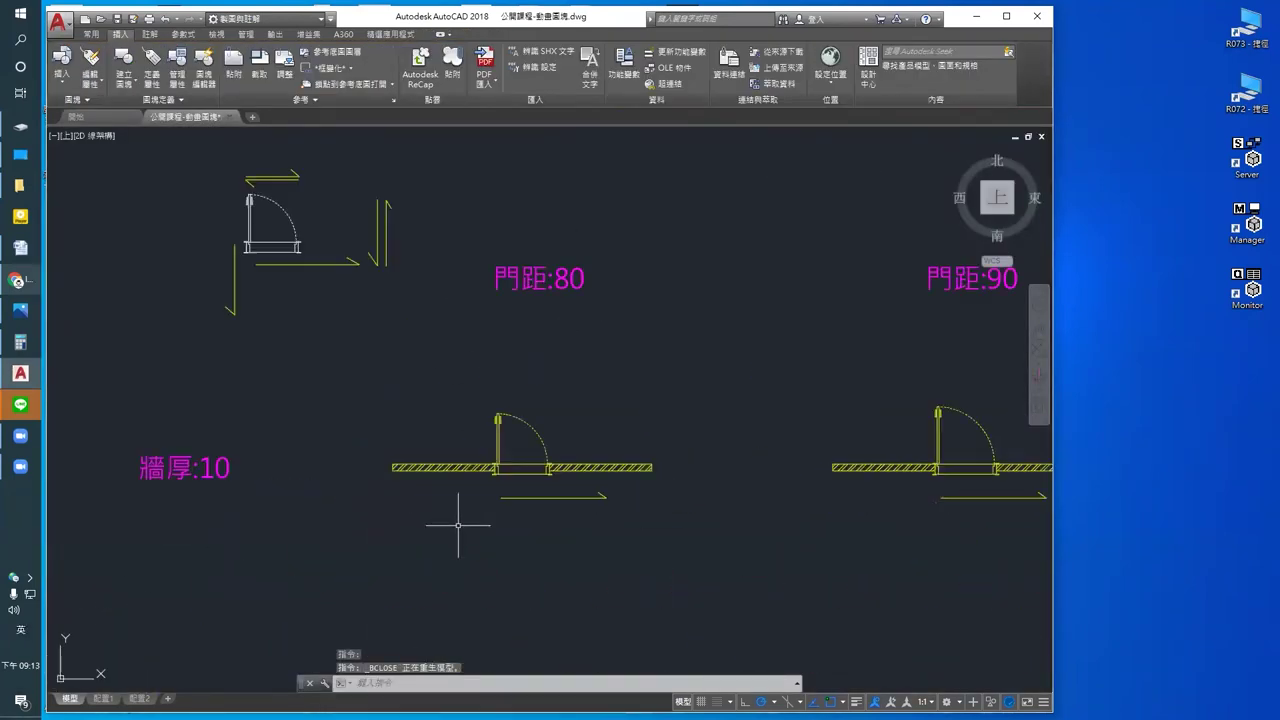
left_click(577, 425)
scroll(521, 429, "up", 6)
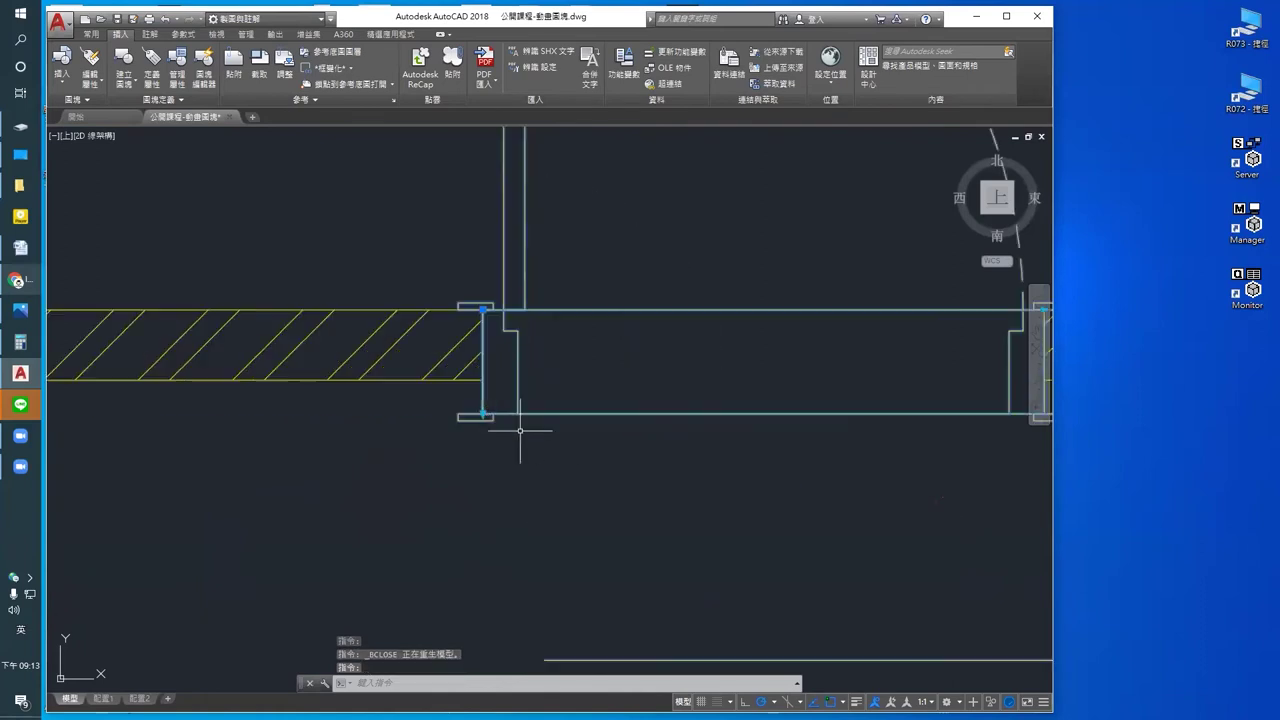
left_click(482, 411)
left_click(482, 391)
scroll(466, 420, "down", 6)
key("Escape")
Step: Stretch the frame depth of the 門距:90 door in the 牆厚:10 row to the wall's lower corner
scroll(500, 457, "down", 4)
scroll(909, 443, "up", 6)
left_click(856, 356)
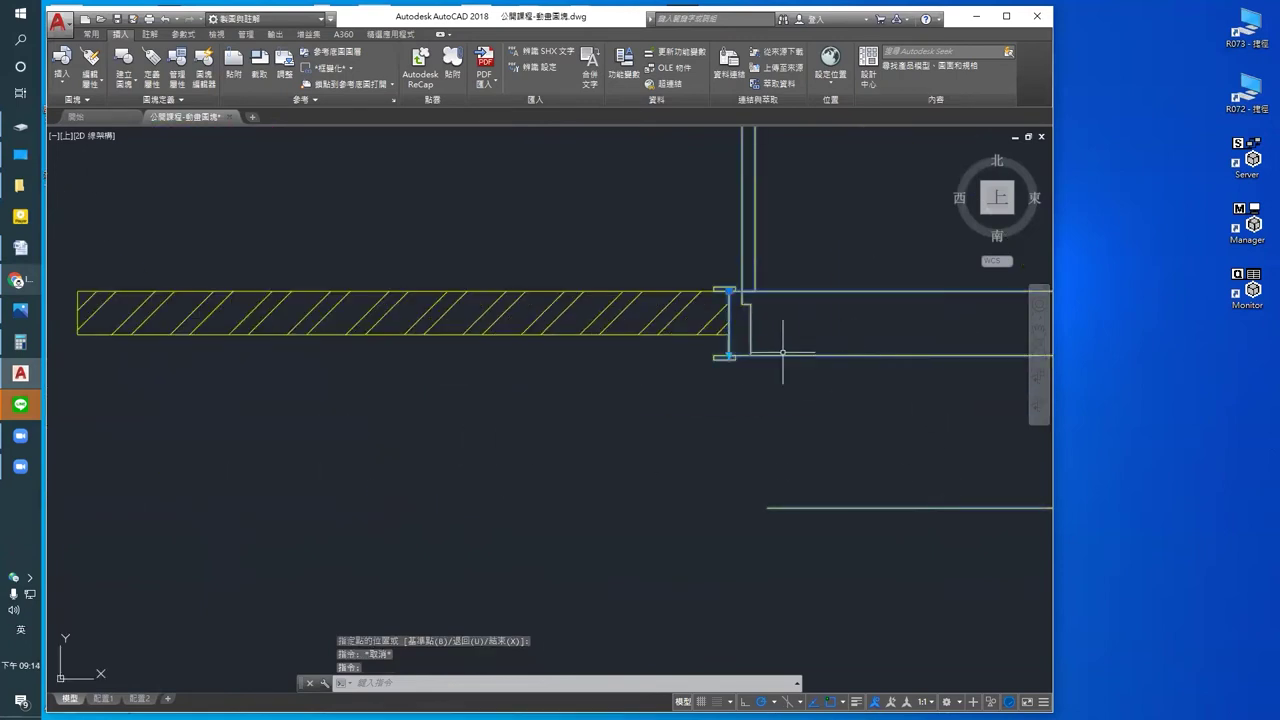
left_click(729, 356)
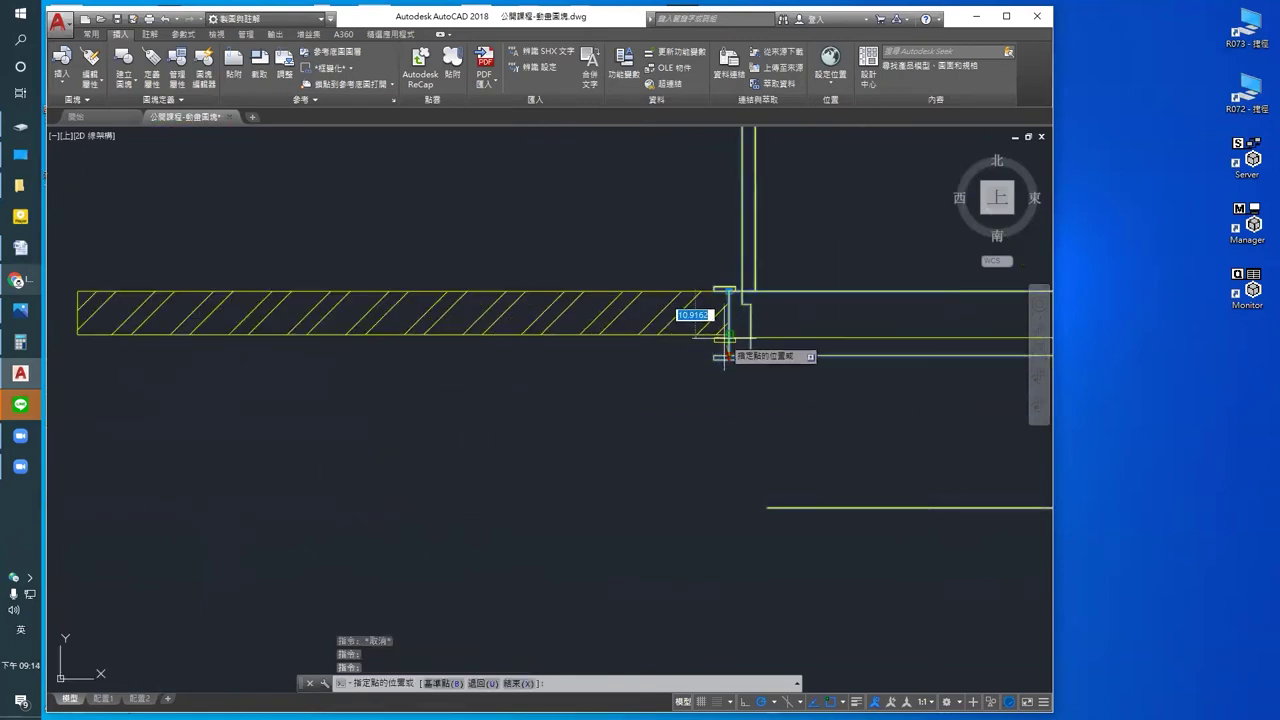
scroll(725, 352, "down", 5)
Step: Fit the frame depths of the remaining doors in the 牆厚:10 row to the lower edge of their walls
middle_click_drag(854, 400, 486, 329)
scroll(762, 363, "up", 4)
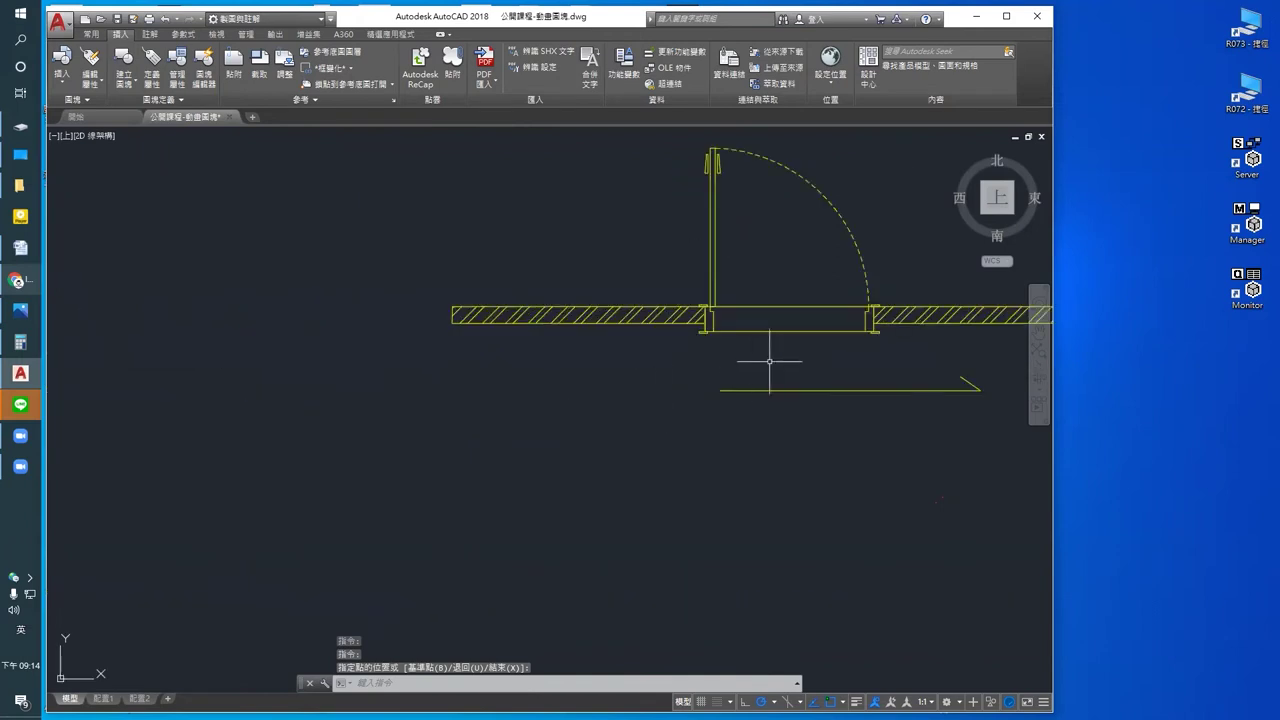
left_click(790, 322)
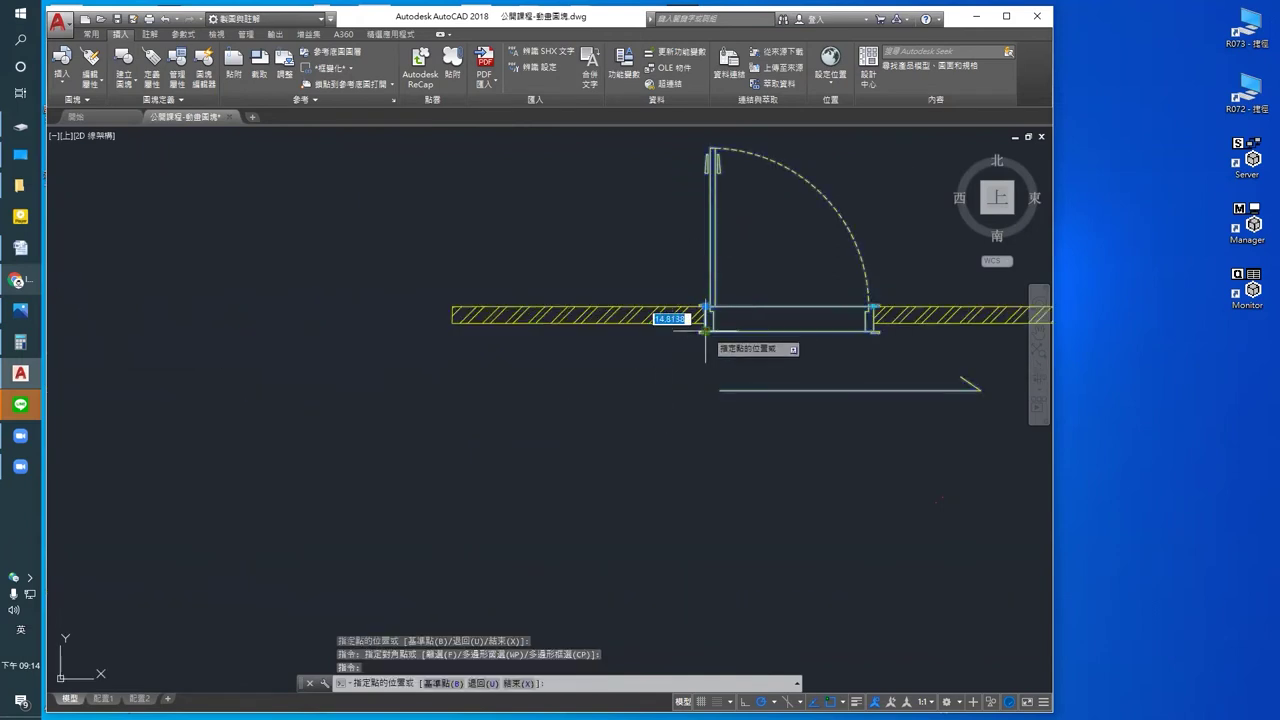
left_click(706, 322)
scroll(860, 366, "down", 4)
scroll(720, 391, "up", 4)
key("Escape")
left_click(798, 366)
left_click(744, 364)
key("Escape")
key("Escape")
Step: Insert the 動態圖塊-門 block into the 牆厚:15, 門距:80 opening at the upper inner corner of the left wall
scroll(766, 420, "down", 5)
middle_click_drag(289, 461, 305, 468)
scroll(543, 449, "up", 5)
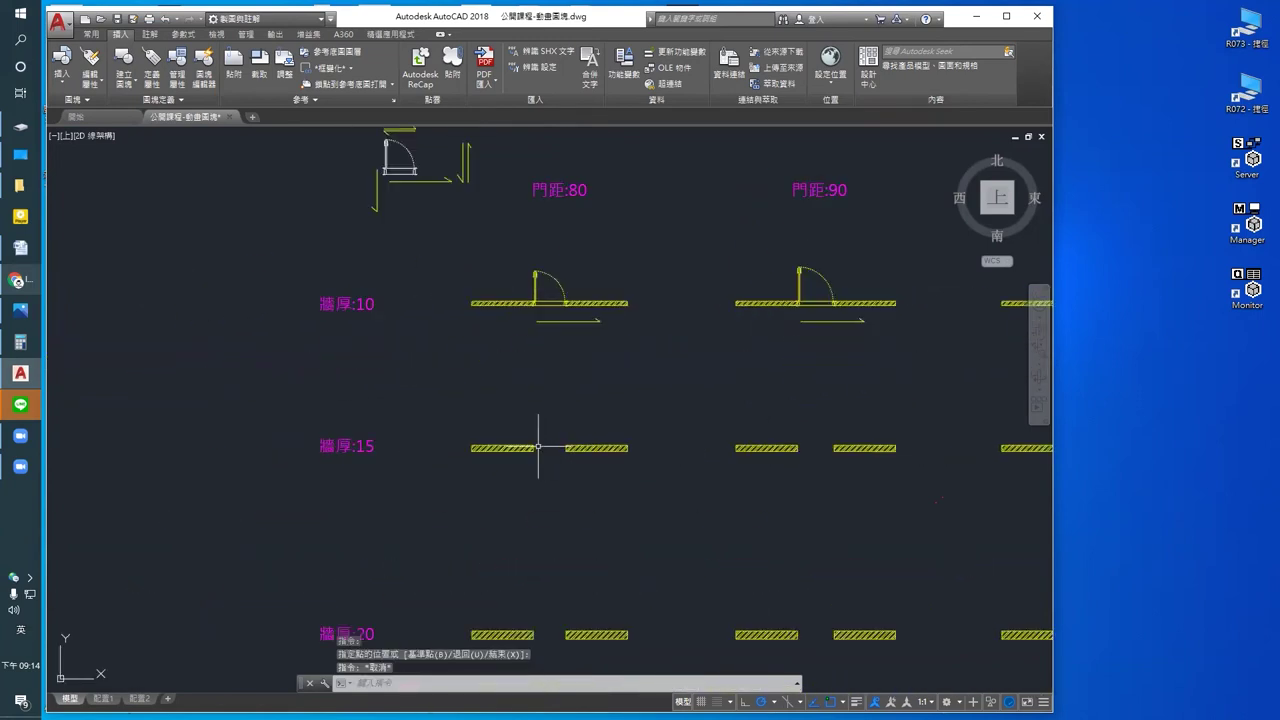
left_click(60, 86)
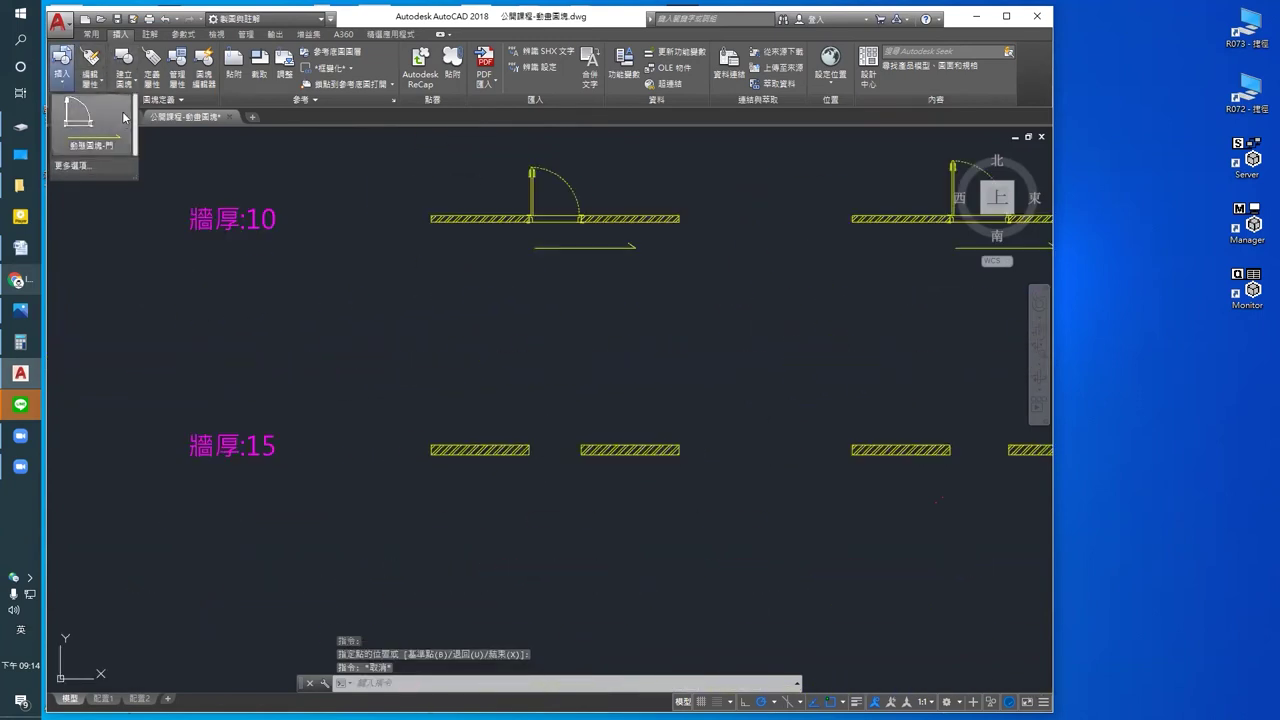
left_click(84, 128)
scroll(560, 500, "up", 10)
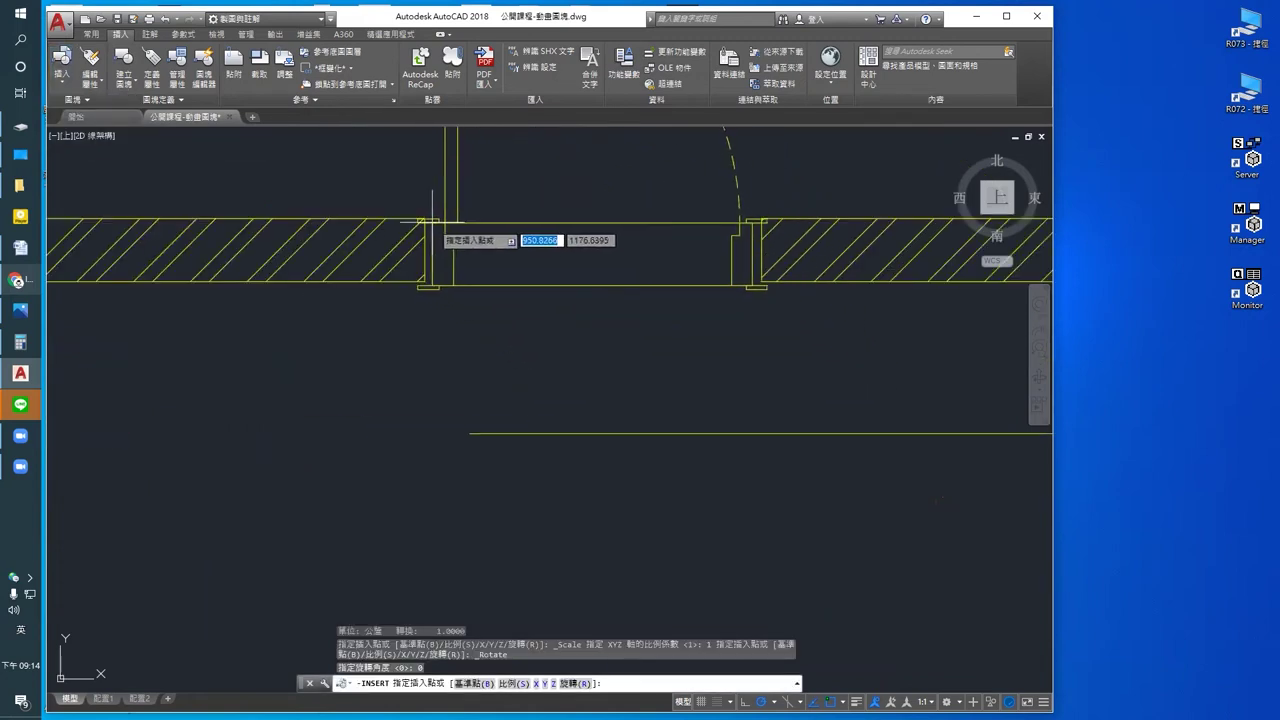
left_click(425, 216)
scroll(457, 331, "down", 6)
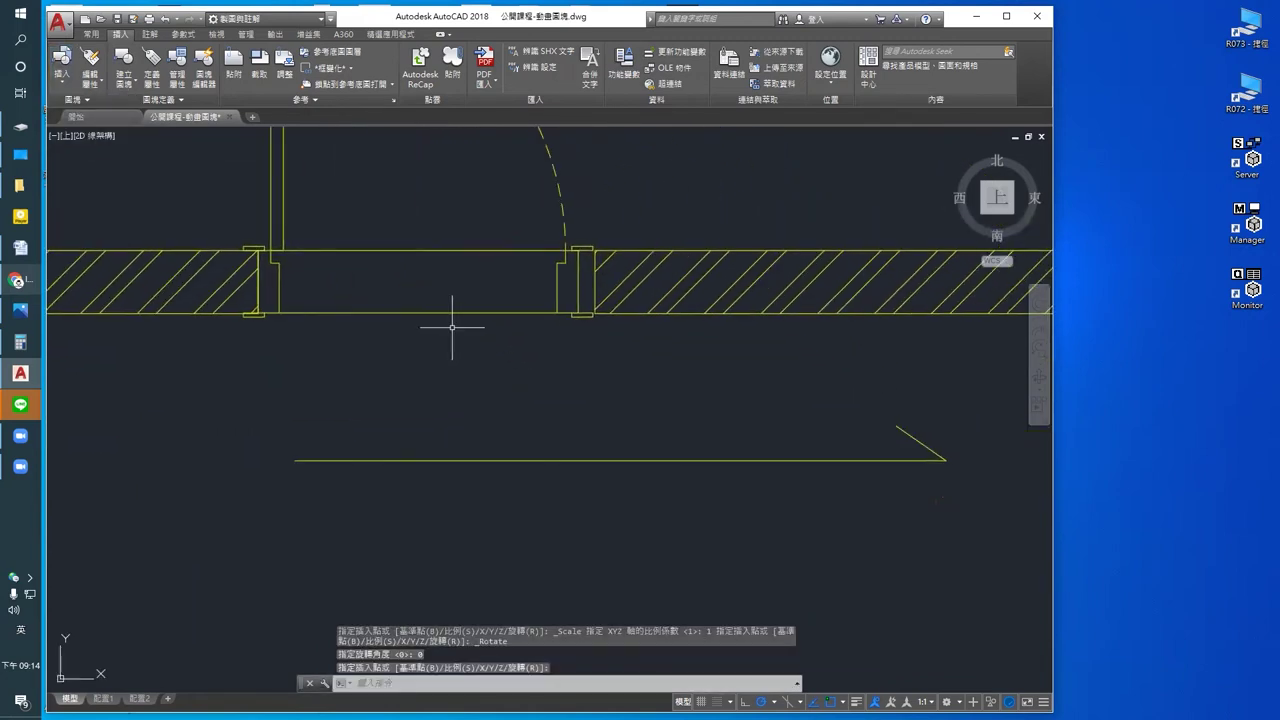
scroll(440, 350, "down", 2)
Step: Insert the 動態圖塊-門 block into the 牆厚:20, 門距:80 opening at the upper inner corner of the left wall
middle_click_drag(343, 581, 400, 503)
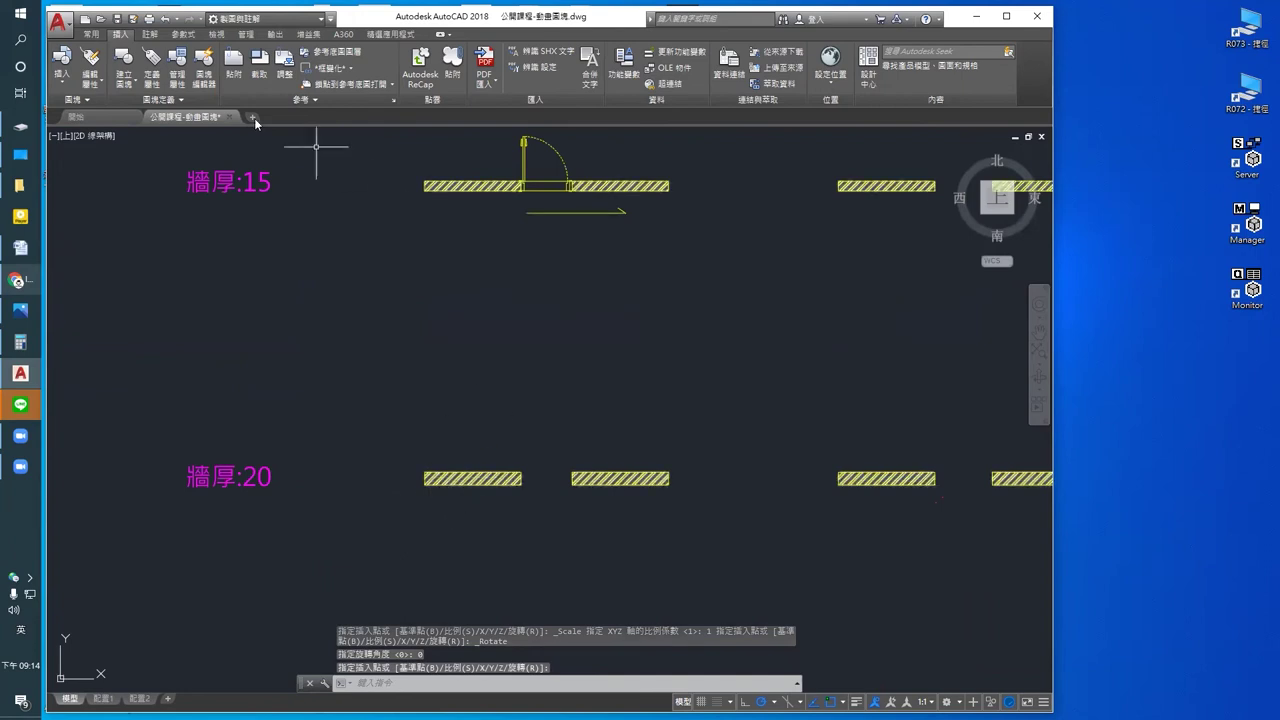
left_click(62, 72)
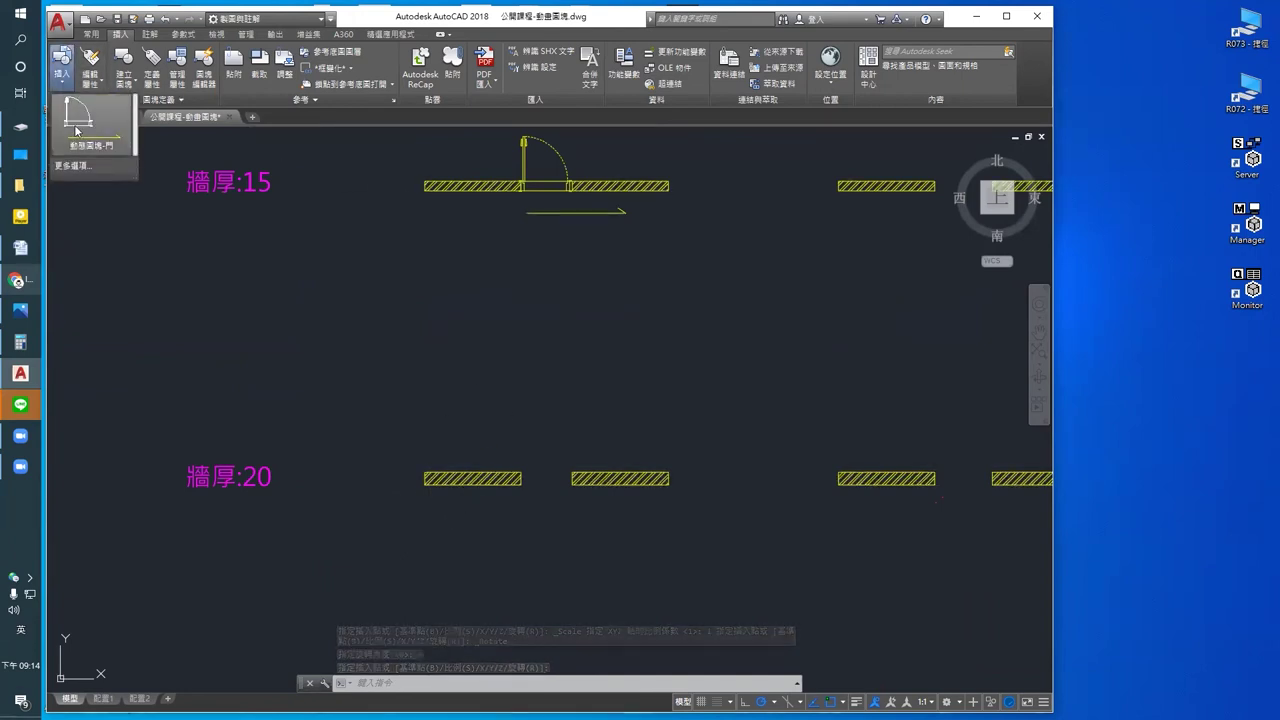
left_click(85, 125)
scroll(545, 525, "up", 6)
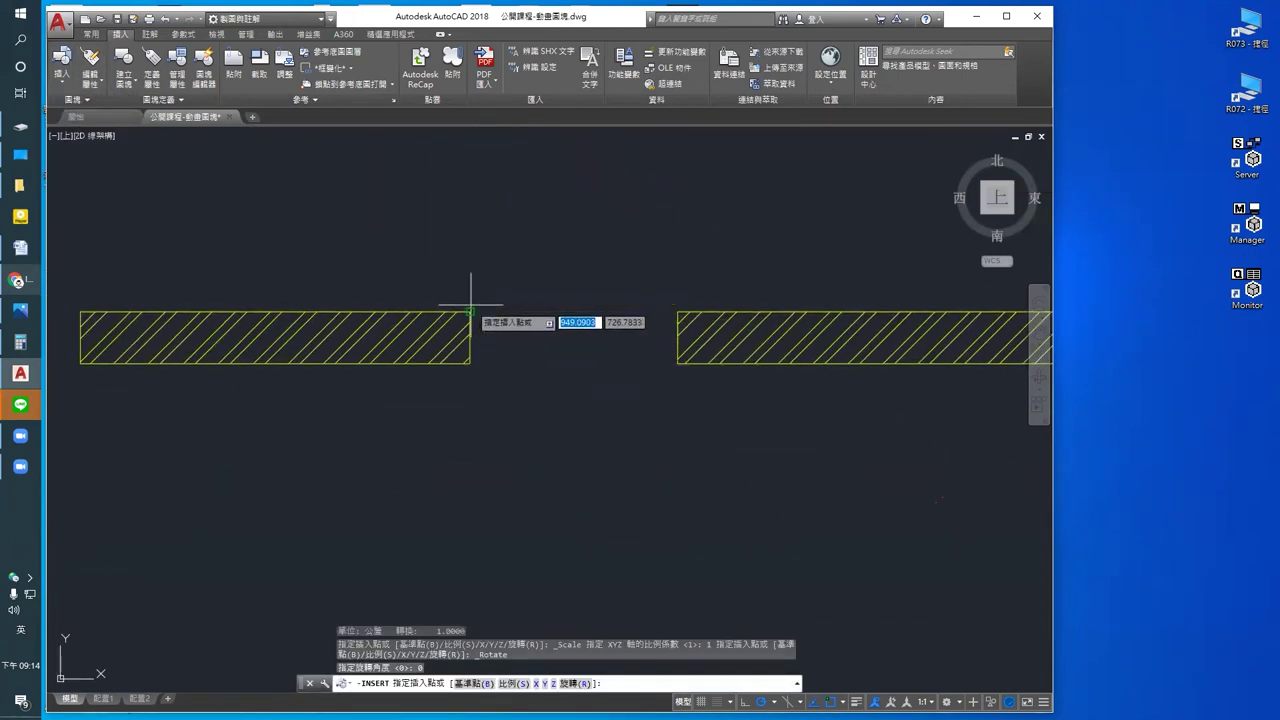
left_click(470, 305)
middle_click_drag(518, 349, 586, 343)
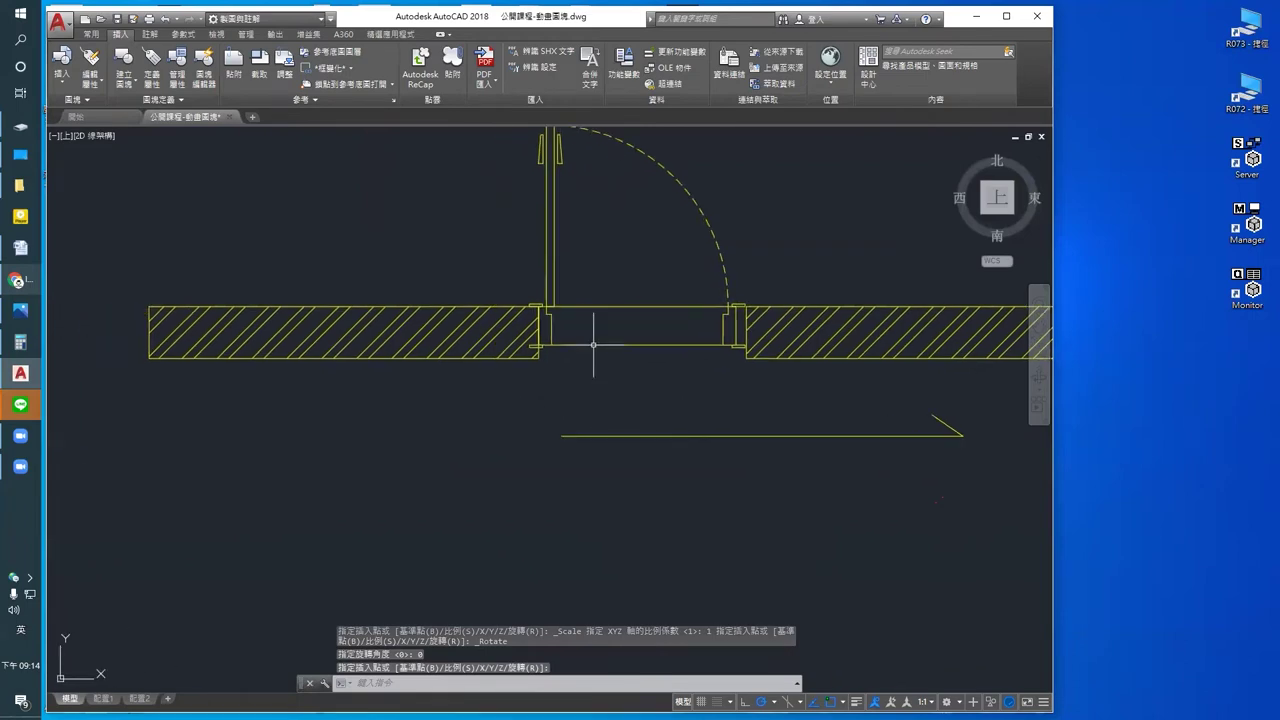
Step: Stretch the 牆厚:20 door's frame depth to the wall's lower corner and its width to the right wall's upper corner
left_click(586, 338)
left_click(562, 342)
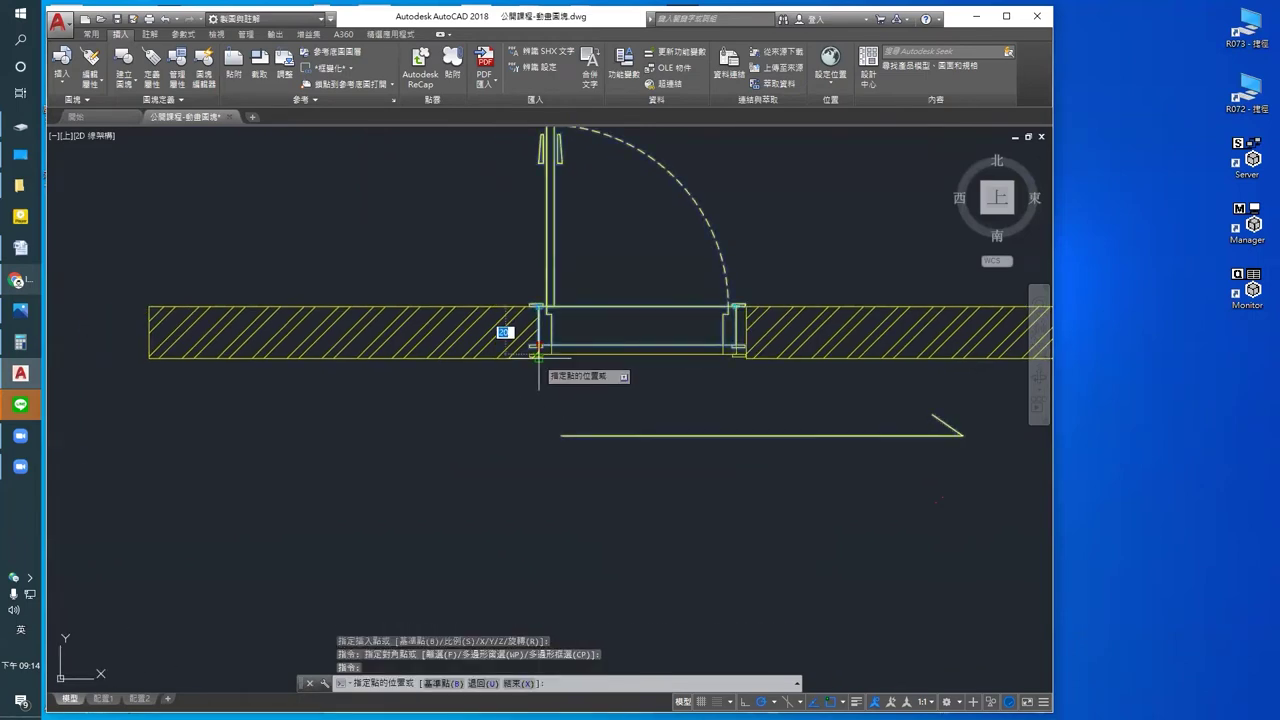
left_click(540, 358)
scroll(765, 340, "up", 2)
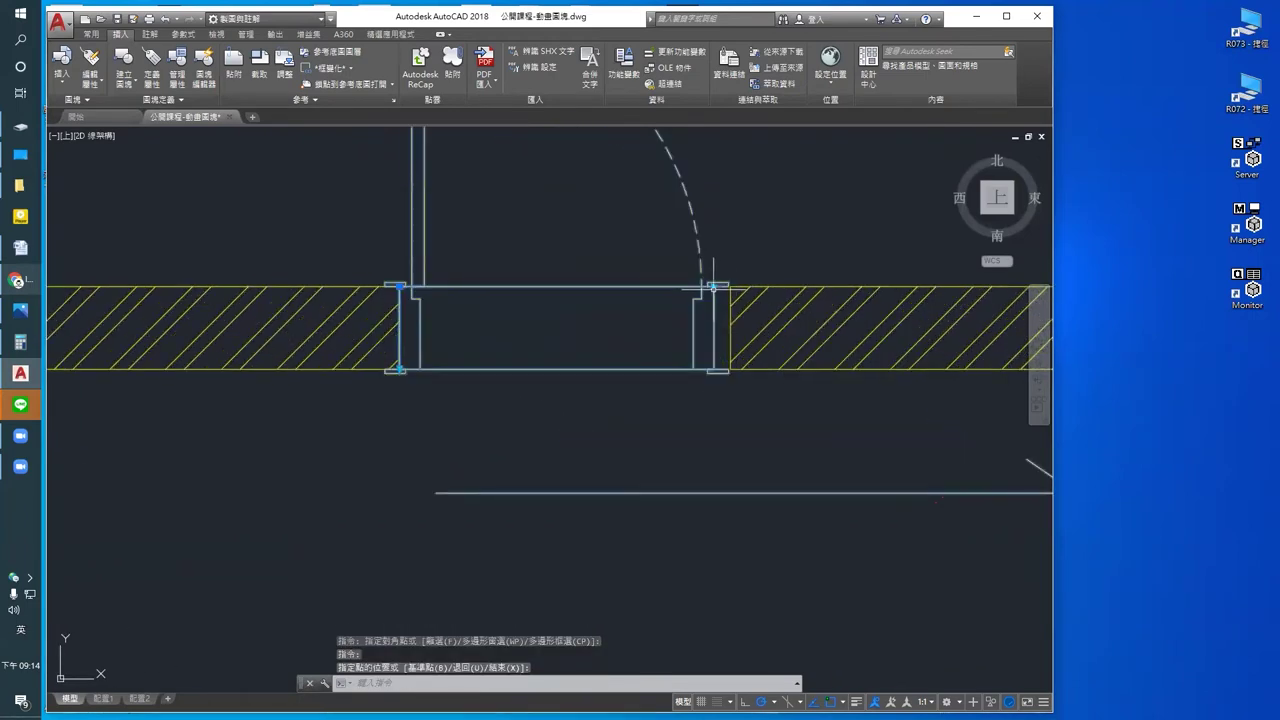
left_click(730, 286)
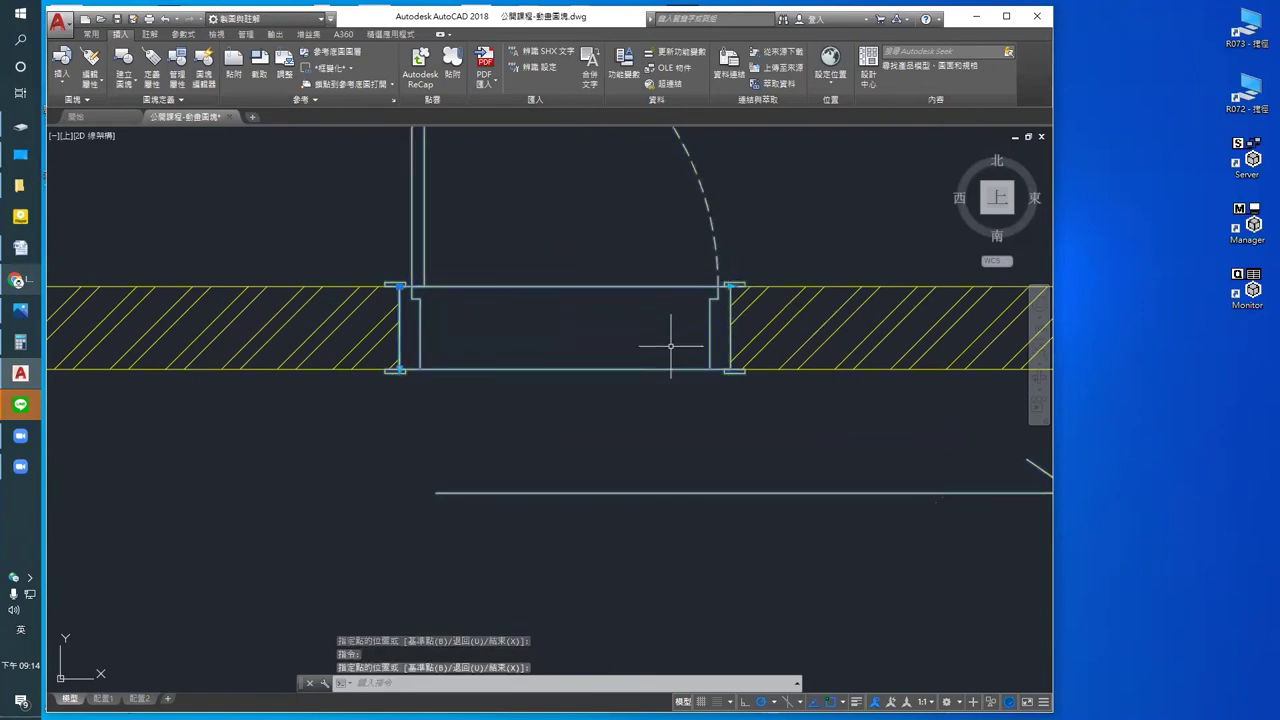
key("Escape")
scroll(610, 368, "down", 5)
middle_click_drag(752, 388, 366, 423)
scroll(366, 423, "down", 2)
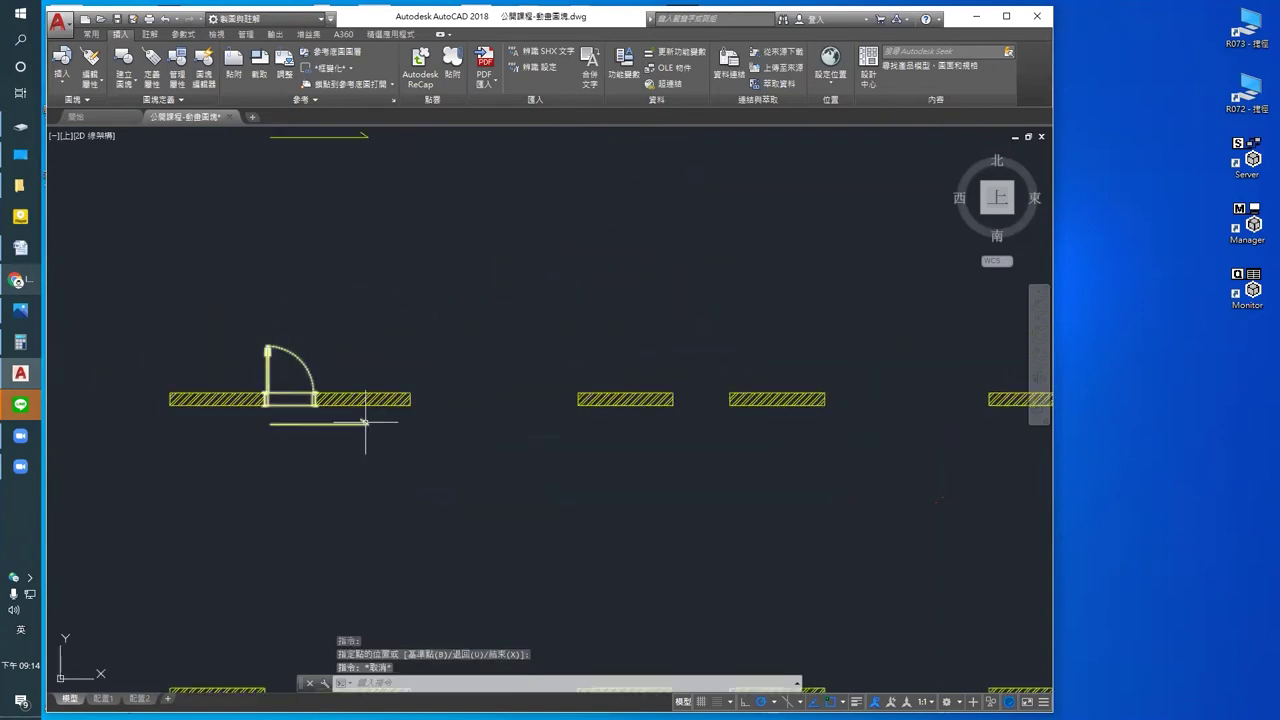
Step: Insert the 動態圖塊-門 block into the 牆厚:20, 門距:90 opening at the upper inner corner of the left wall
left_click(63, 78)
left_click(100, 120)
scroll(700, 400, "up", 3)
left_click(476, 455)
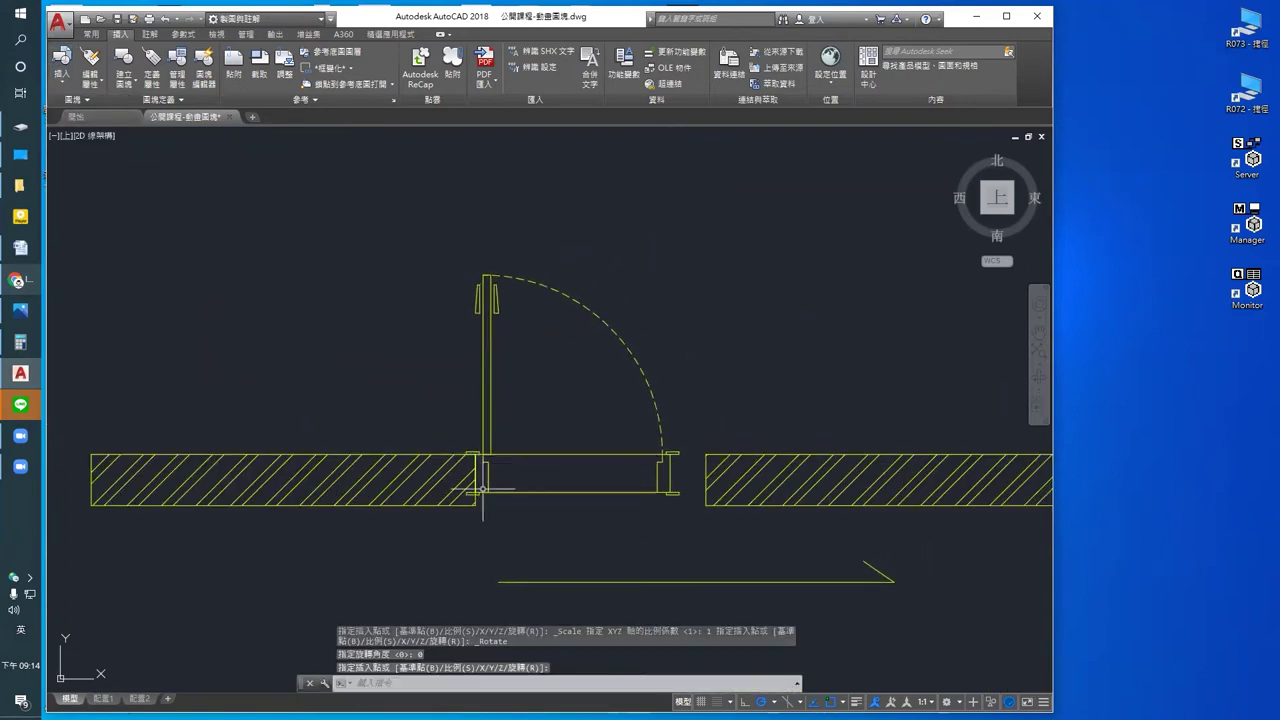
Step: Stretch the 牆厚:20, 門距:90 door's frame depth to the wall's lower corner and its width to the right wall's upper corner
left_click(476, 492)
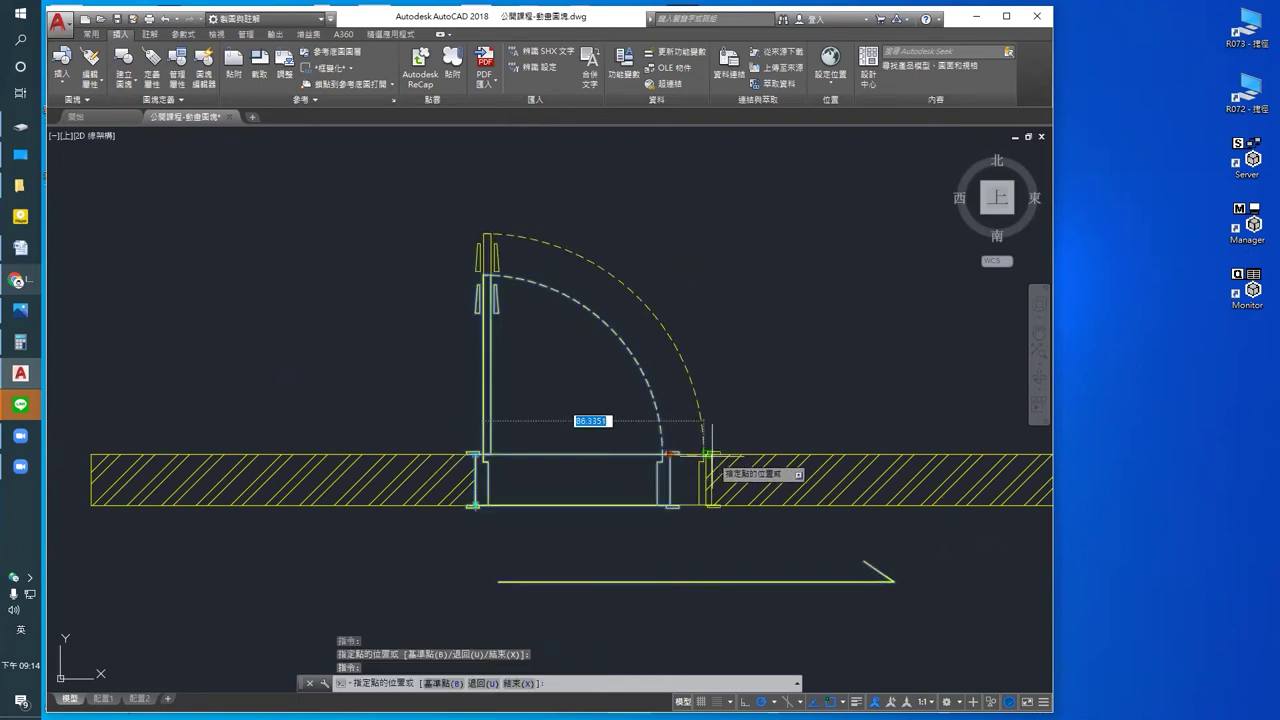
key("Escape")
scroll(720, 470, "down", 5)
middle_click_drag(757, 484, 651, 470)
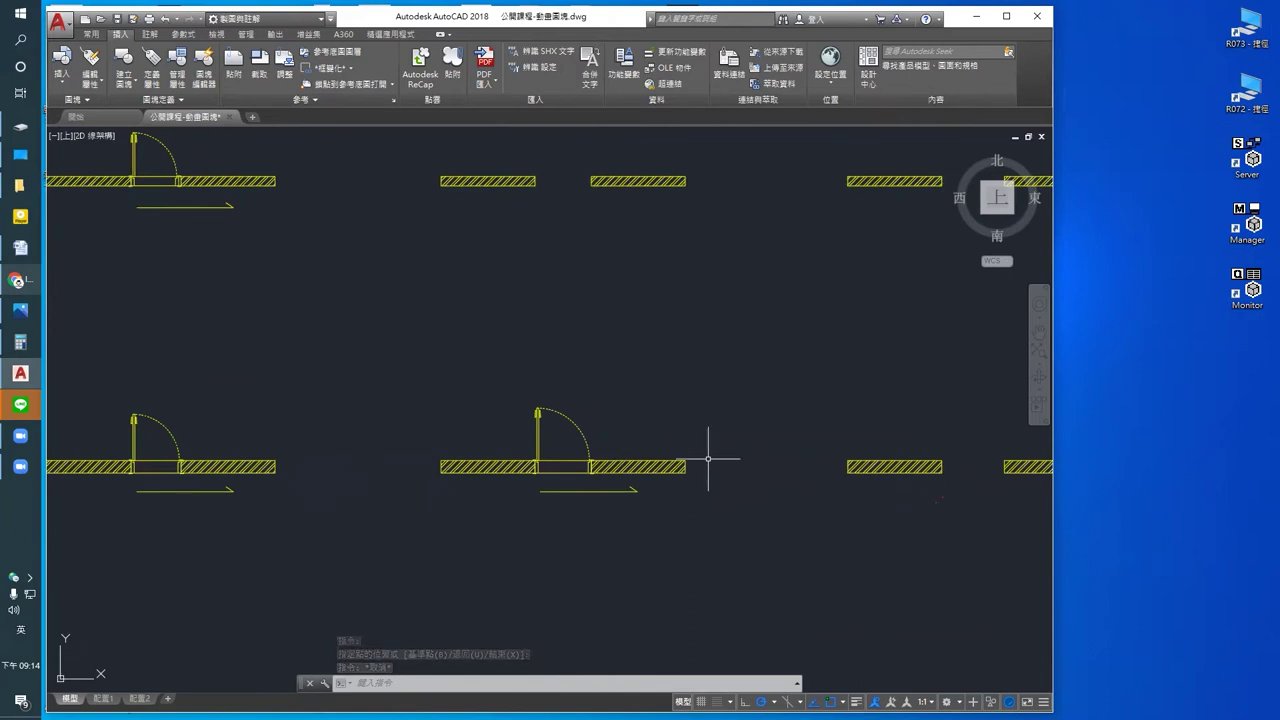
Step: Examine how the inserted doors fit the wall grid, looking closely at the 牆厚:20, 門距:90 door
scroll(702, 458, "down", 4)
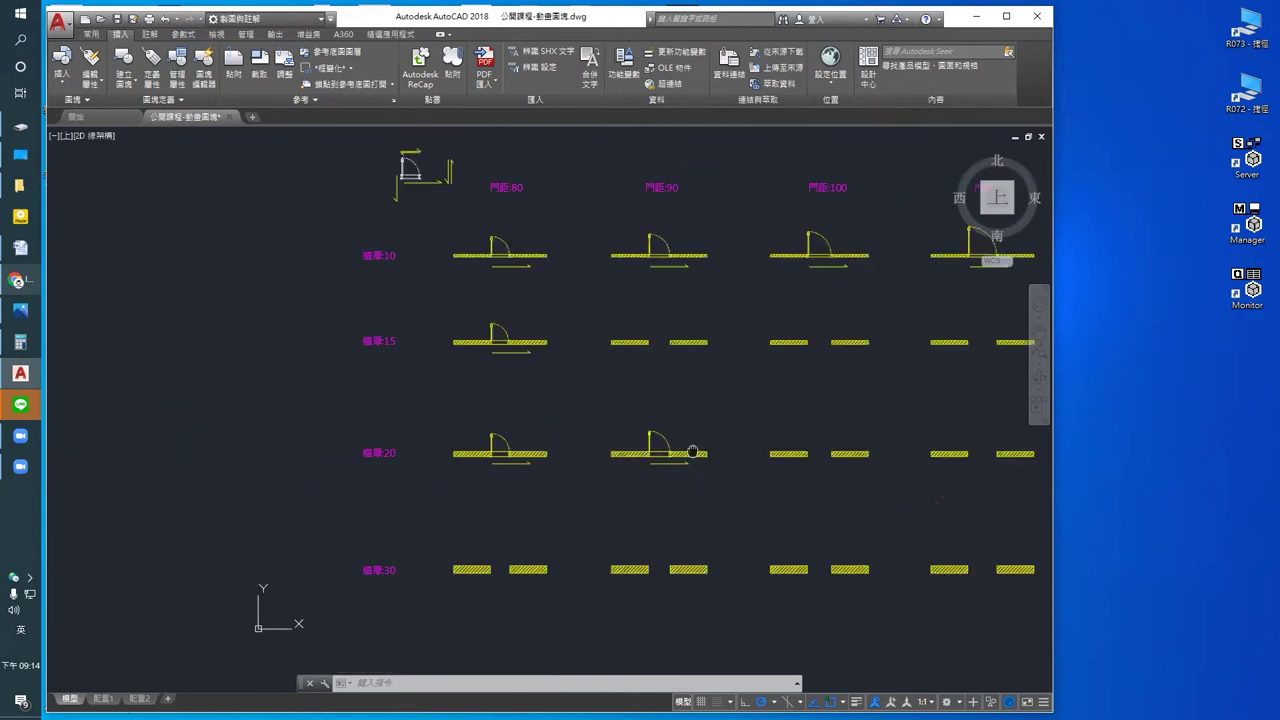
middle_click_drag(693, 452, 641, 450)
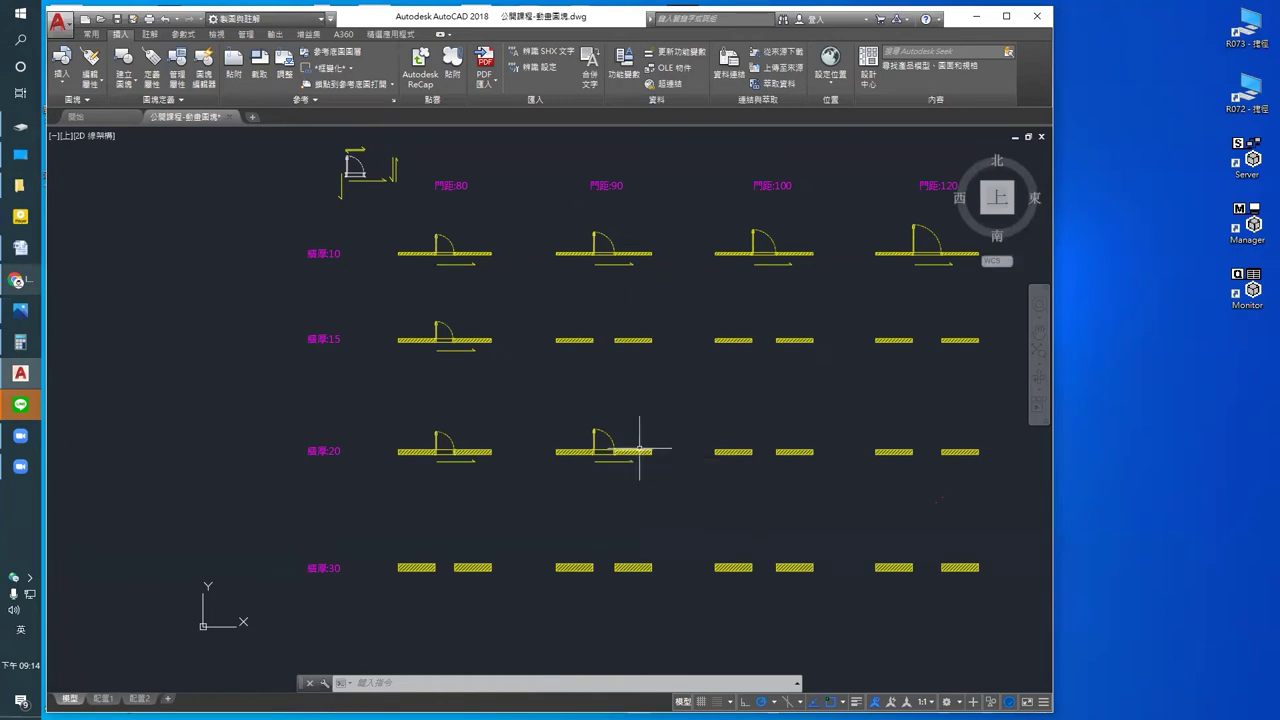
scroll(641, 450, "up", 2)
scroll(619, 468, "up", 4)
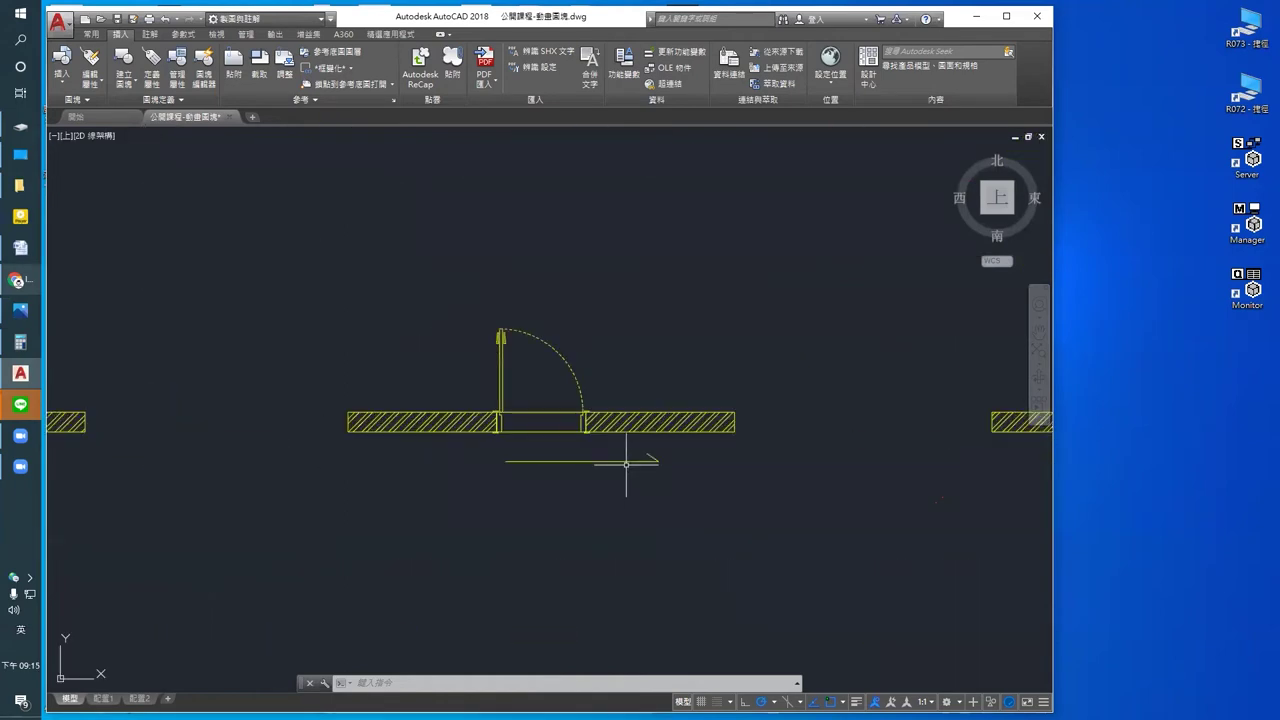
middle_click_drag(586, 457, 672, 478)
scroll(655, 471, "down", 2)
scroll(637, 482, "up", 4)
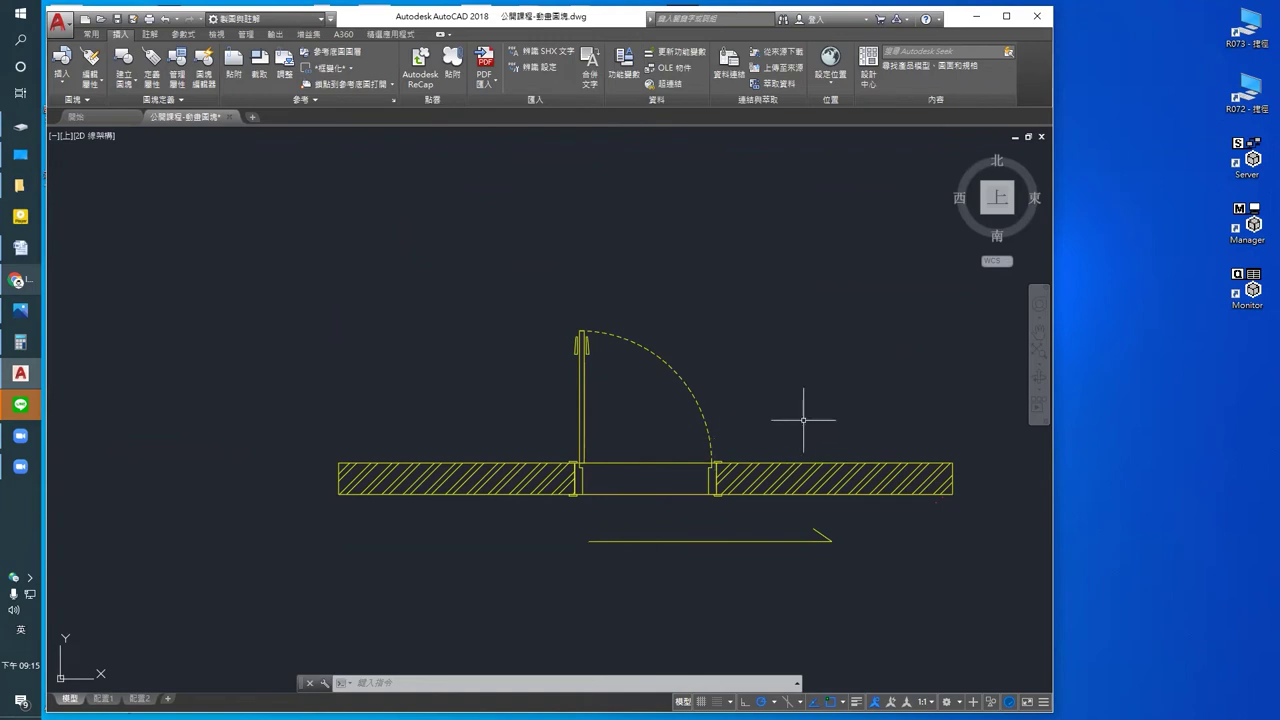
middle_click_drag(560, 411, 640, 448)
middle_click_drag(456, 185, 486, 217)
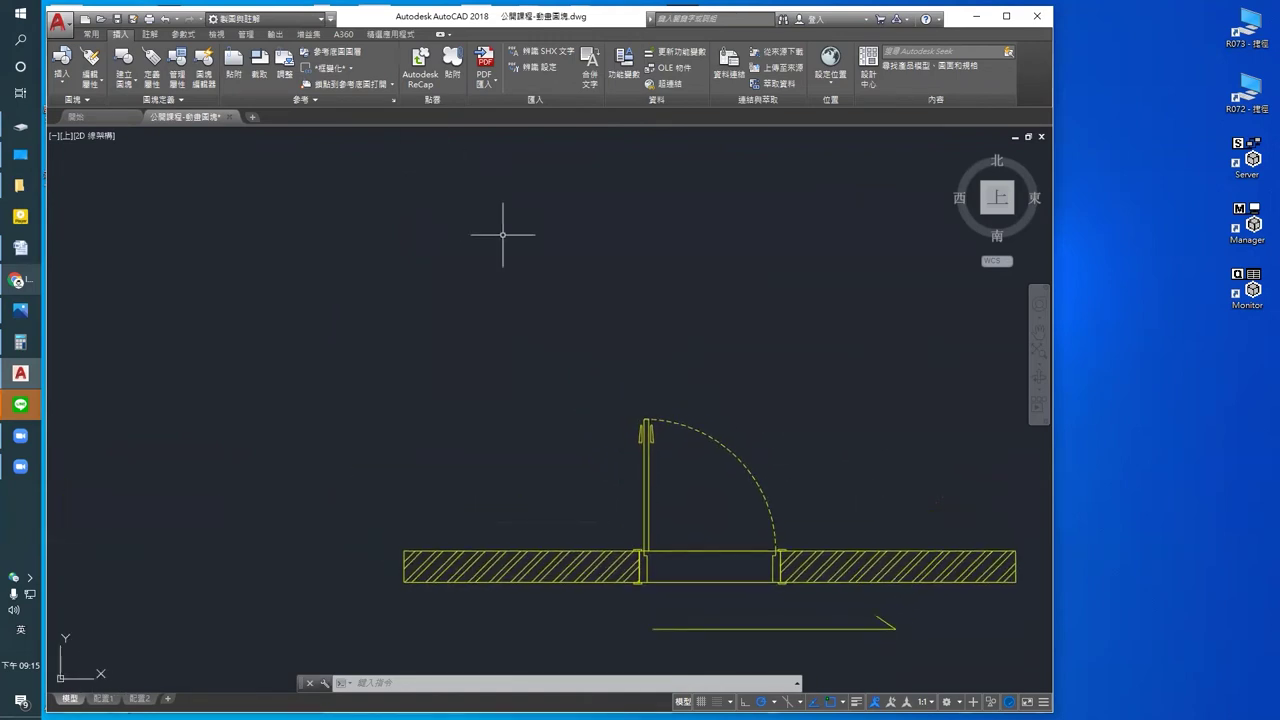
Step: Open the 動態圖塊-門 definition in the block editor to review its parameters, and close the editor with the changes saved
scroll(609, 197, "down", 8)
middle_click_drag(609, 197, 596, 435)
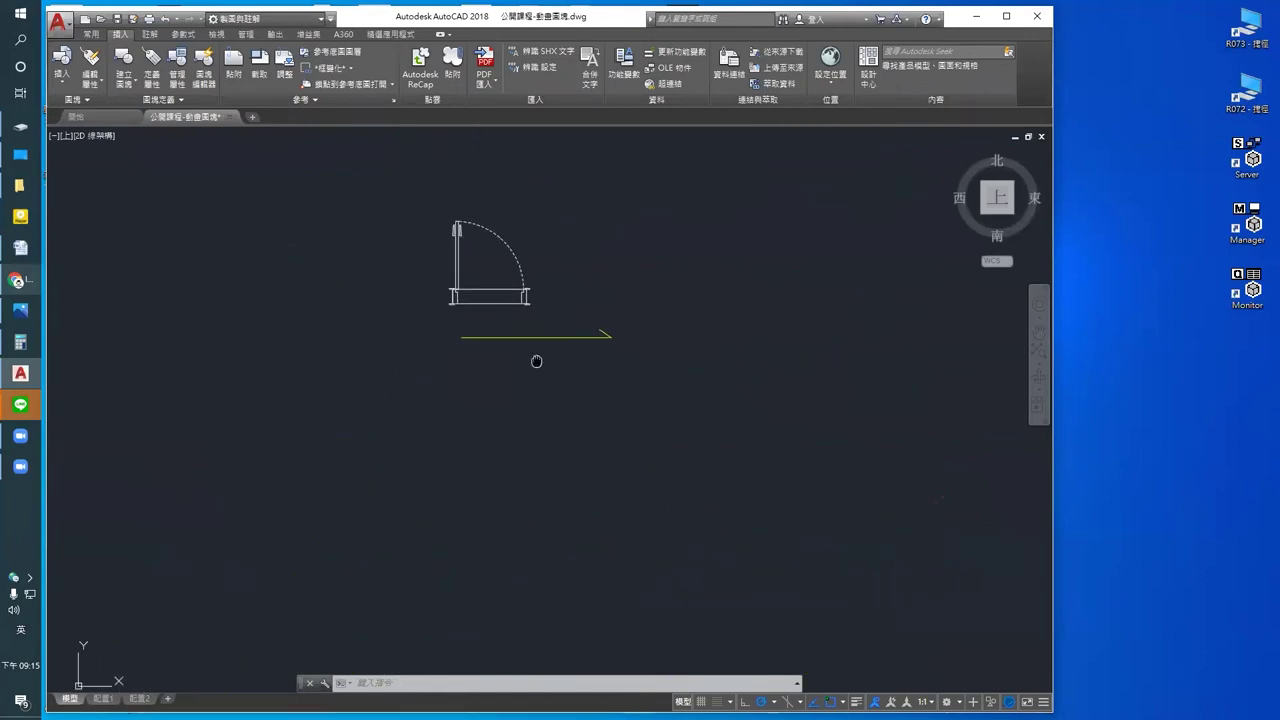
left_click(565, 319)
double_click(565, 319)
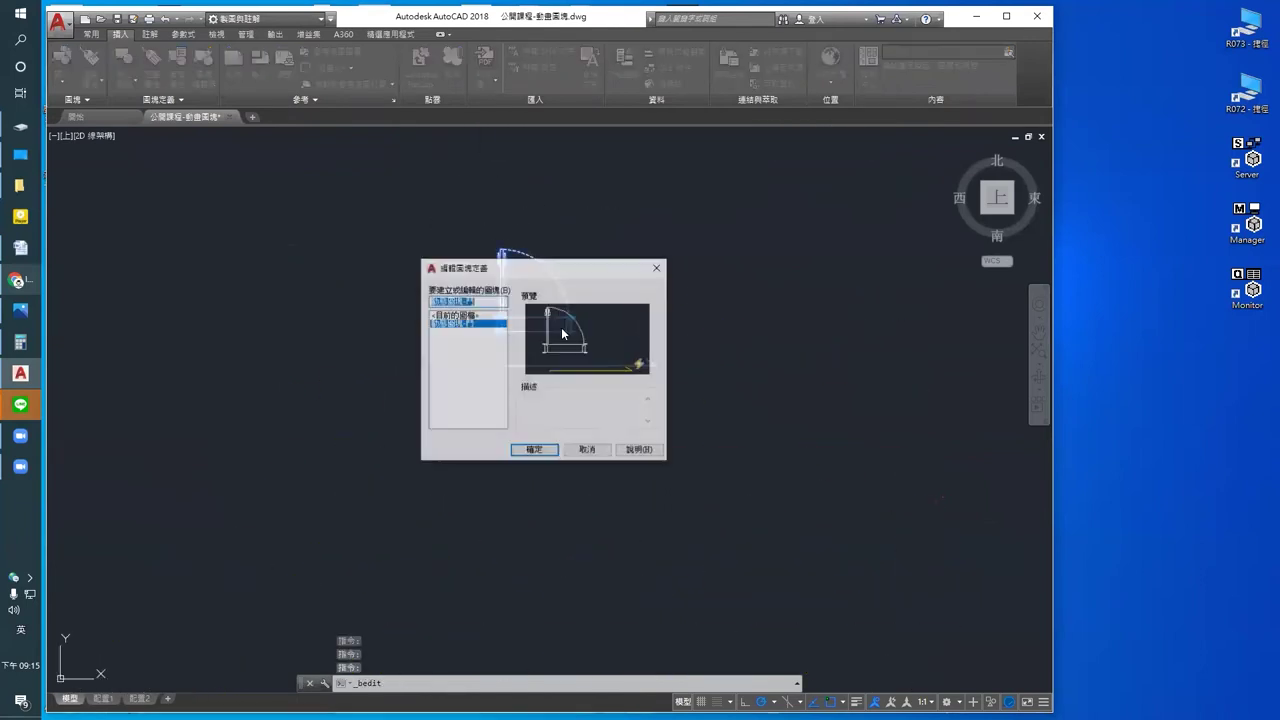
left_click(534, 451)
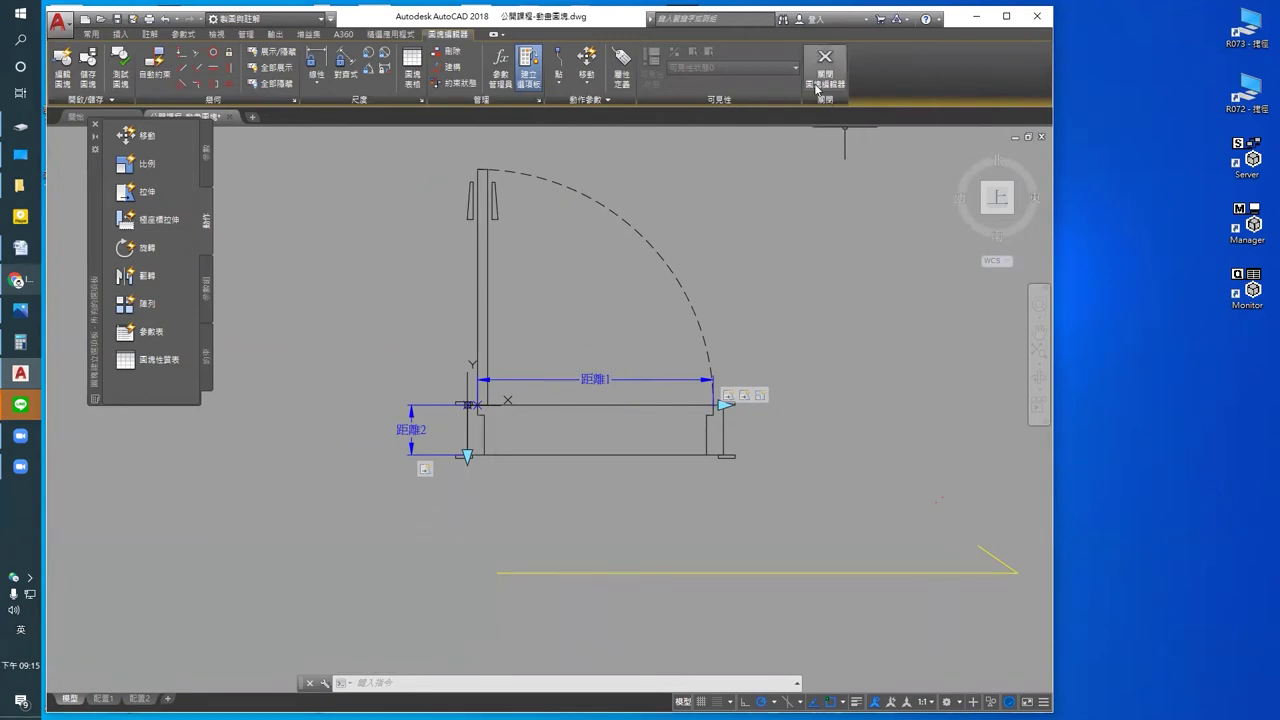
middle_click_drag(598, 290, 590, 326)
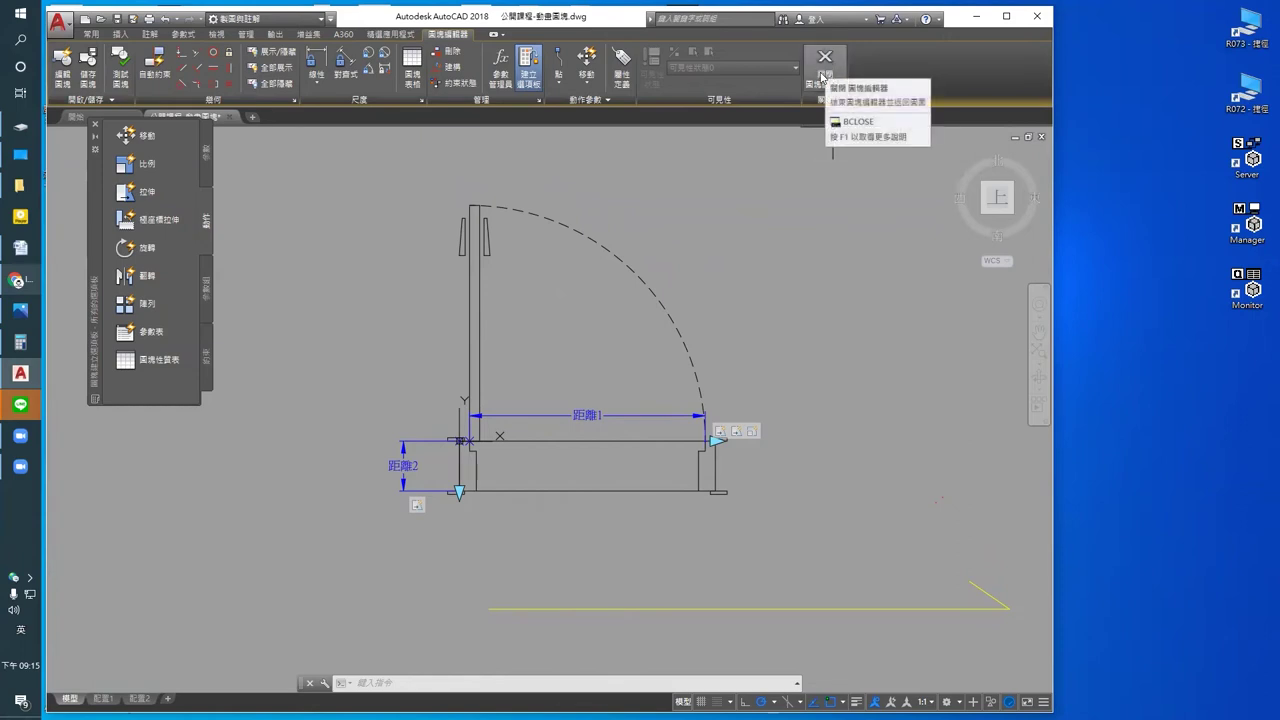
left_click(823, 77)
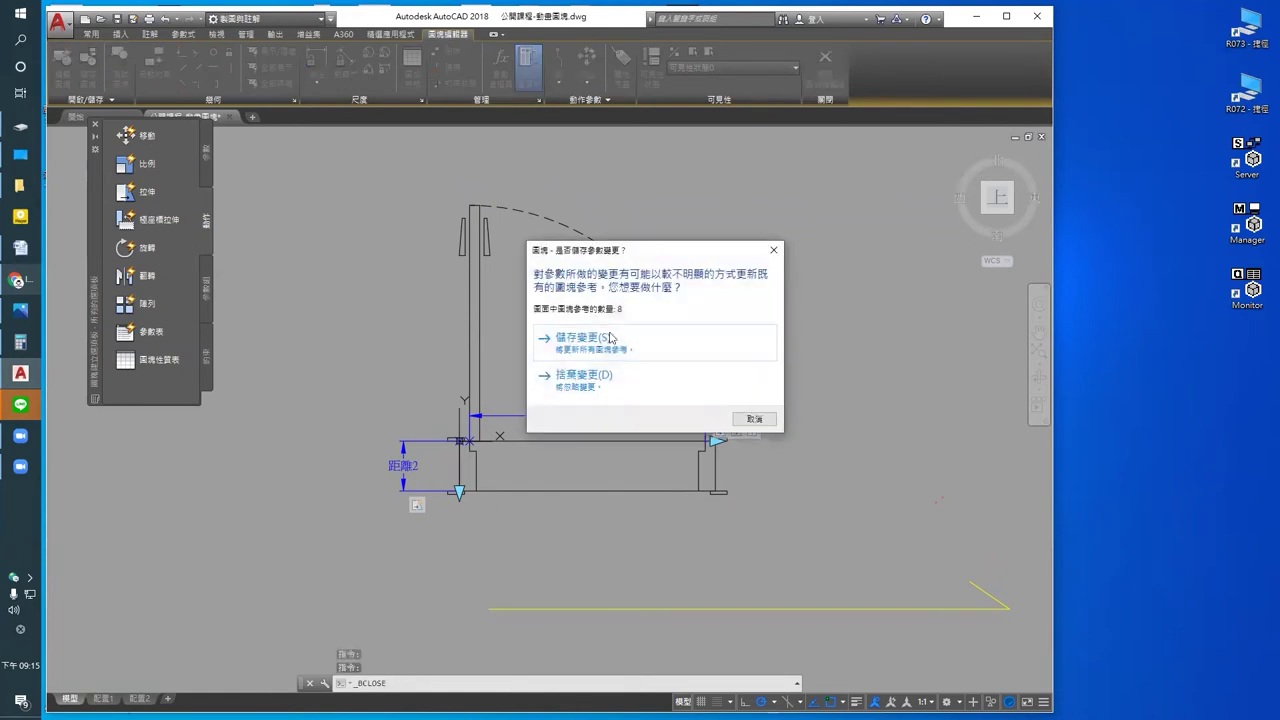
left_click(612, 345)
Step: Mirror the 牆厚:10, 門距:80 door about the vertical line through the middle of its opening, deleting the source object
scroll(650, 344, "down", 3)
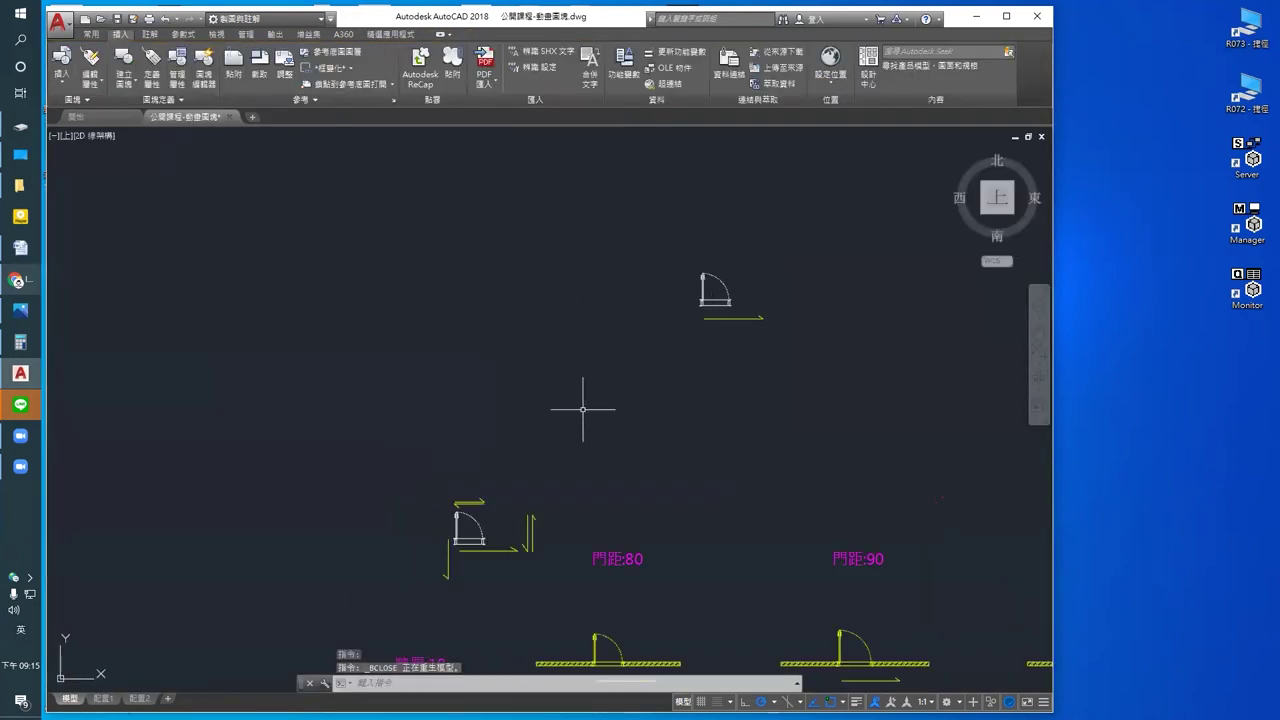
scroll(580, 400, "up", 3)
middle_click_drag(570, 553, 594, 423)
scroll(594, 423, "up", 2)
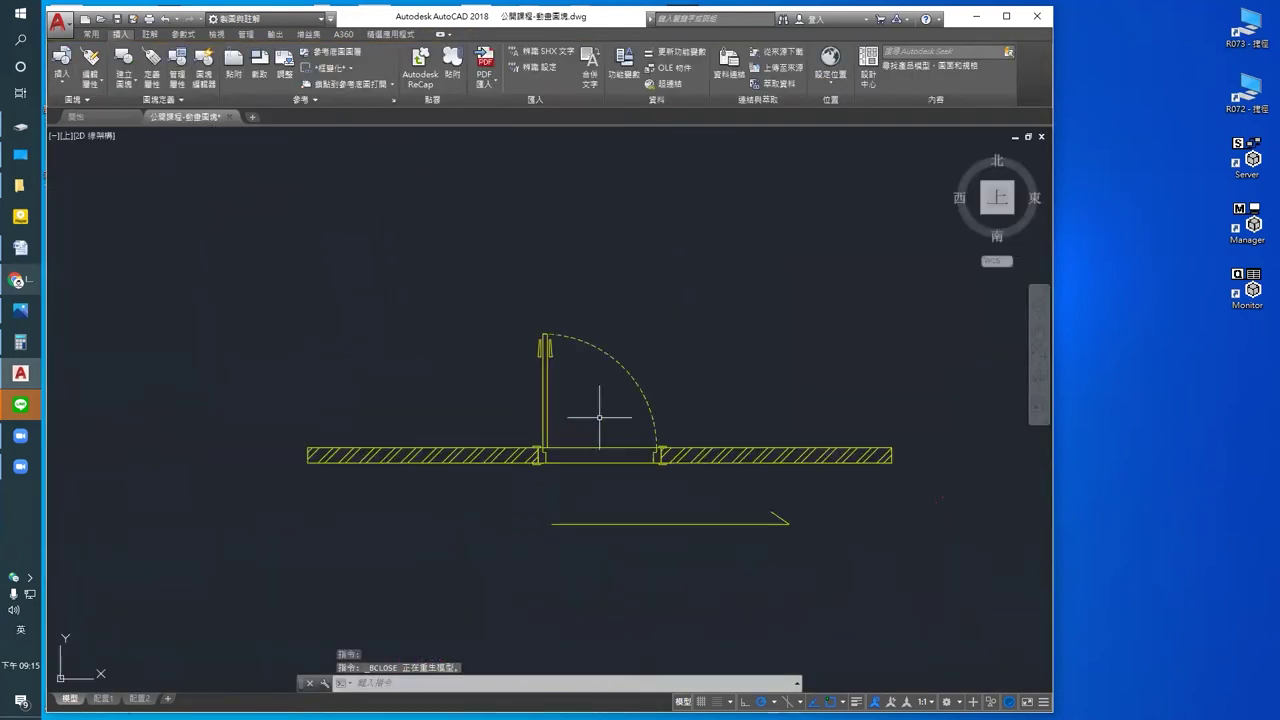
left_click(628, 373)
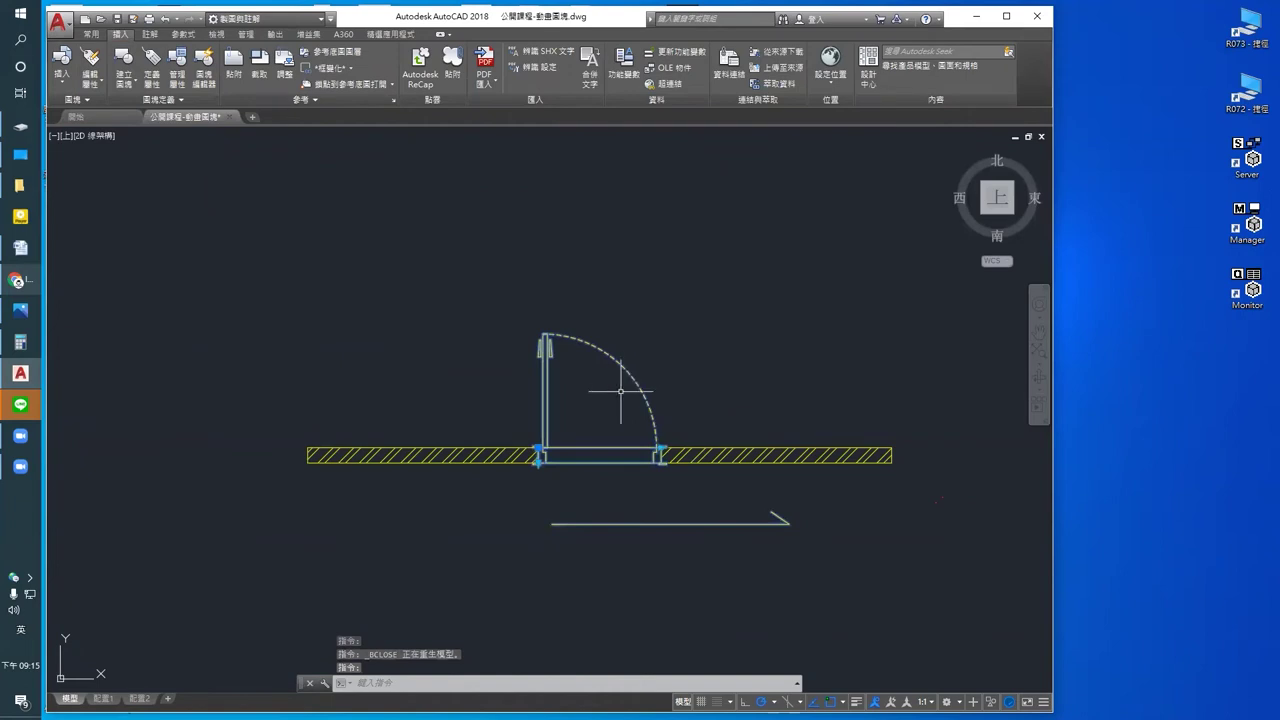
middle_click_drag(620, 391, 634, 371)
left_click(99, 36)
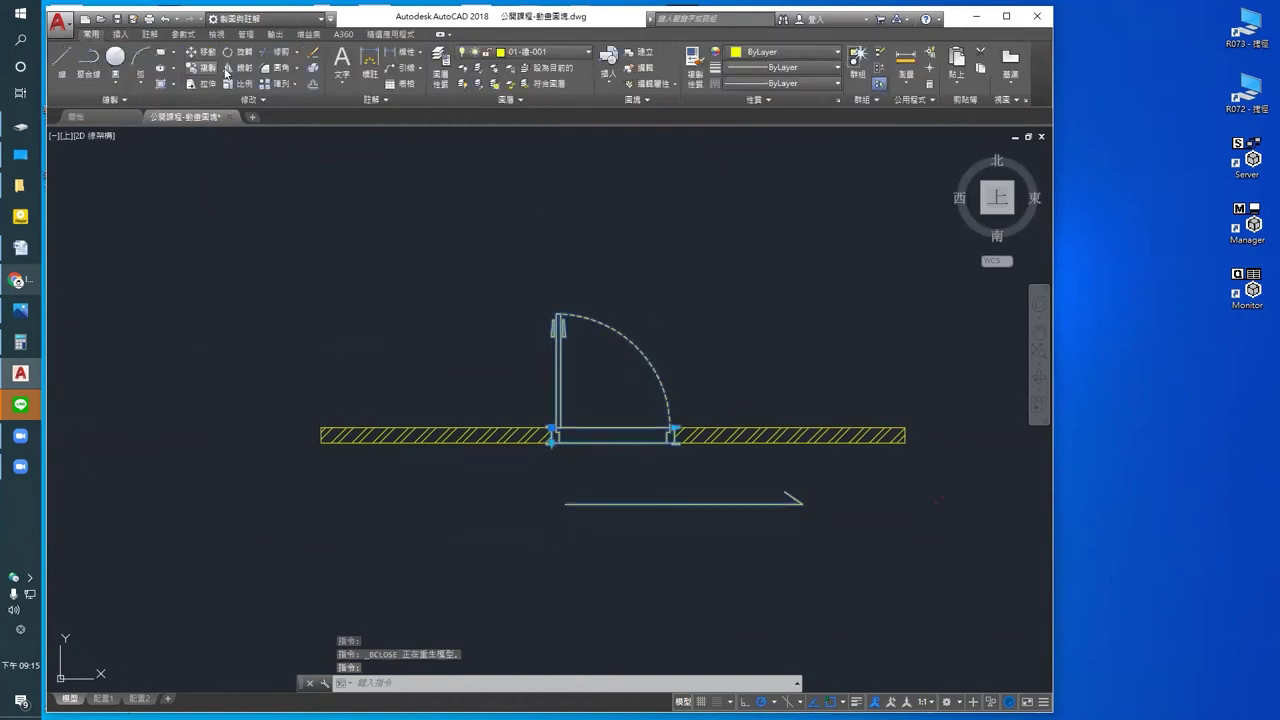
left_click(245, 70)
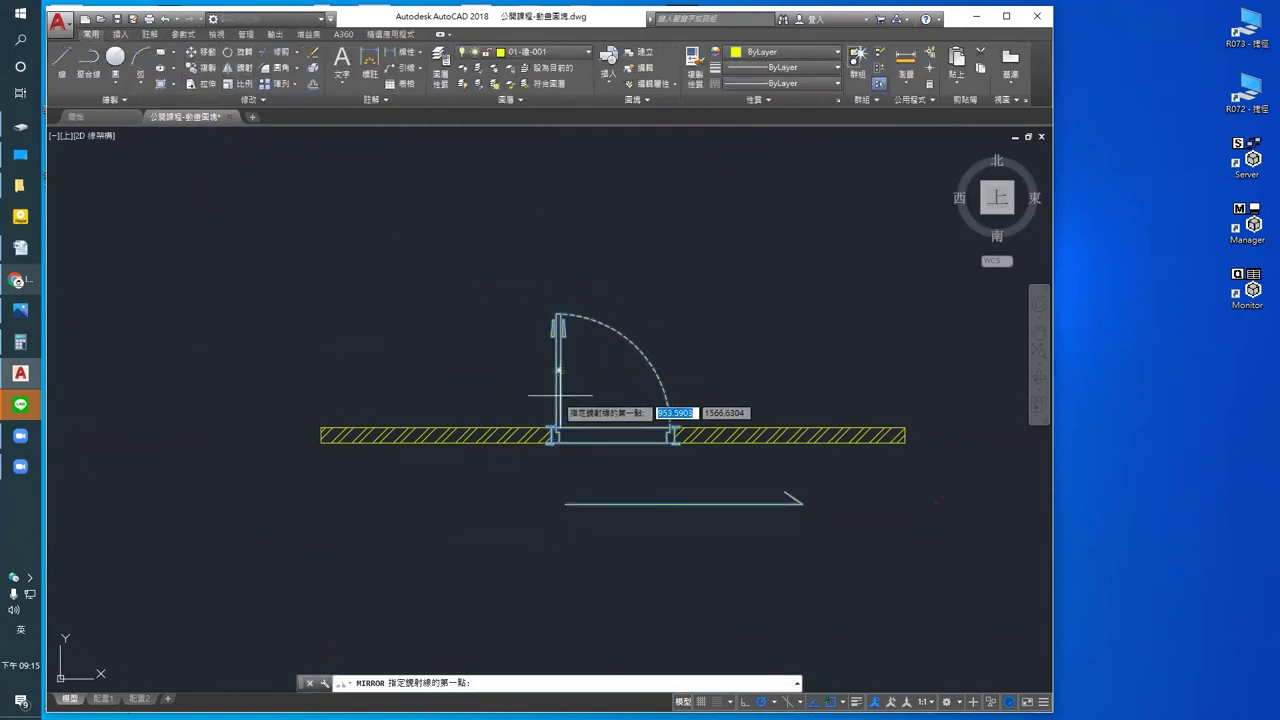
left_click(613, 441)
left_click(620, 303)
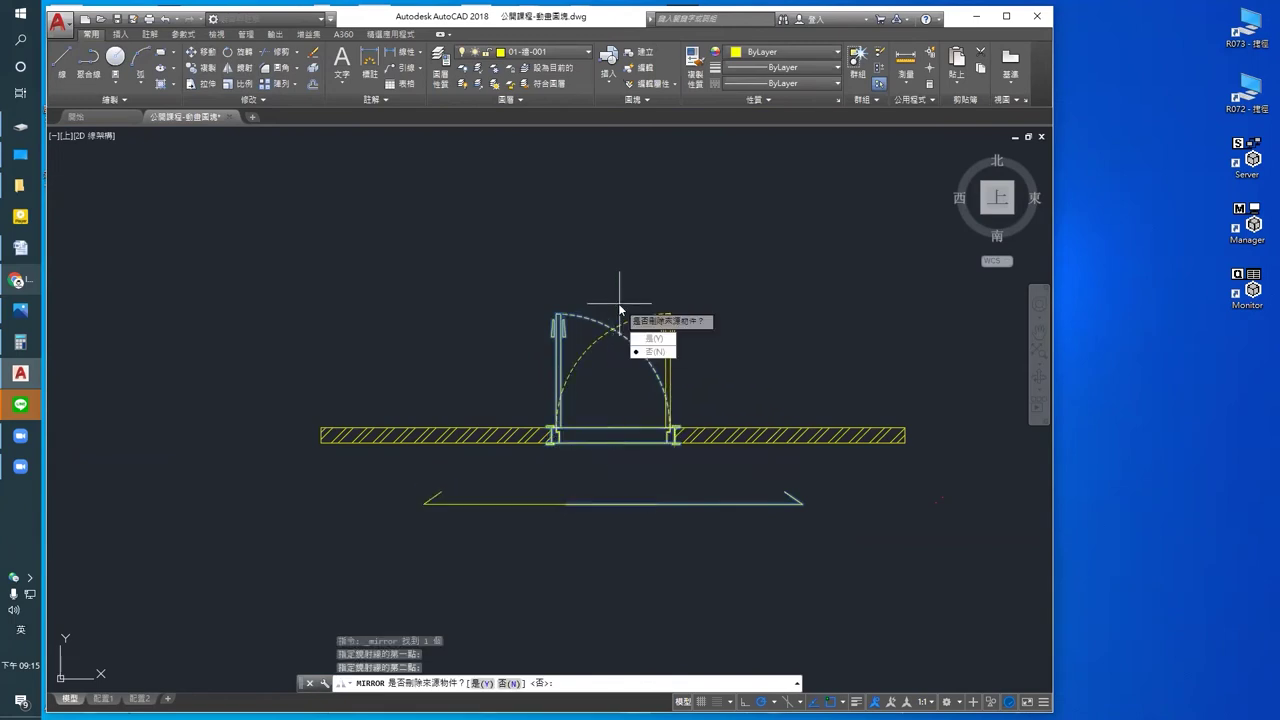
left_click(652, 338)
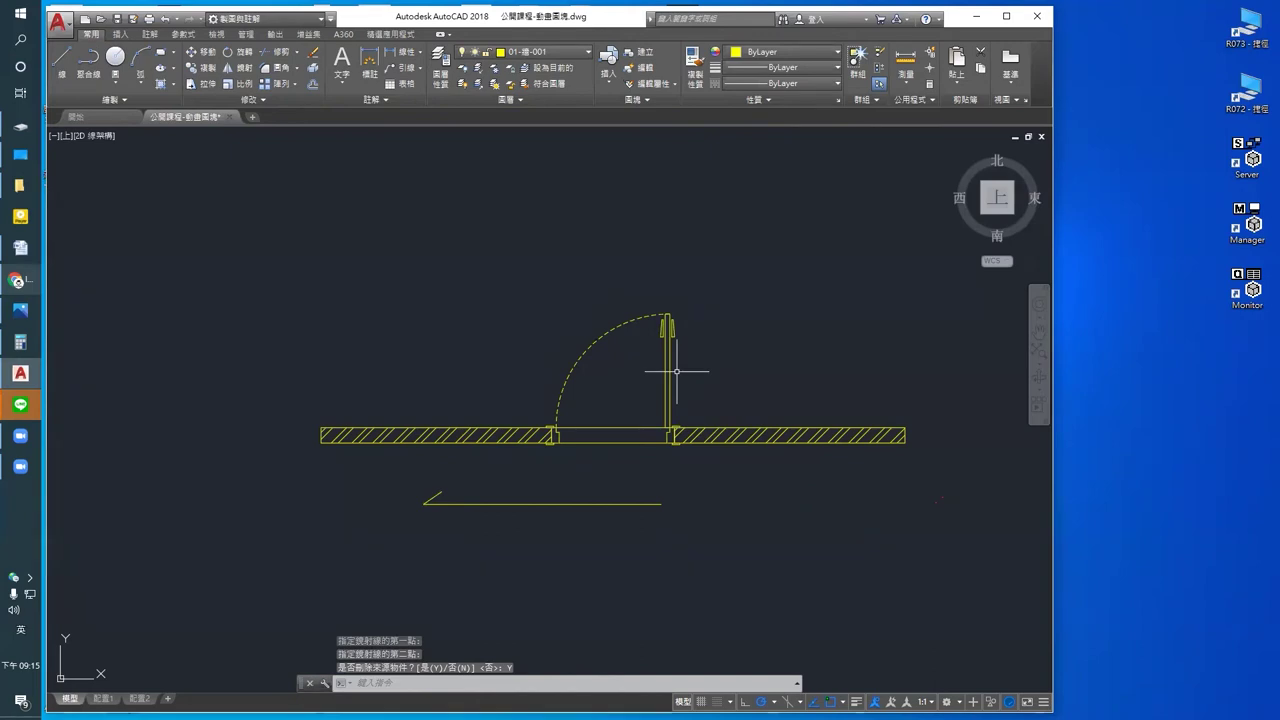
Step: Open the 動態圖塊-門 definition in the block editor from the separate door above the wall grid
scroll(623, 440, "up", 2)
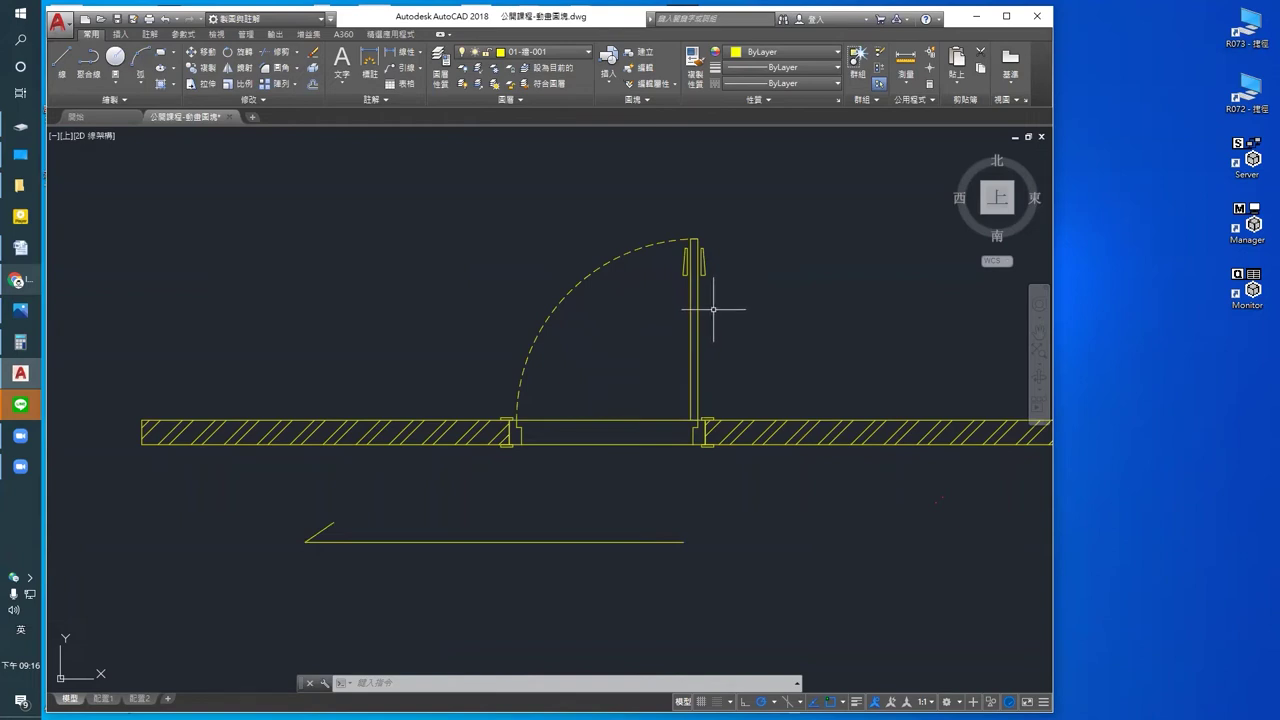
scroll(655, 377, "down", 2)
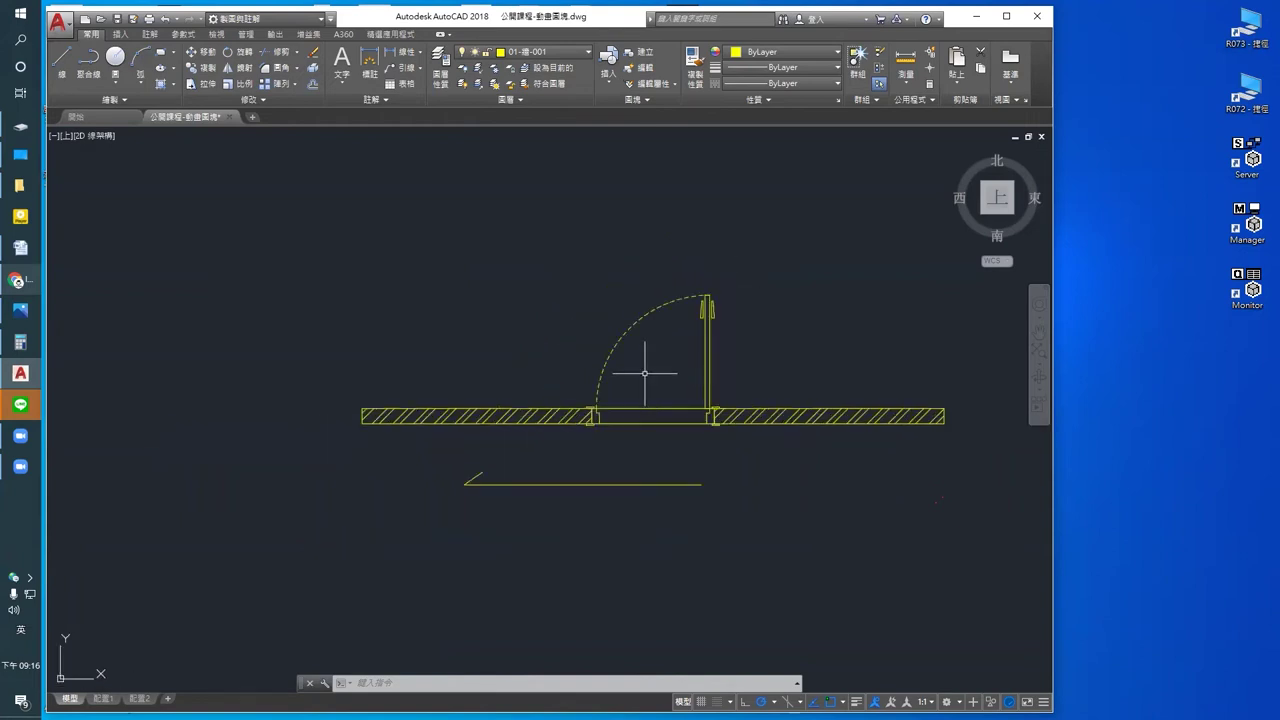
scroll(654, 374, "down", 3)
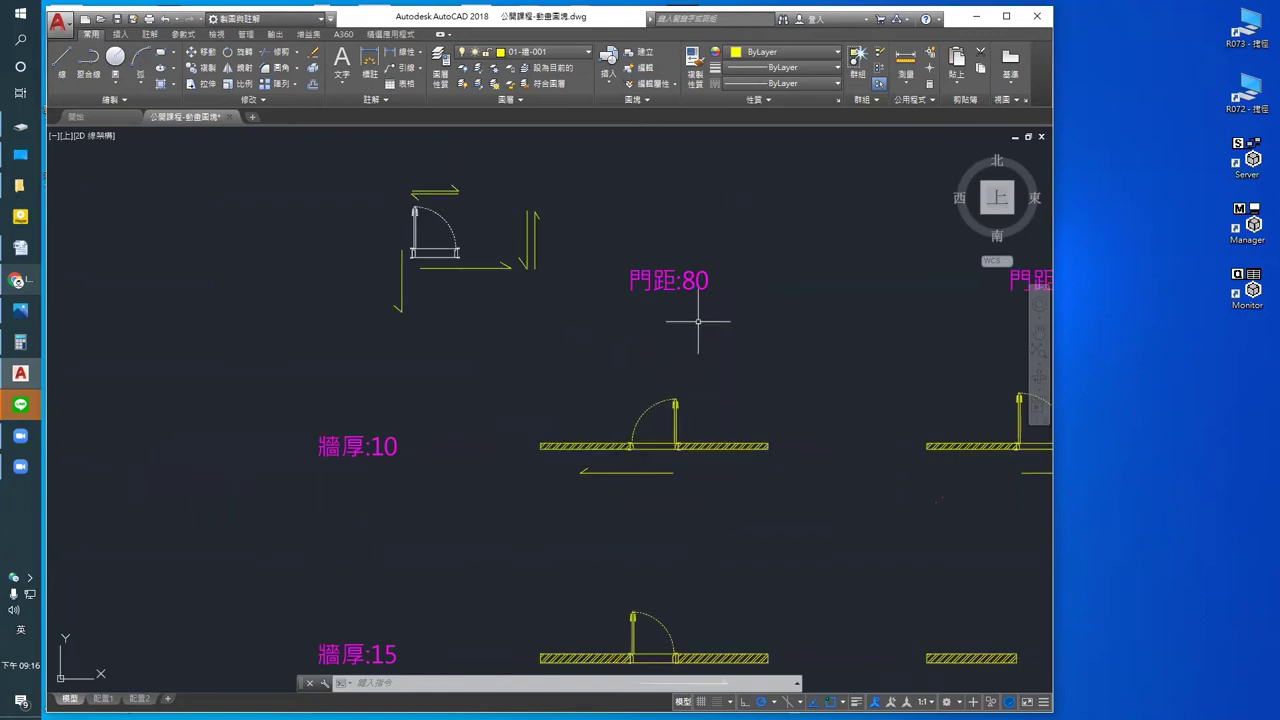
middle_click_drag(700, 323, 634, 437)
scroll(654, 327, "down", 2)
scroll(660, 320, "up", 4)
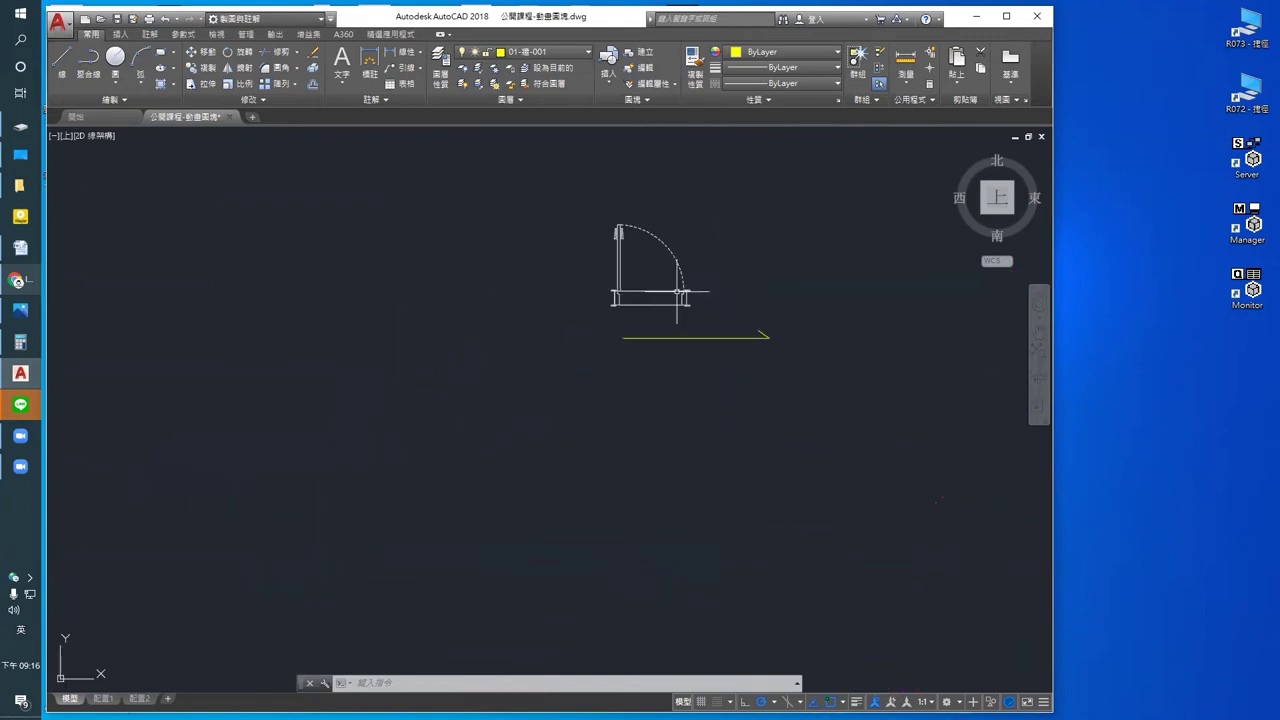
double_click(682, 292)
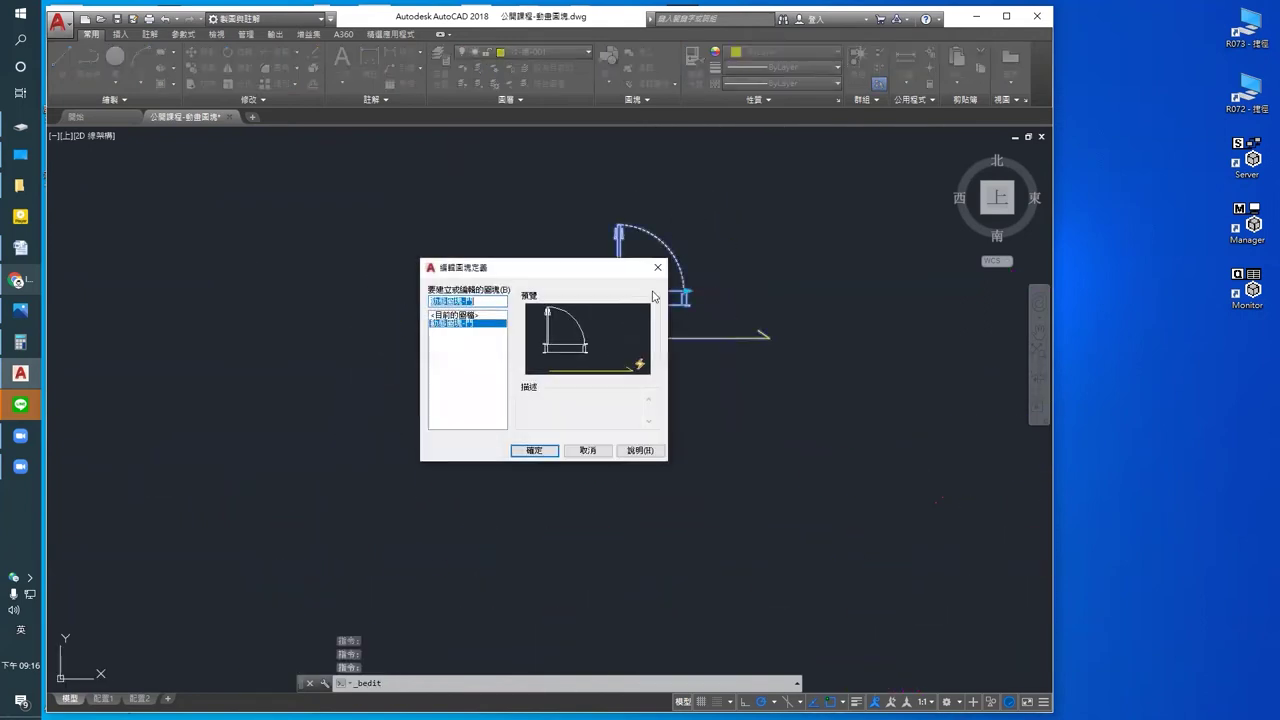
left_click(534, 450)
scroll(640, 430, "up", 4)
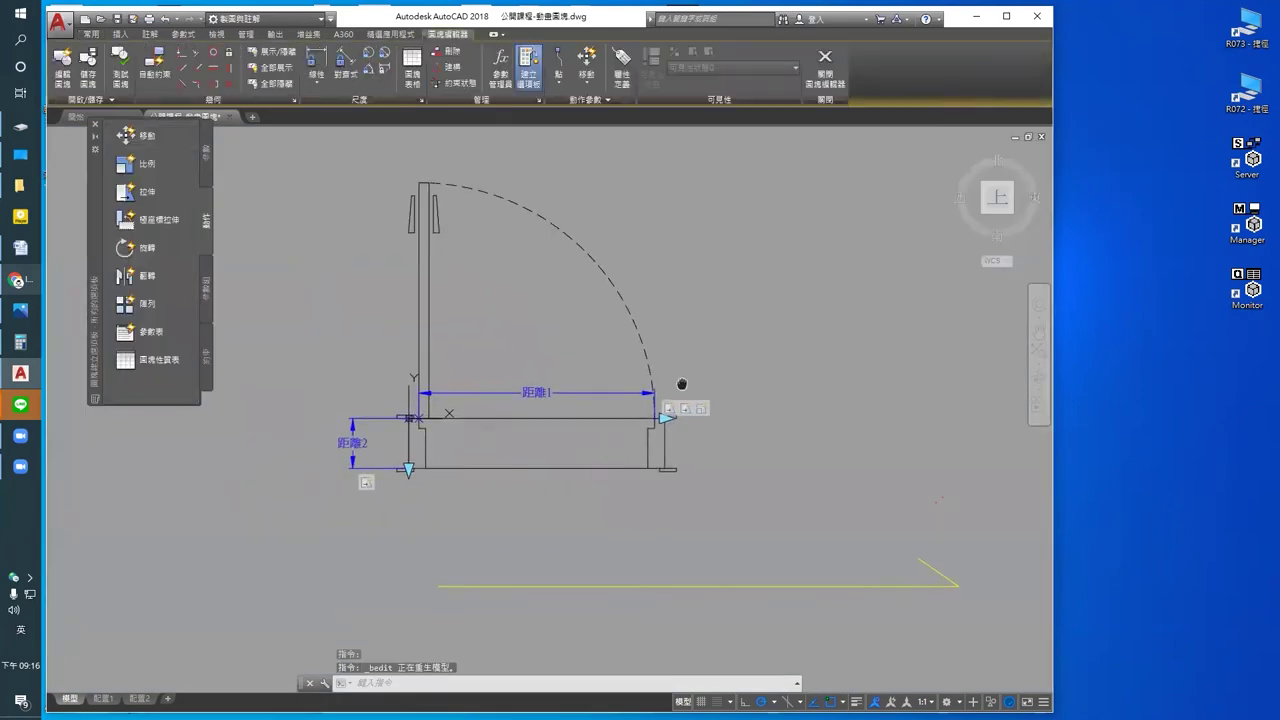
scroll(640, 452, "down", 2)
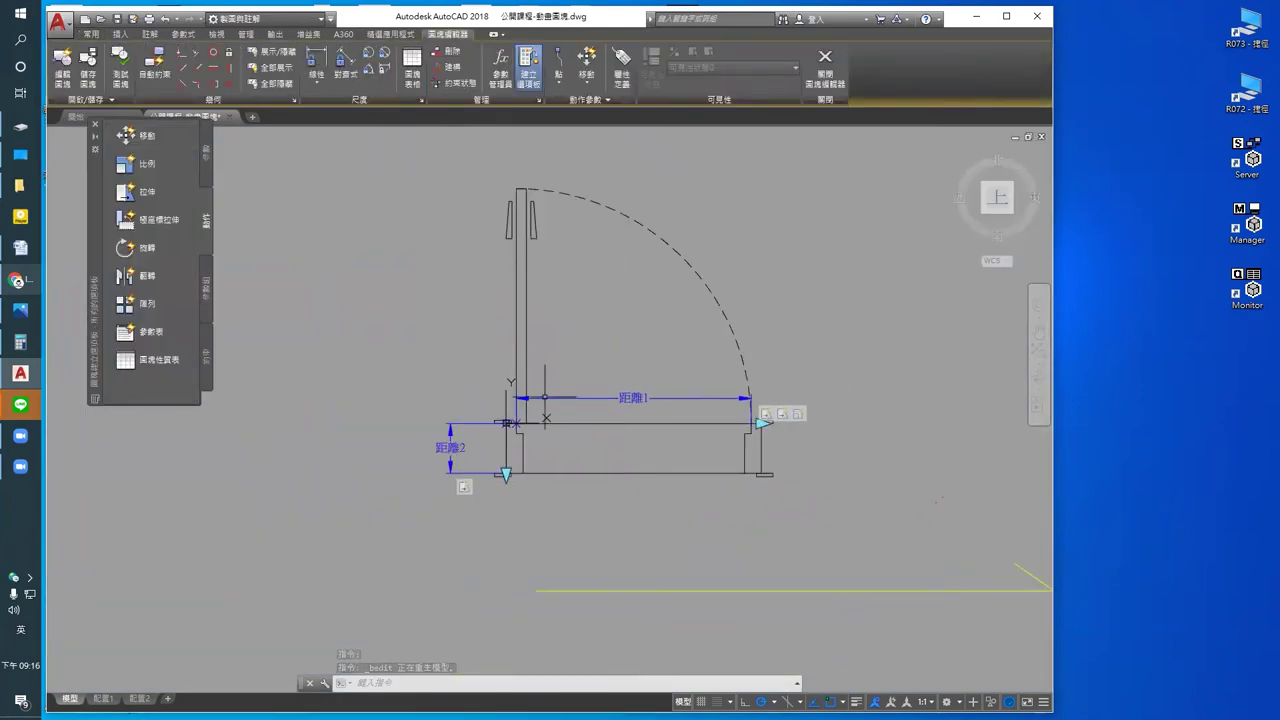
middle_click_drag(585, 361, 602, 347)
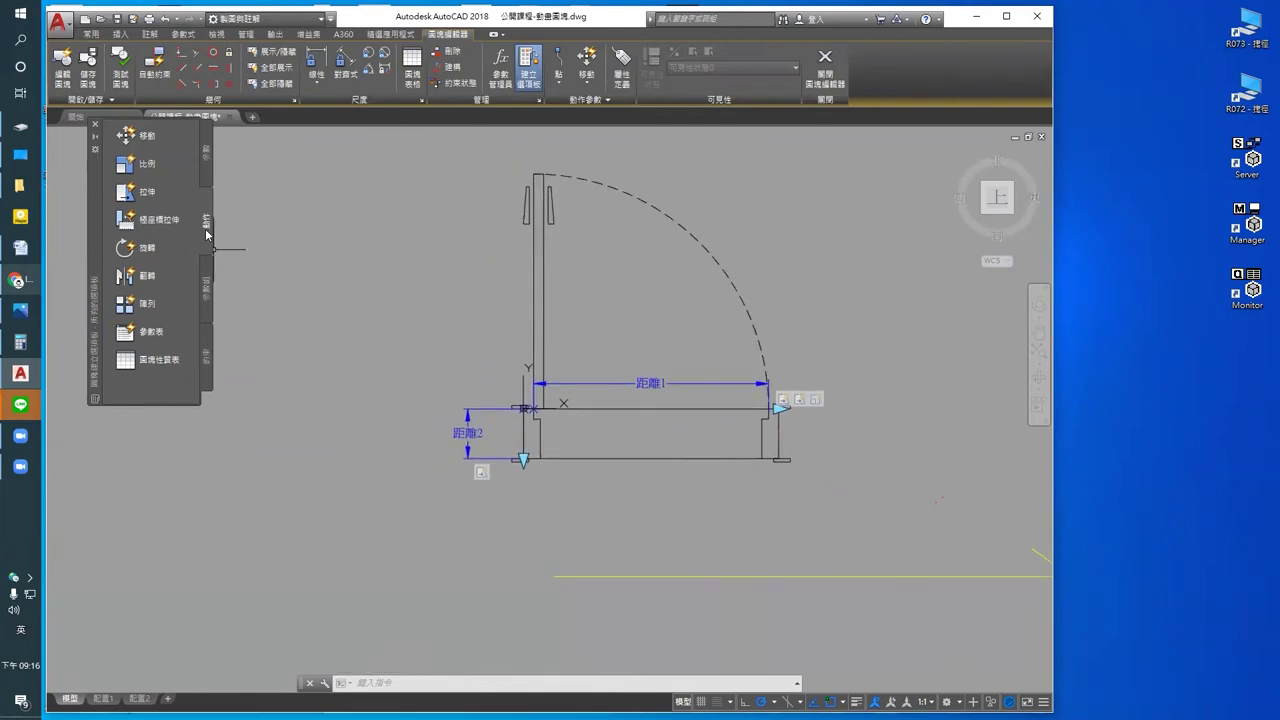
Step: Draw a horizontal line across the door frame, joining the midpoints of its left and right outer edges
left_click(203, 172)
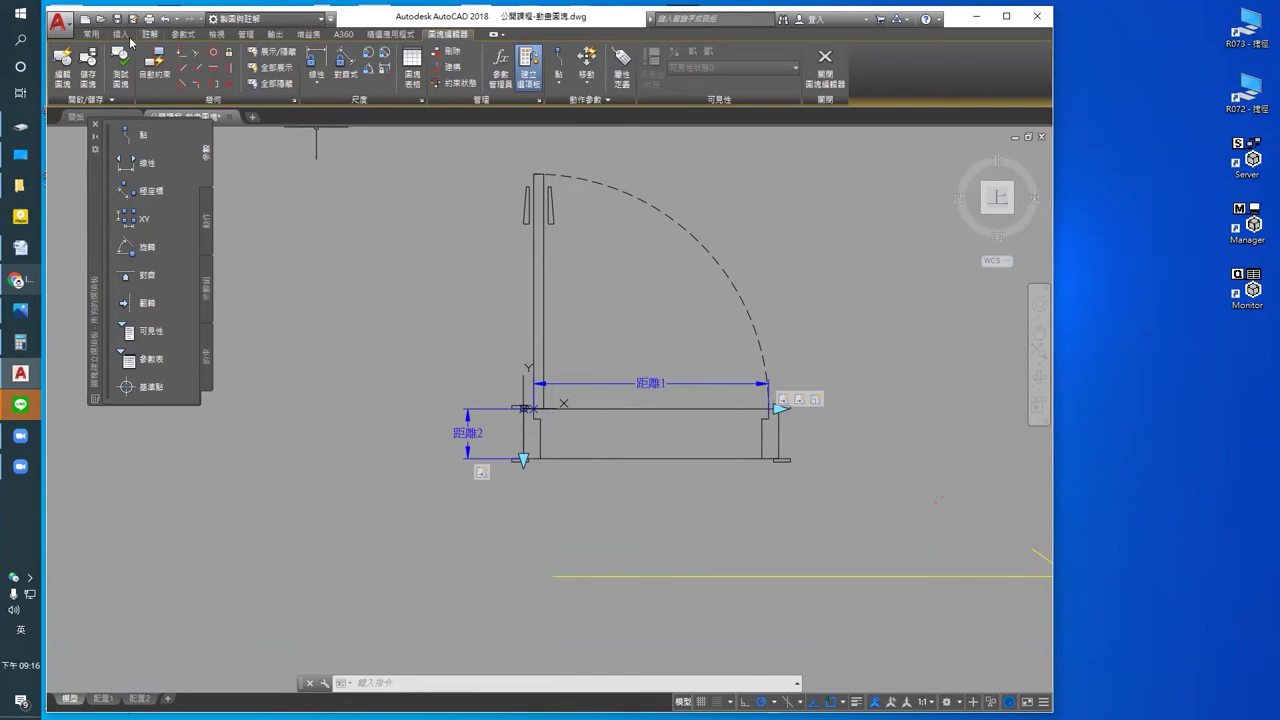
left_click(82, 36)
left_click(62, 62)
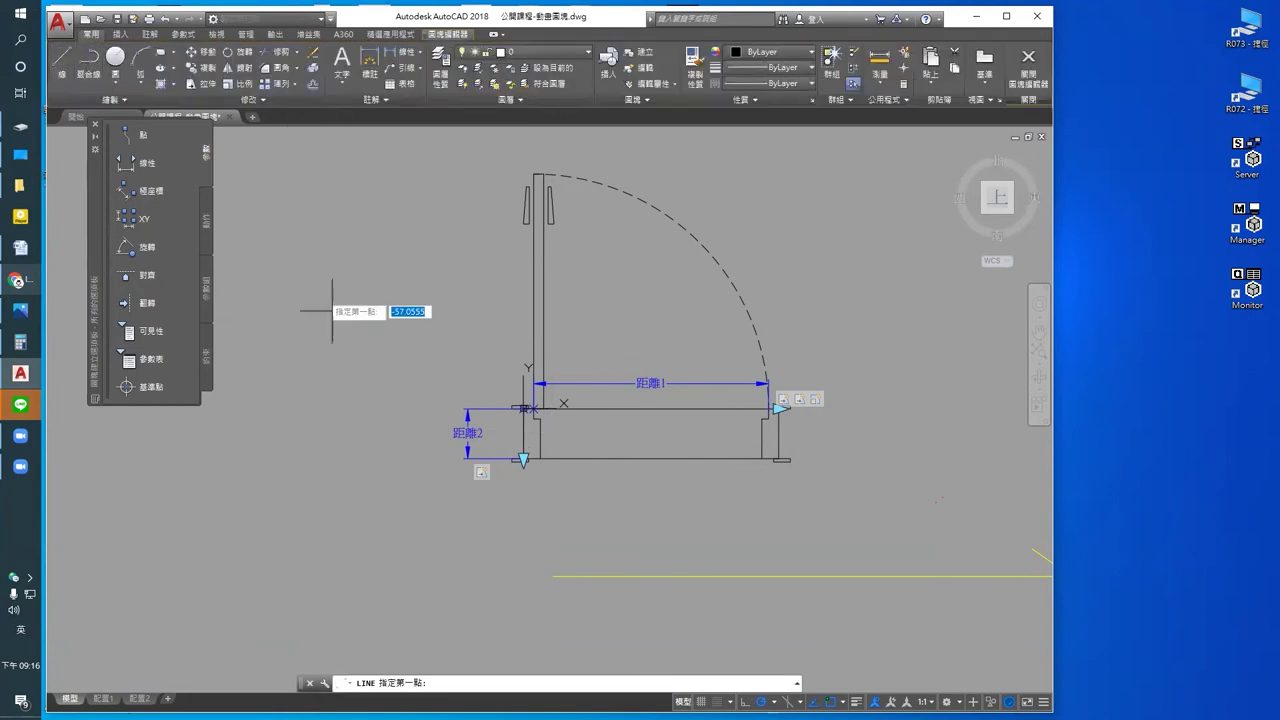
scroll(538, 513, "up", 2)
left_click(516, 383)
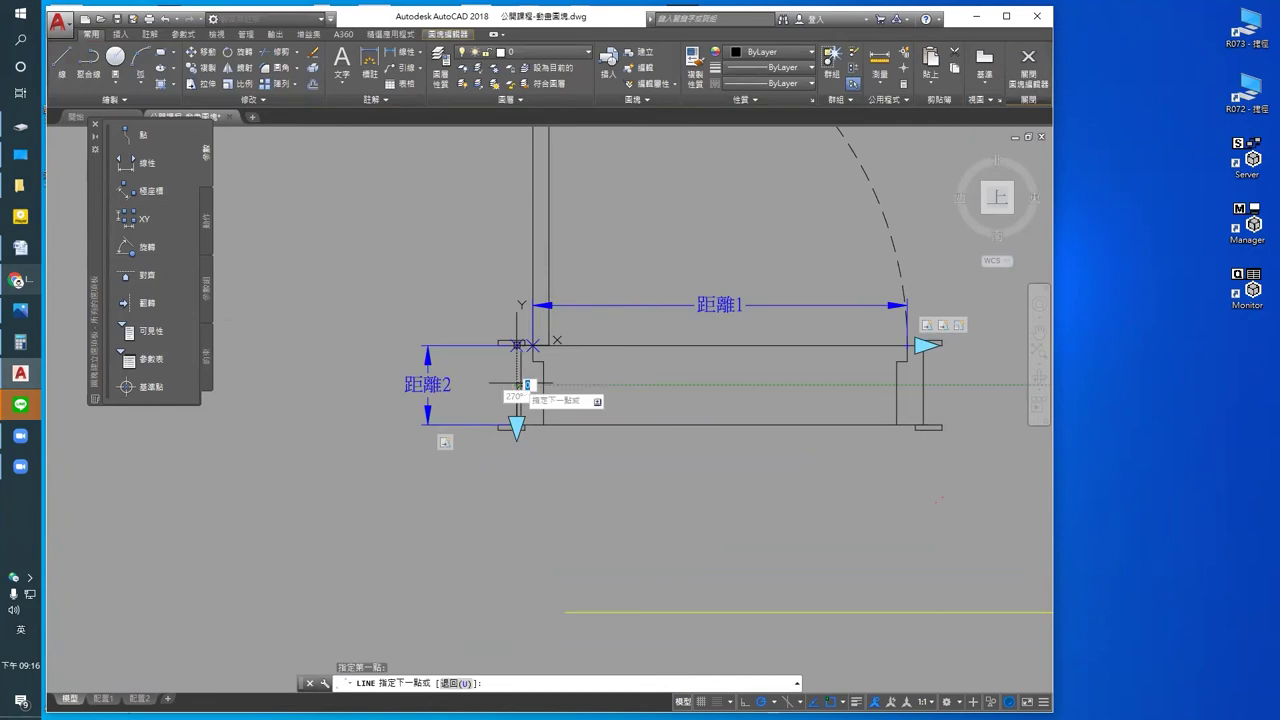
left_click(921, 384)
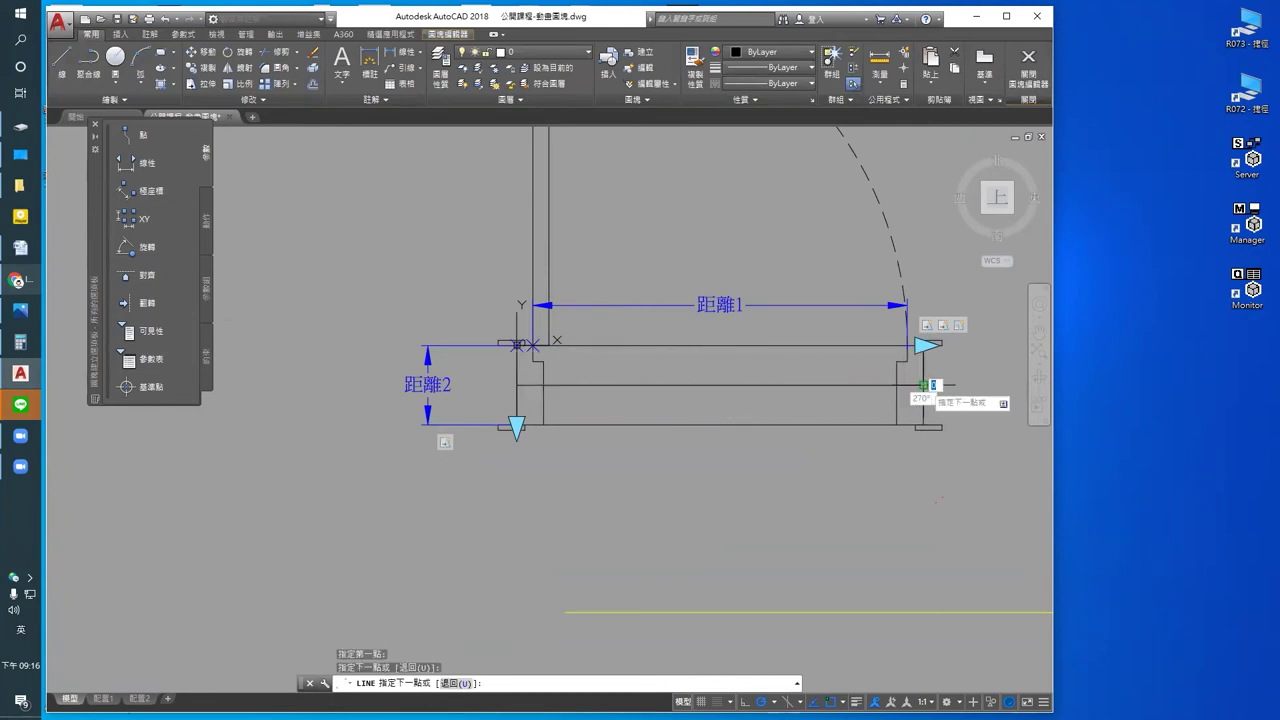
key("Escape")
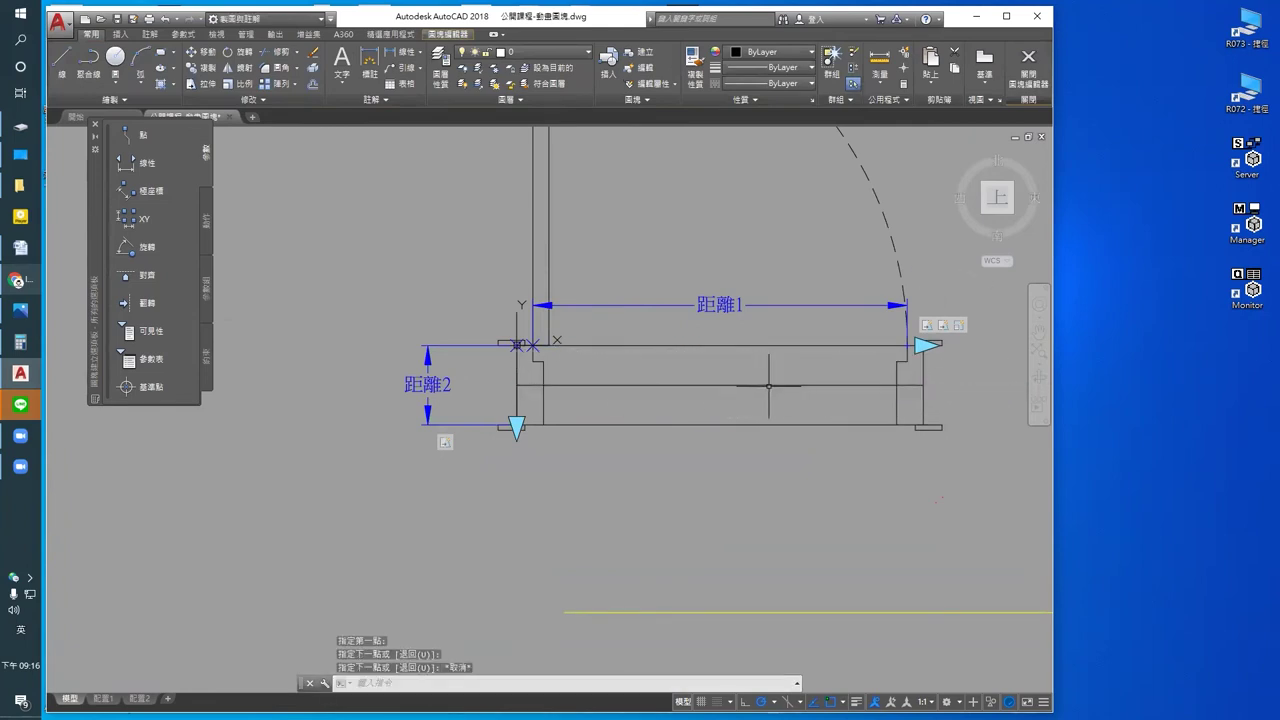
Step: Add a flip parameter with a vertical reflection line through the frame centre line's midpoint, placing its label above the opening beside that line
mouse_move(742, 383)
middle_mouse_down()
mouse_move(693, 412)
mouse_move(727, 404)
middle_mouse_up()
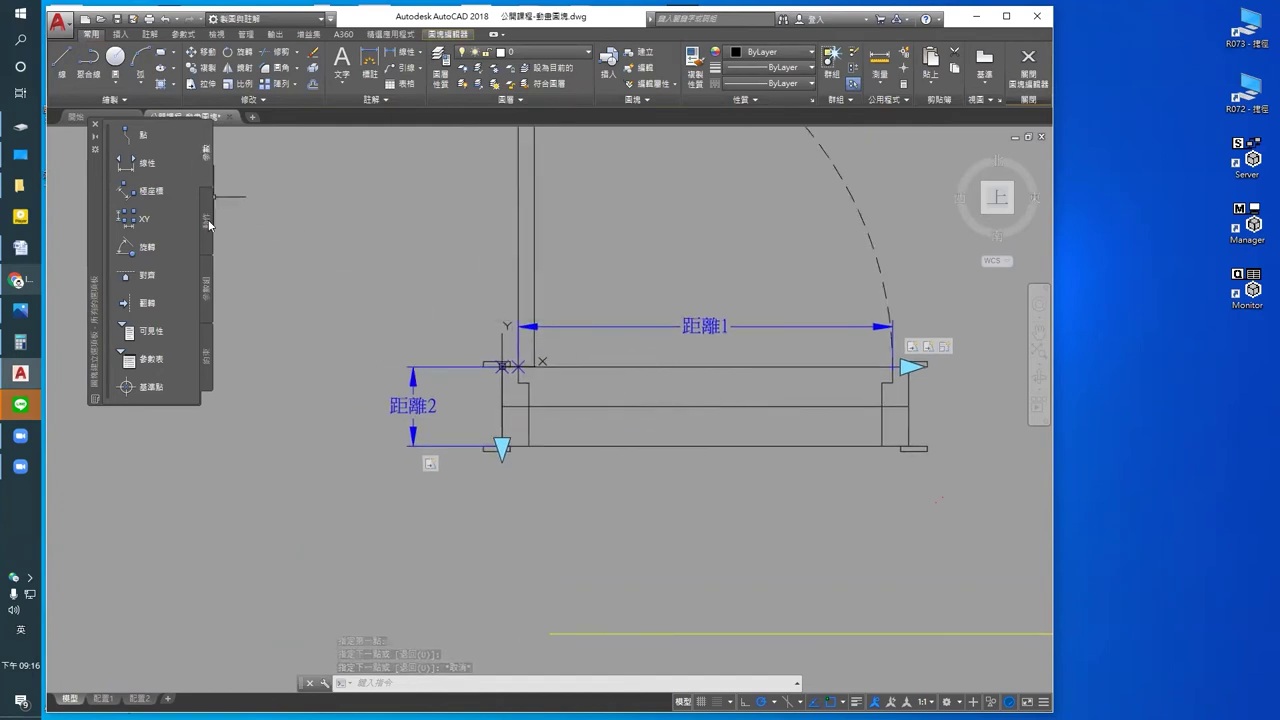
left_click(167, 302)
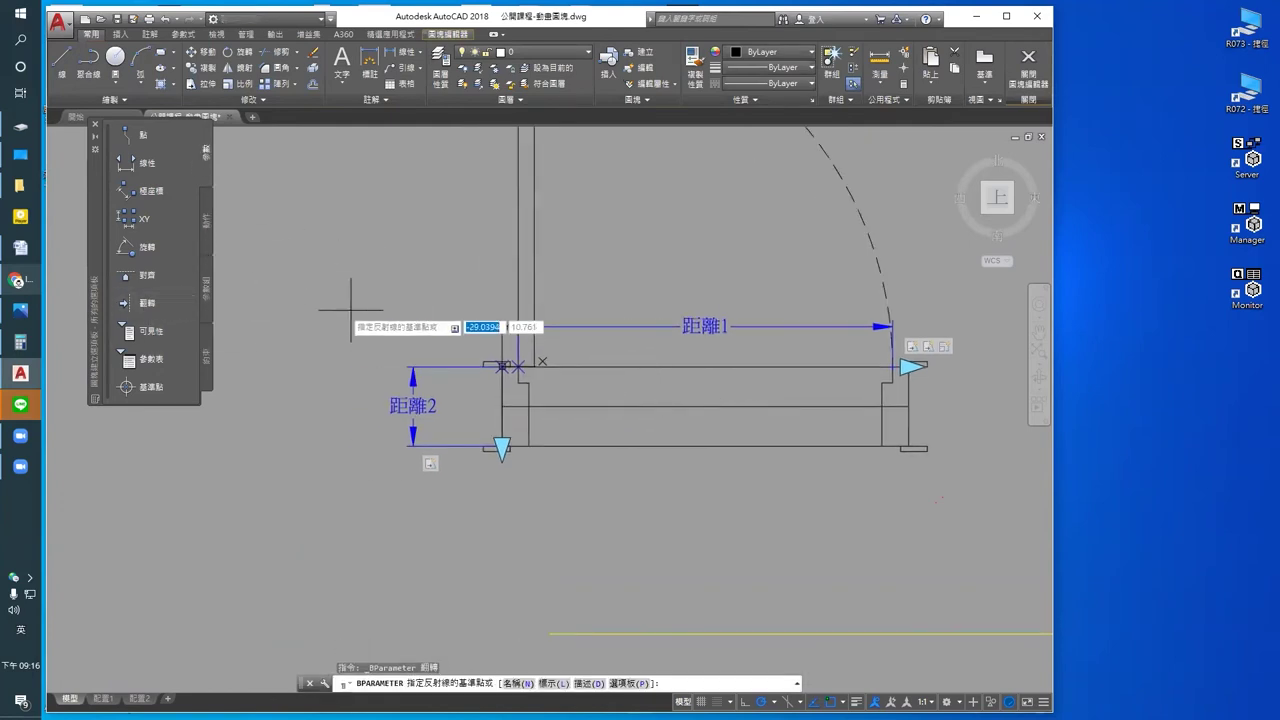
left_click(706, 407)
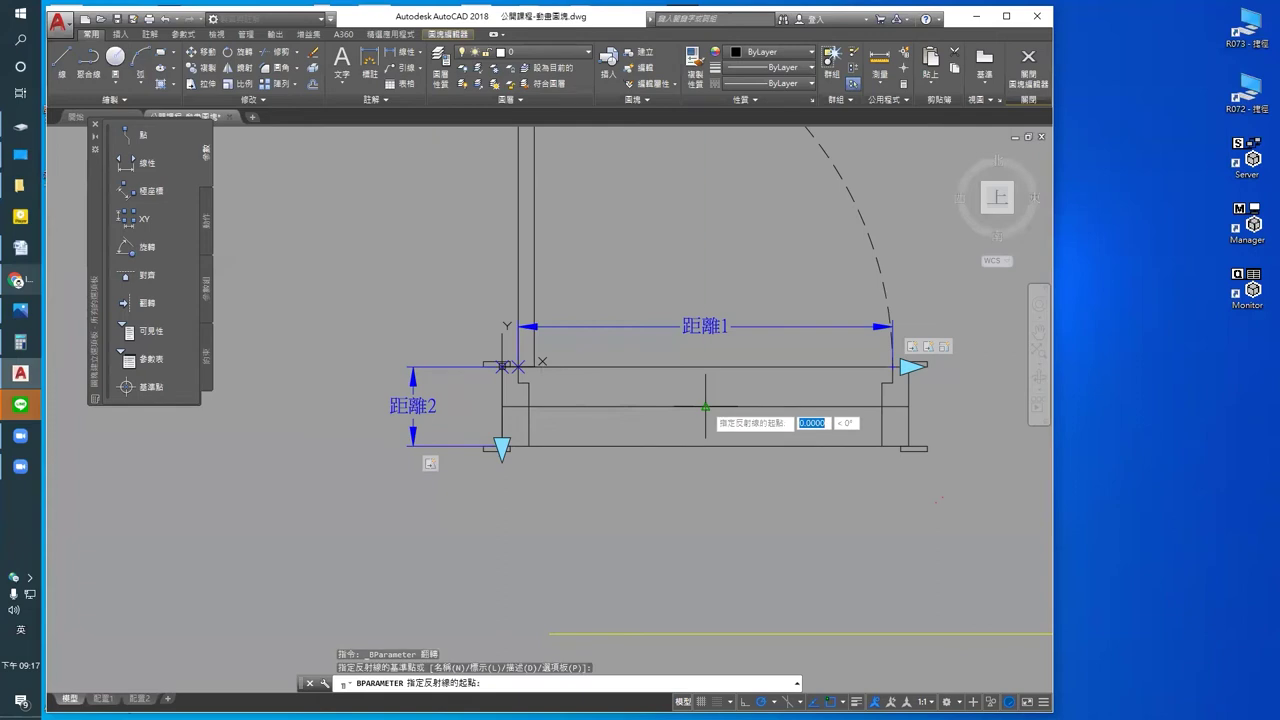
left_click(706, 243)
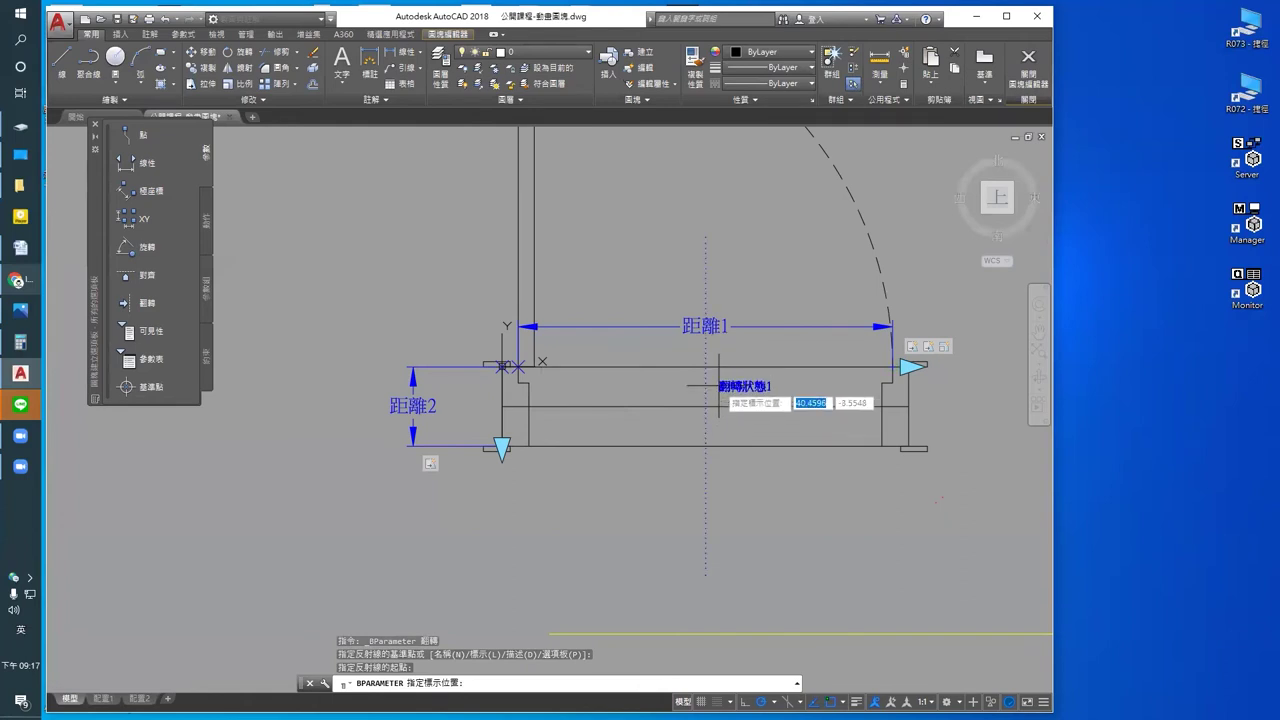
middle_click_drag(729, 386, 697, 388)
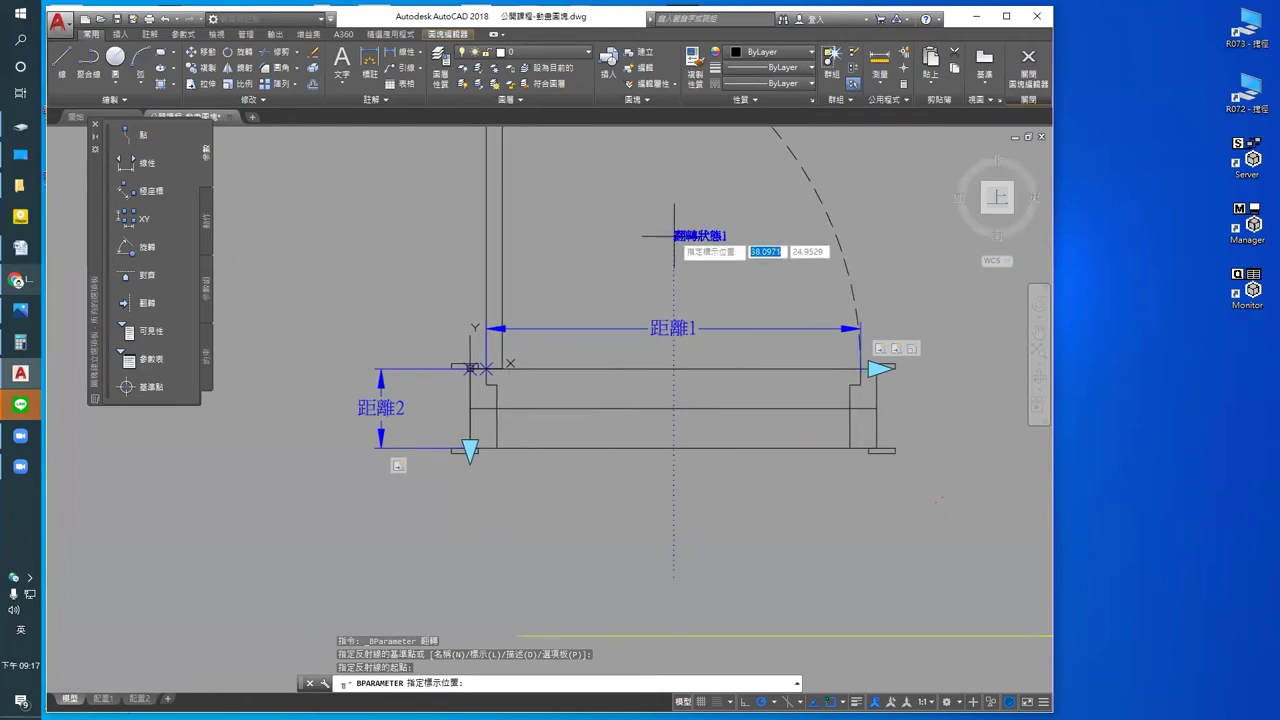
scroll(668, 400, "up", 2)
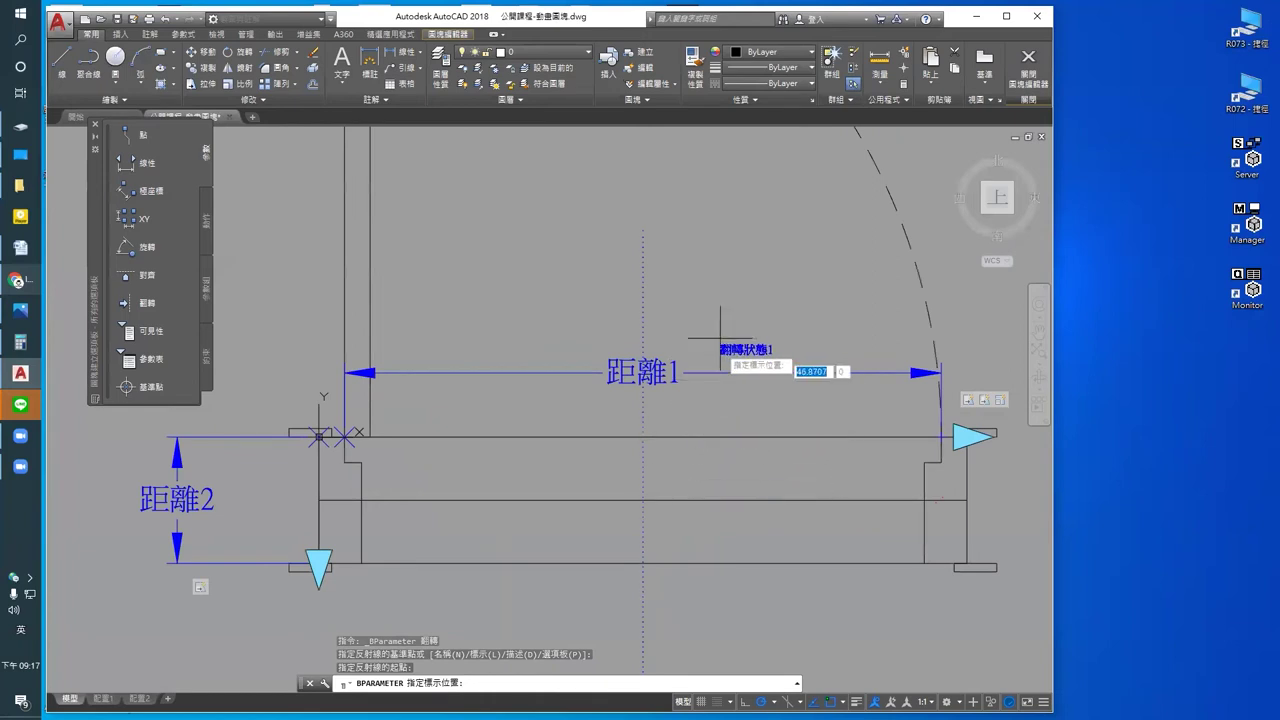
left_click(697, 250)
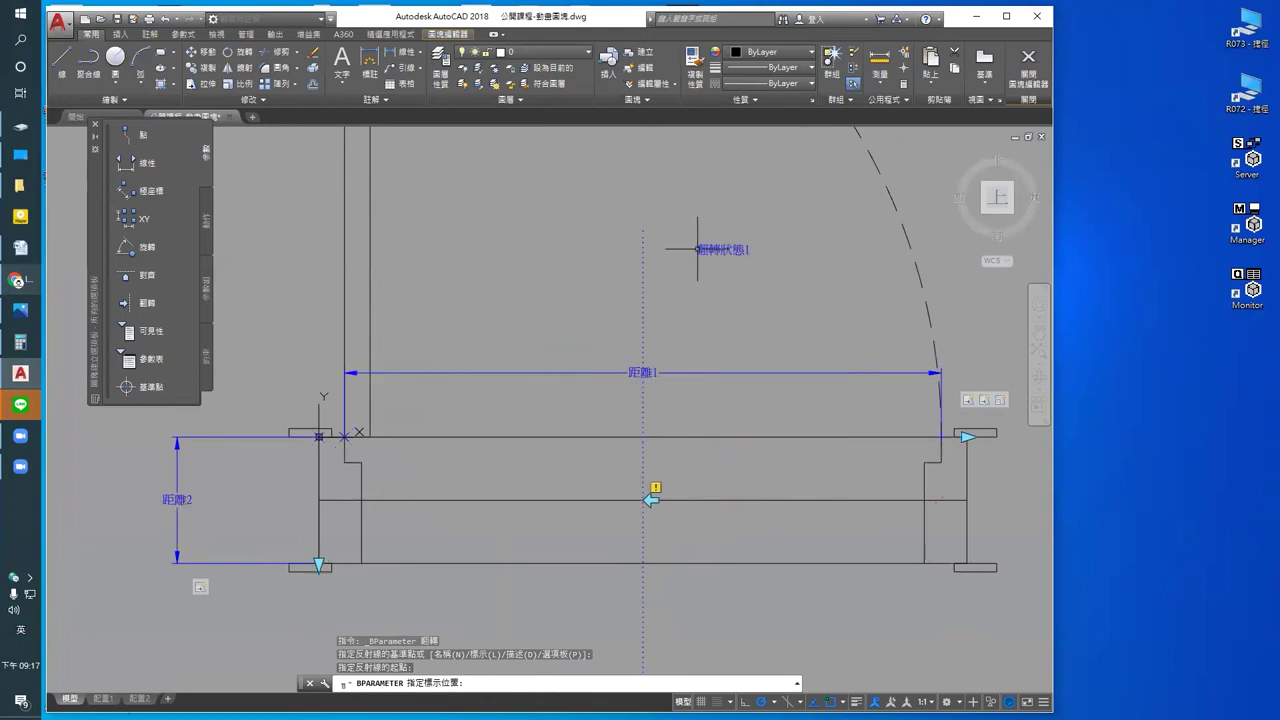
Step: Move the flip parameter's grip slightly above the frame's horizontal centre line
left_click(645, 495)
left_click(643, 497)
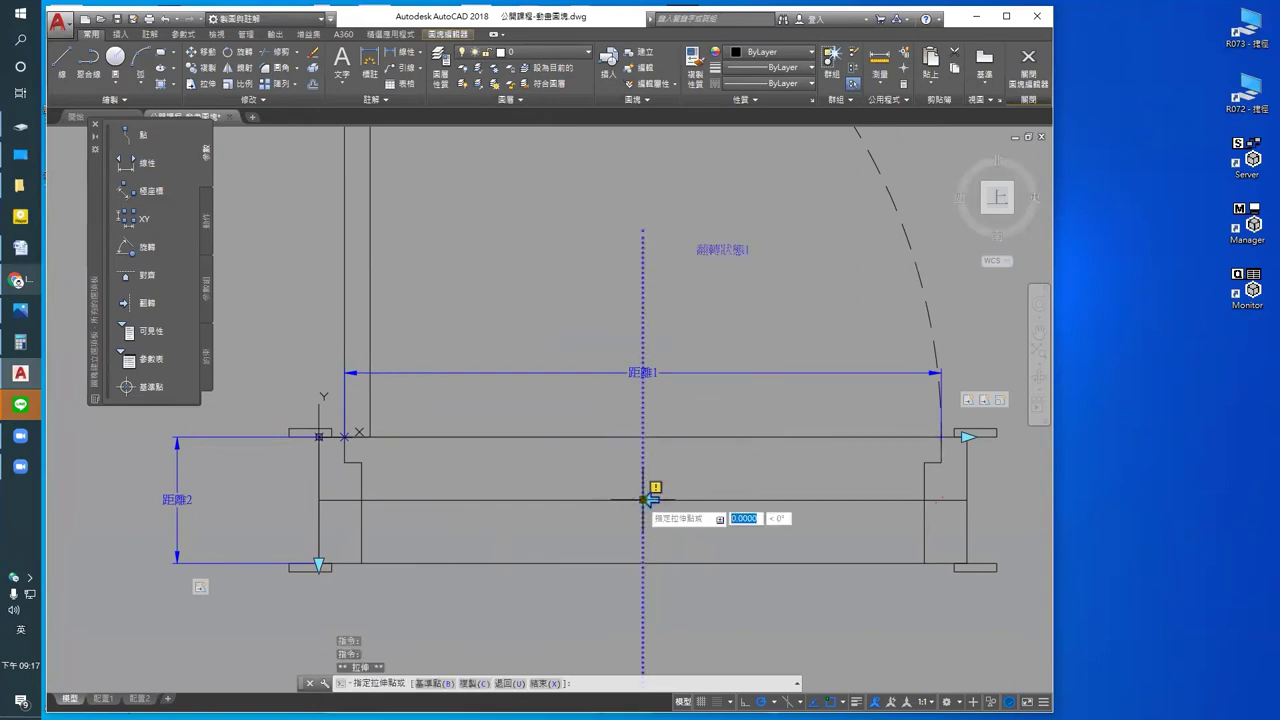
left_click(651, 472)
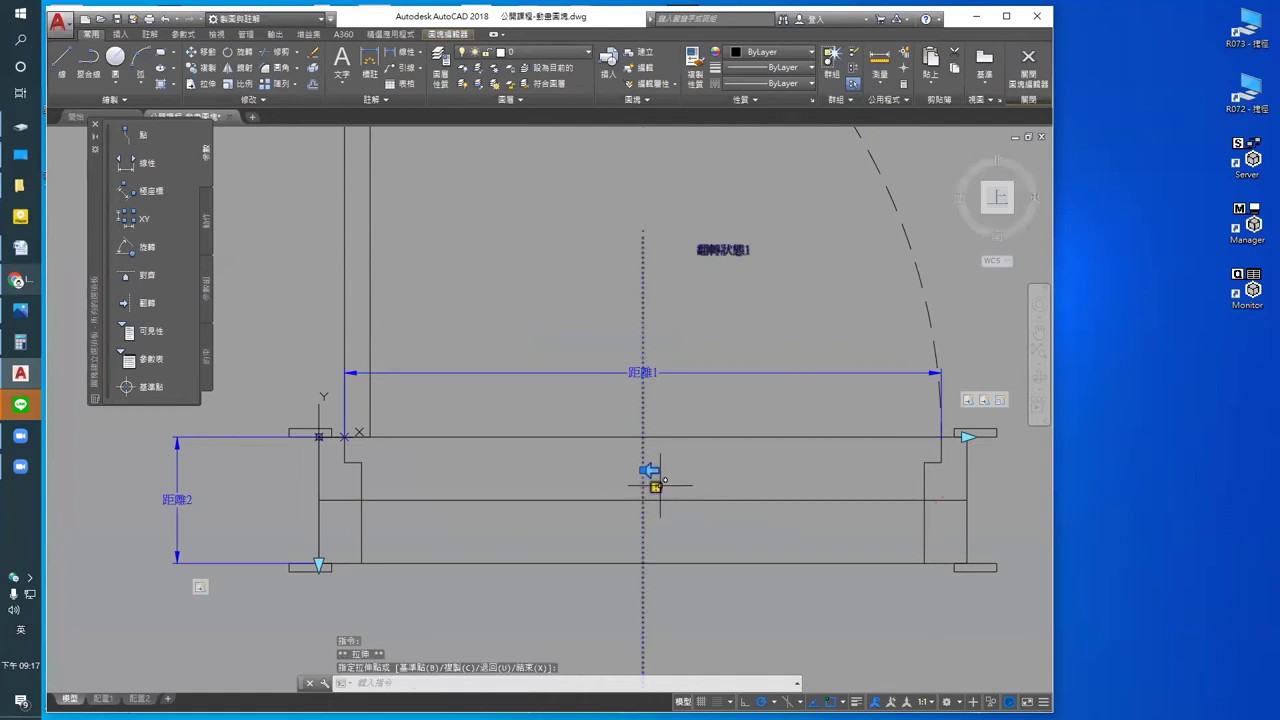
scroll(675, 502, "down", 2)
key("Escape")
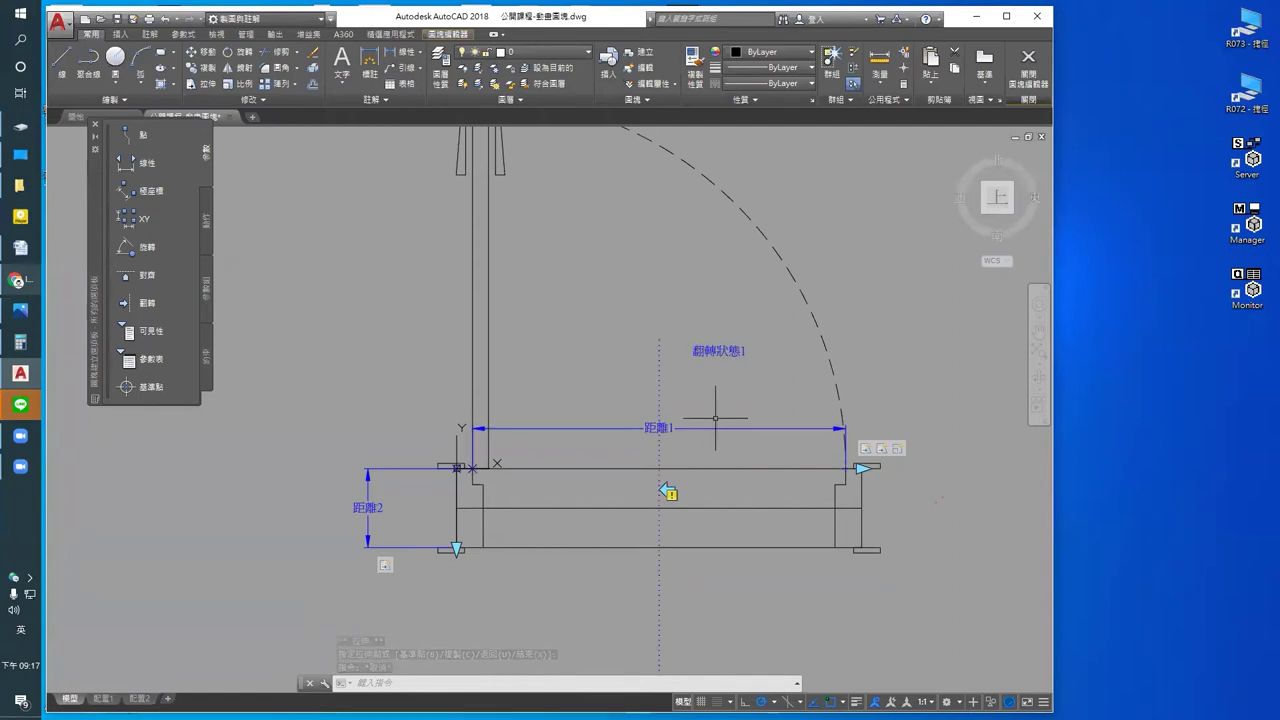
Step: Assign a flip action to the flip parameter, using ALL to select every object in the door block
mouse_move(672, 495)
middle_mouse_down()
mouse_move(687, 511)
mouse_move(703, 491)
middle_mouse_up()
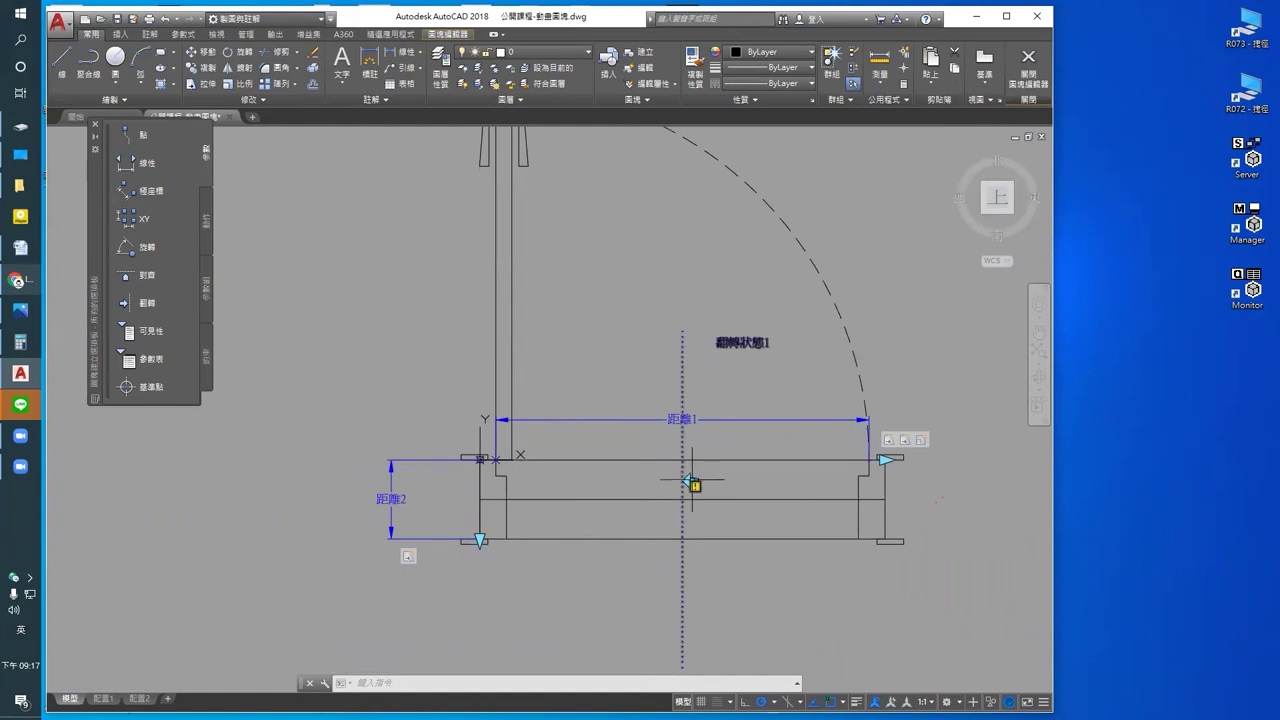
double_click(737, 342)
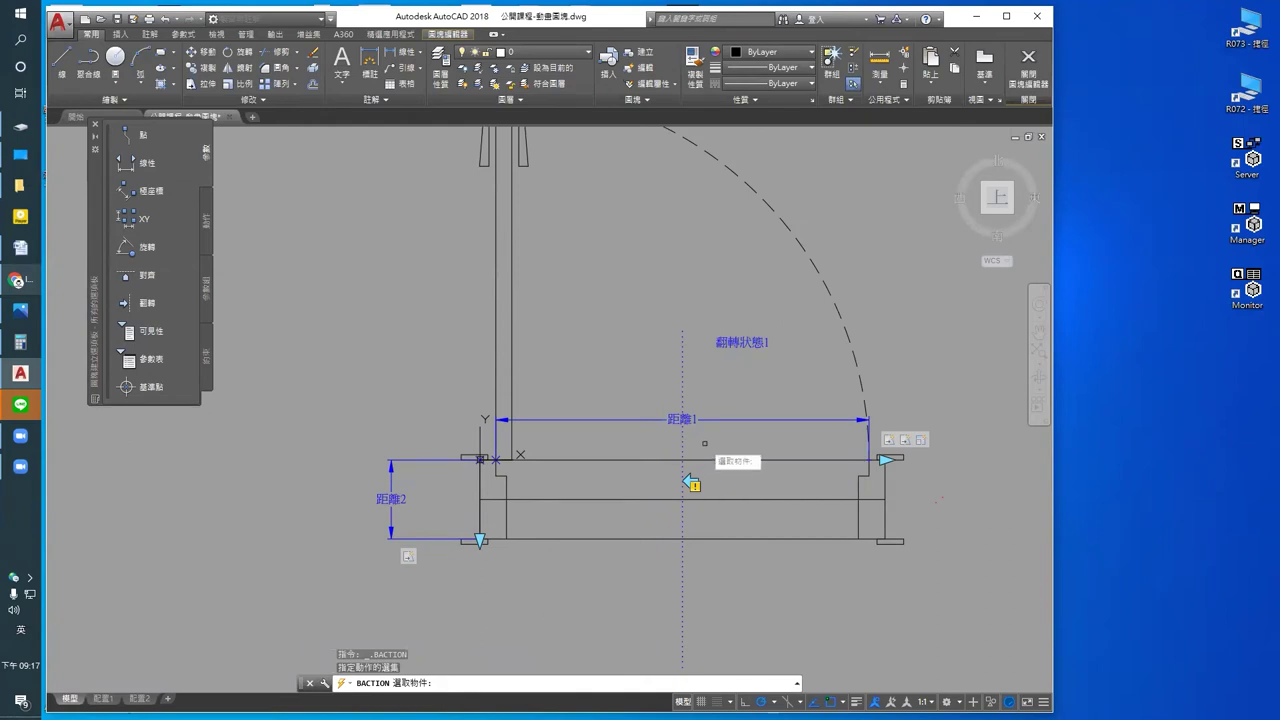
scroll(537, 513, "down", 2)
left_click(853, 604)
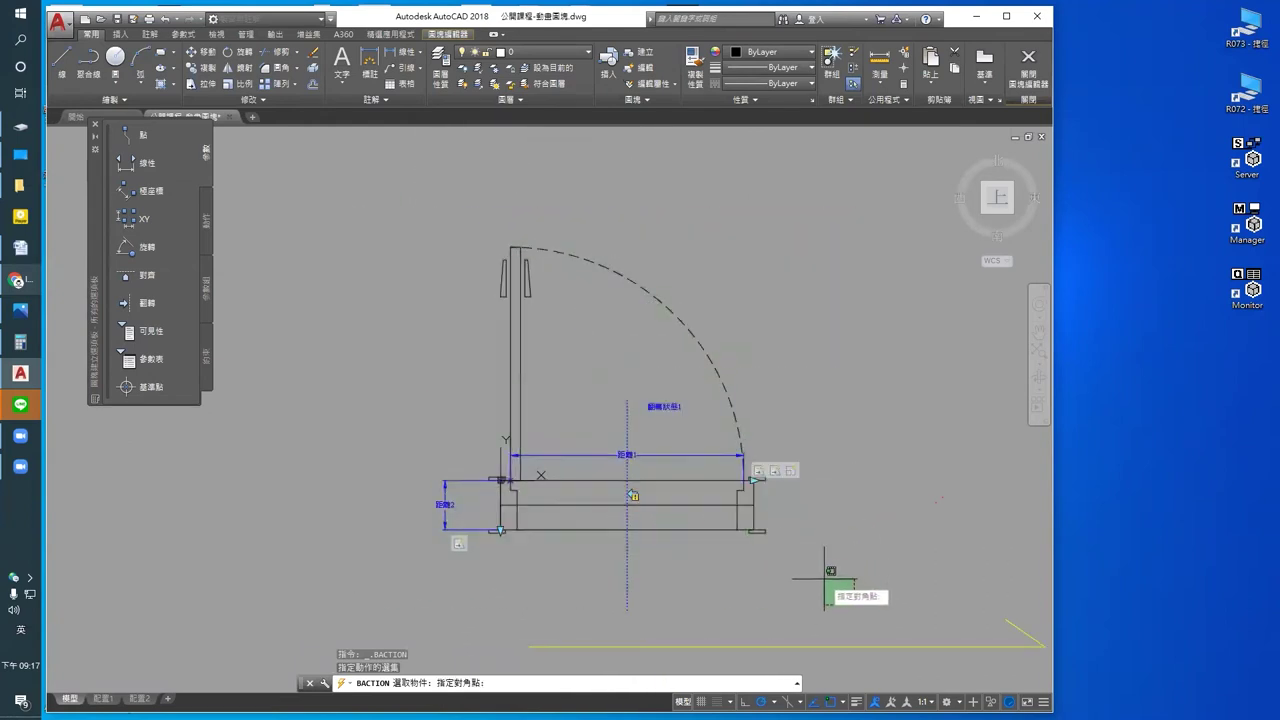
key("Escape")
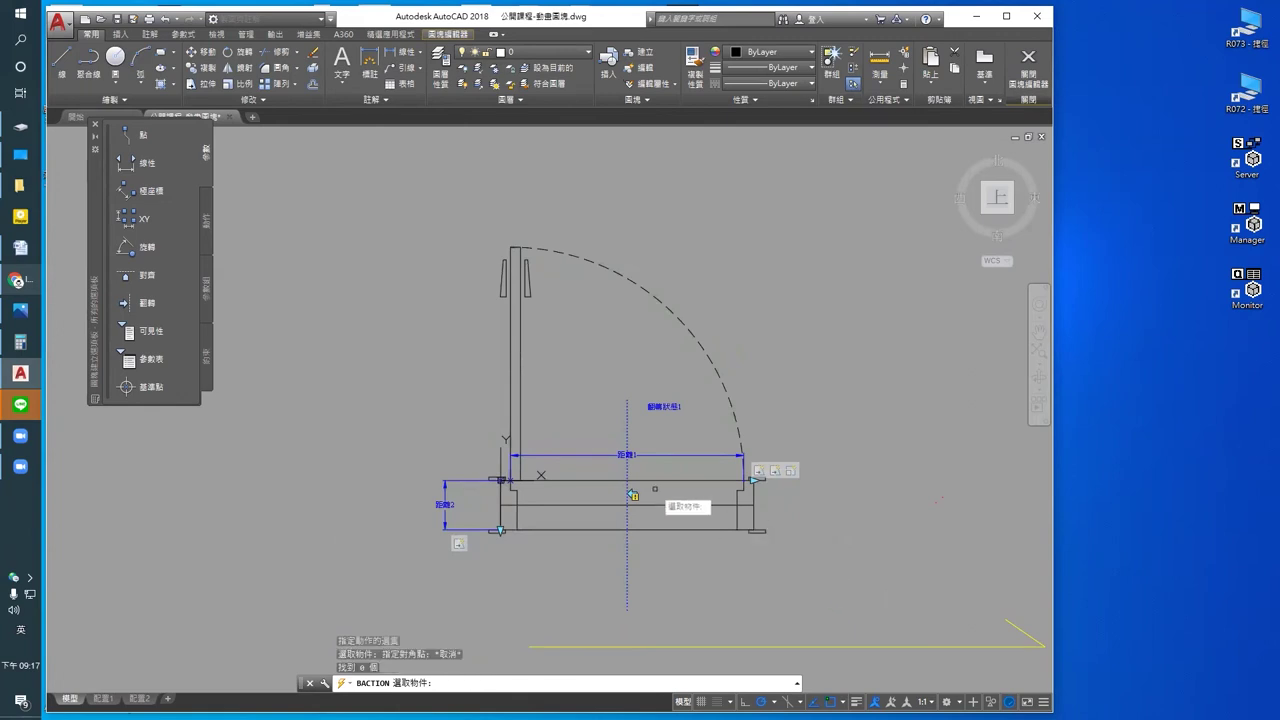
middle_click_drag(675, 485, 680, 484)
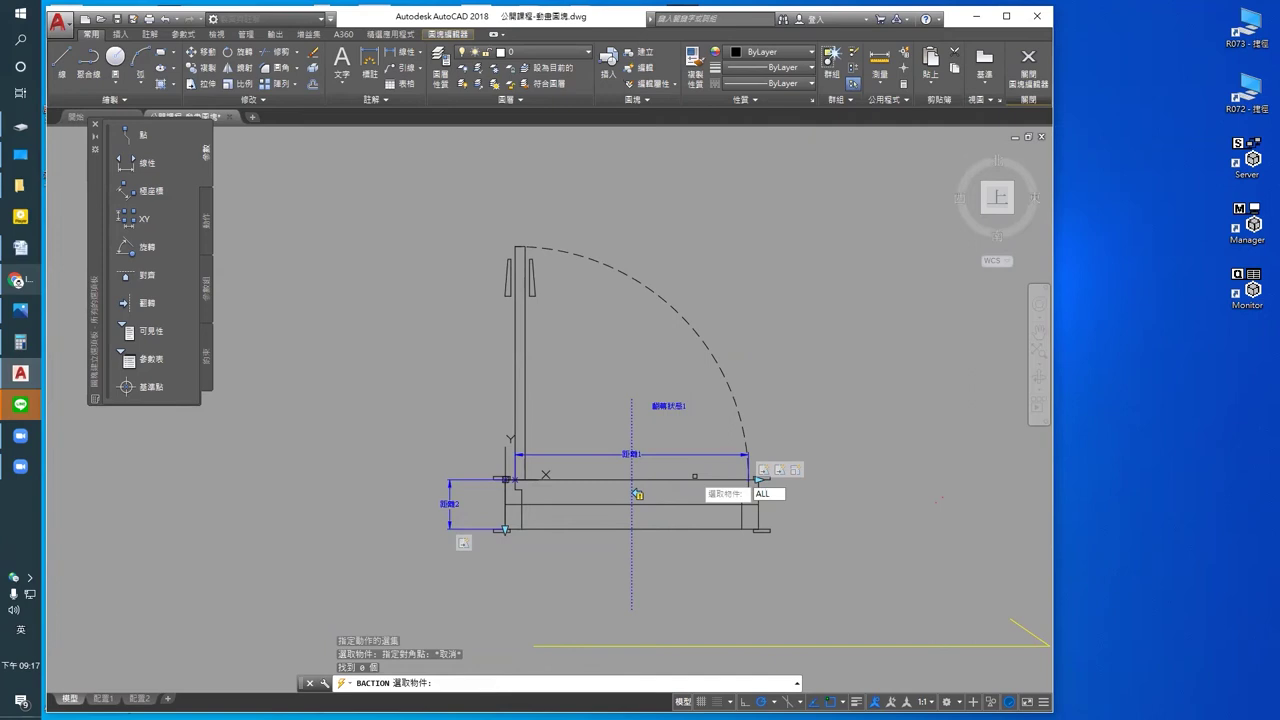
key("Return")
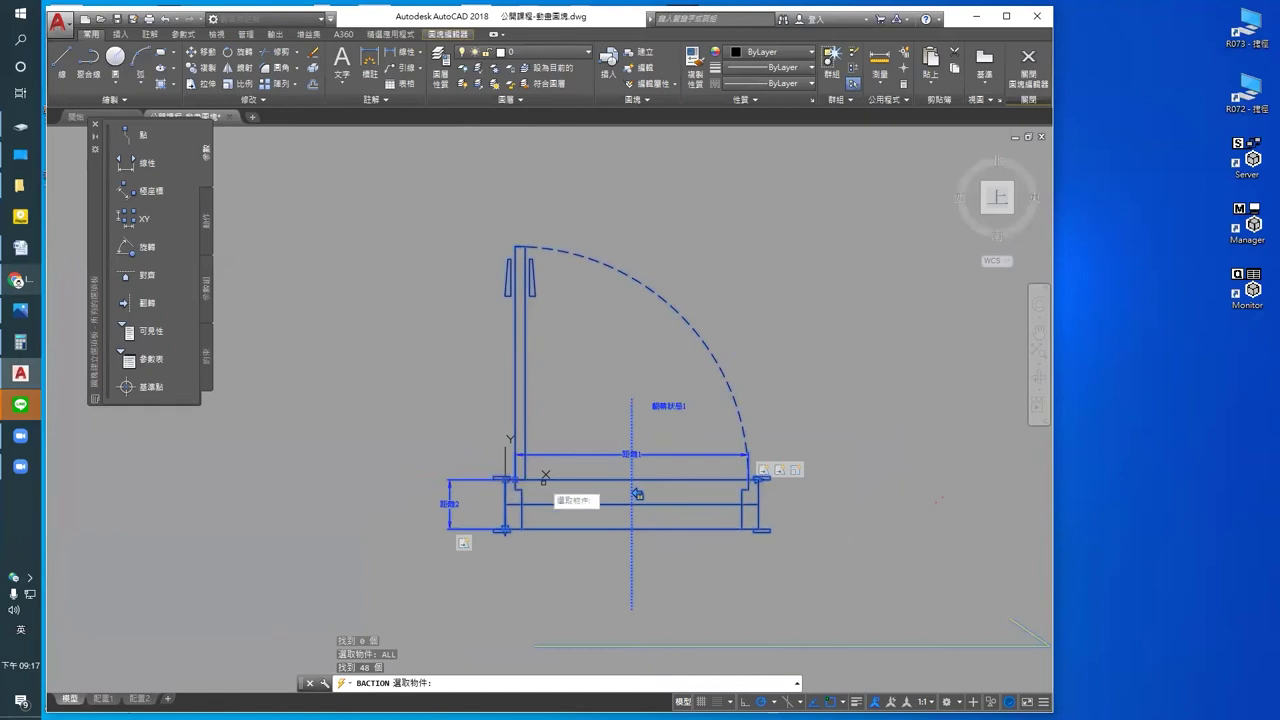
key("Return")
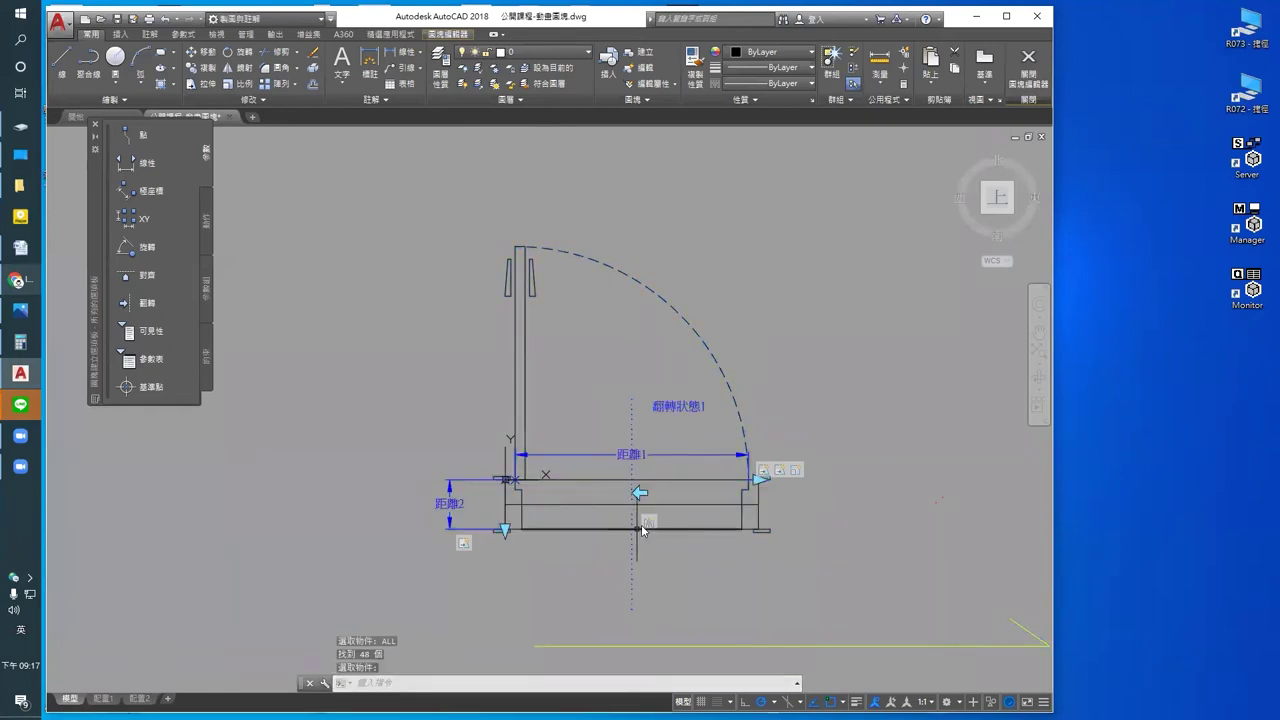
Step: Open the 動態圖塊-門 definition in a test block window
scroll(647, 525, "up", 2)
key("Escape")
middle_click_drag(529, 439, 580, 455)
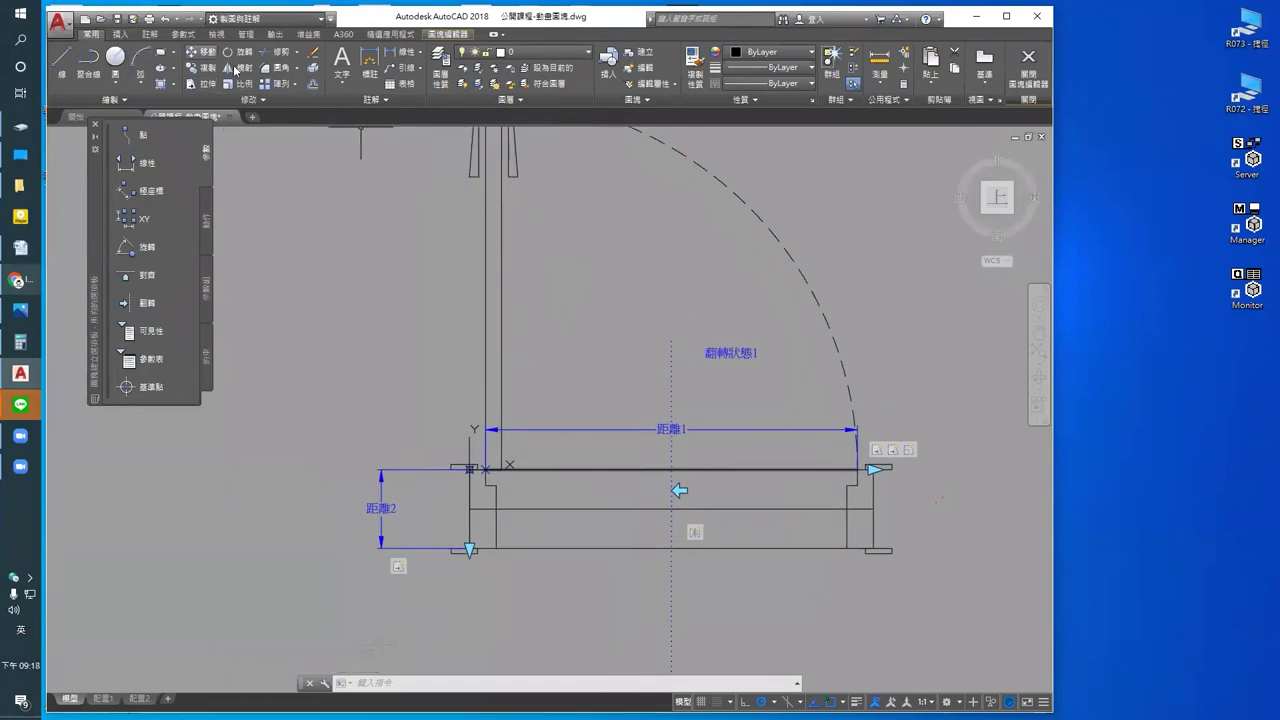
left_click(440, 37)
left_click(120, 70)
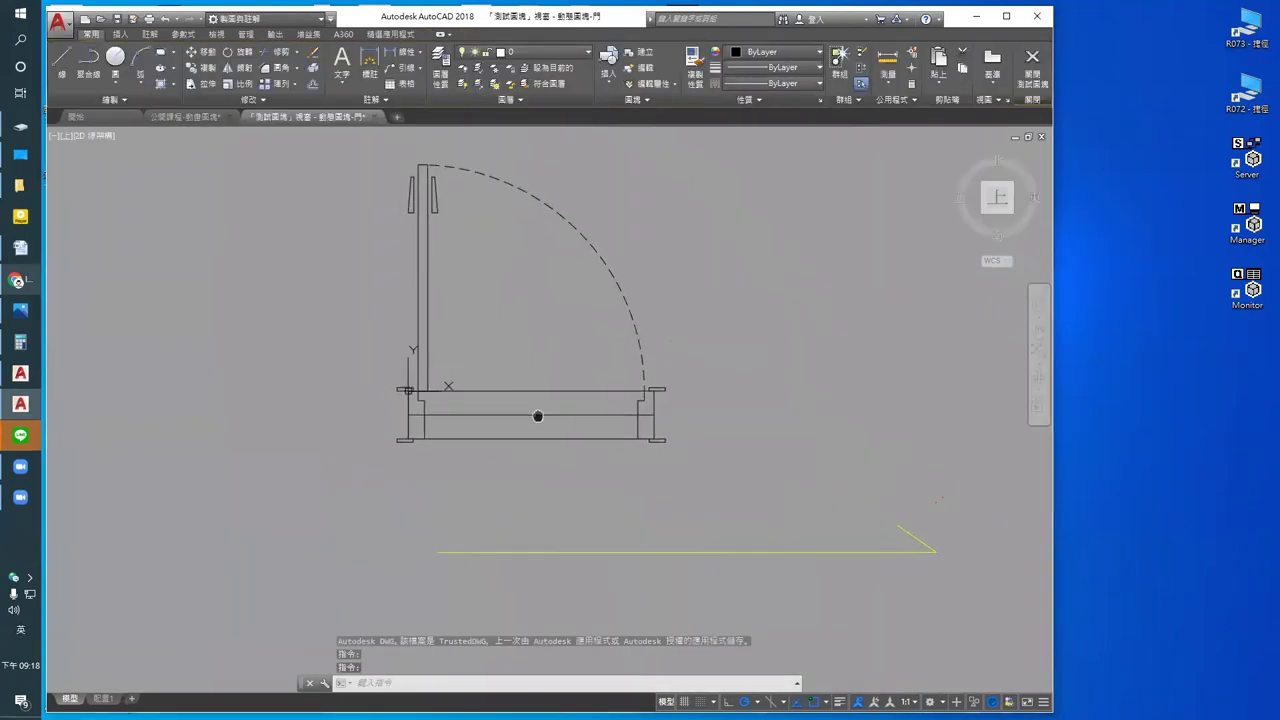
Step: Flip the test door back and forth repeatedly about its vertical reflection line to check the flip action
left_click(583, 386)
left_click(583, 386)
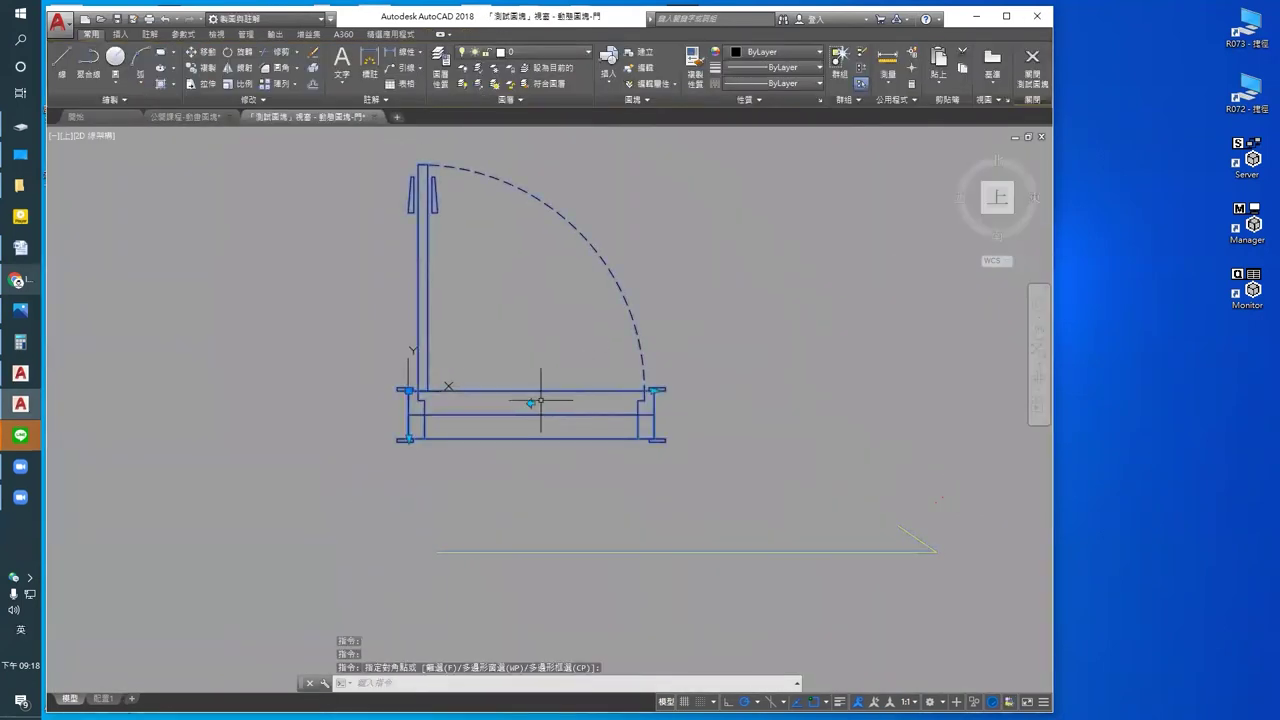
left_click(531, 403)
left_click(531, 403)
left_click(531, 403)
left_click(531, 403)
left_click(531, 403)
left_click(531, 403)
left_click(531, 403)
left_click(531, 403)
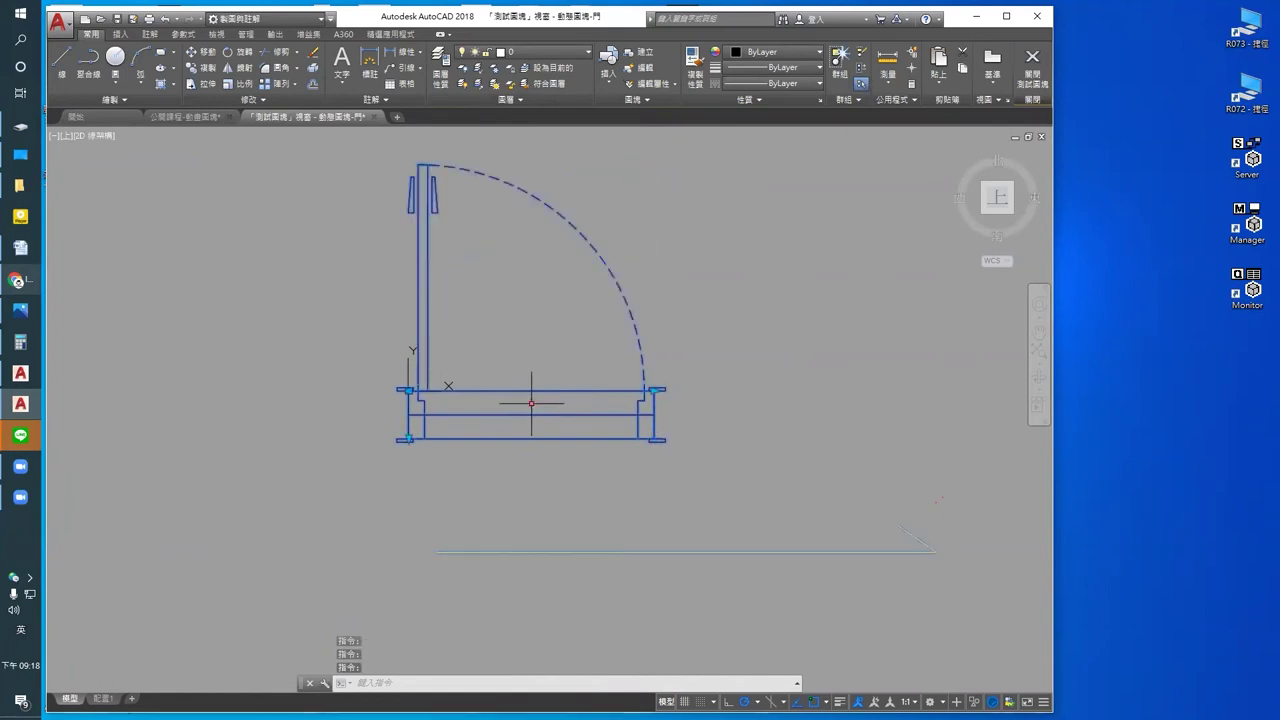
left_click(531, 403)
left_click(531, 403)
left_click(531, 403)
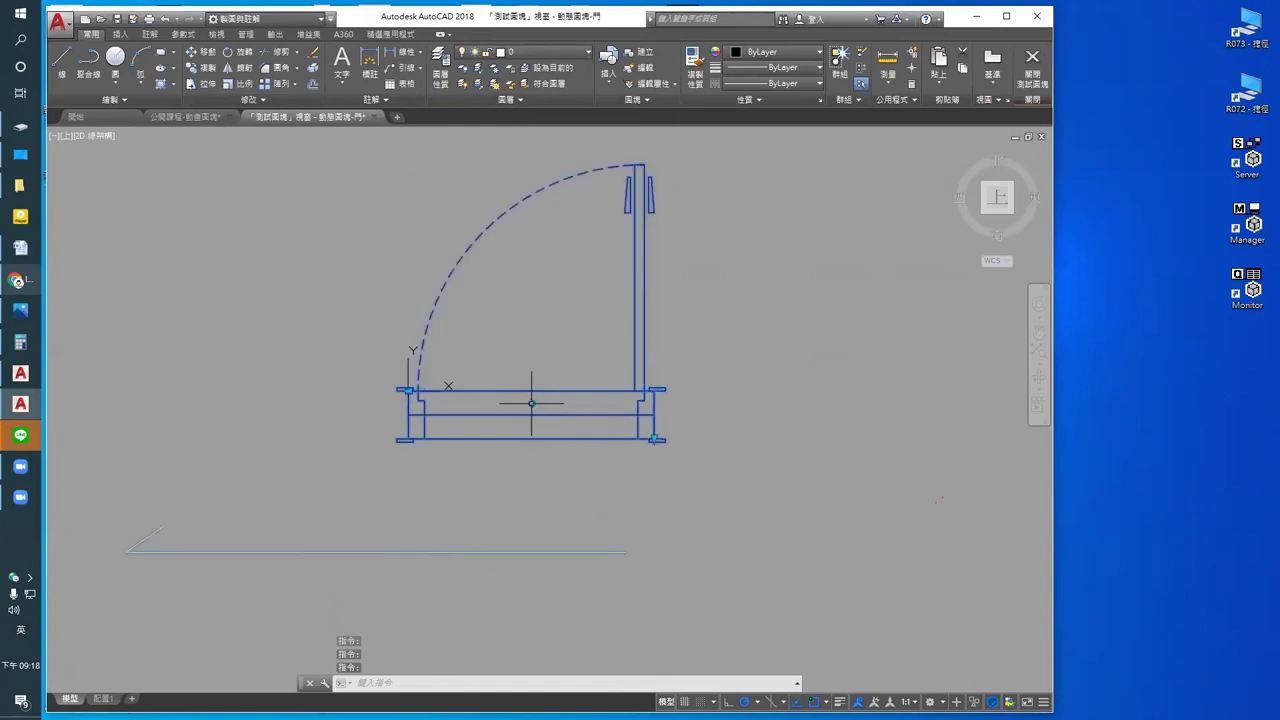
left_click(531, 403)
left_click(531, 403)
left_click(531, 403)
middle_click_drag(531, 403, 468, 403)
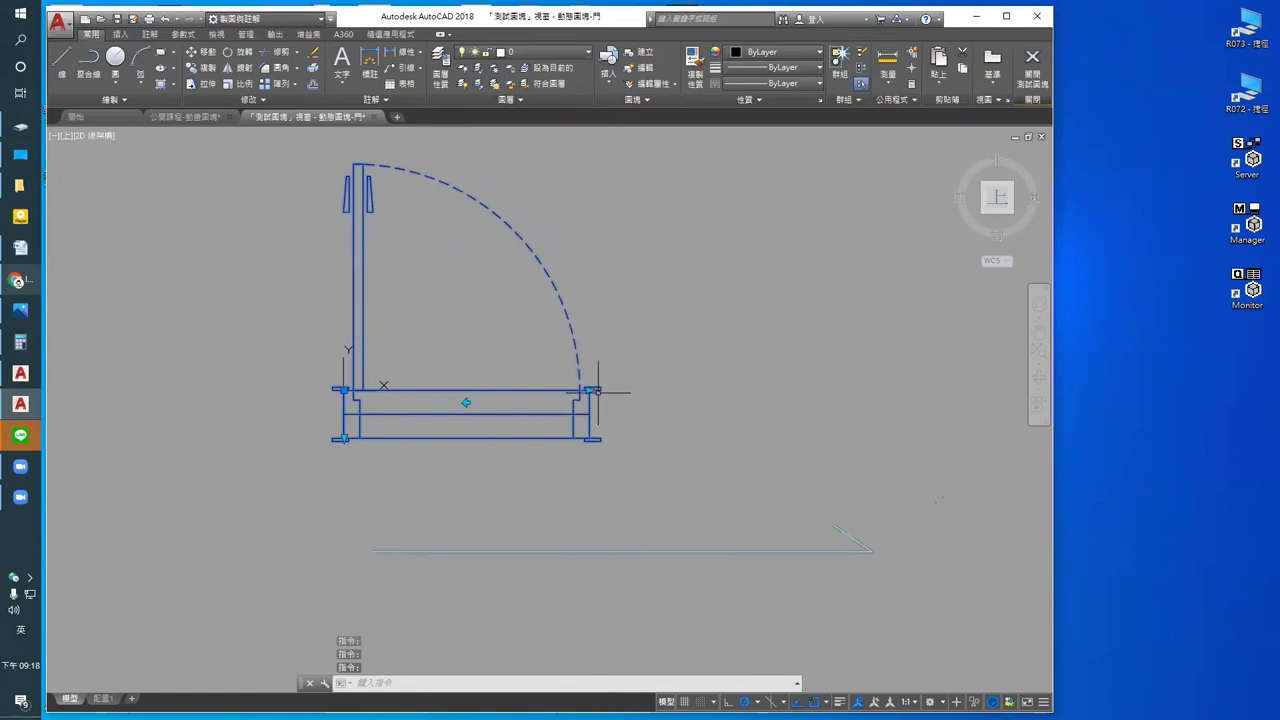
Step: Stretch the test door to a wider opening, and flip it to the other side and back
left_click(591, 390)
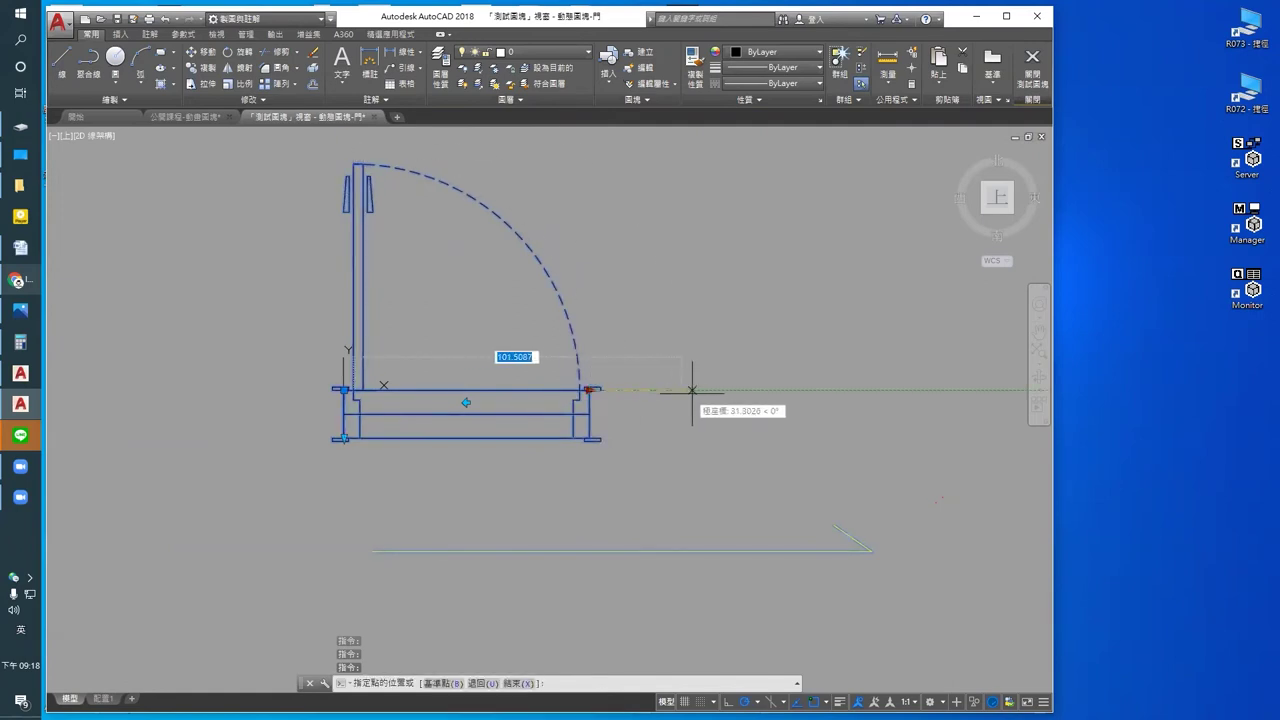
left_click(739, 390)
middle_click_drag(559, 402, 597, 446)
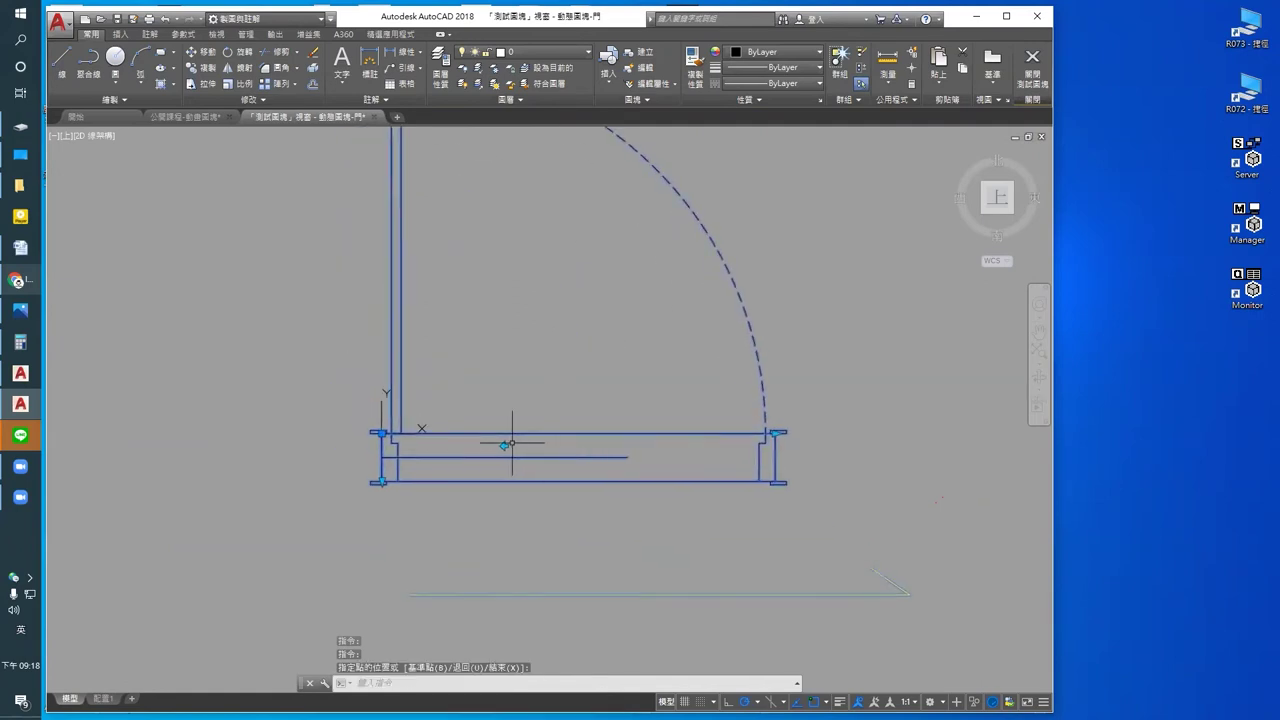
middle_click_drag(505, 446, 550, 471)
left_click(550, 471)
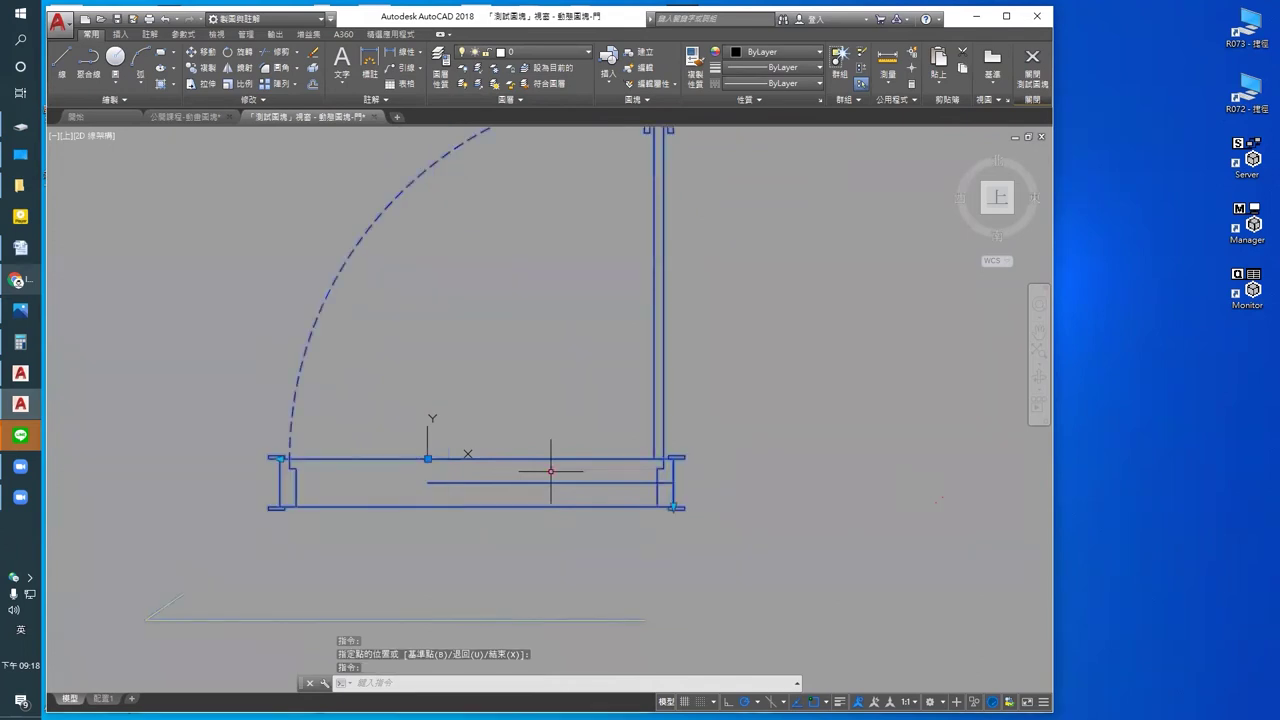
left_click(550, 471)
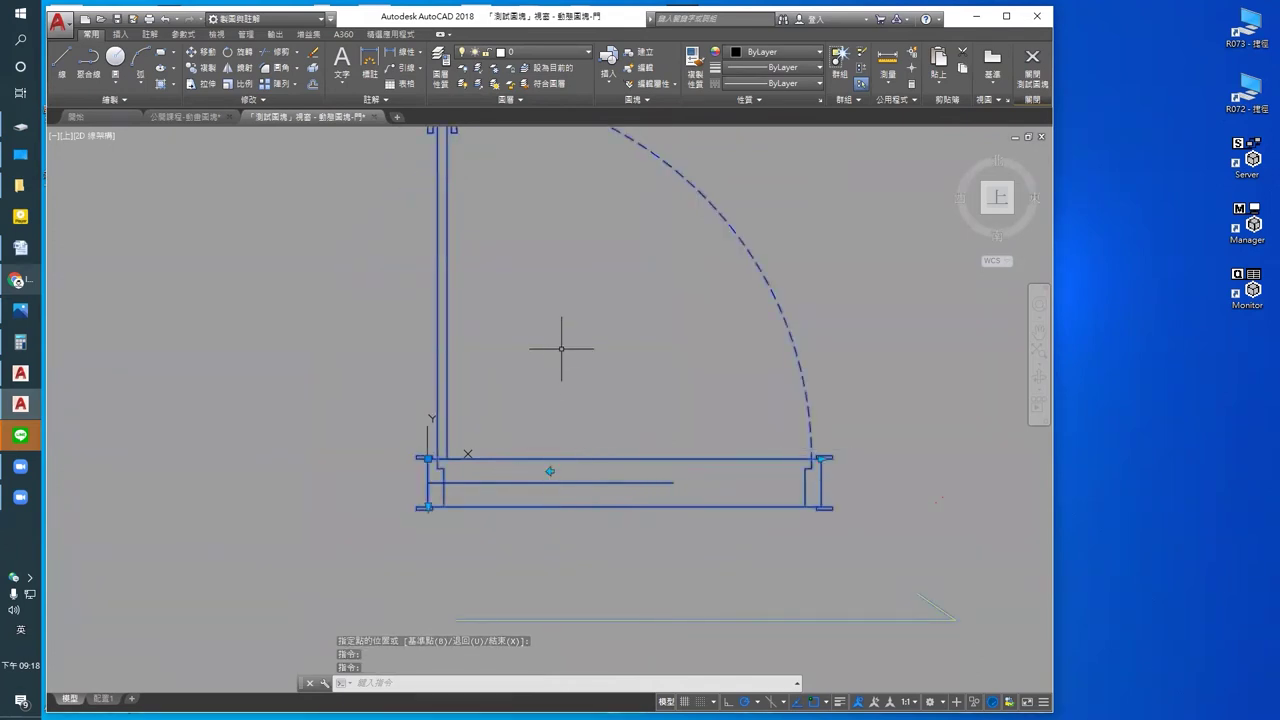
Step: Reduce the widened test door's opening width with its width grip, and examine the frame's horizontal centre line
scroll(560, 360, "down", 2)
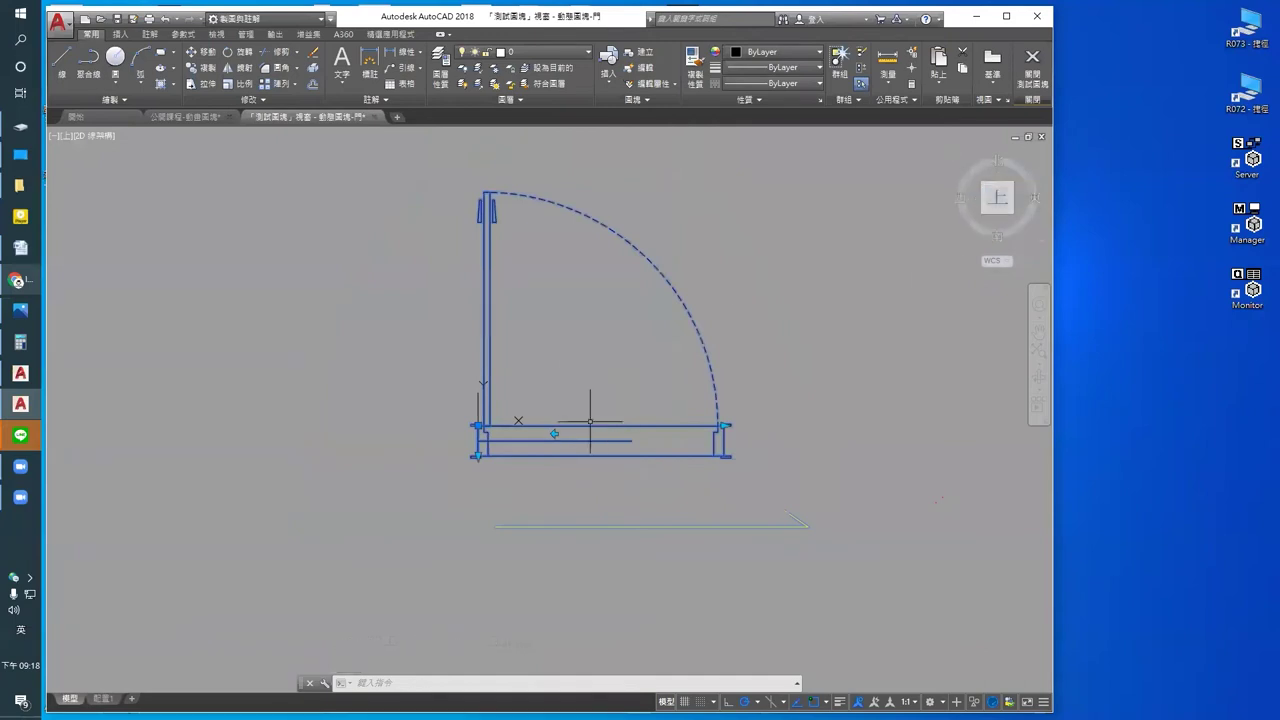
scroll(546, 430, "up", 2)
left_click(830, 422)
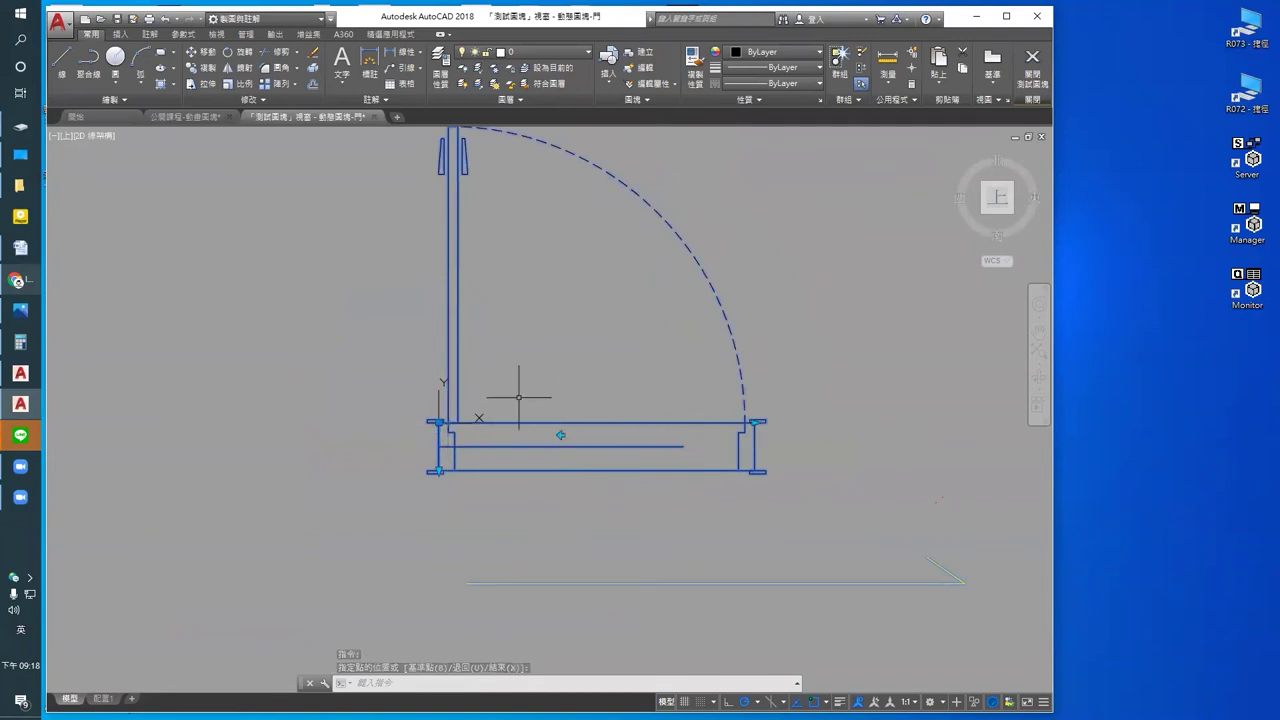
left_click(755, 422)
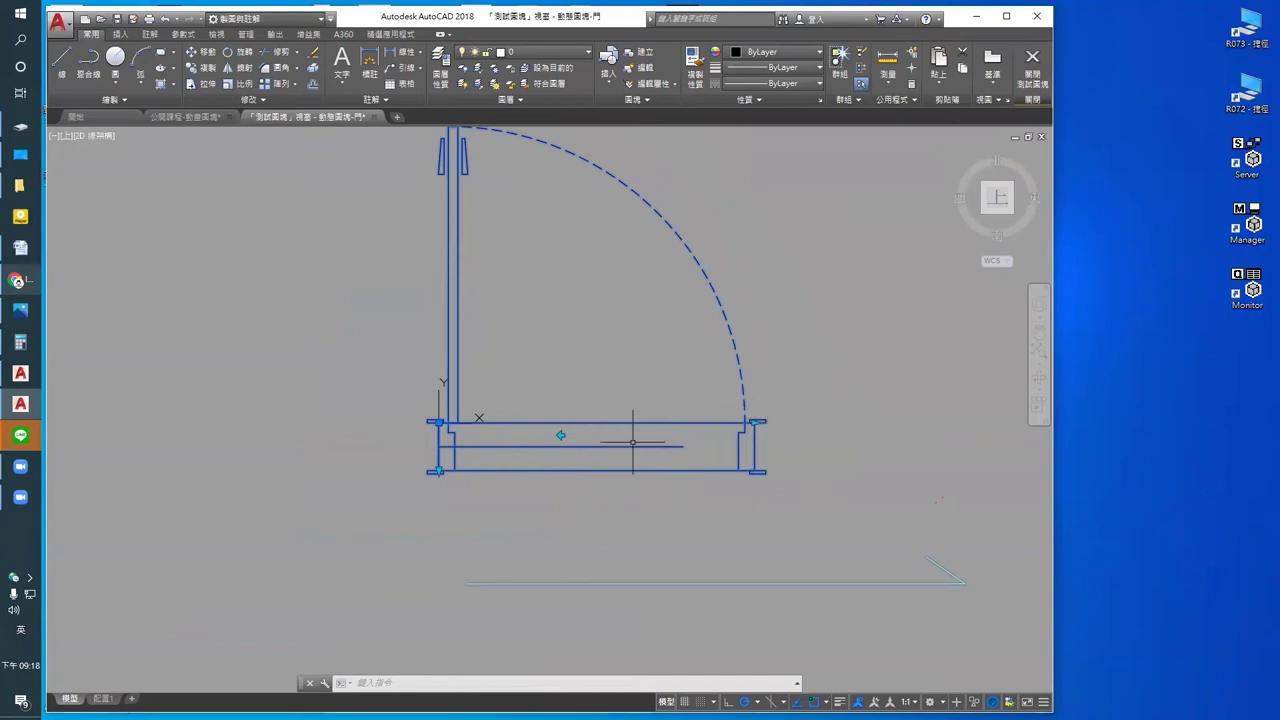
scroll(630, 442, "up", 2)
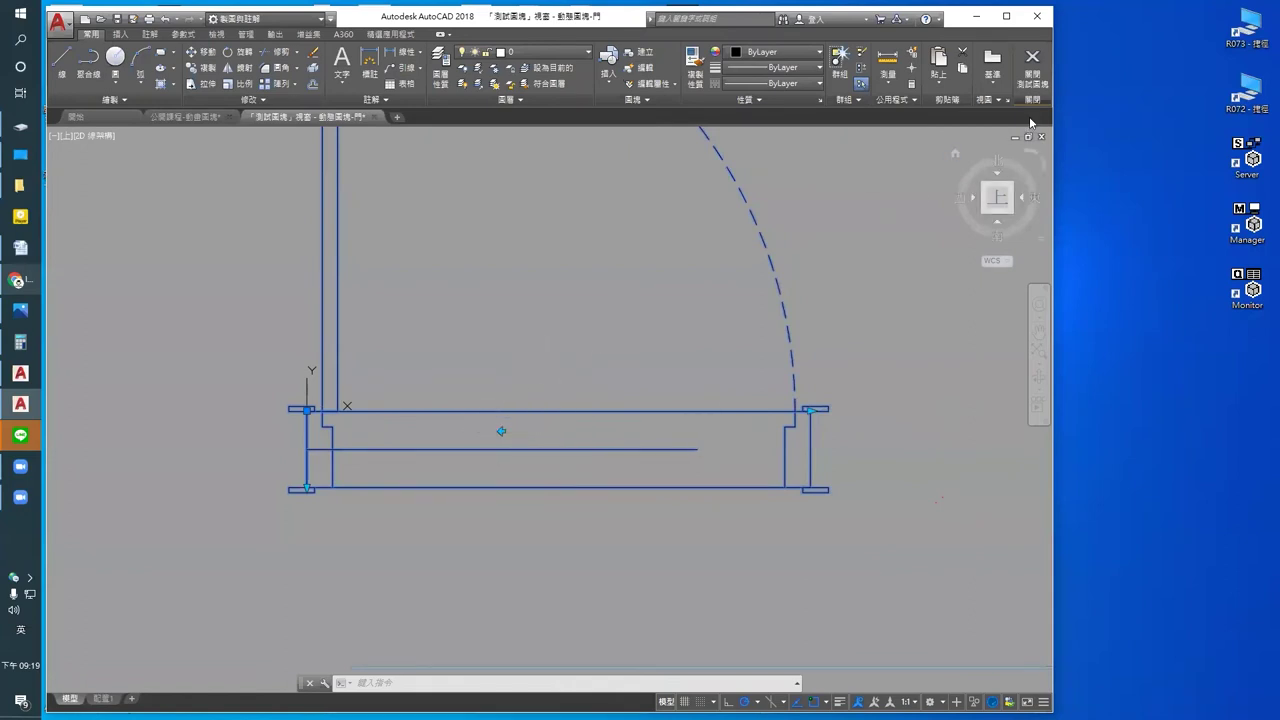
Step: Close the test block window to return to the block definition, and show the available block actions
left_click(1033, 70)
scroll(763, 417, "up", 2)
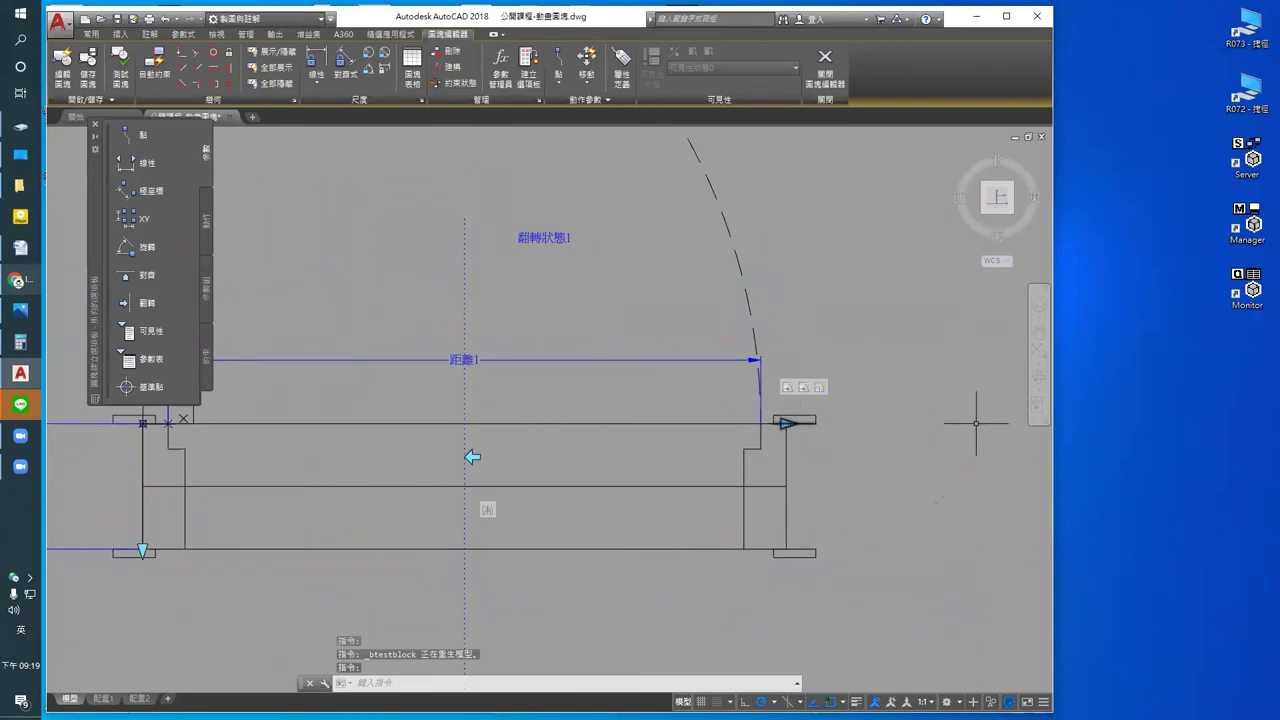
scroll(860, 425, "down", 2)
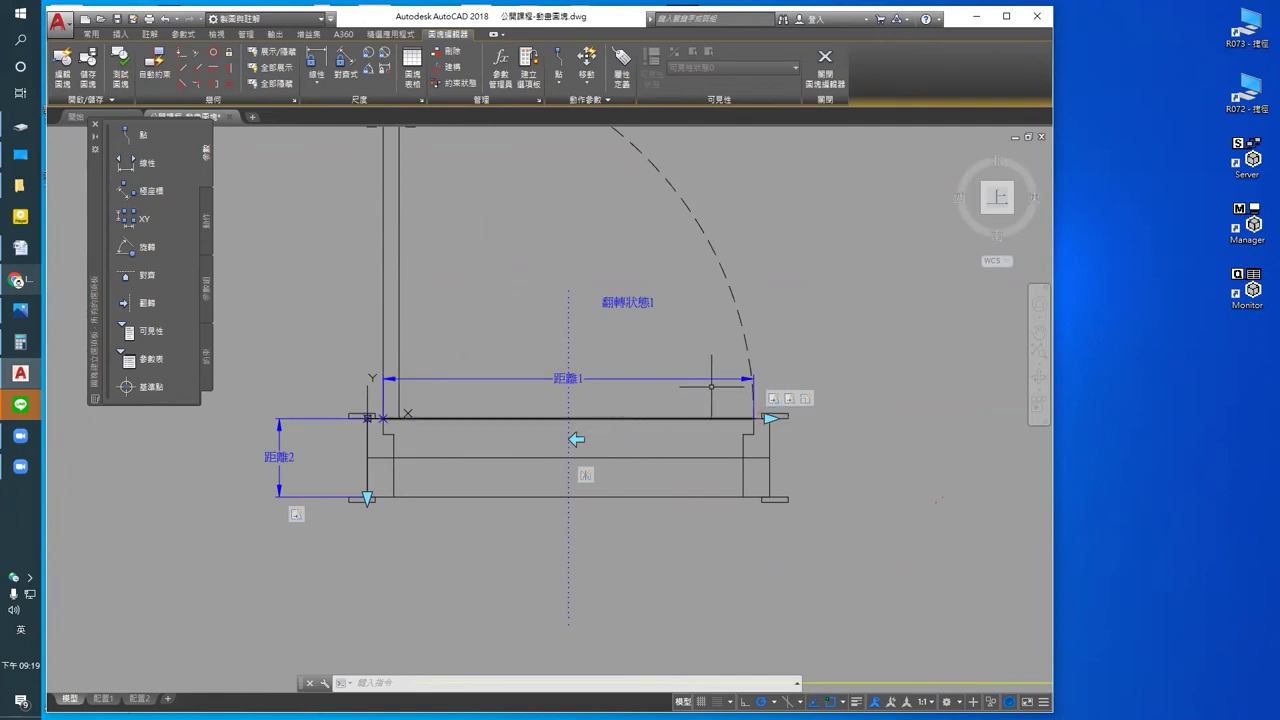
mouse_move(637, 439)
middle_mouse_down()
mouse_move(719, 462)
mouse_move(679, 442)
middle_mouse_up()
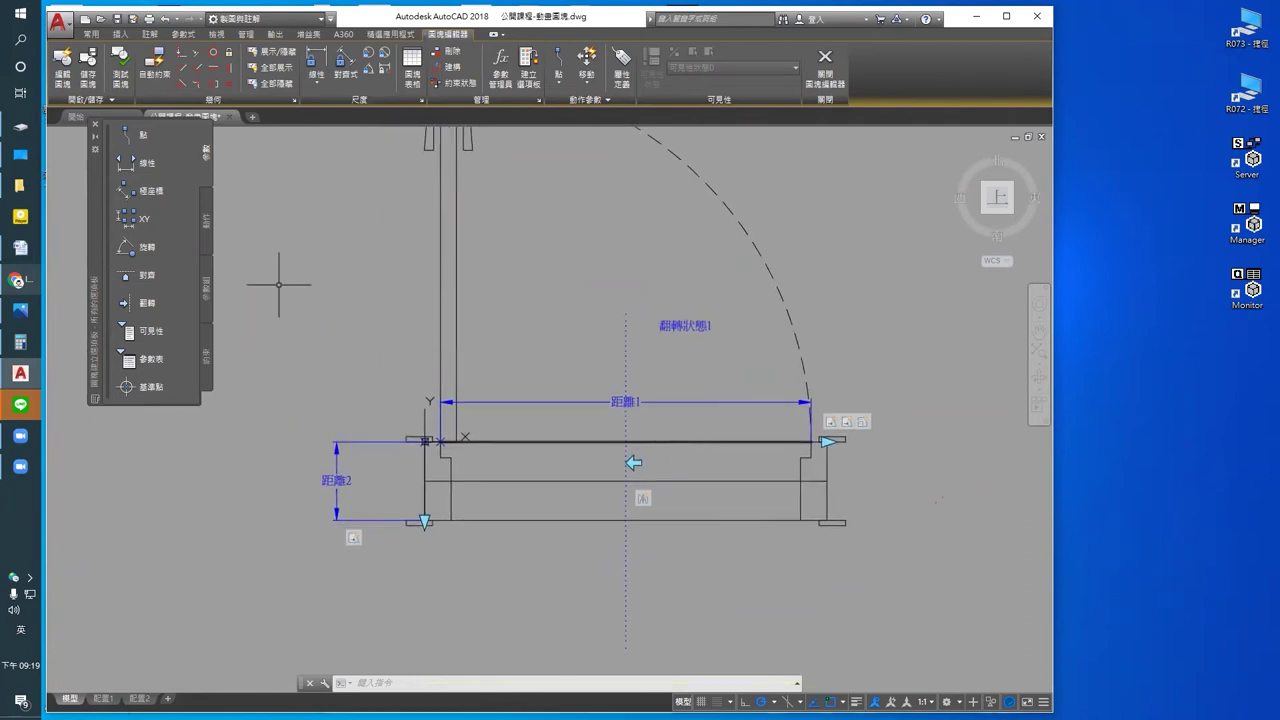
left_click(207, 221)
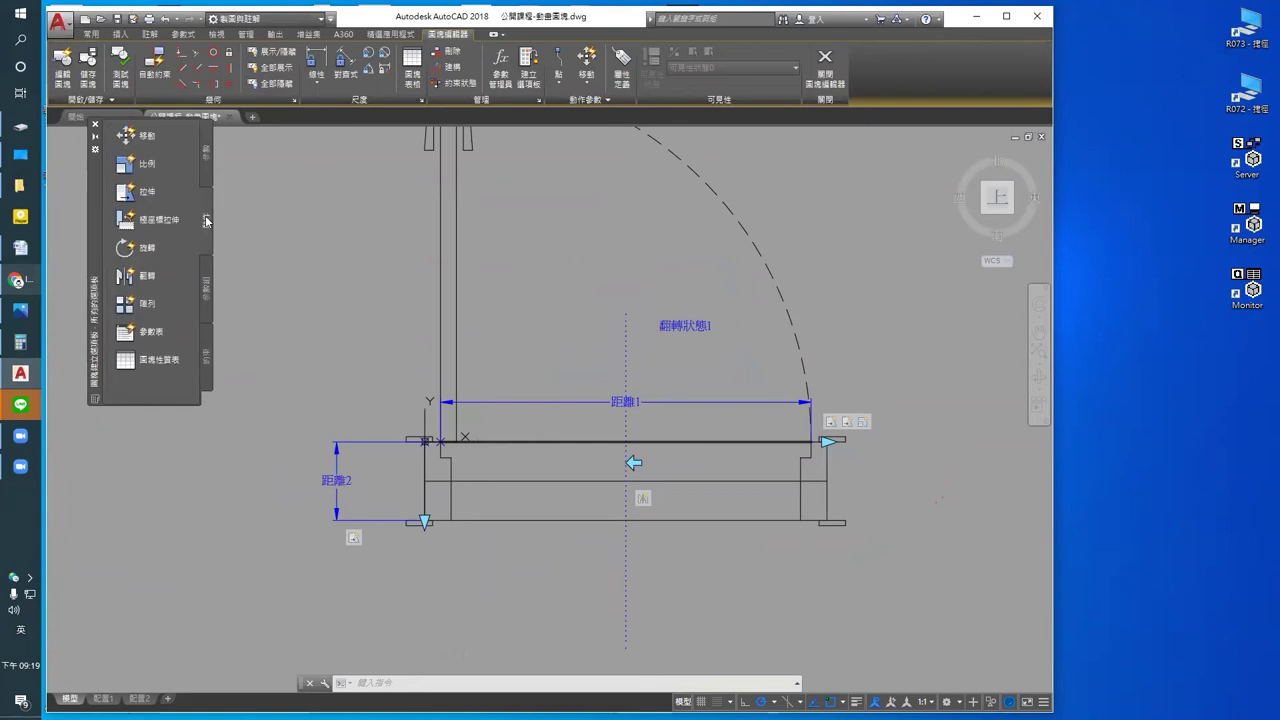
Step: Add a Move action tied to the 距離1 parameter's right end point, with the 翻轉狀態1 flip parameter as its object
left_click(147, 137)
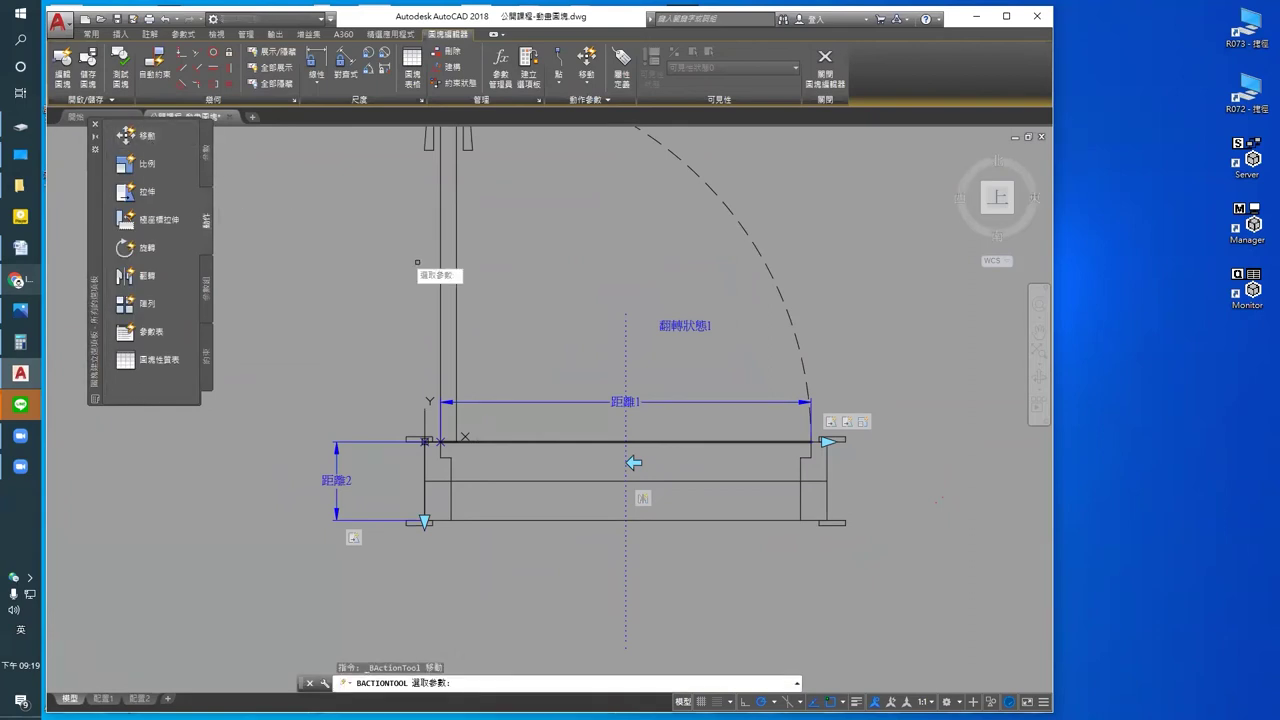
middle_click_drag(694, 418, 700, 407)
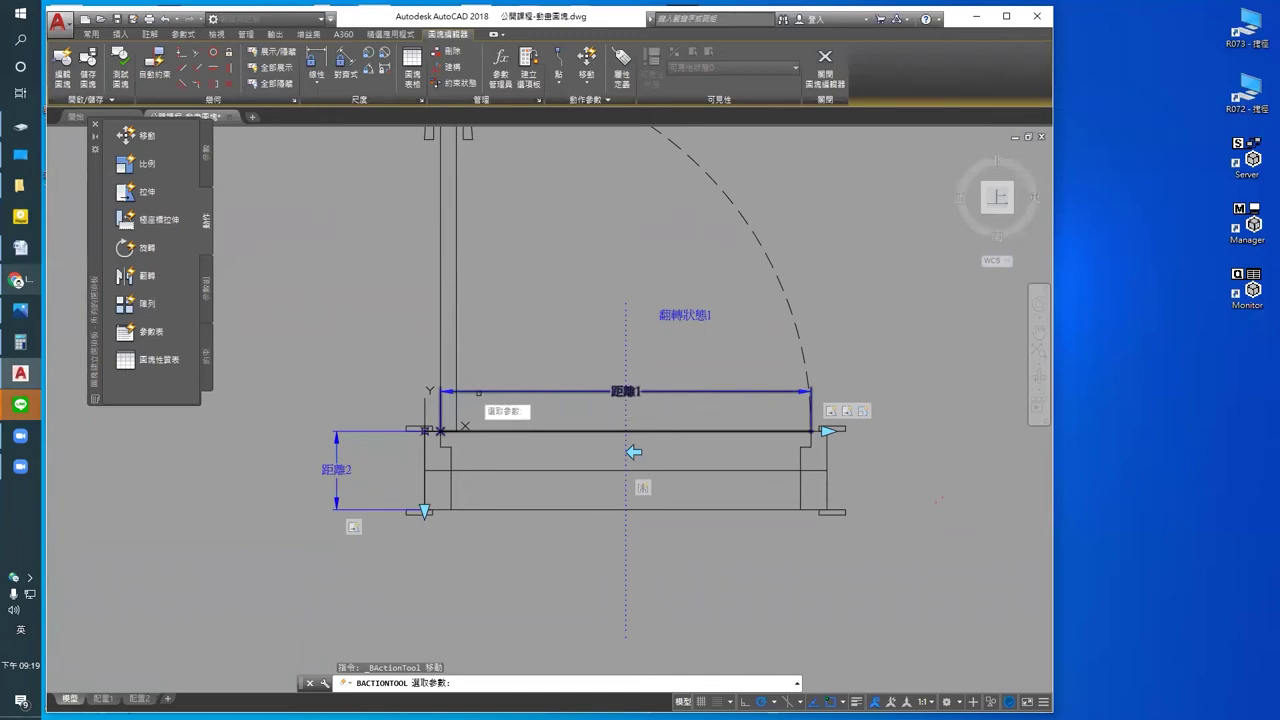
left_click(627, 391)
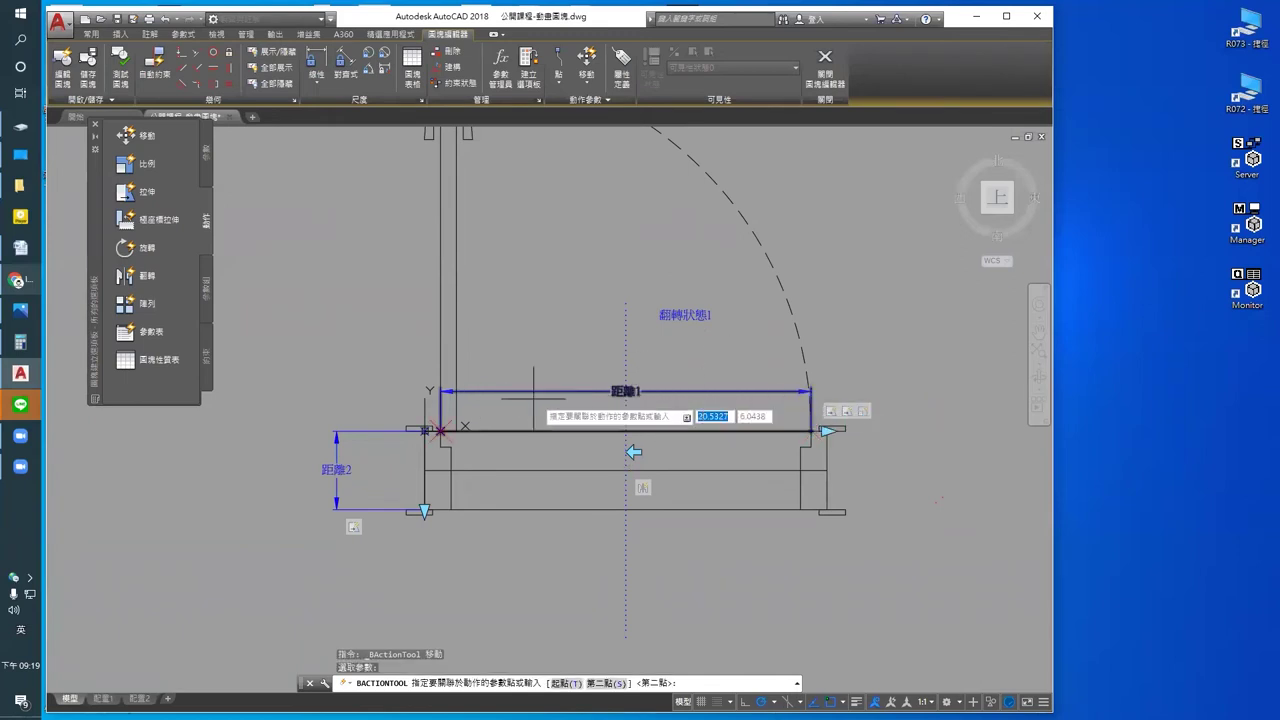
left_click(810, 431)
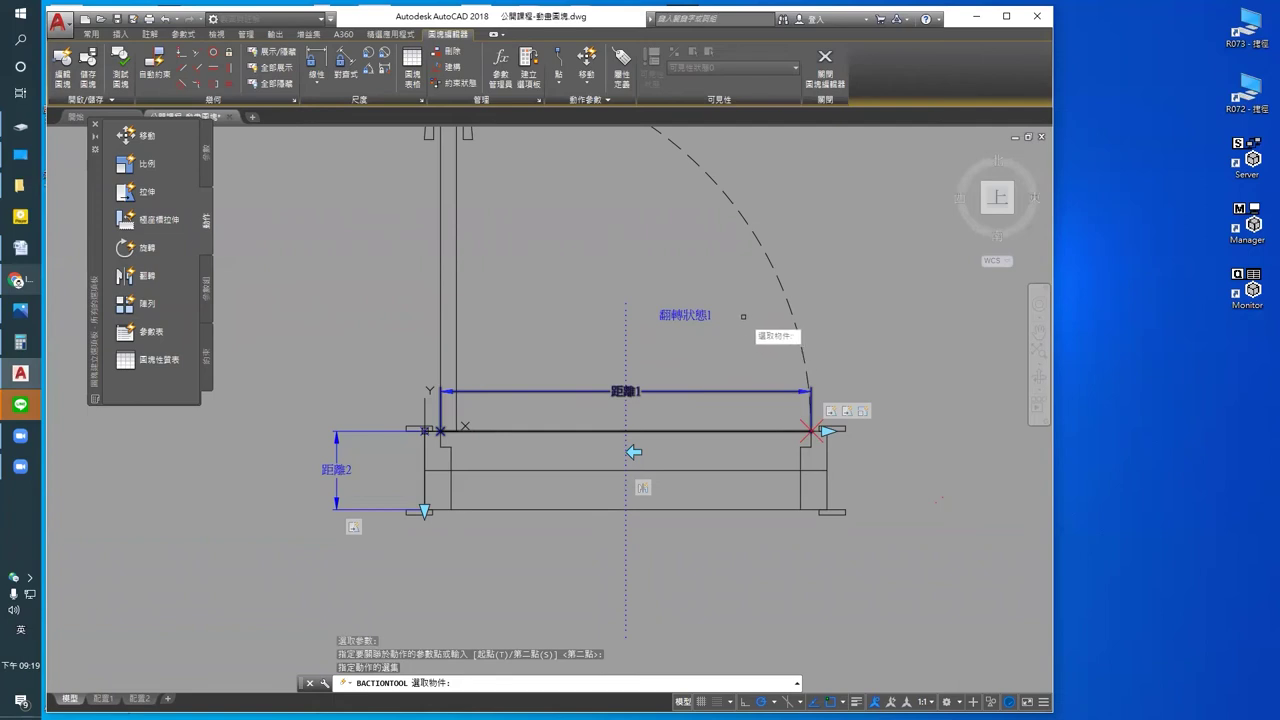
left_click(700, 311)
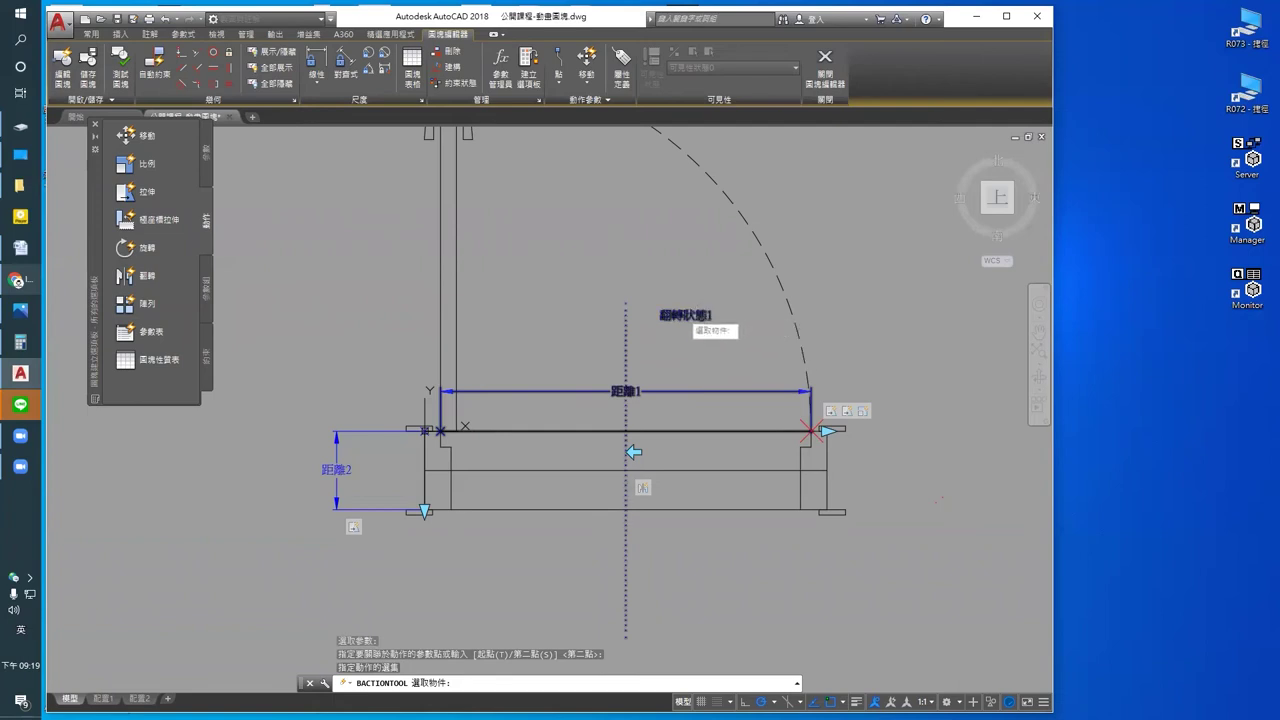
middle_click_drag(645, 338, 667, 336)
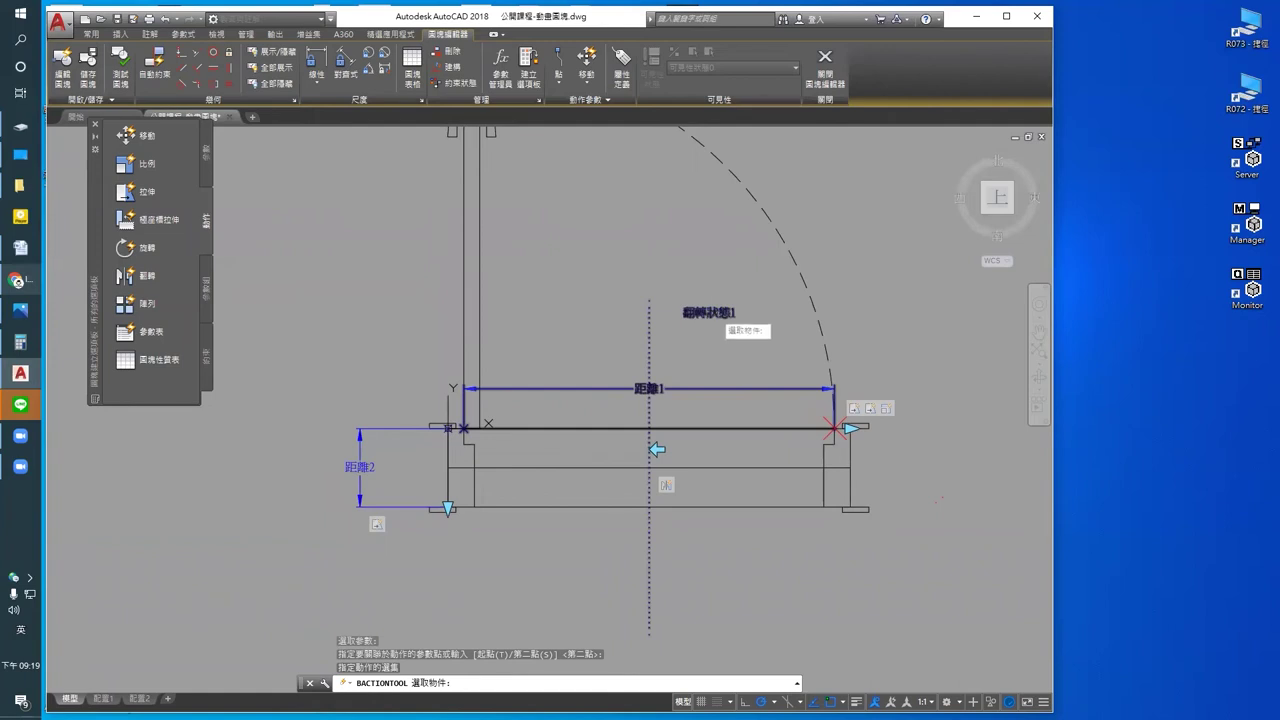
left_click(716, 312)
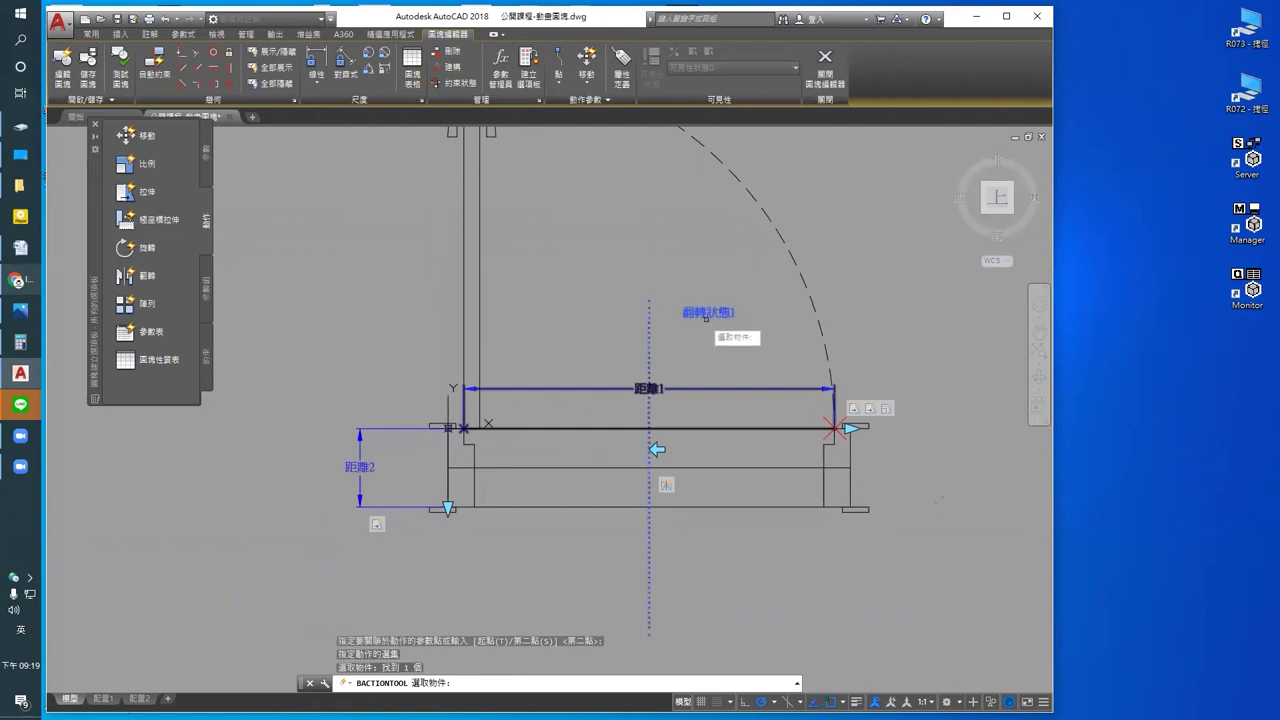
key("Return")
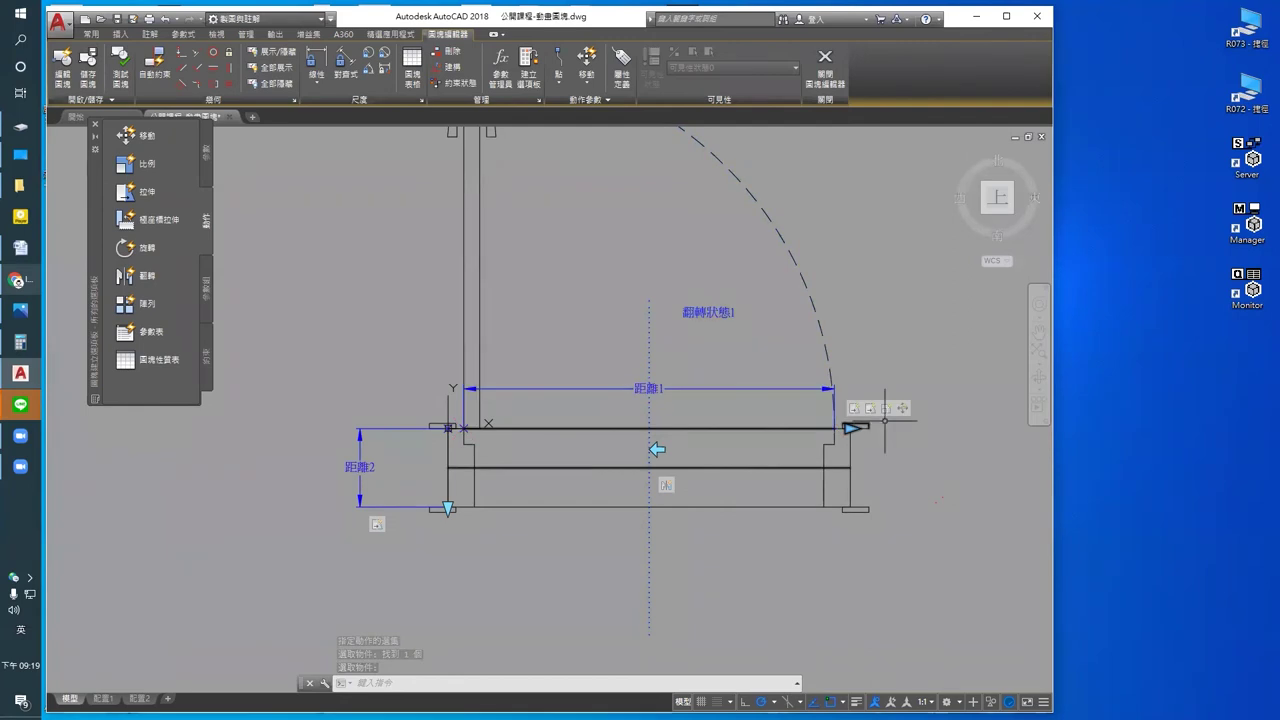
Step: Set the new Move action's distance multiplier to 0.5 in its properties, and close the properties
middle_click_drag(882, 414, 848, 417)
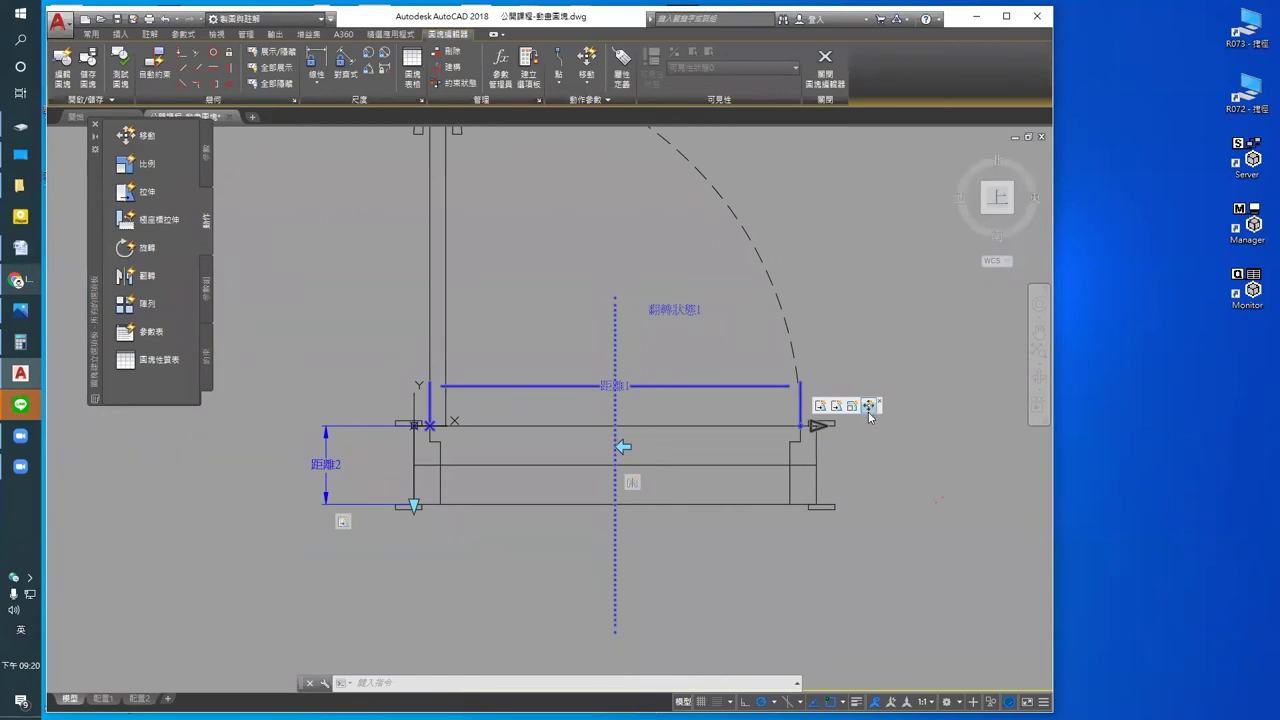
double_click(868, 406)
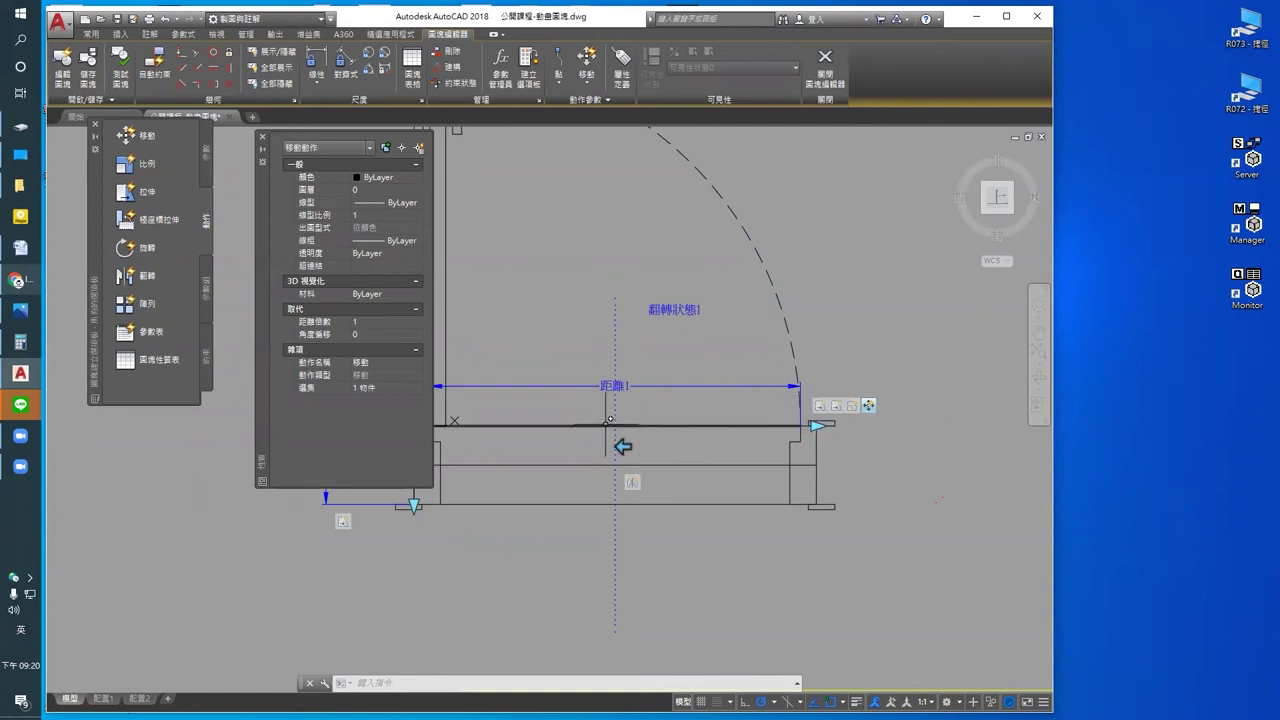
left_click(389, 323)
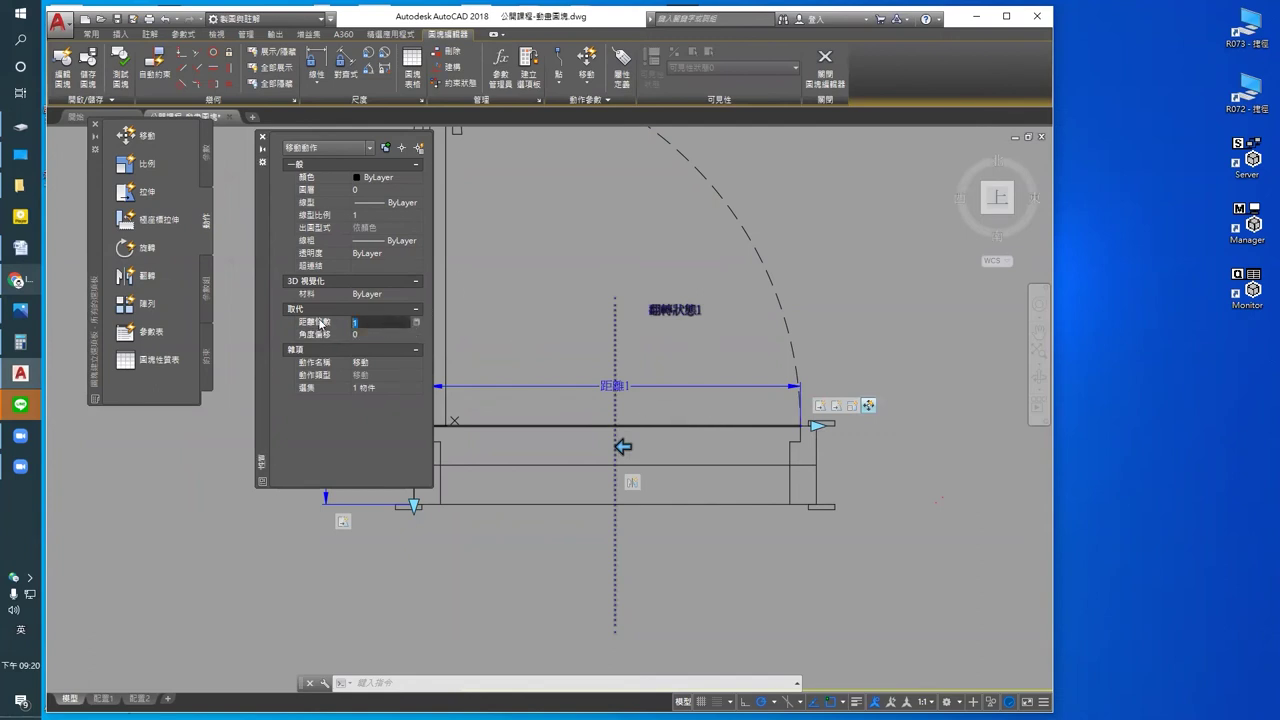
type("-1")
key("Return")
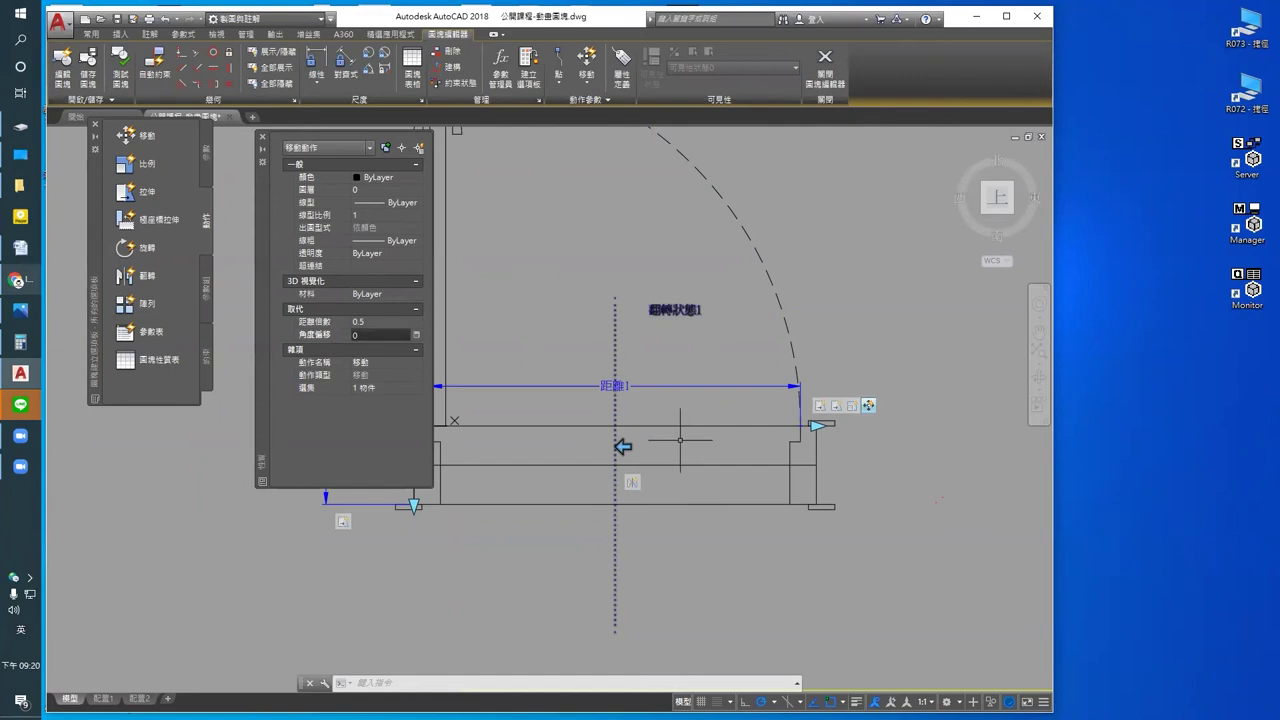
key("Escape")
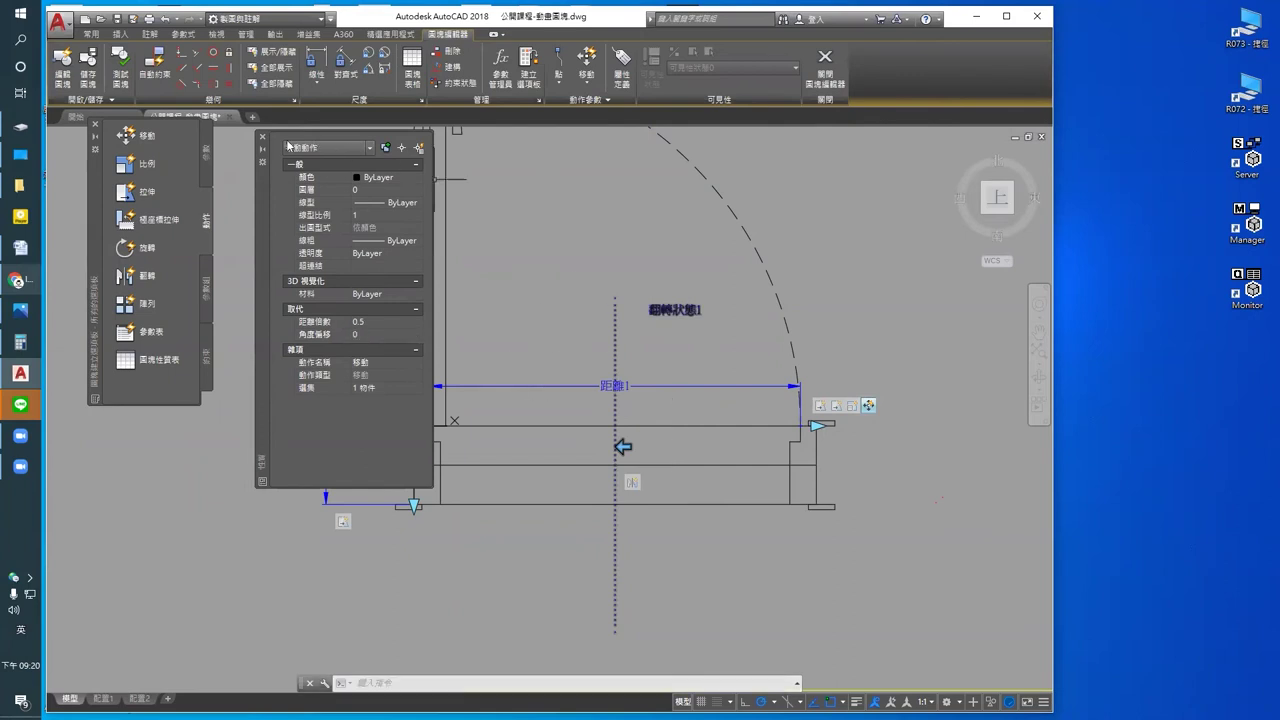
left_click(262, 137)
Step: Open the test block window and stretch the test door to a wider opening in two stages
left_click(130, 80)
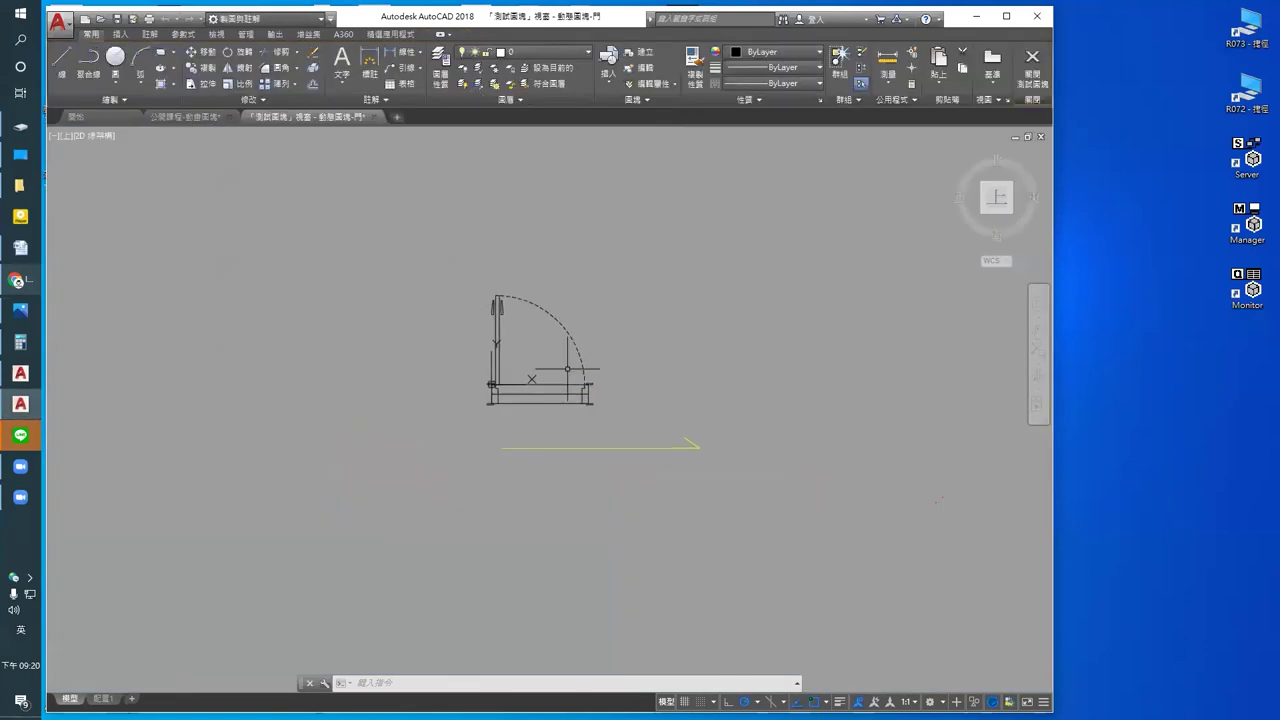
scroll(530, 400, "up", 4)
left_click(602, 358)
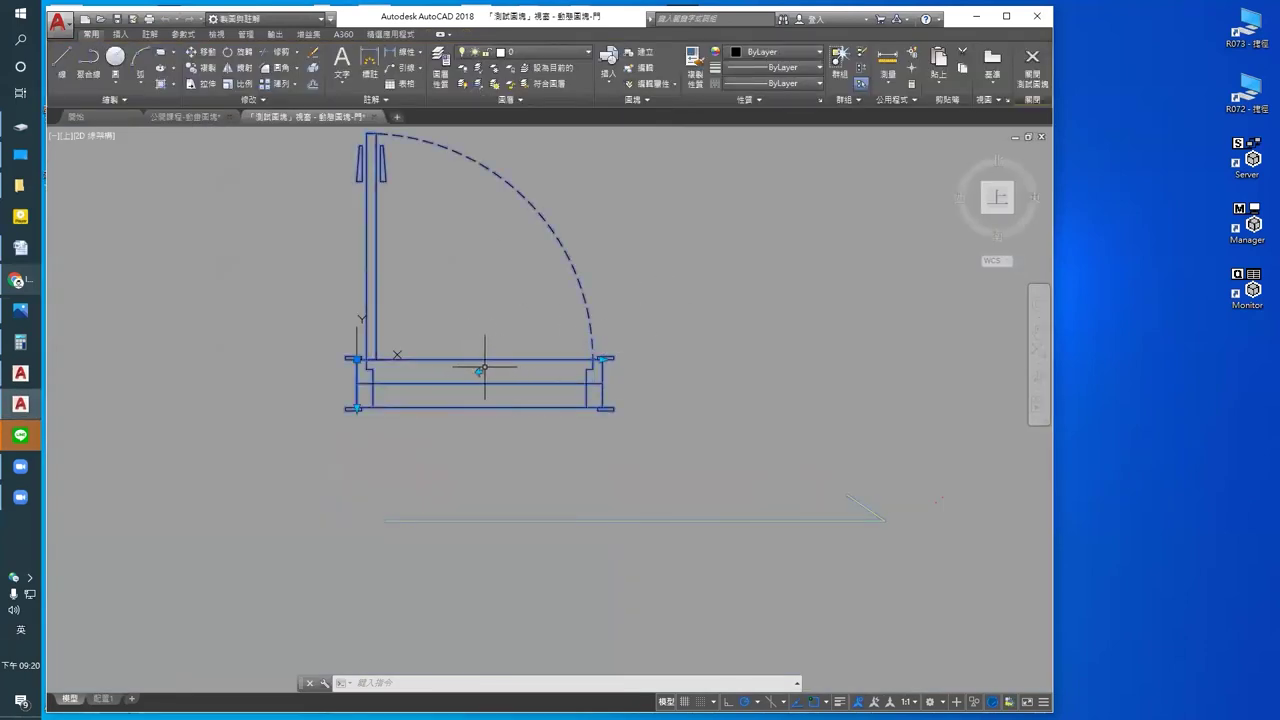
left_click(602, 359)
left_click(726, 345)
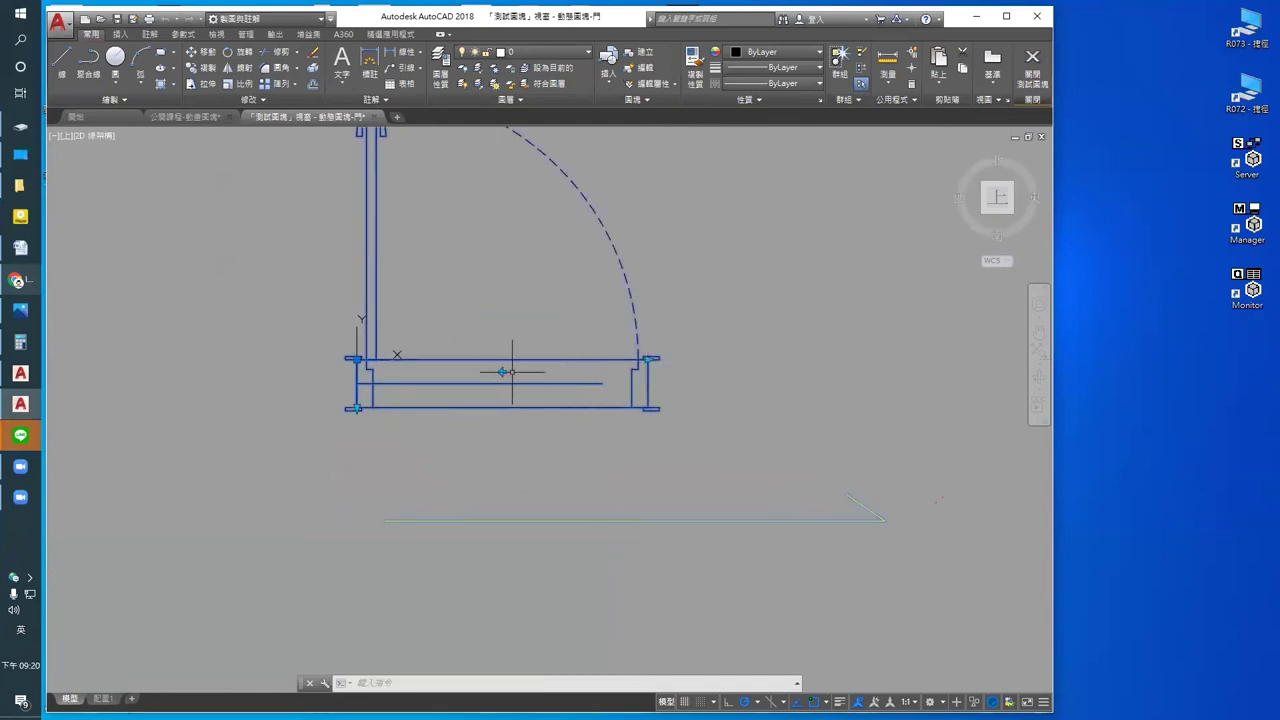
middle_click_drag(649, 359, 655, 415)
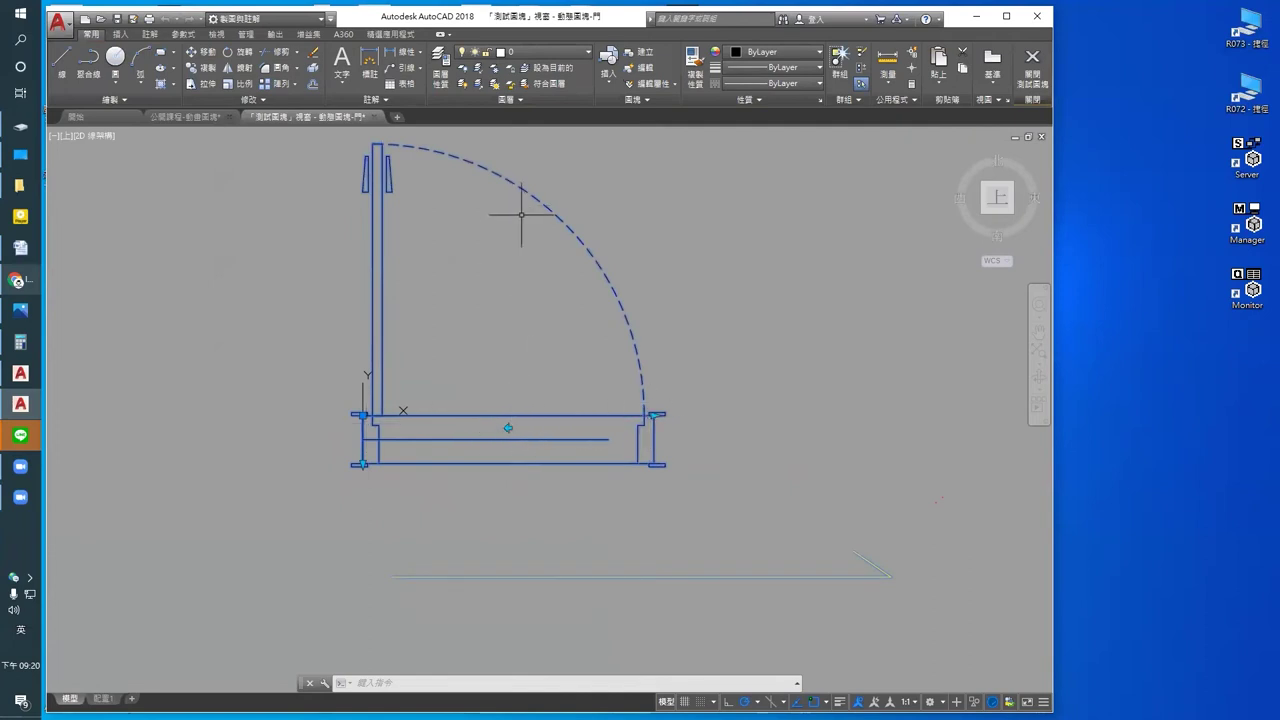
left_click(655, 412)
left_click(745, 412)
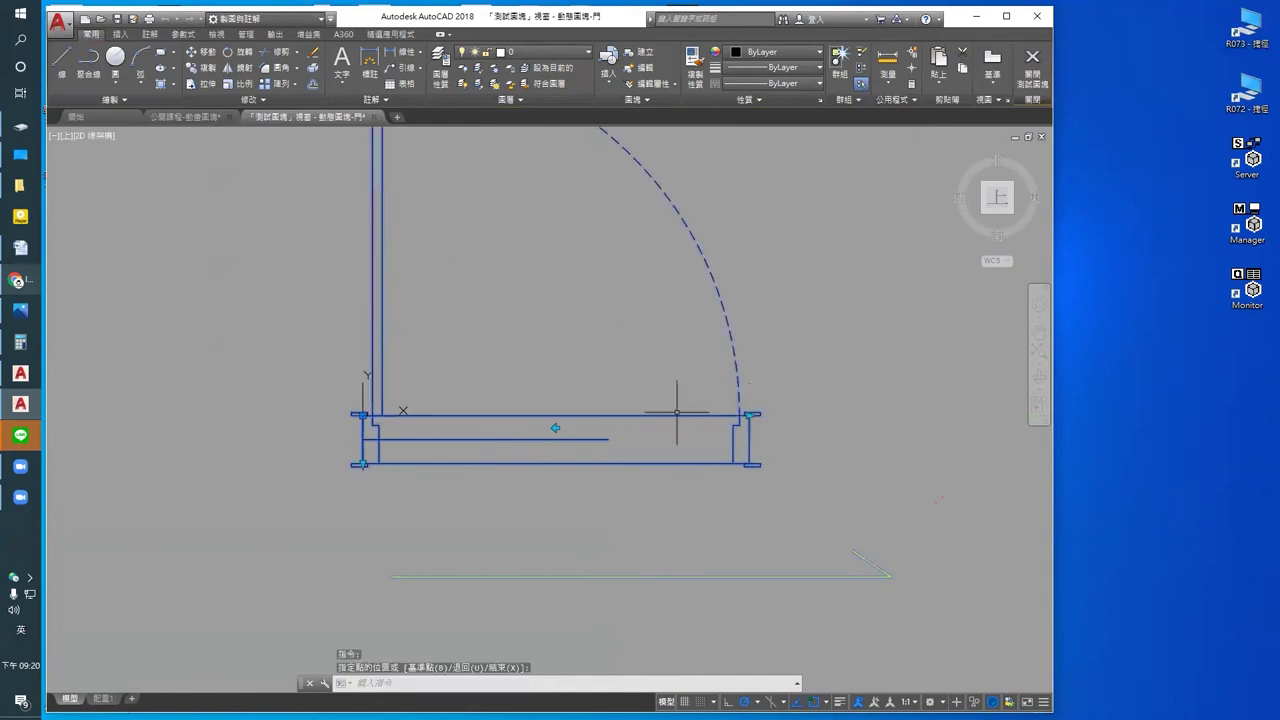
scroll(455, 497, "down", 2)
left_click(713, 447)
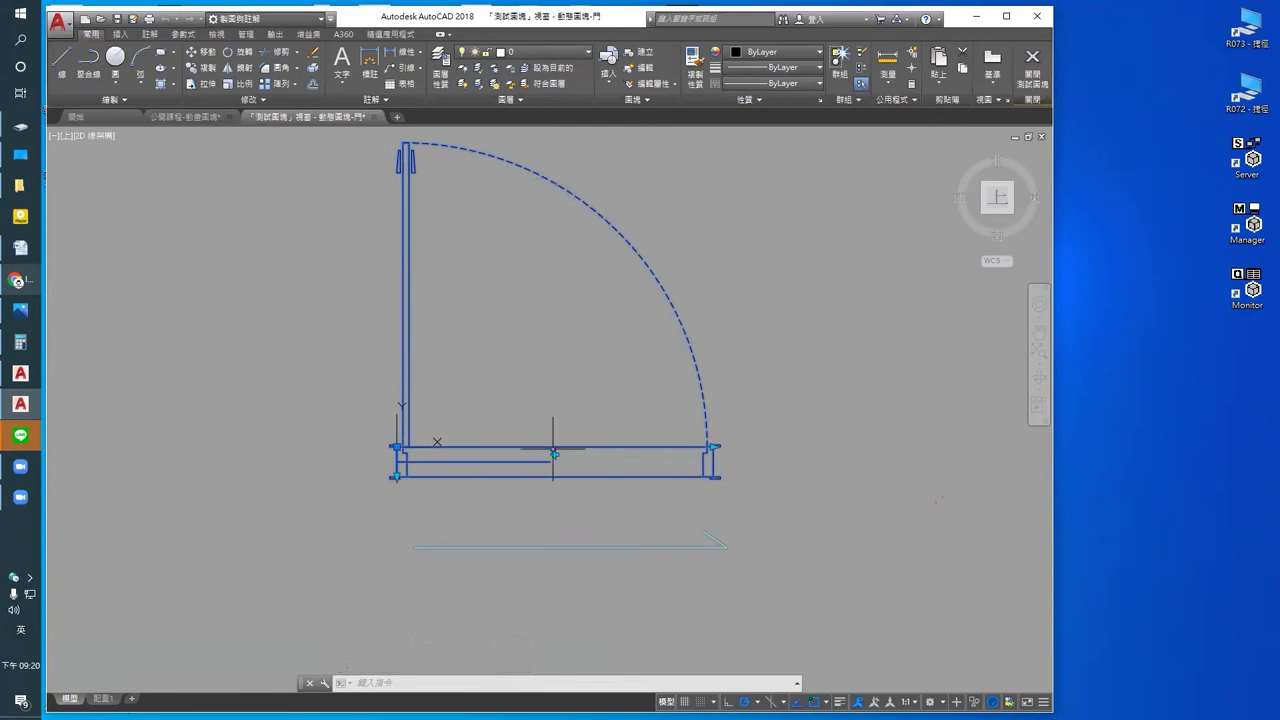
Step: Flip the widened test door back and forth repeatedly to check that it mirrors about the opening's middle
left_click(555, 454)
left_click(555, 454)
left_click(555, 454)
left_click(555, 454)
left_click(555, 454)
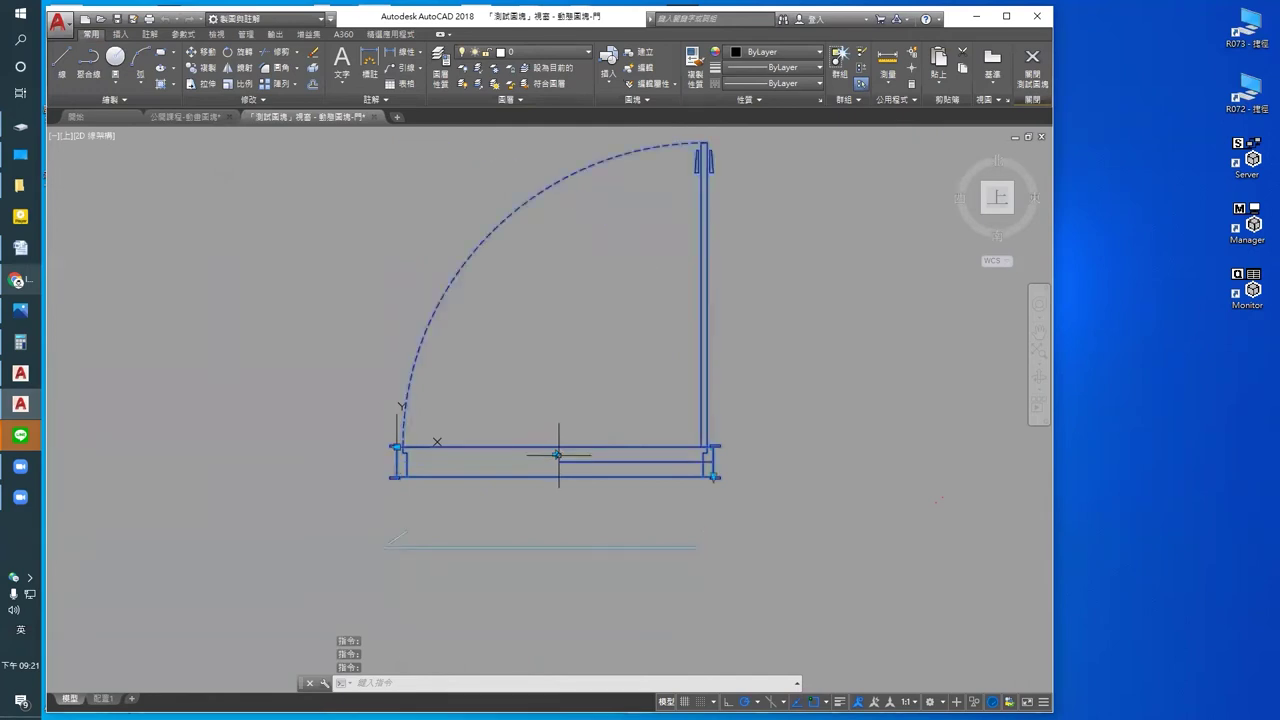
left_click(563, 450)
left_click(557, 450)
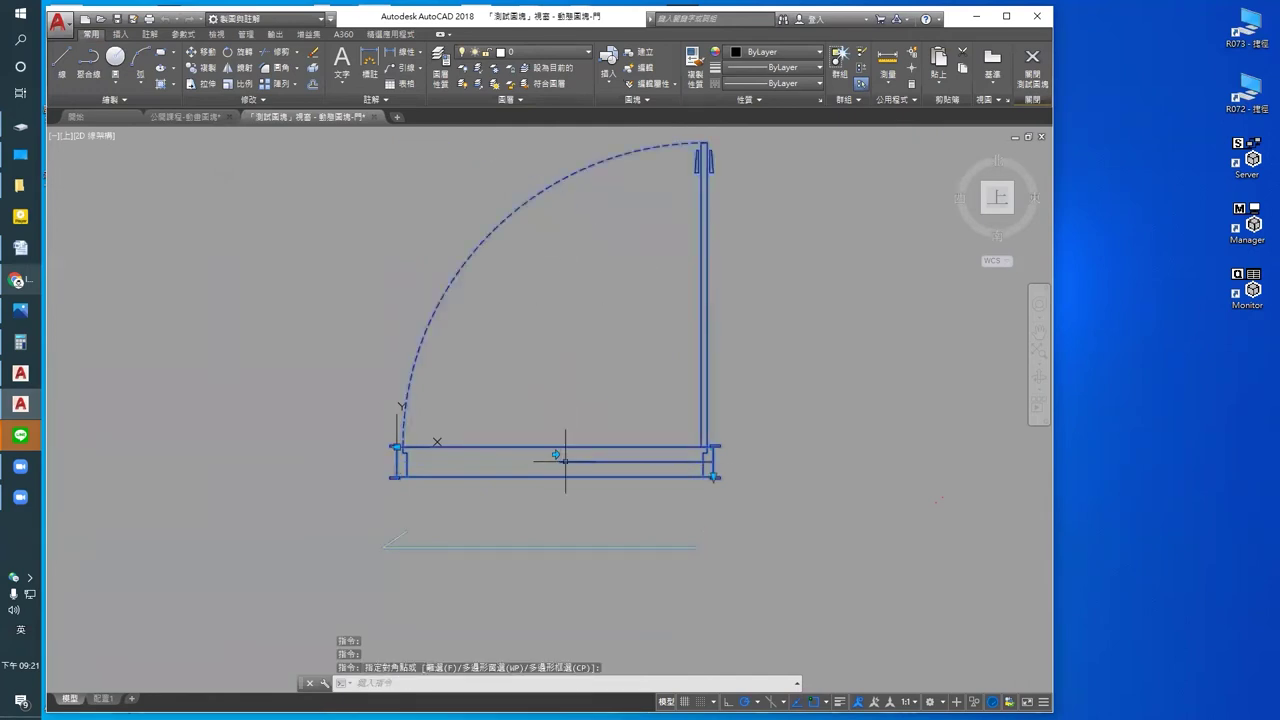
left_click(555, 454)
left_click(555, 454)
left_click(555, 454)
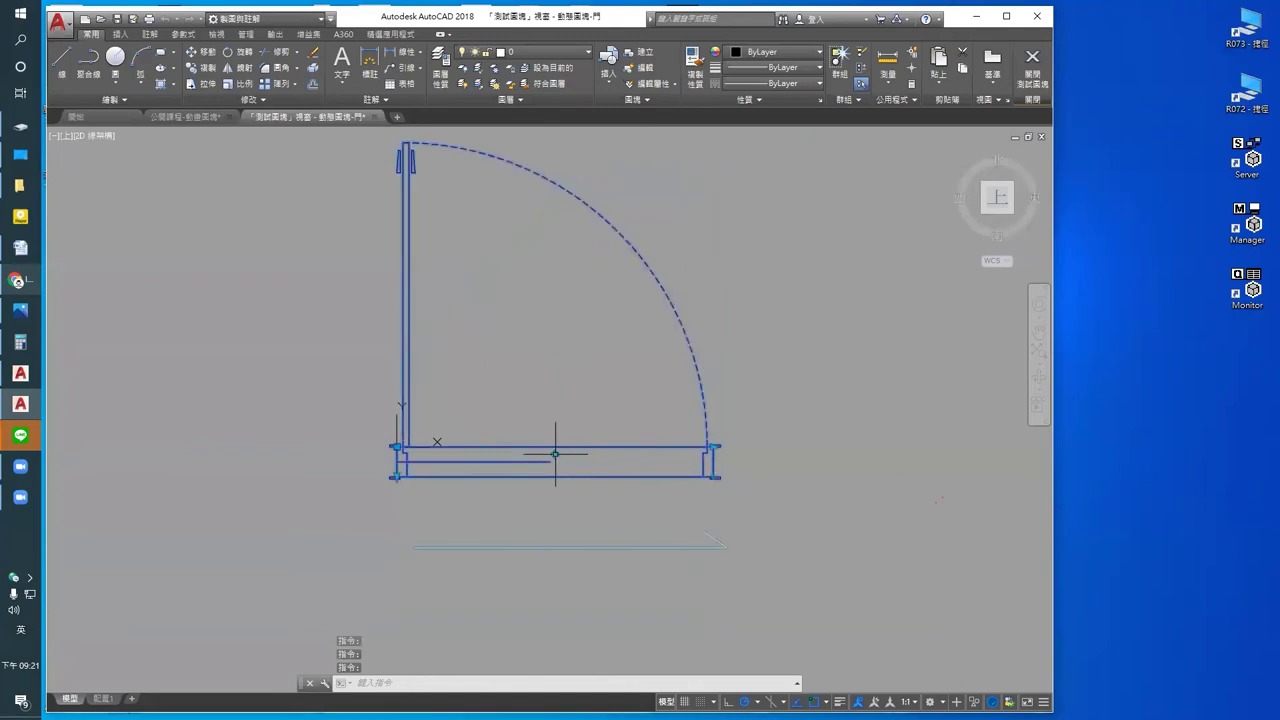
left_click(555, 454)
left_click(555, 454)
left_click(555, 454)
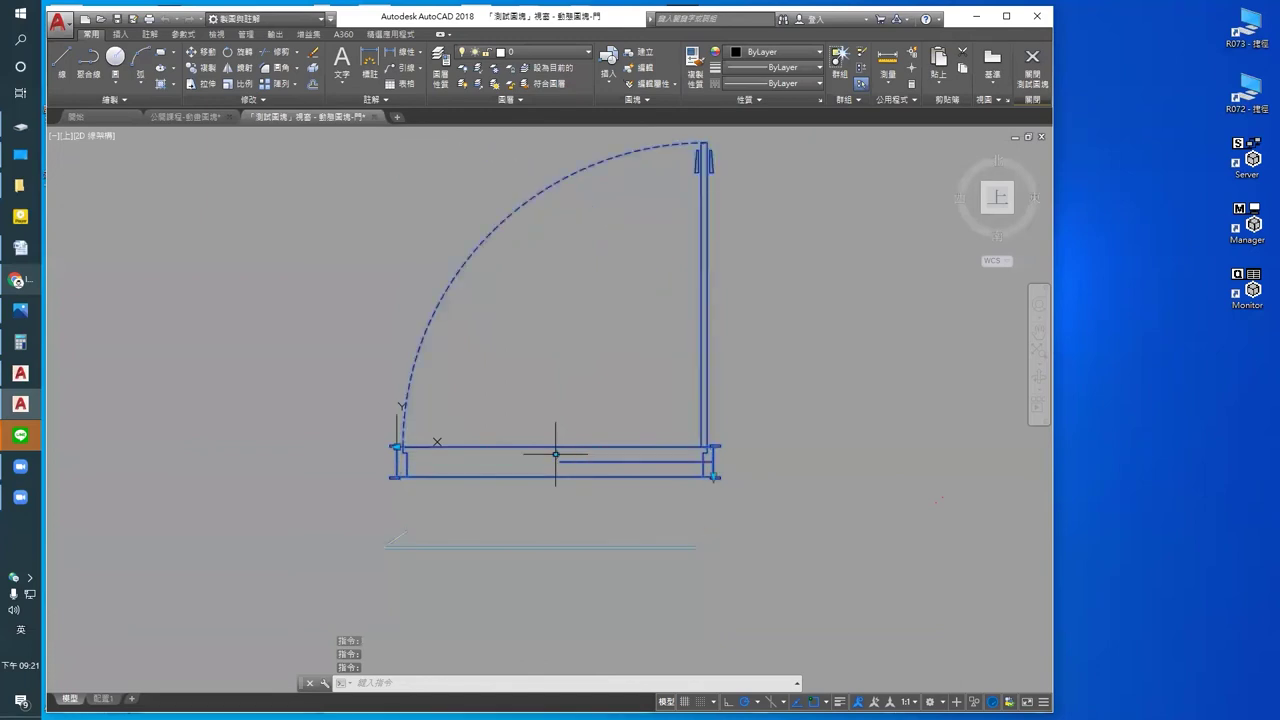
left_click(555, 454)
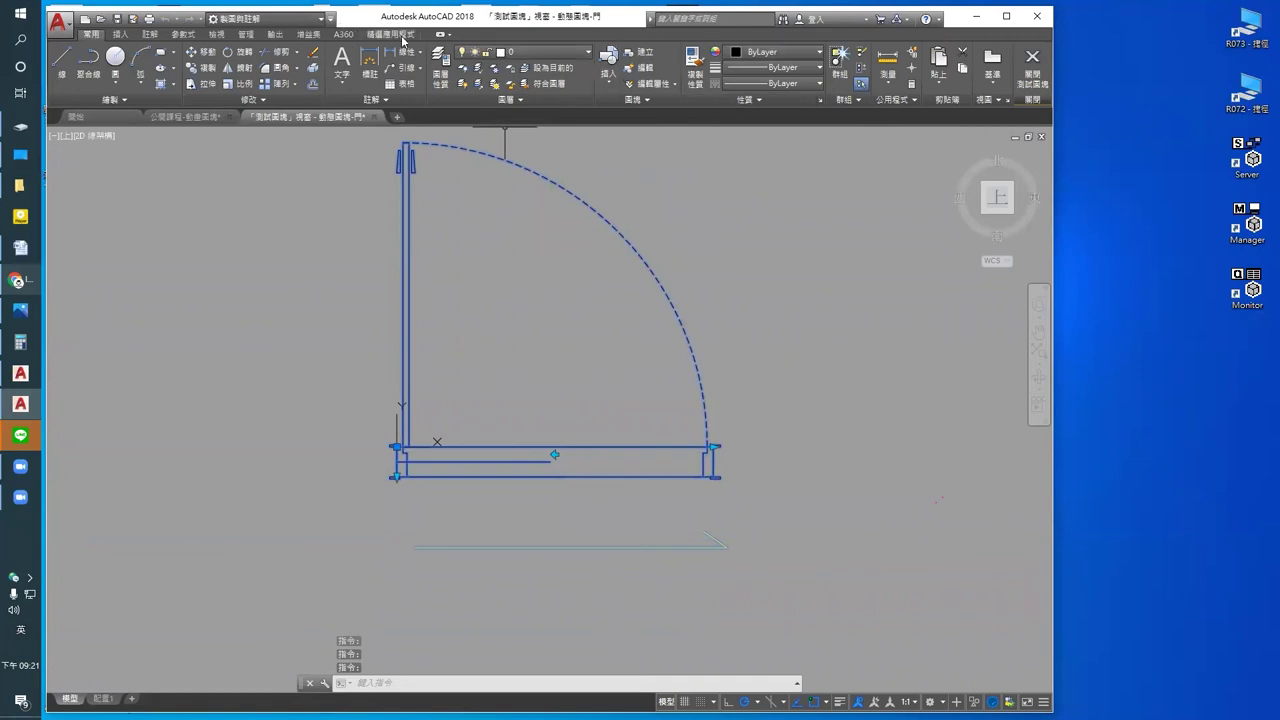
Step: Deselect the test door, and examine its frame and the arrow drawn below it
middle_click_drag(616, 217, 559, 229)
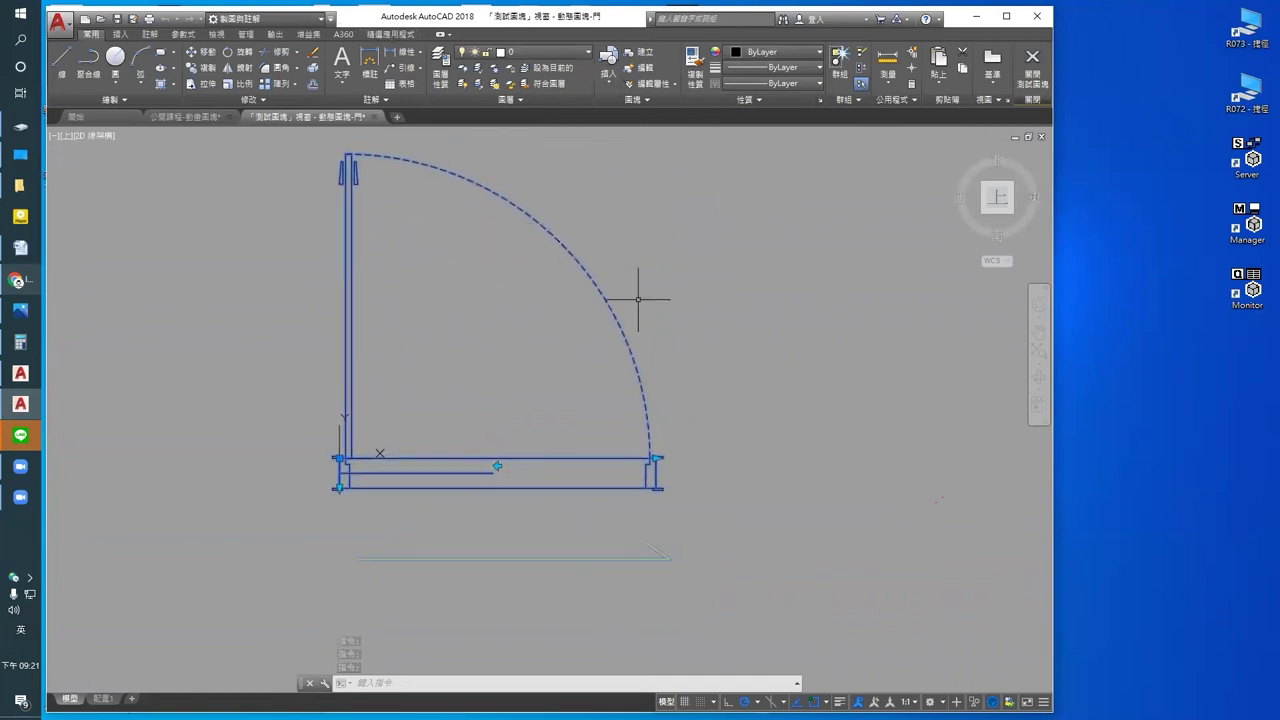
scroll(670, 330, "down", 5)
scroll(666, 323, "up", 3)
scroll(679, 338, "down", 3)
mouse_move(679, 338)
middle_mouse_down()
mouse_move(614, 349)
mouse_move(553, 310)
middle_mouse_up()
key("Escape")
scroll(490, 398, "up", 4)
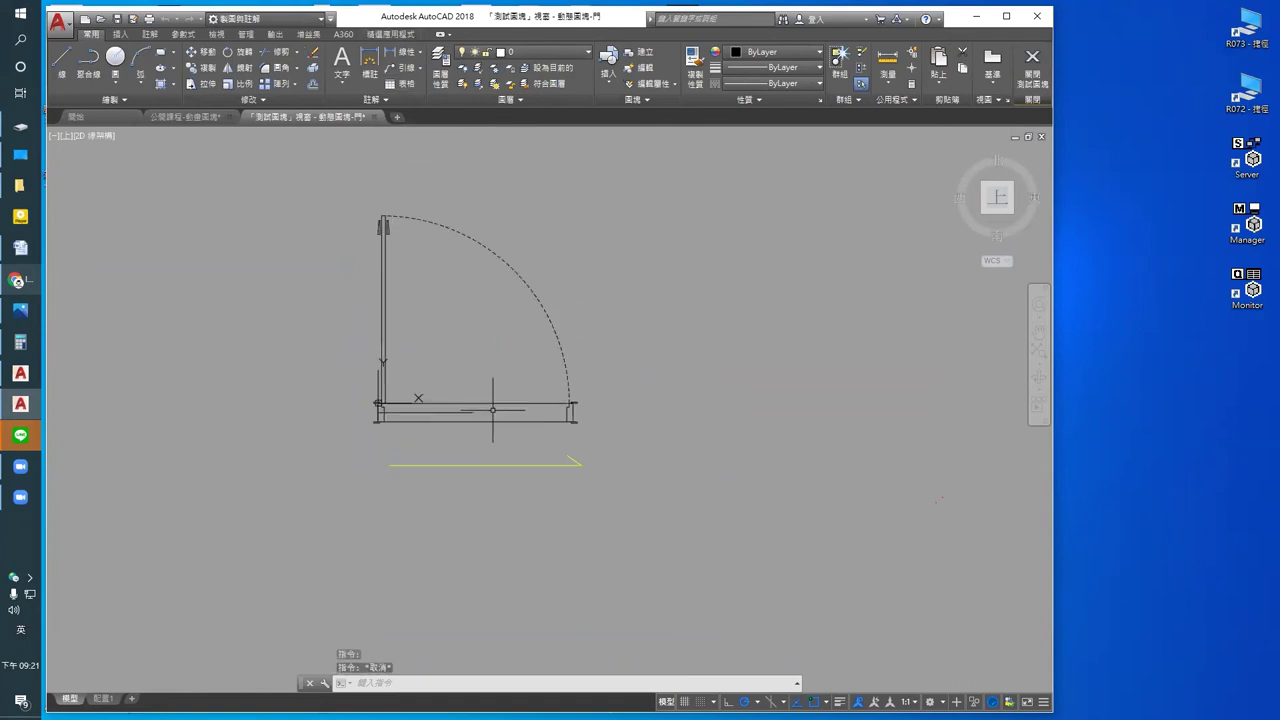
scroll(590, 380, "down", 5)
scroll(575, 378, "up", 4)
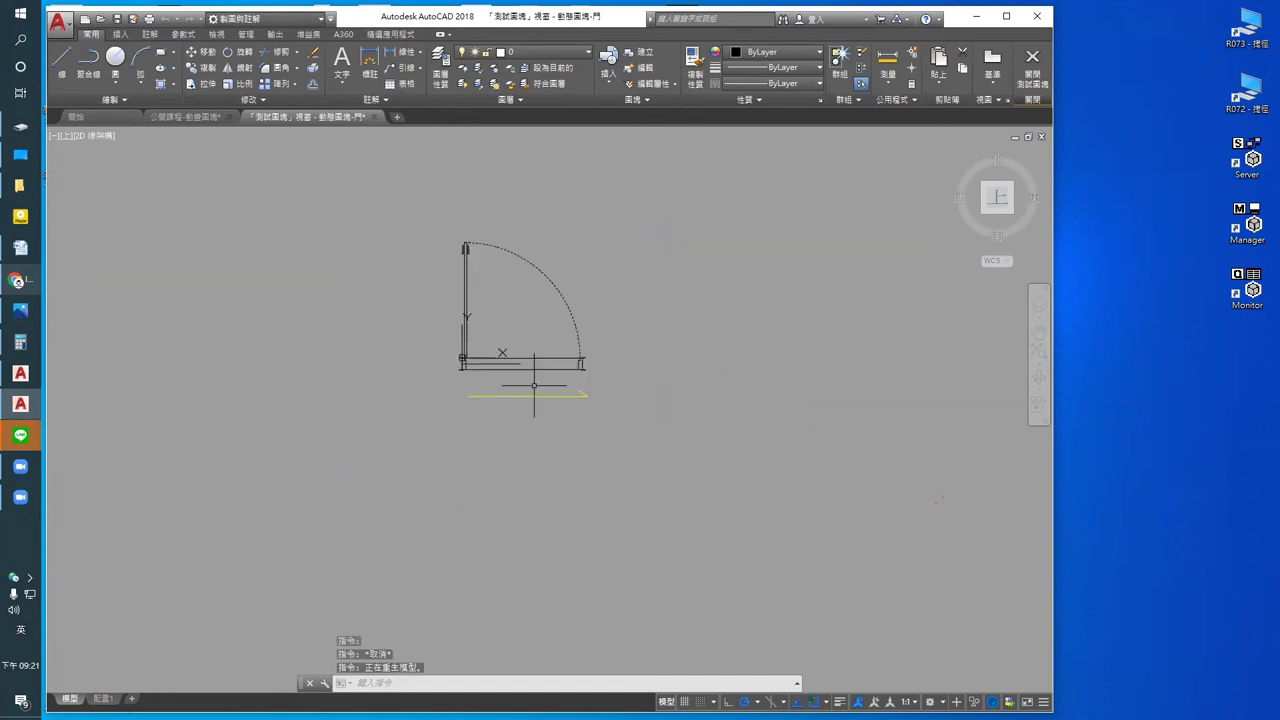
scroll(560, 384, "down", 1)
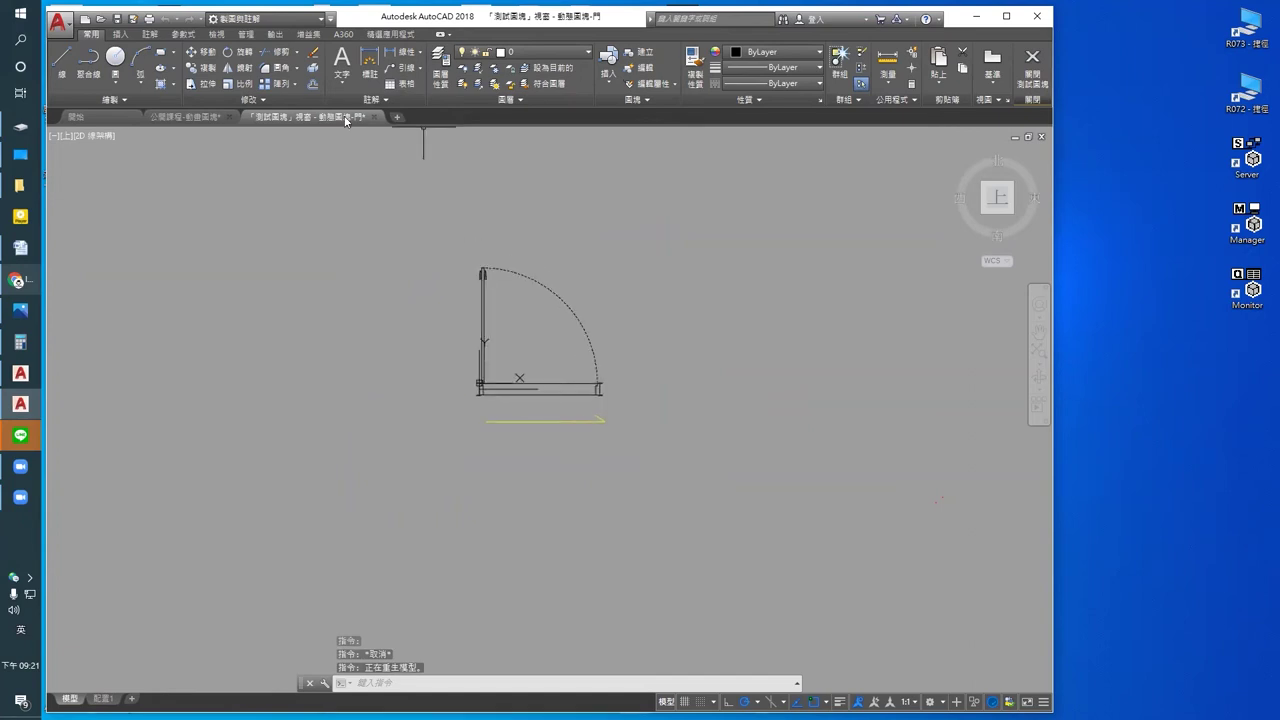
Step: Close the test block window to return to the block definition
left_click(149, 34)
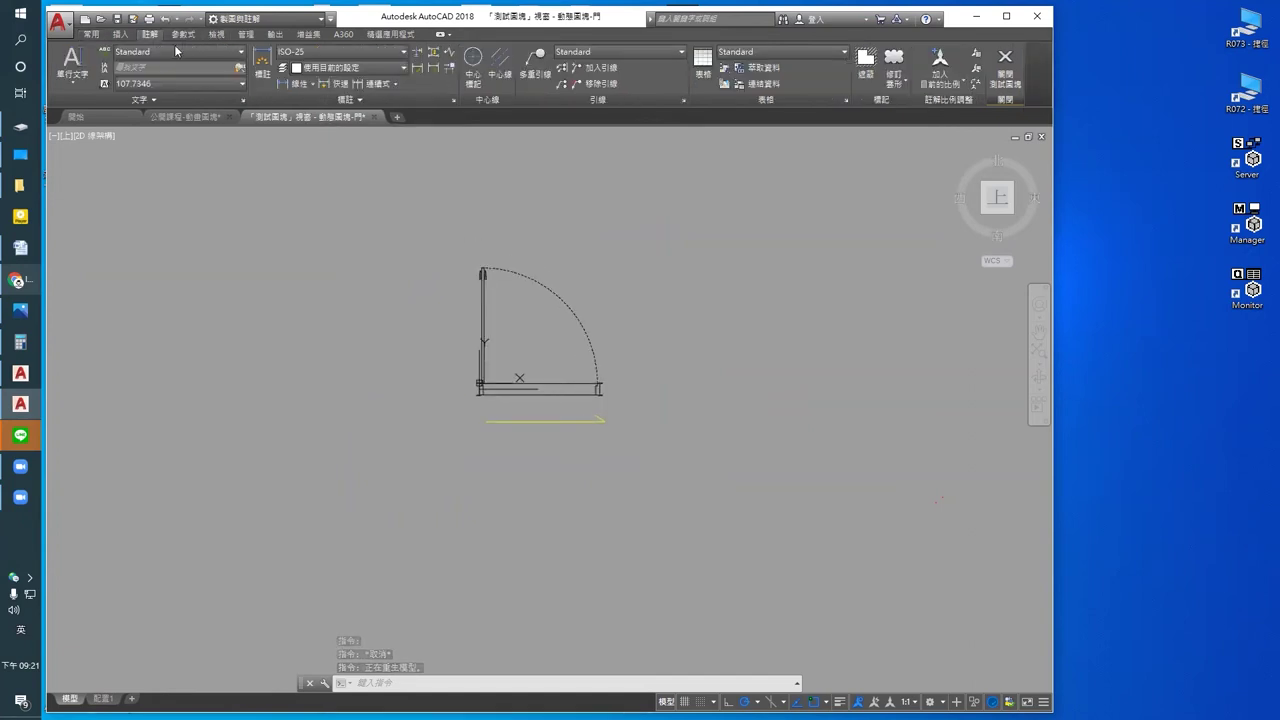
left_click(390, 34)
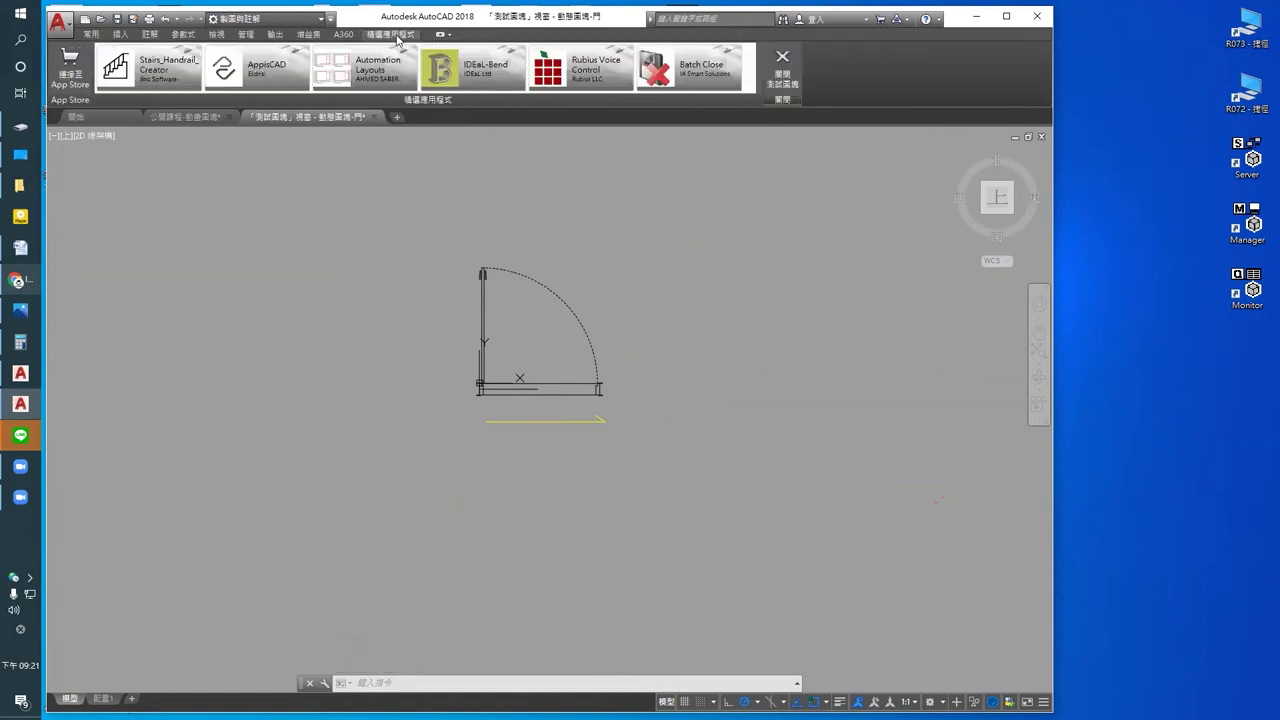
left_click(793, 88)
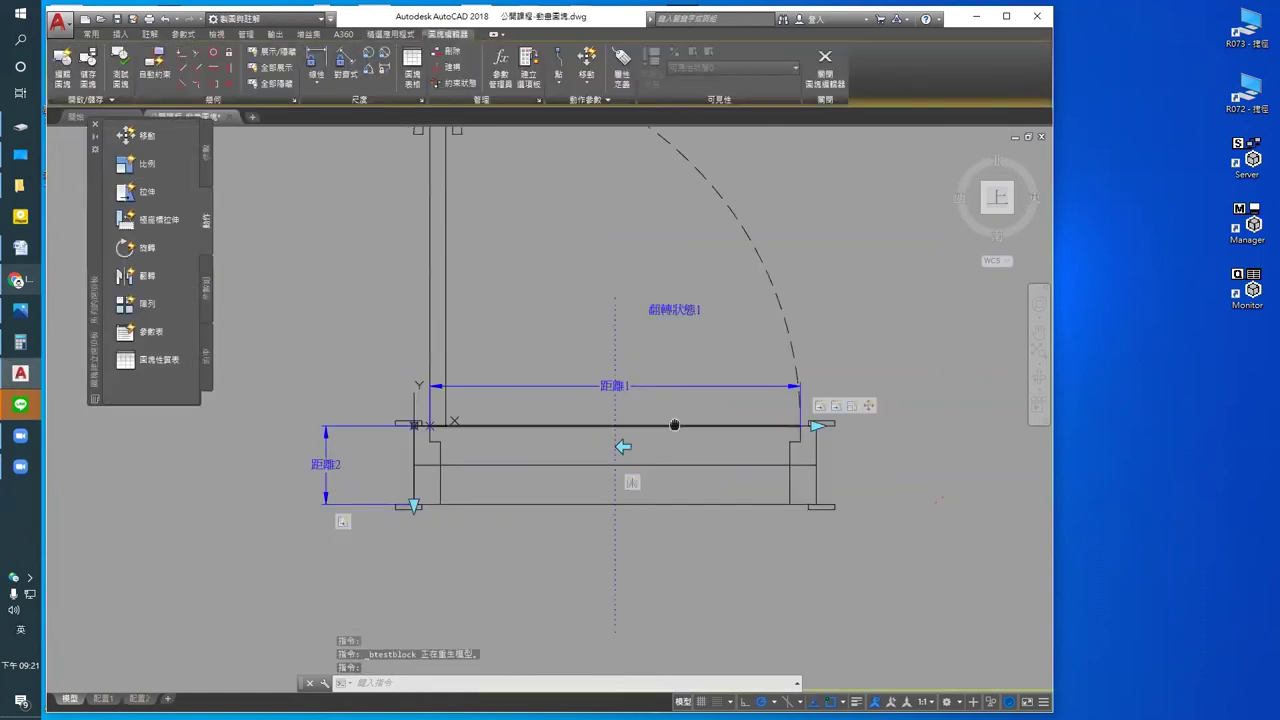
Step: Delete the two lines of the arrow below the door in the block definition
scroll(675, 425, "down", 3)
scroll(657, 476, "up", 1)
scroll(657, 476, "down", 1)
left_click(836, 458)
left_click(750, 525)
key("Delete")
Step: Delete the horizontal centre line across the door frame, and close the block editor, saving the changes
scroll(568, 413, "up", 4)
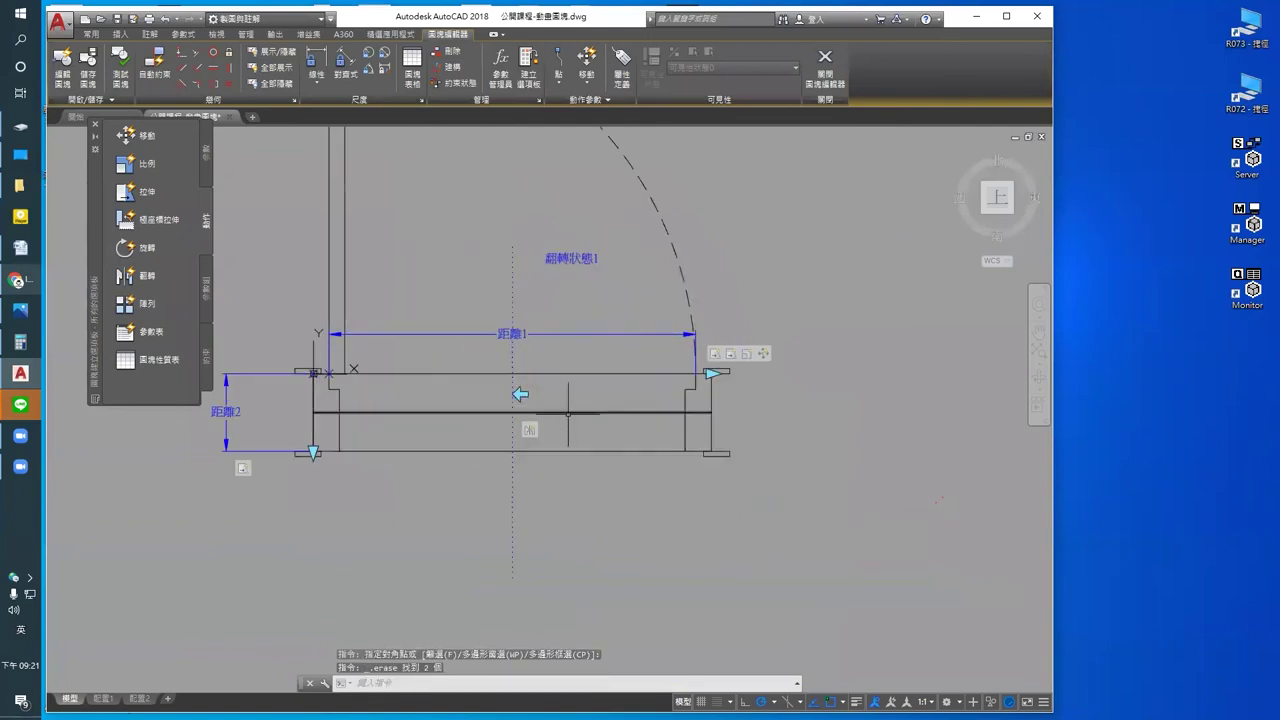
left_click(617, 412)
key("Delete")
middle_click_drag(467, 479, 468, 480)
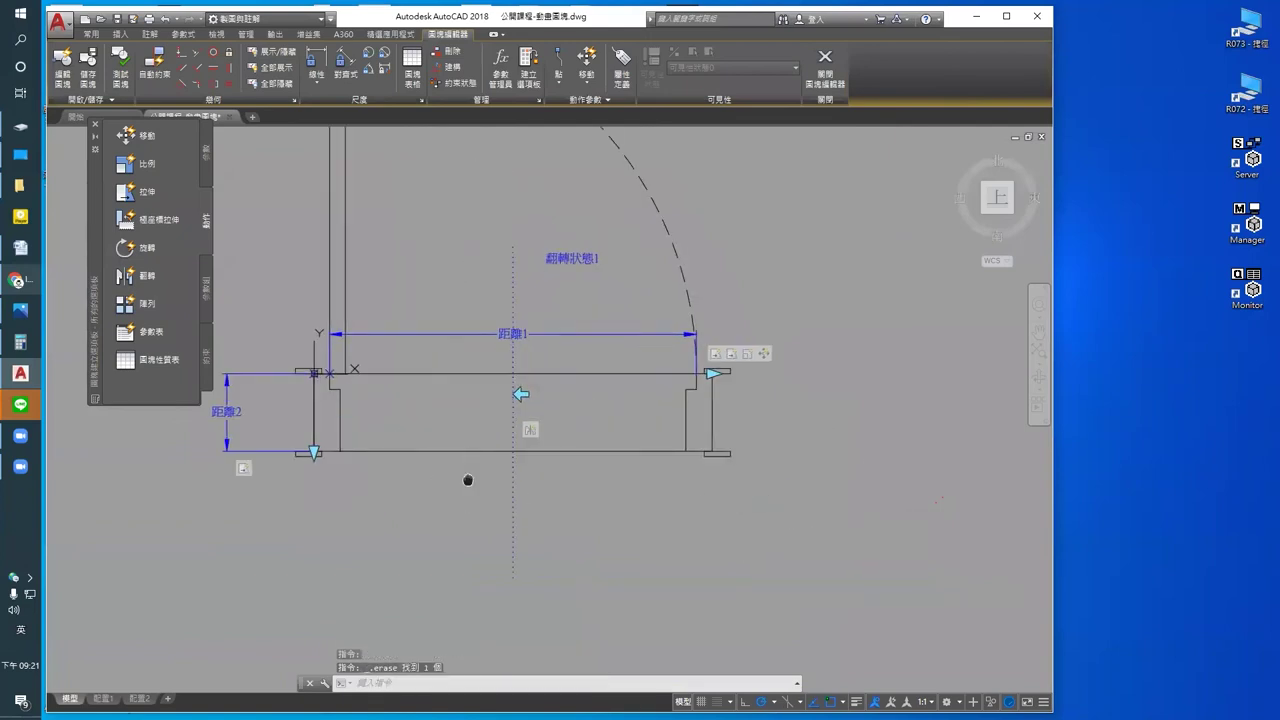
scroll(765, 546, "down", 2)
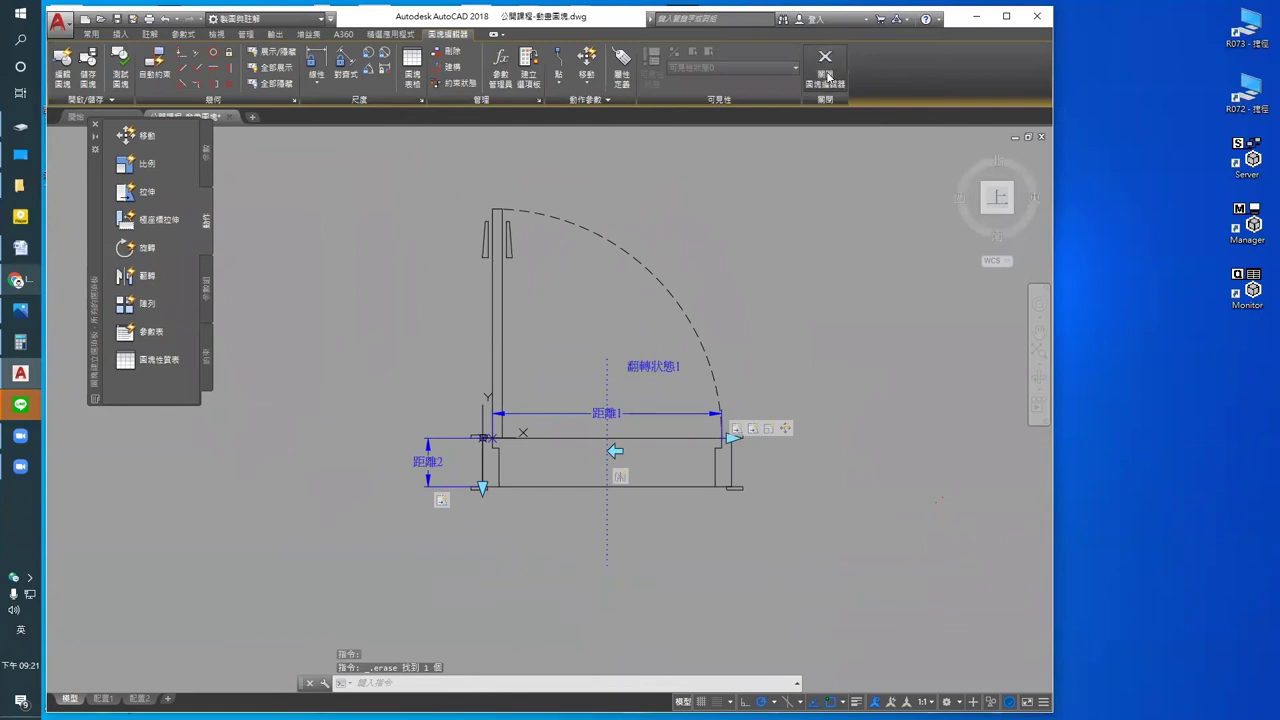
left_click(826, 74)
left_click(617, 347)
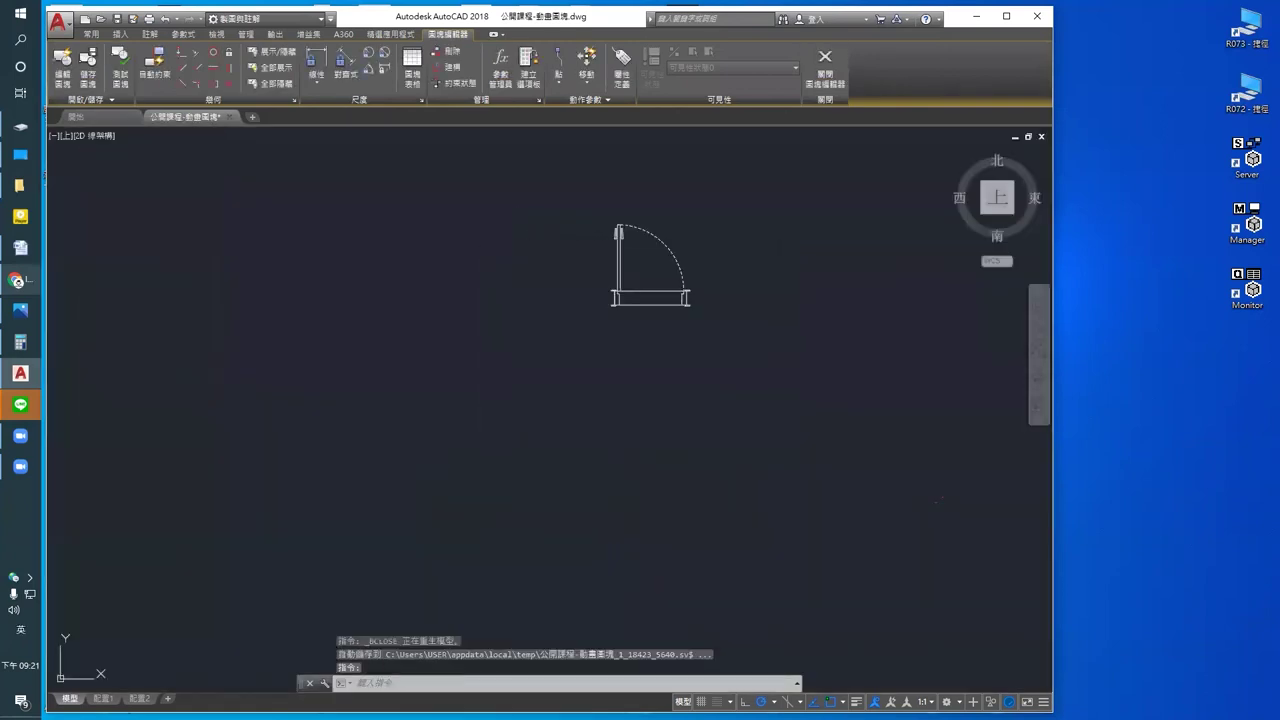
Step: Select the door inserted in the wall marked 牆厚:10 to examine the updated block and its grips
mouse_move(615, 568)
middle_mouse_down()
mouse_move(580, 366)
mouse_move(606, 343)
middle_mouse_up()
scroll(580, 450, "up", 4)
middle_click_drag(561, 393, 600, 535)
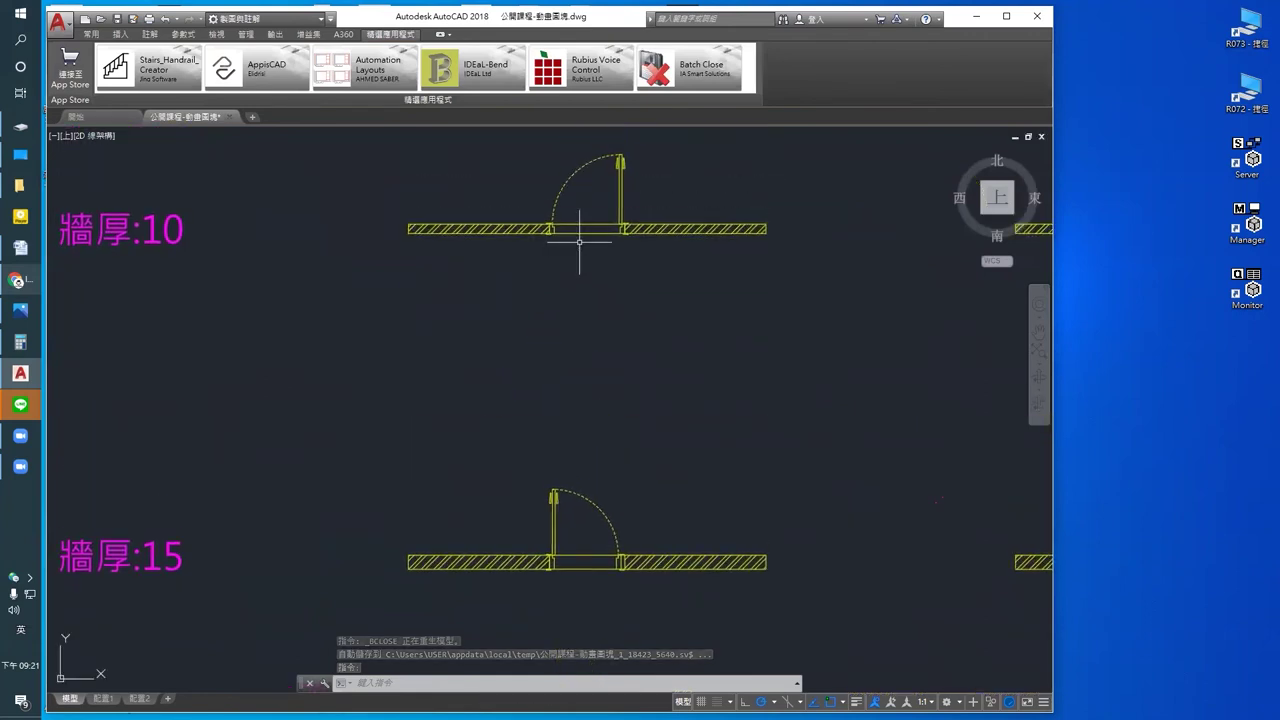
scroll(591, 223, "up", 2)
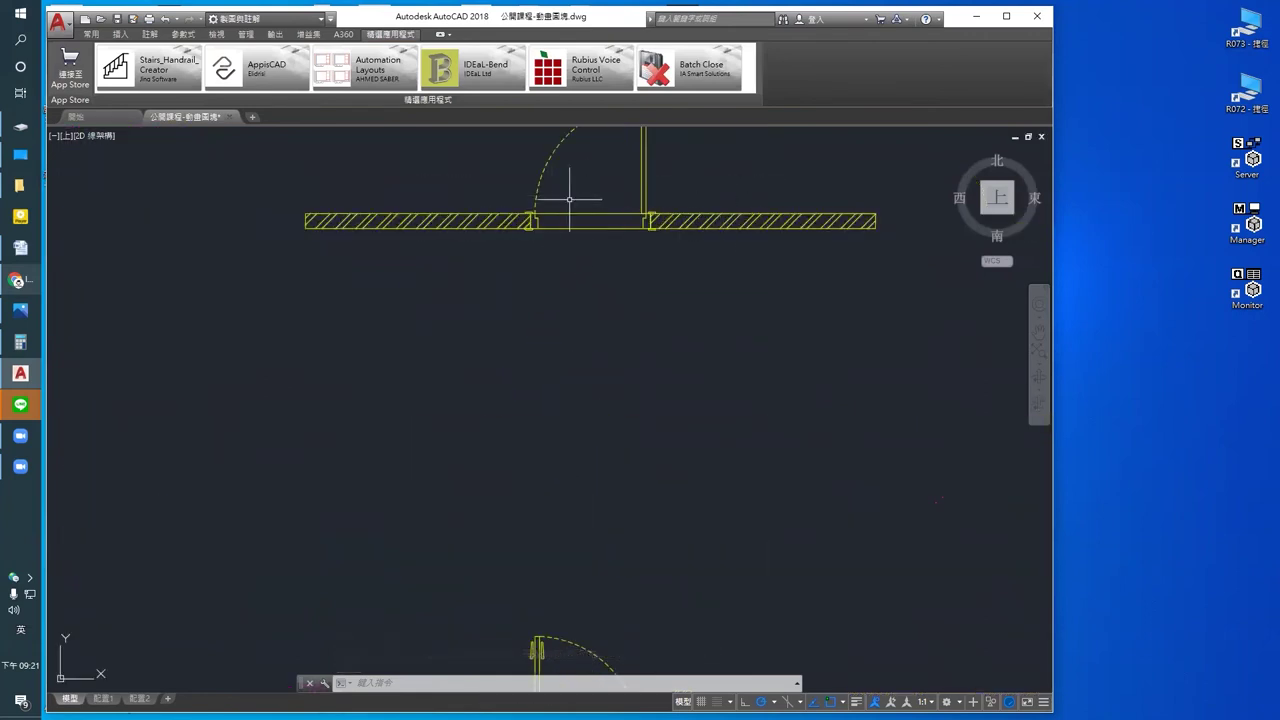
middle_click_drag(614, 532, 610, 637)
scroll(625, 335, "up", 2)
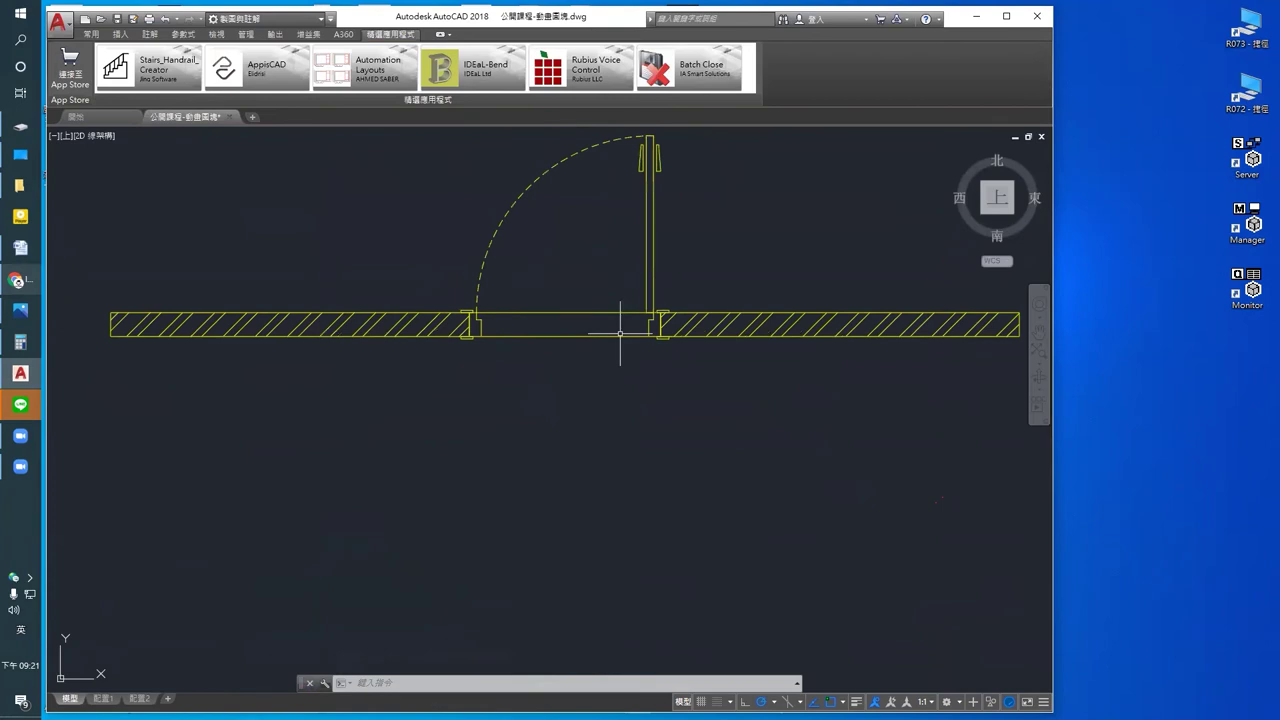
left_click(575, 157)
middle_click_drag(557, 271, 574, 314)
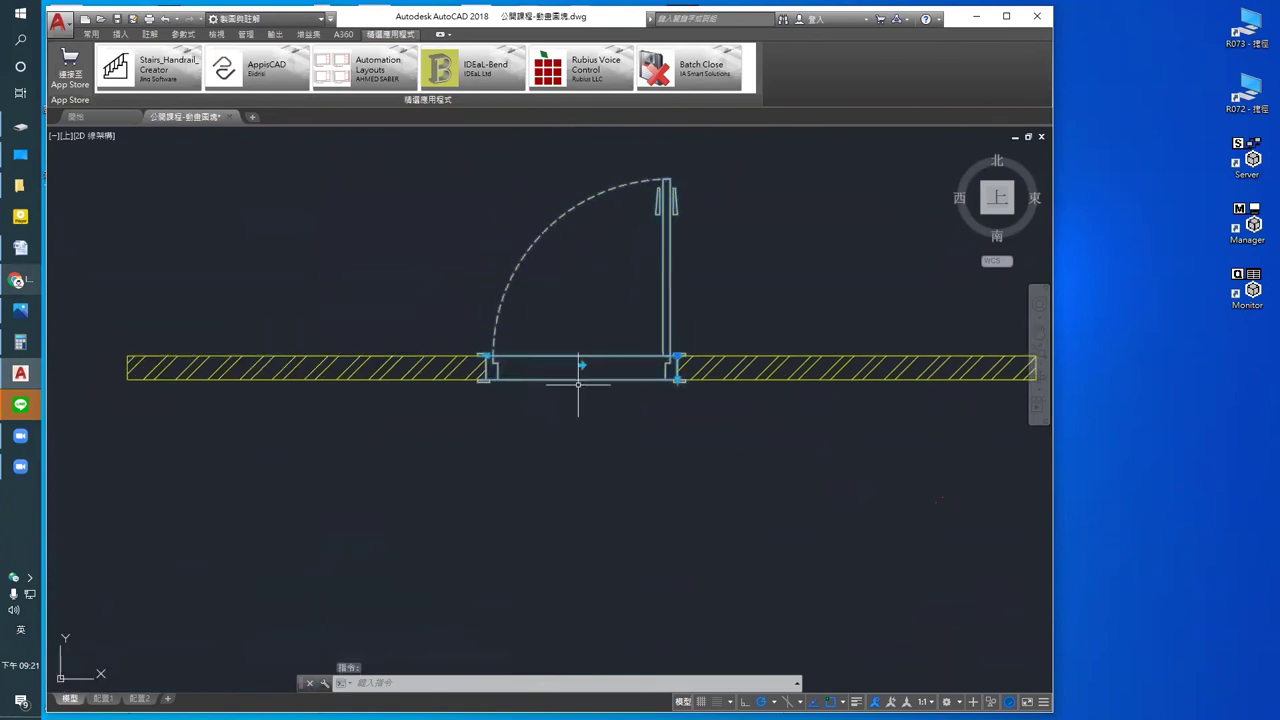